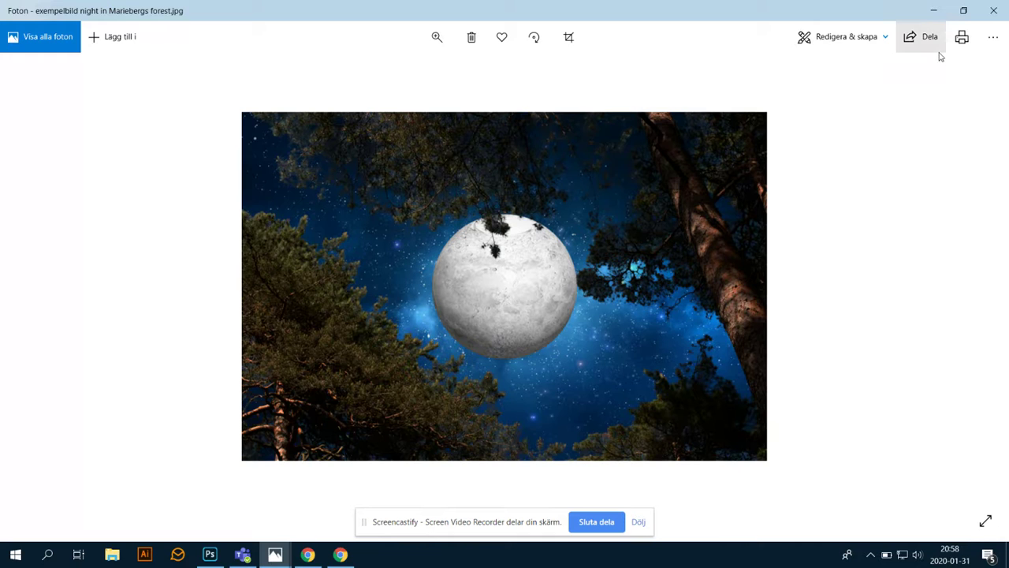
Step: Open The Marieberg forest.NEF from the Ny mapp desktop folder in Photoshop's Camera Raw
click(946, 11)
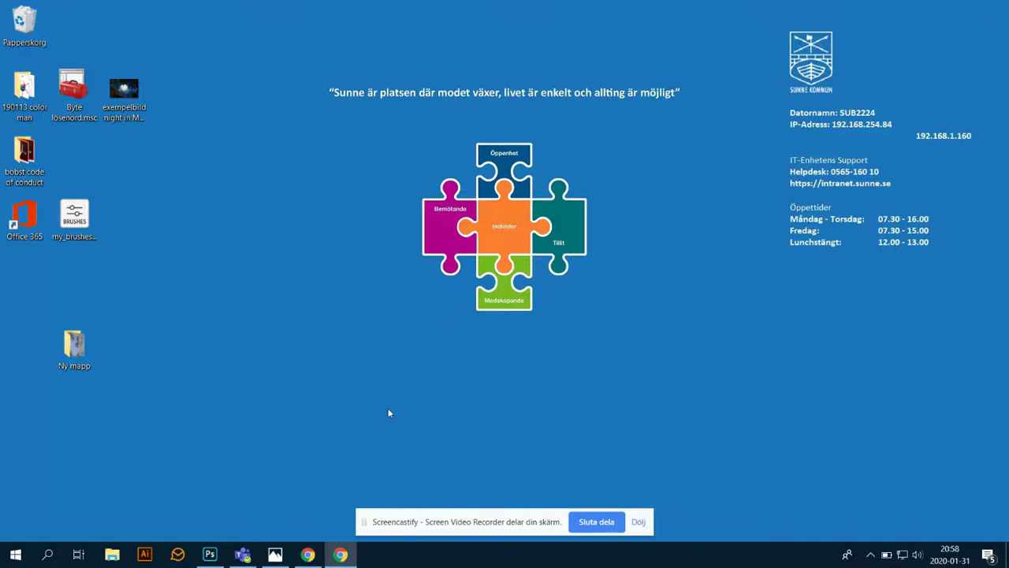
double_click(74, 347)
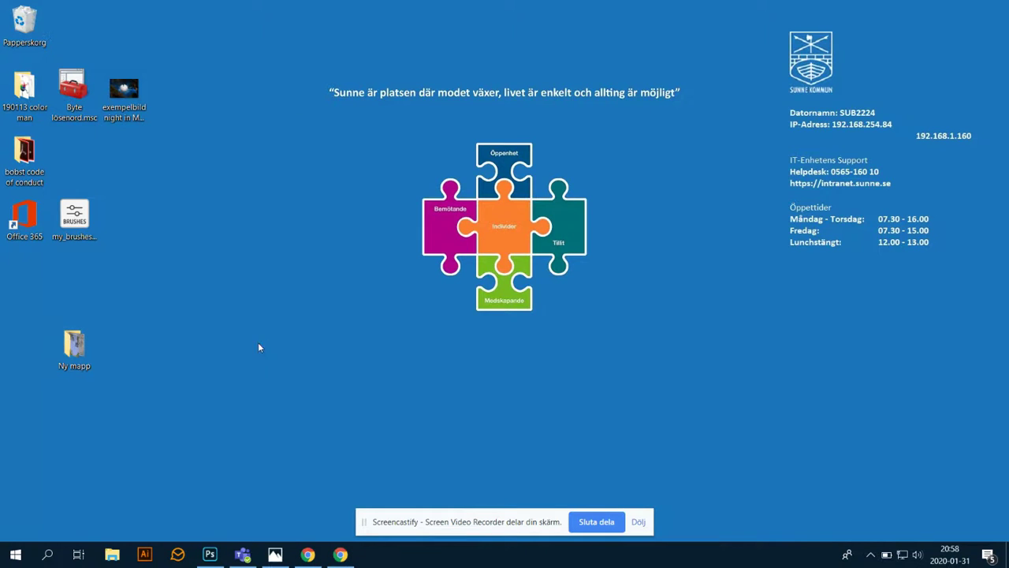
click(411, 142)
right_click(415, 141)
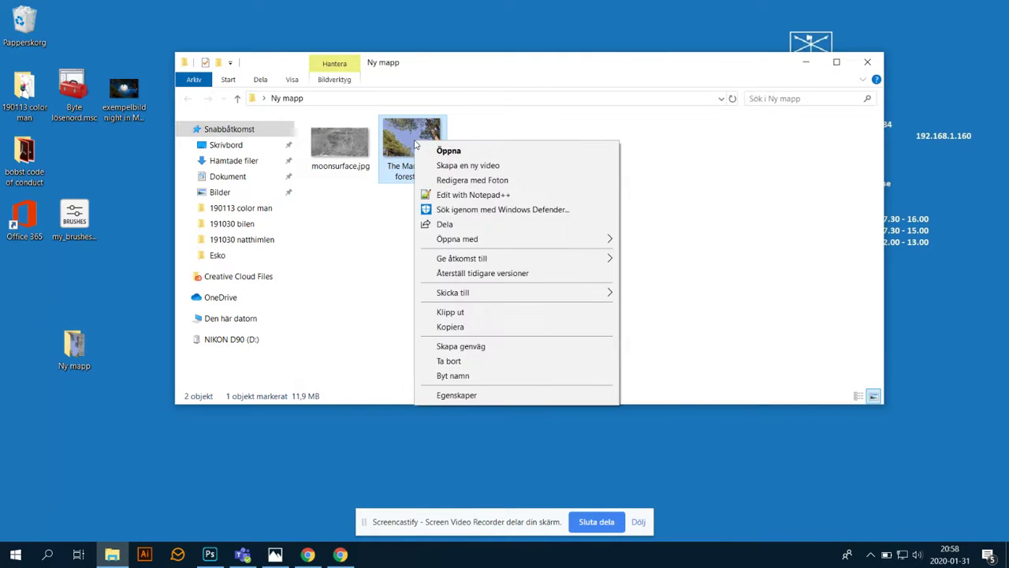
click(349, 214)
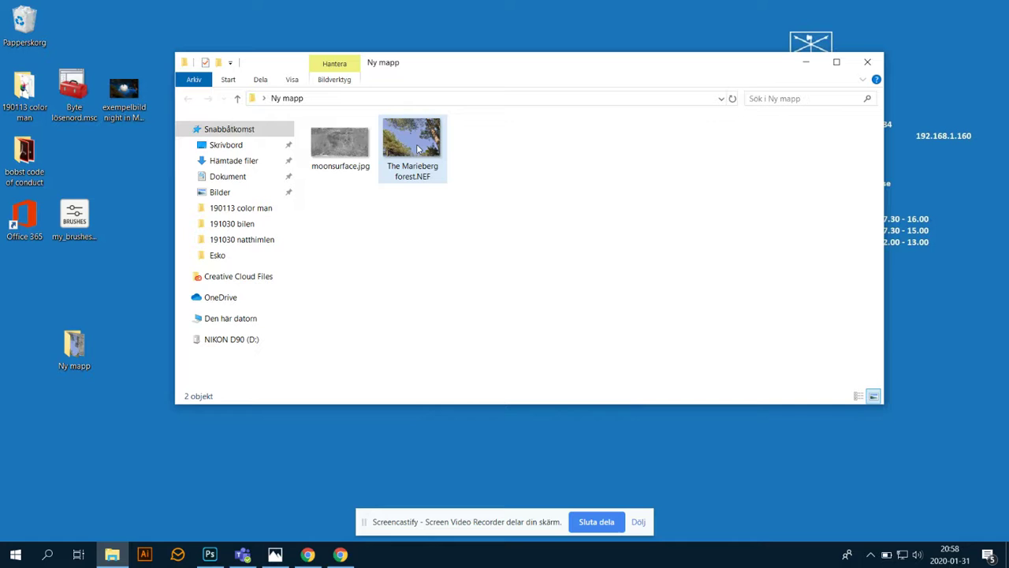
drag(417, 147, 539, 81)
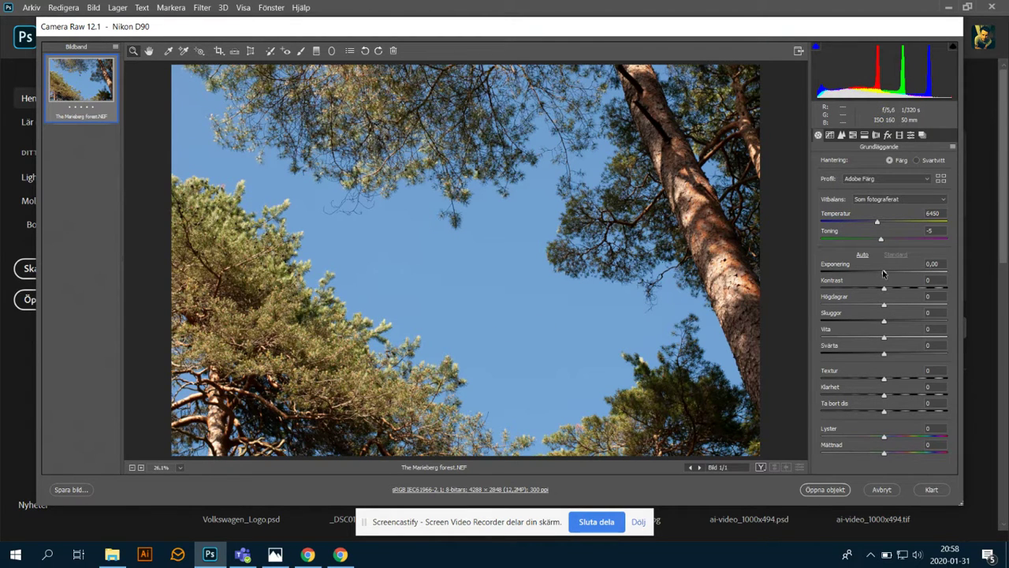
Step: Lower the exposure of the forest photo to -1.30
drag(883, 272, 869, 273)
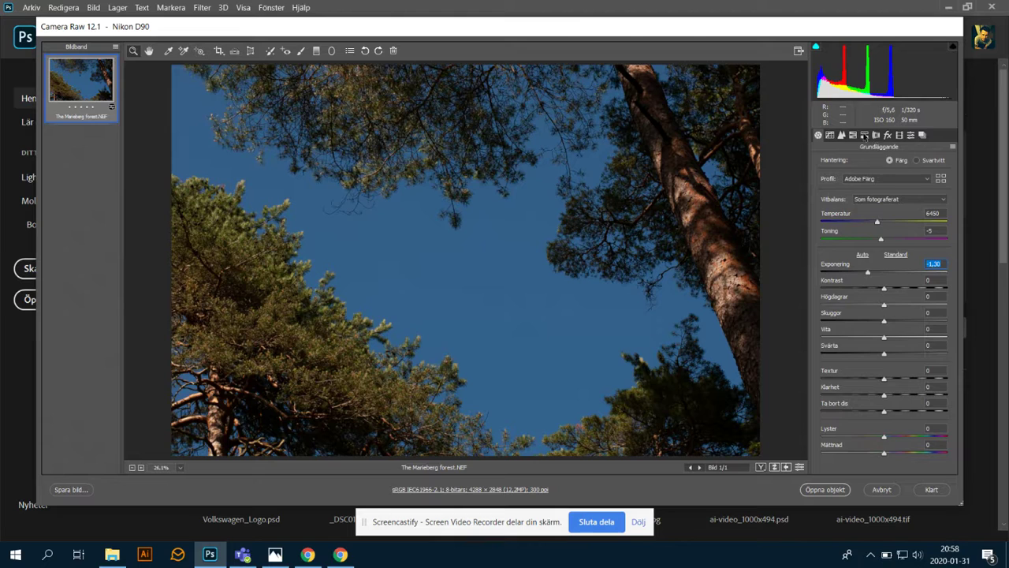
click(864, 136)
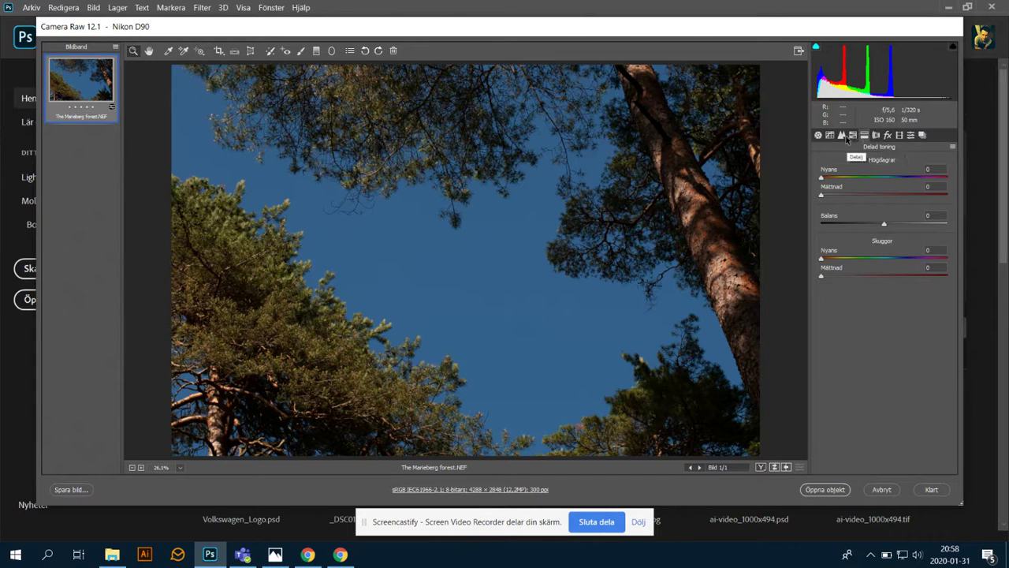
click(818, 135)
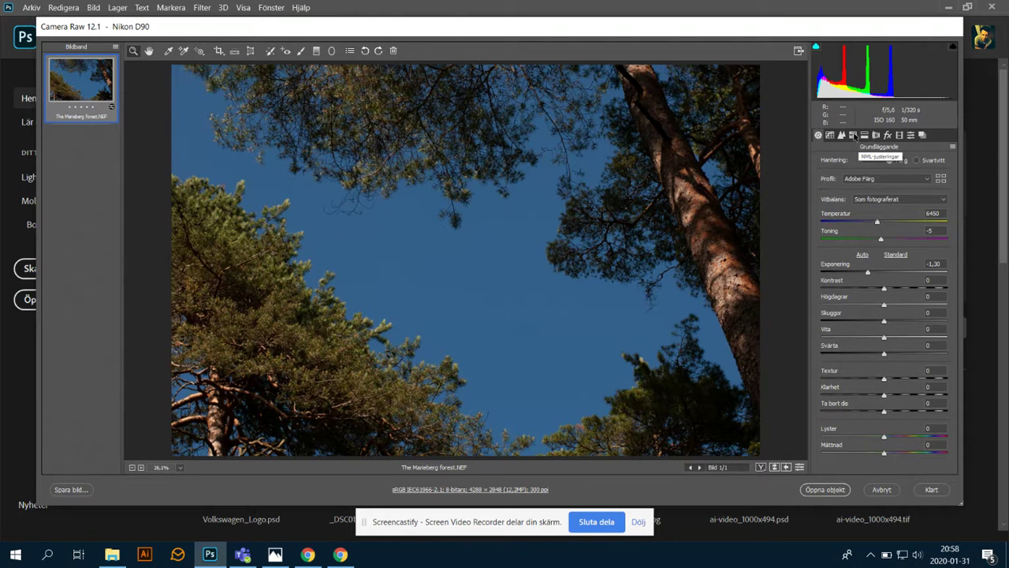
Step: Raise the photo's luminance to +100 for the blues and +77 for the aquas
click(852, 136)
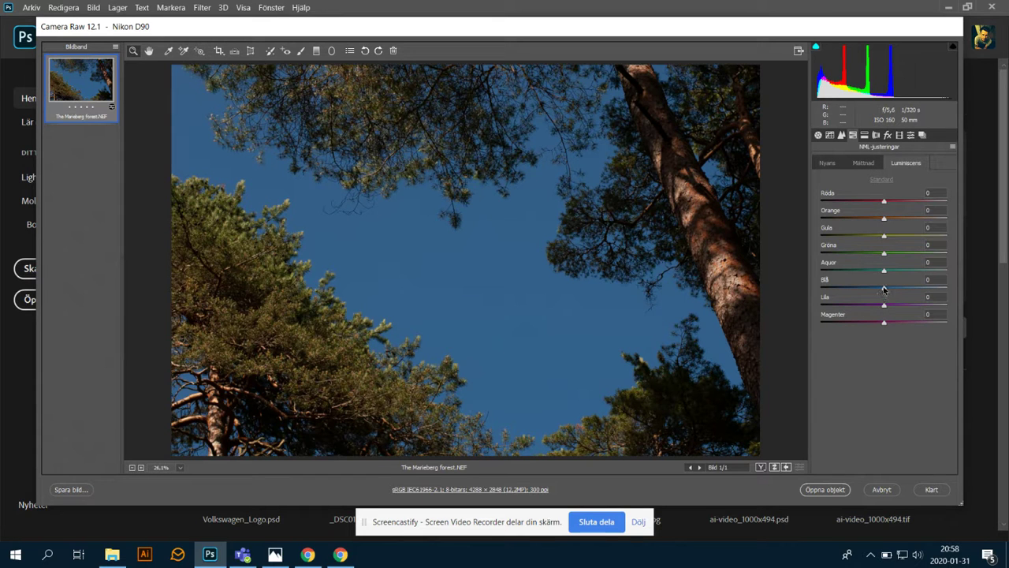
drag(885, 288, 933, 271)
click(936, 270)
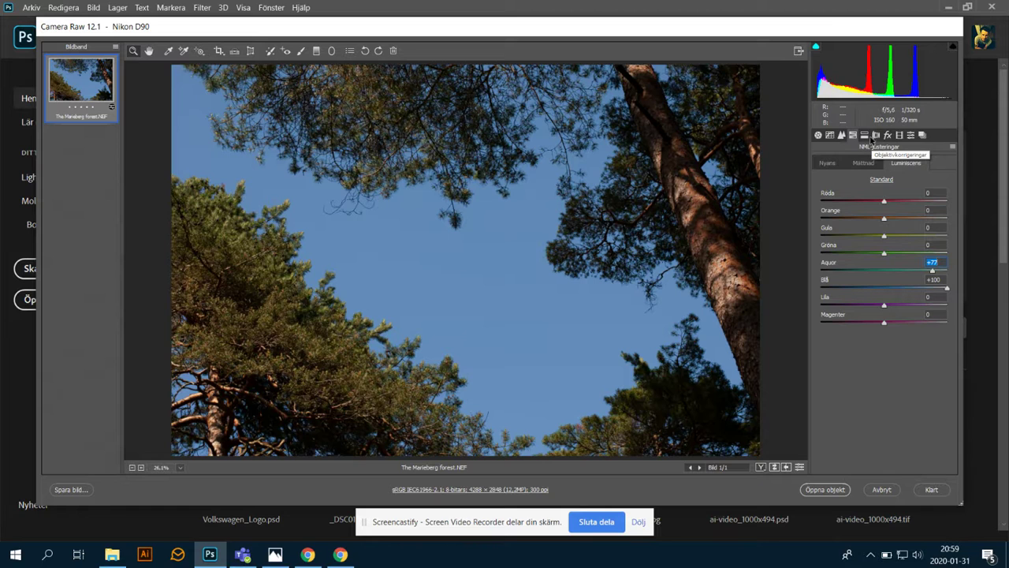
Step: Enable the lens profile corrections and the removal of chromatic aberration for the photo
click(867, 139)
click(875, 136)
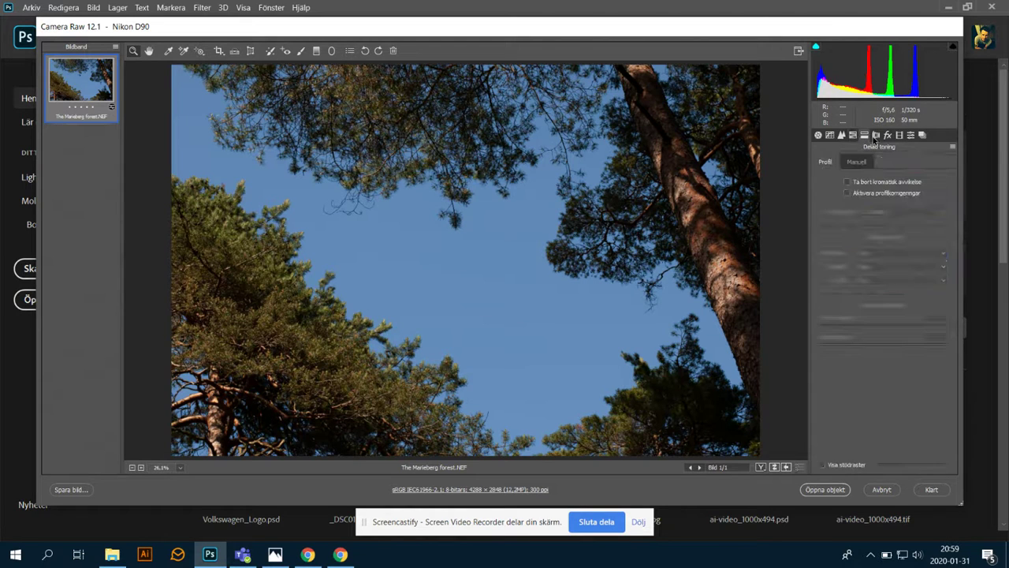
click(865, 195)
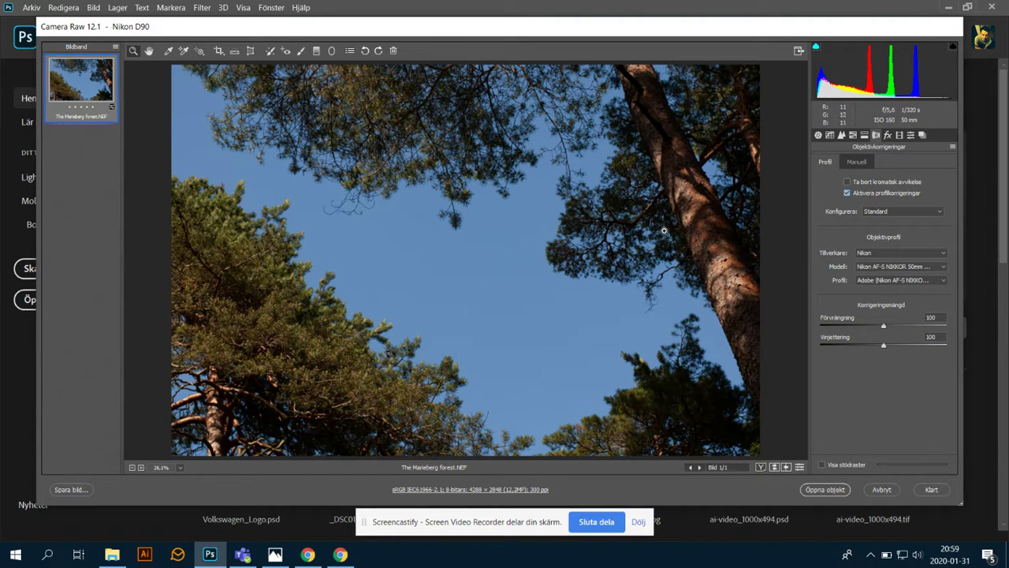
click(845, 183)
Step: Check that the workflow options open images as smart objects, and open the raw photo as an object
click(505, 490)
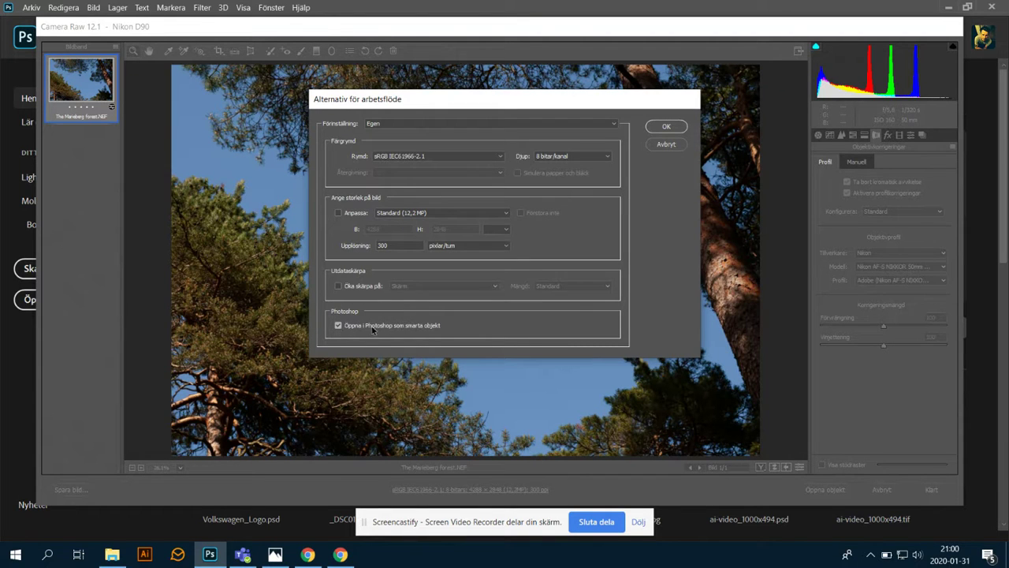
click(670, 127)
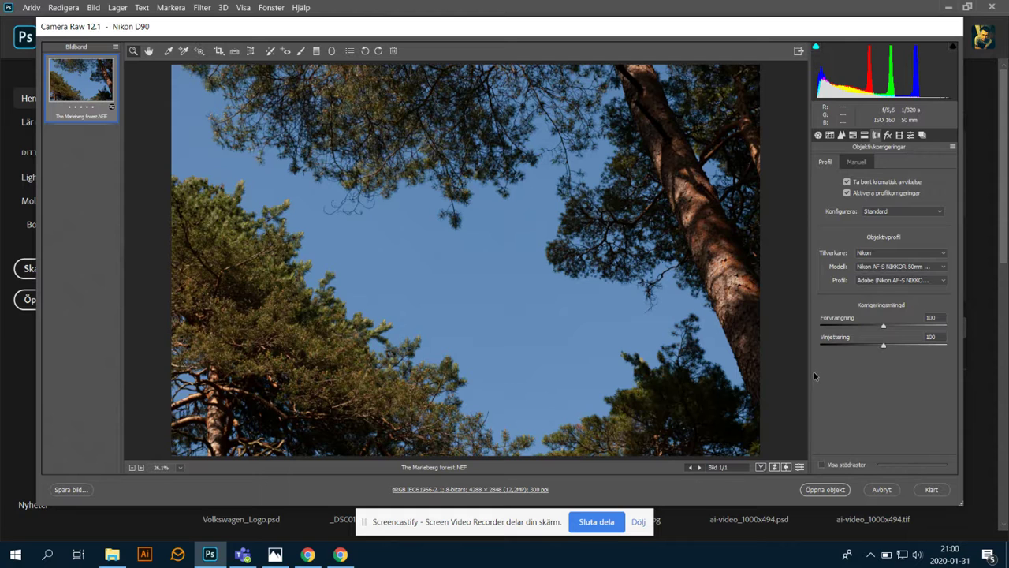
click(834, 489)
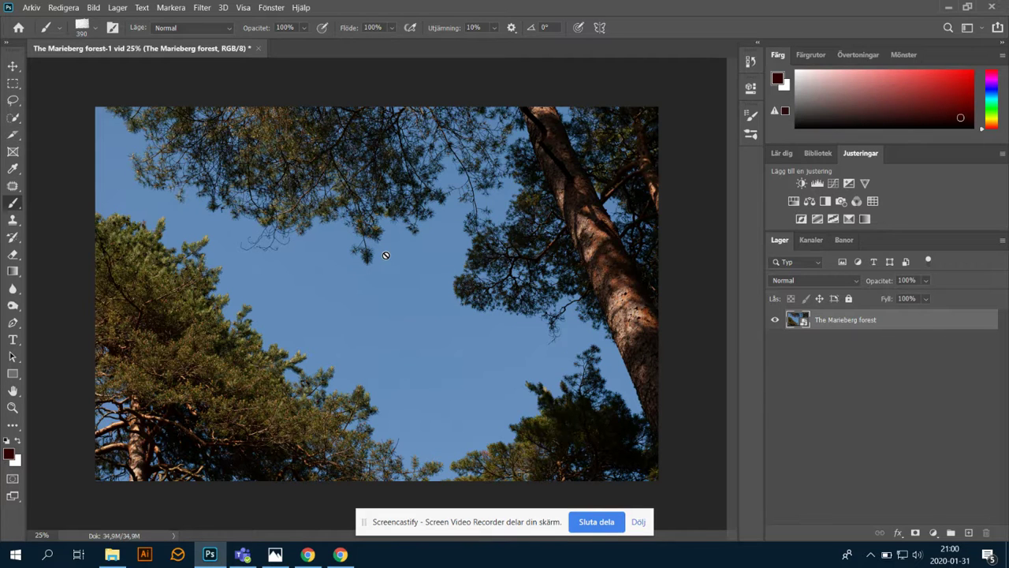
key(ctrl+minus)
key(ctrl+minus)
key(ctrl+minus)
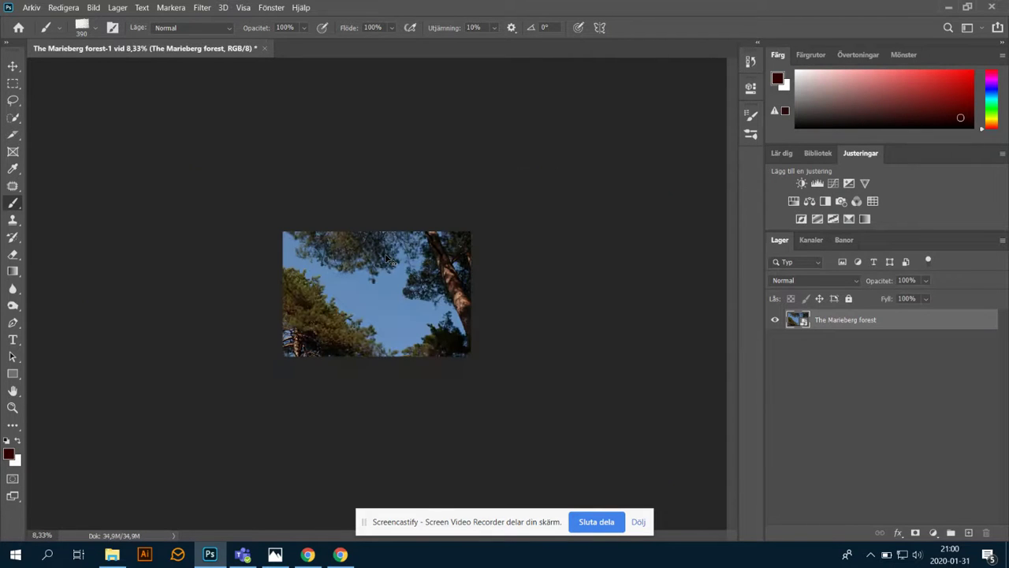
key(ctrl+minus)
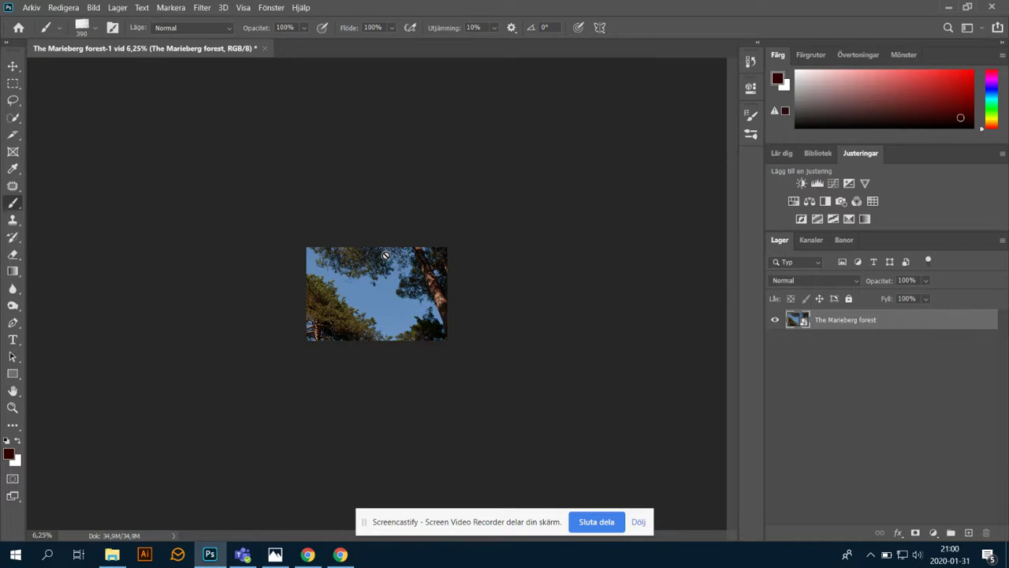
key(ctrl+plus)
key(ctrl+plus)
key(ctrl+plus)
key(ctrl+plus)
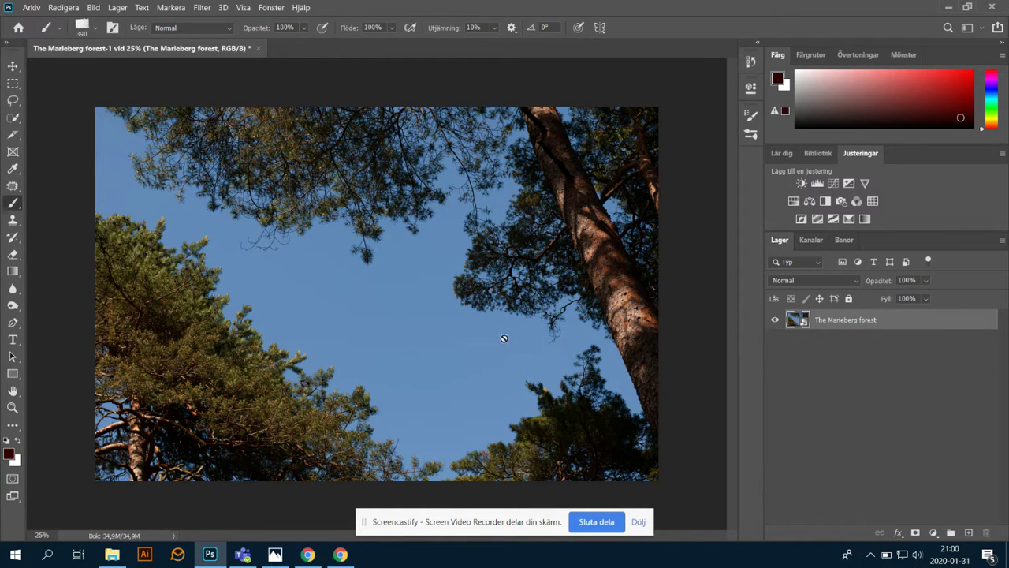
Step: Add a solid color fill layer in dark blue above the forest photo
click(933, 533)
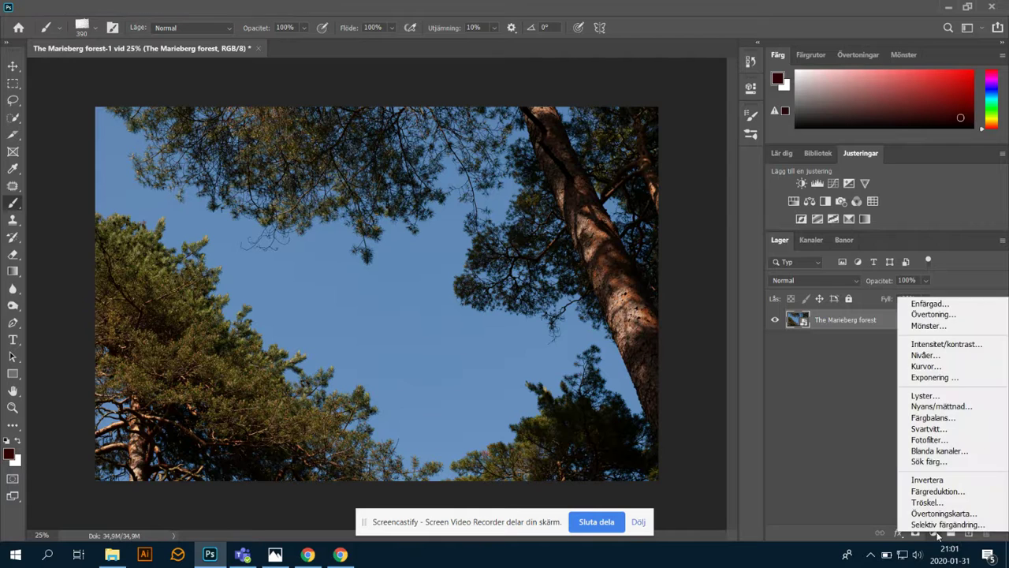
click(930, 304)
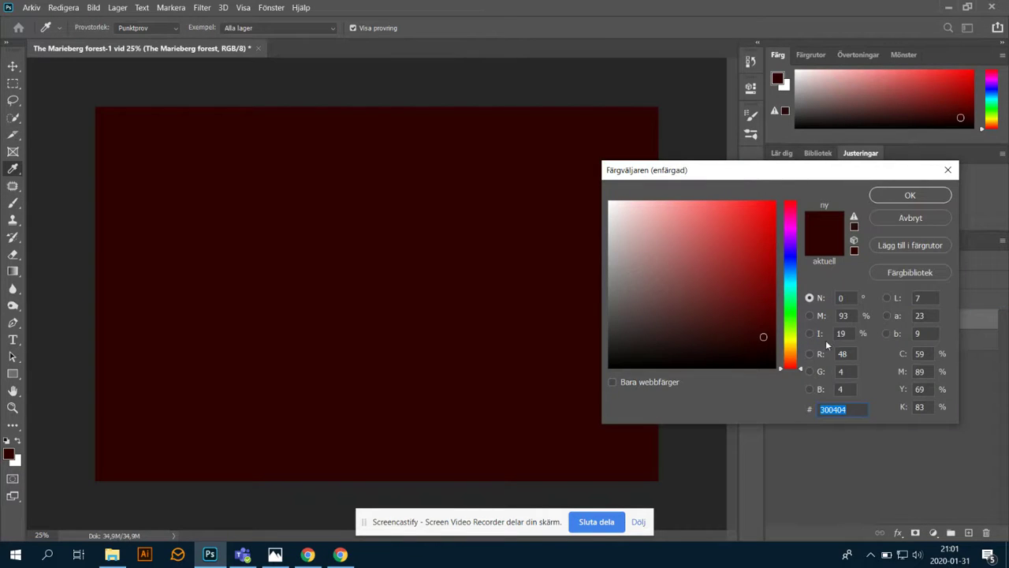
click(791, 262)
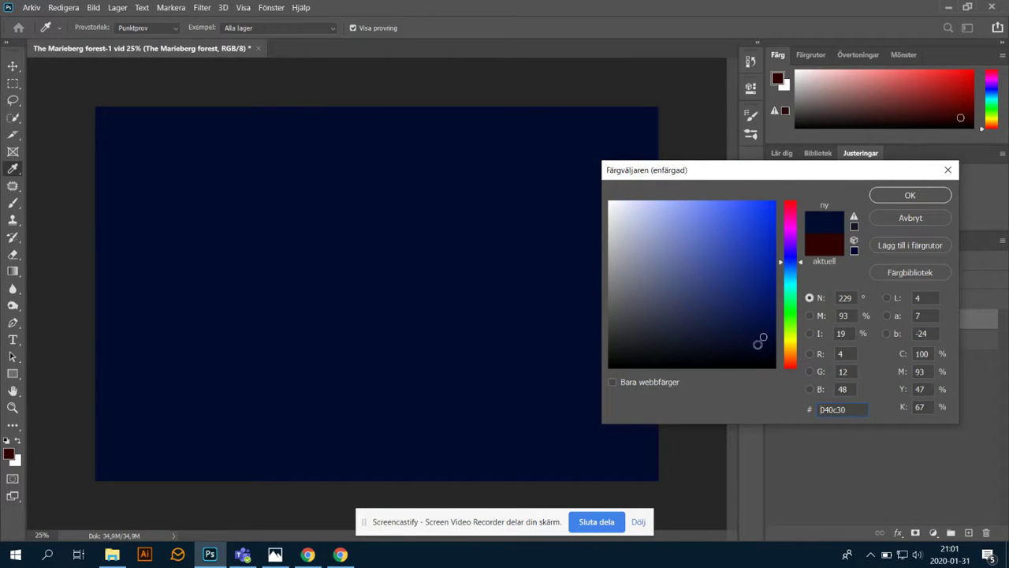
mouse_move(755, 339)
mouse_down()
mouse_move(744, 327)
mouse_move(755, 320)
mouse_move(748, 340)
mouse_move(771, 324)
mouse_up()
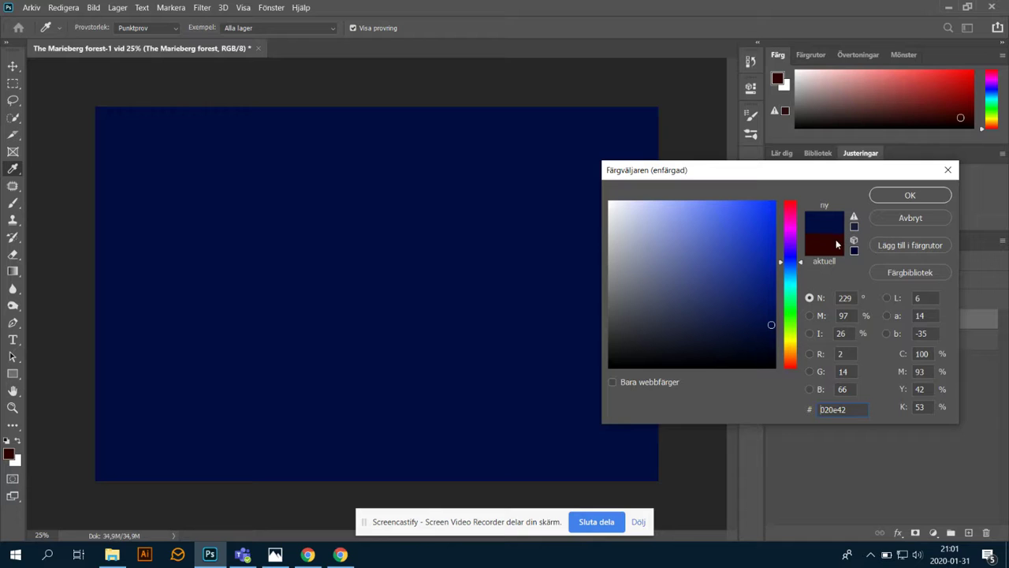
click(769, 309)
drag(768, 309, 767, 317)
click(942, 196)
Step: Rename the dark blue fill layer to "sky" and move it below The Marieberg forest layer
double_click(878, 318)
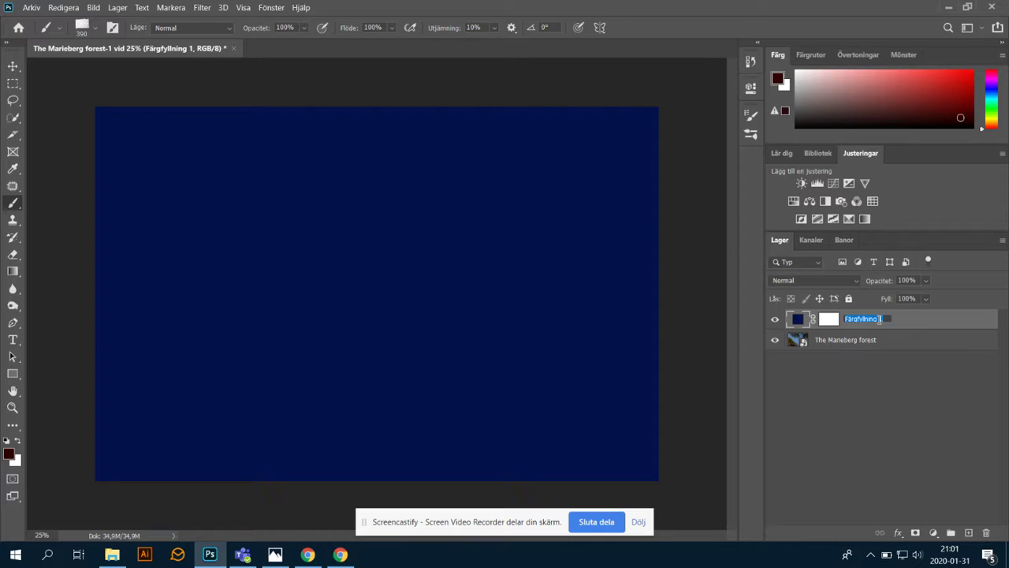
text(sk)
key(Return)
drag(889, 301, 893, 350)
click(925, 298)
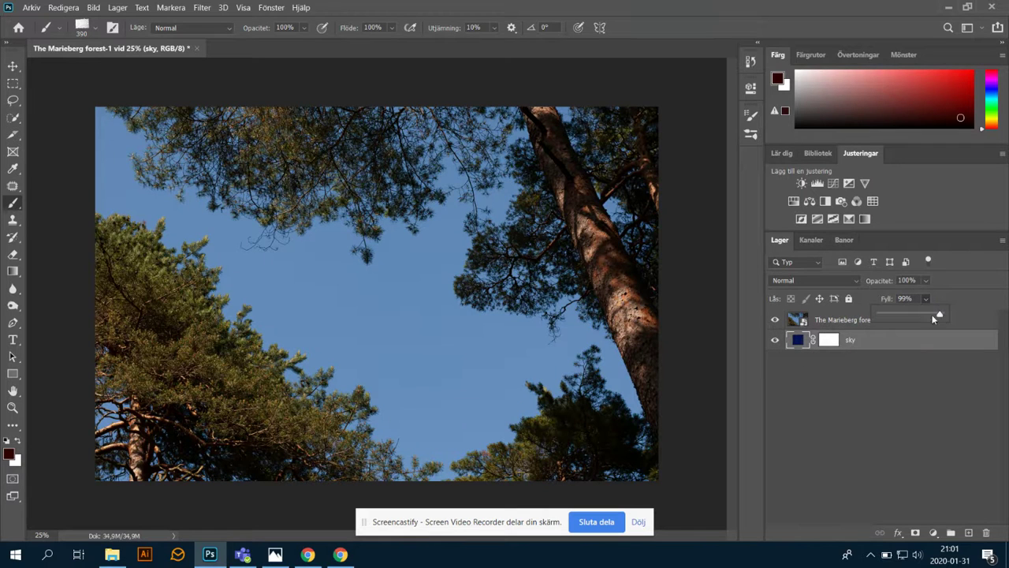
click(864, 357)
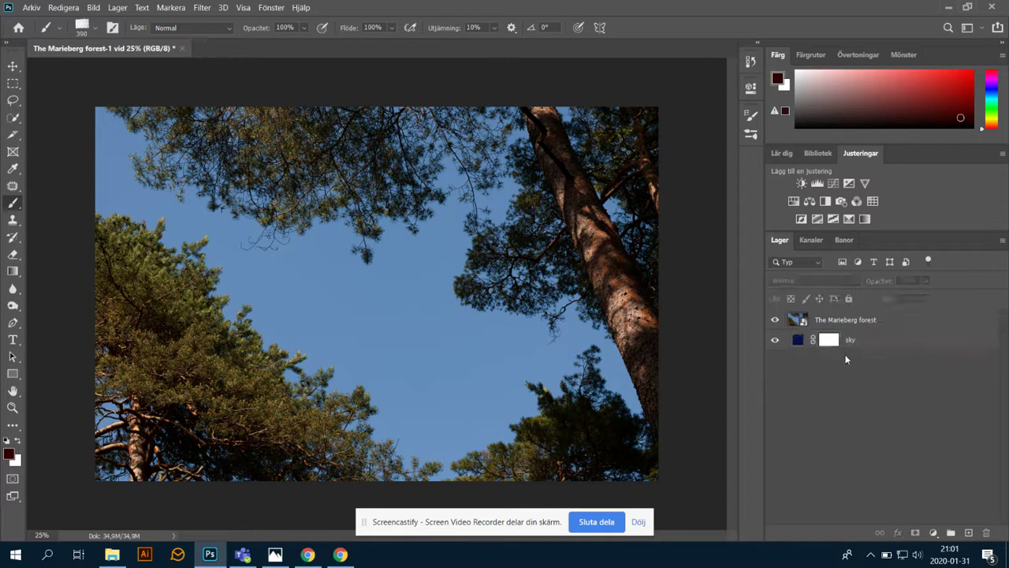
Step: Start a Color Range selection on The Marieberg forest layer and sample the blue sky between the trees
click(799, 323)
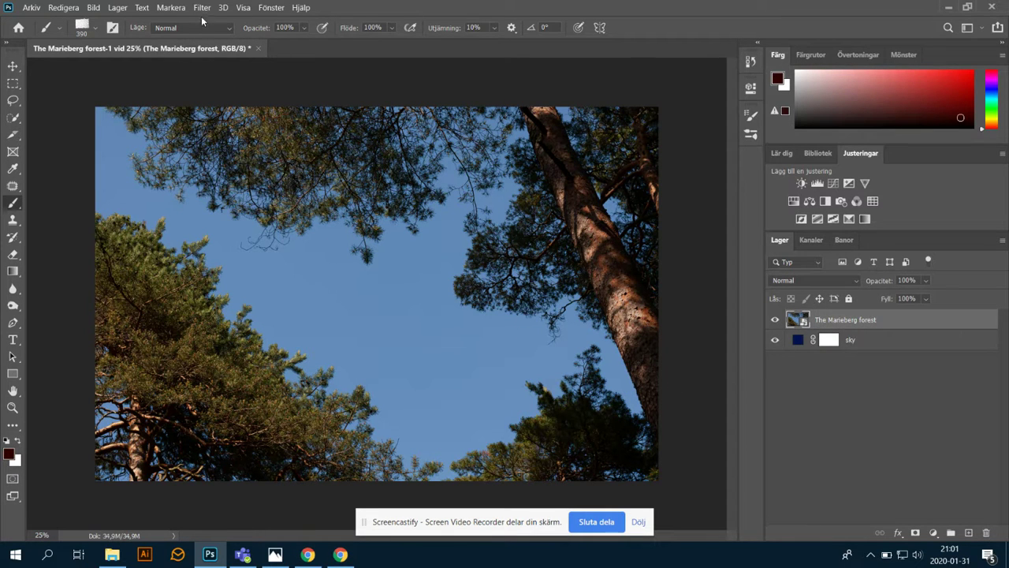
click(170, 7)
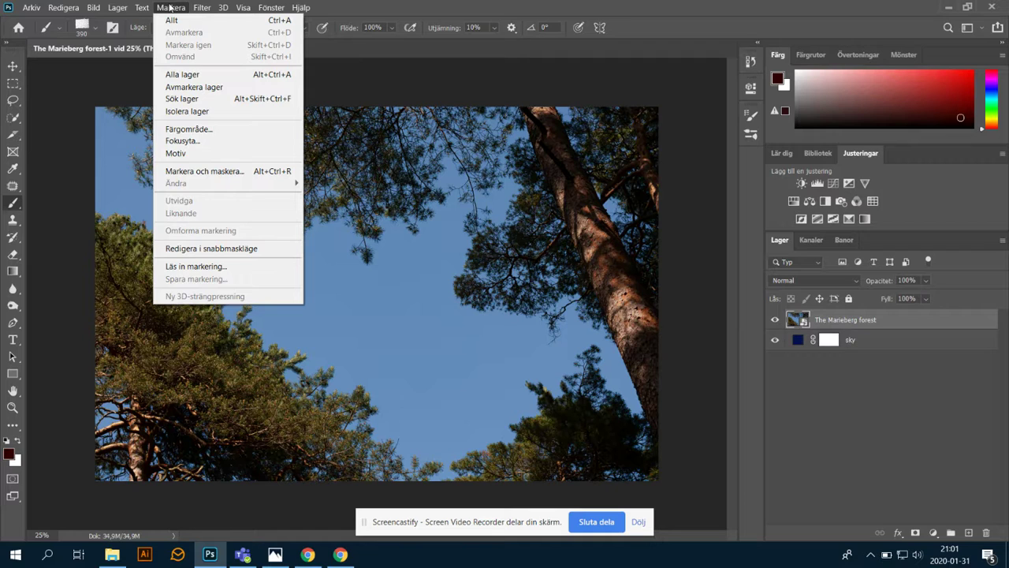
click(214, 133)
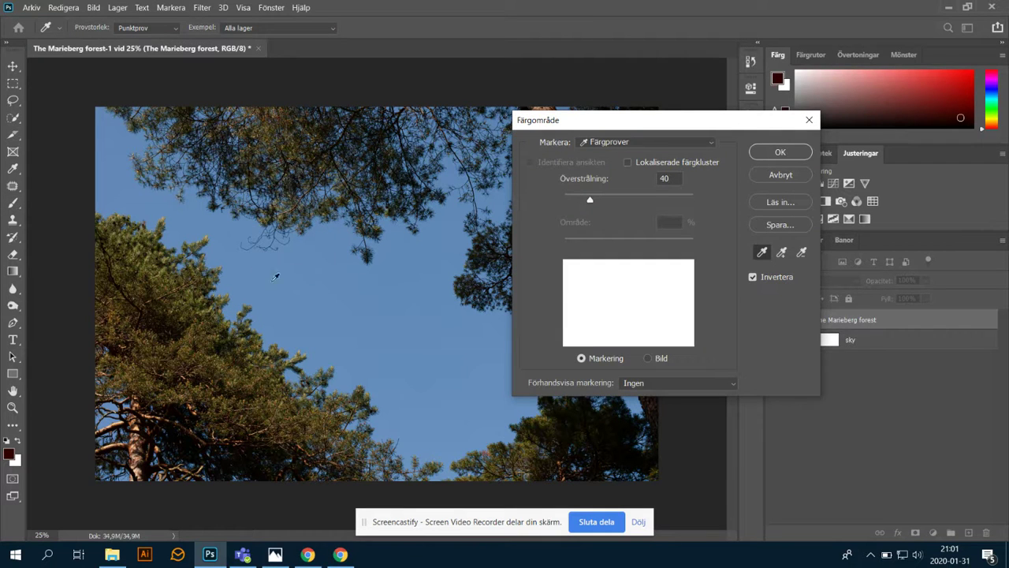
click(270, 277)
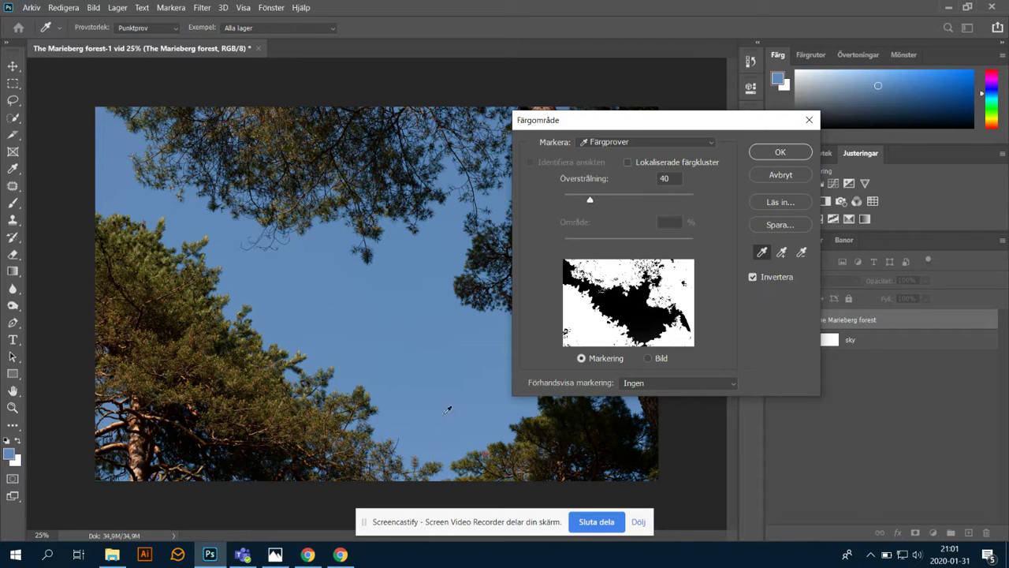
click(451, 471)
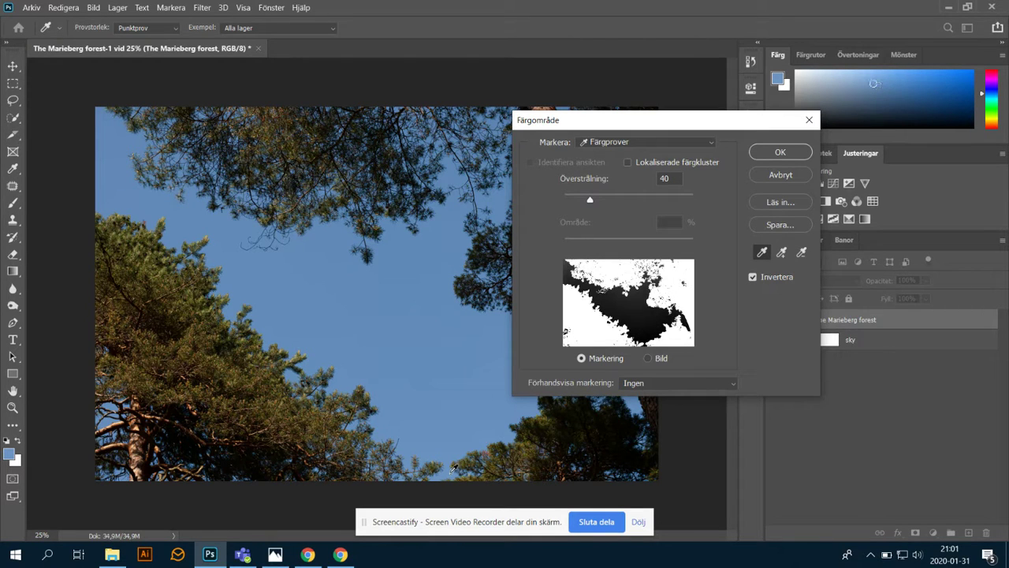
click(446, 229)
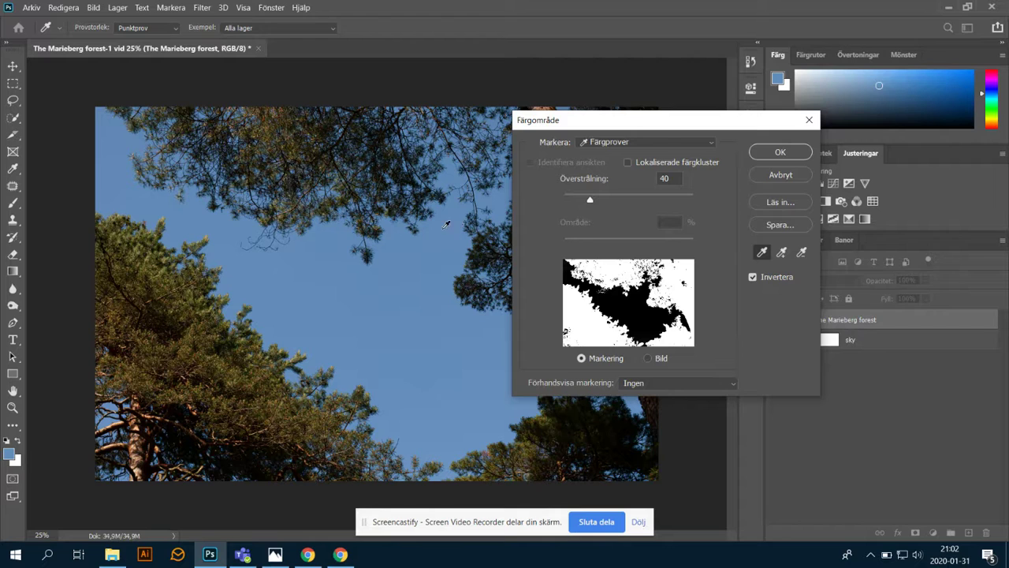
Step: Apply the color range as an inverted selection of the trees and turn it into a mask on the forest layer
click(753, 278)
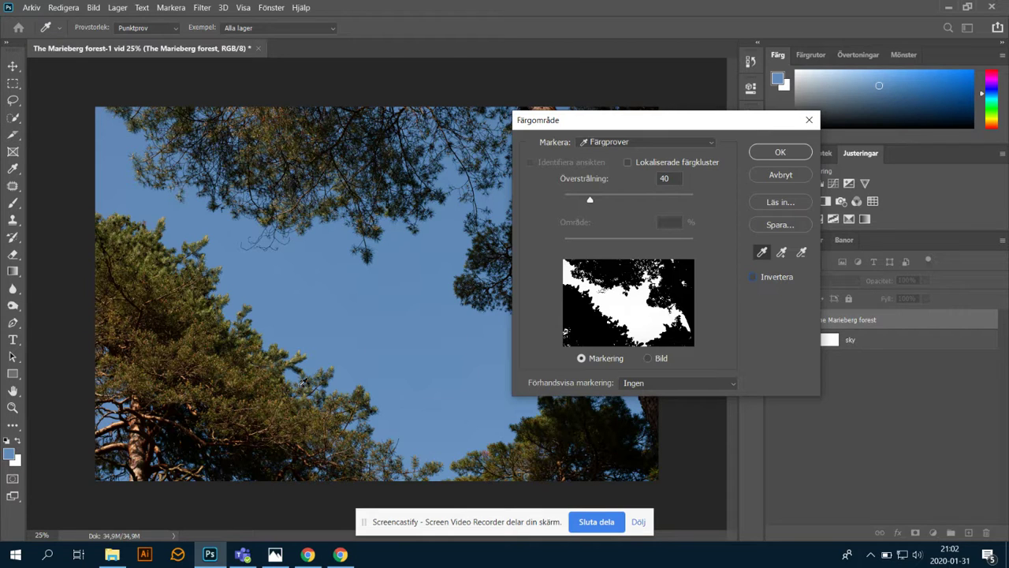
click(757, 277)
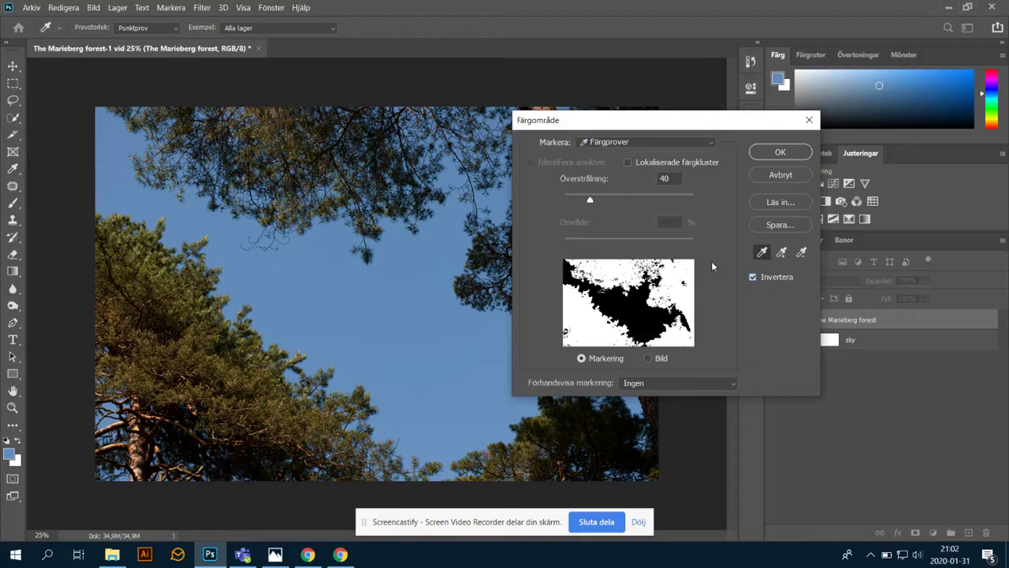
click(780, 152)
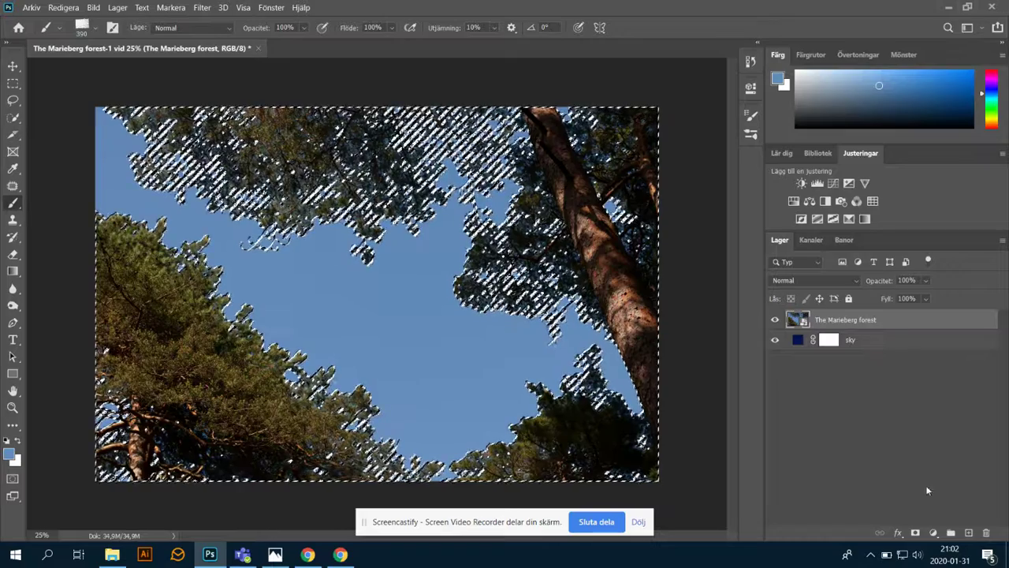
click(916, 534)
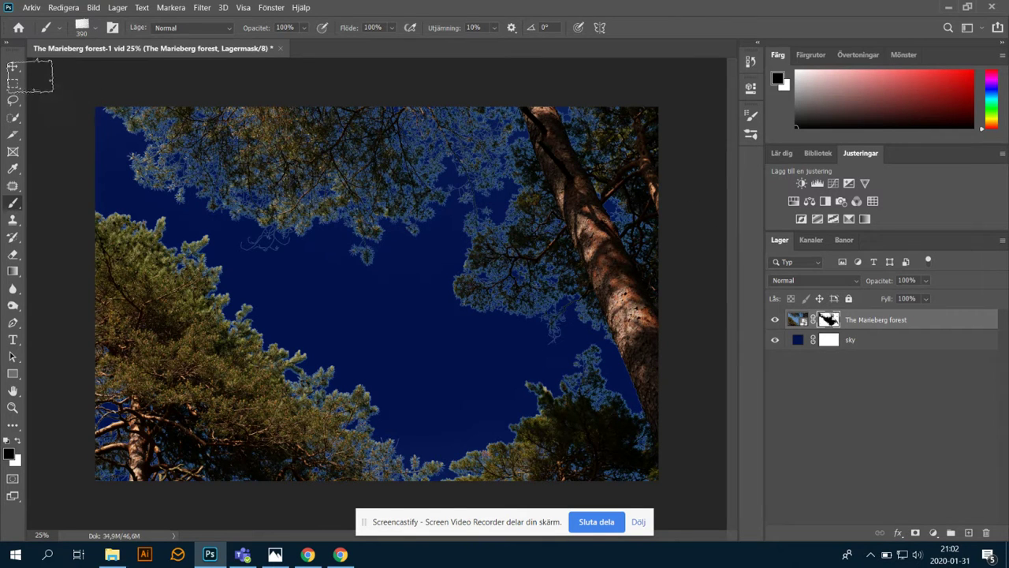
Step: Open the raw settings of The Marieberg forest smart object and lower the exposure to about -2.25
click(13, 82)
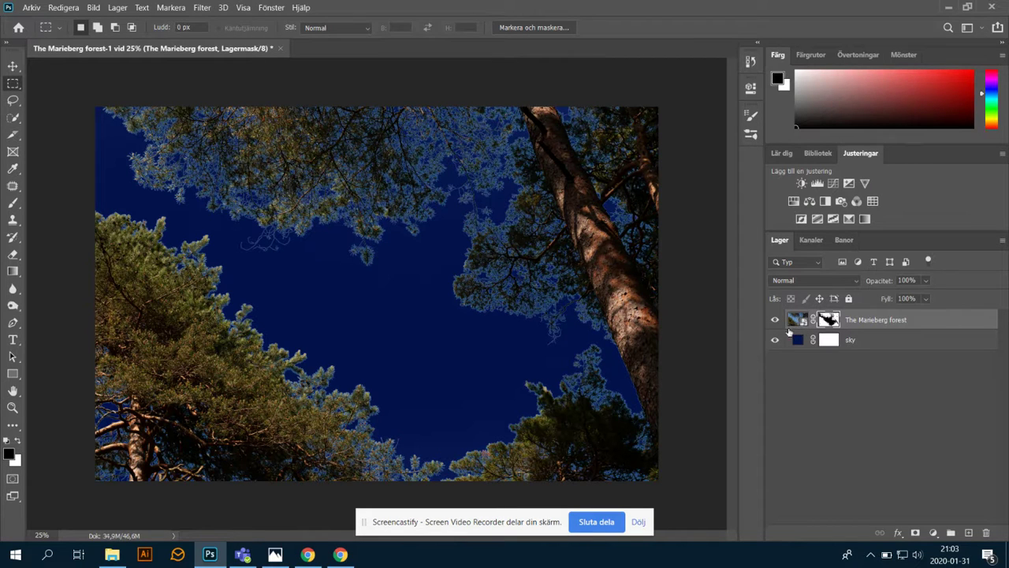
double_click(794, 322)
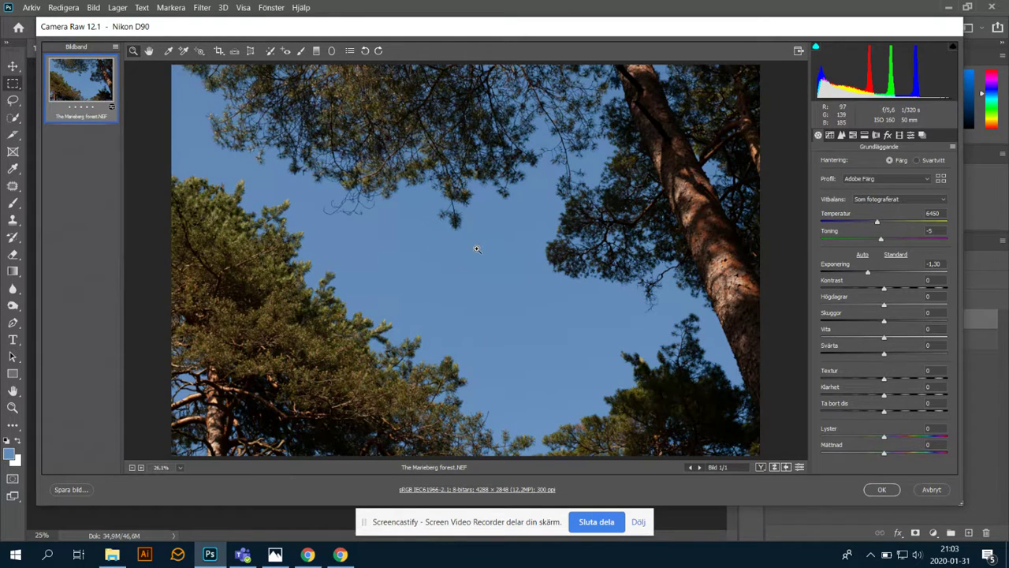
drag(868, 273, 857, 272)
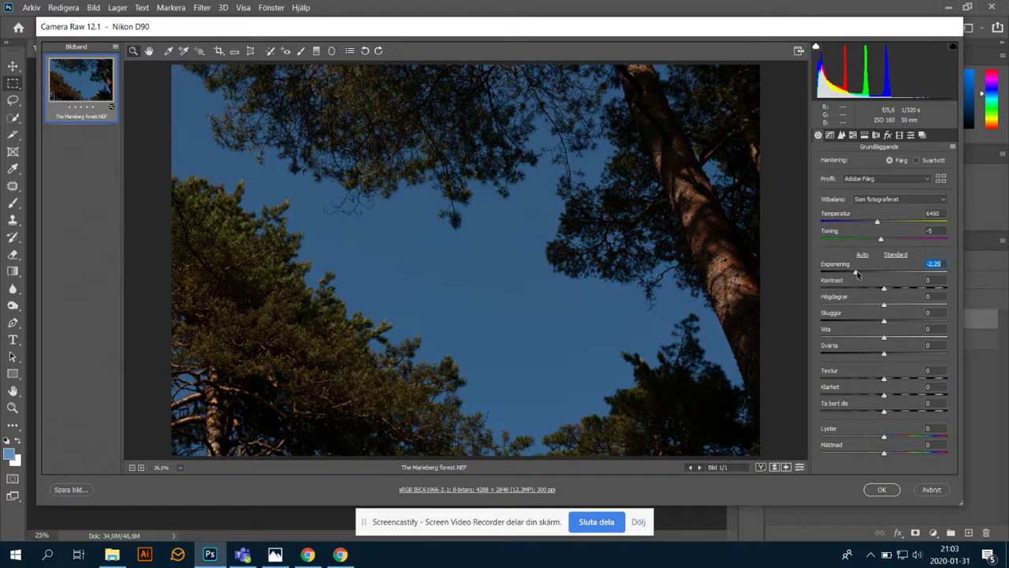
Step: Lower the luminance of the aquas to -15 and the blues to -17 in the raw HSL adjustments
click(856, 138)
drag(914, 289, 881, 289)
drag(933, 271, 873, 288)
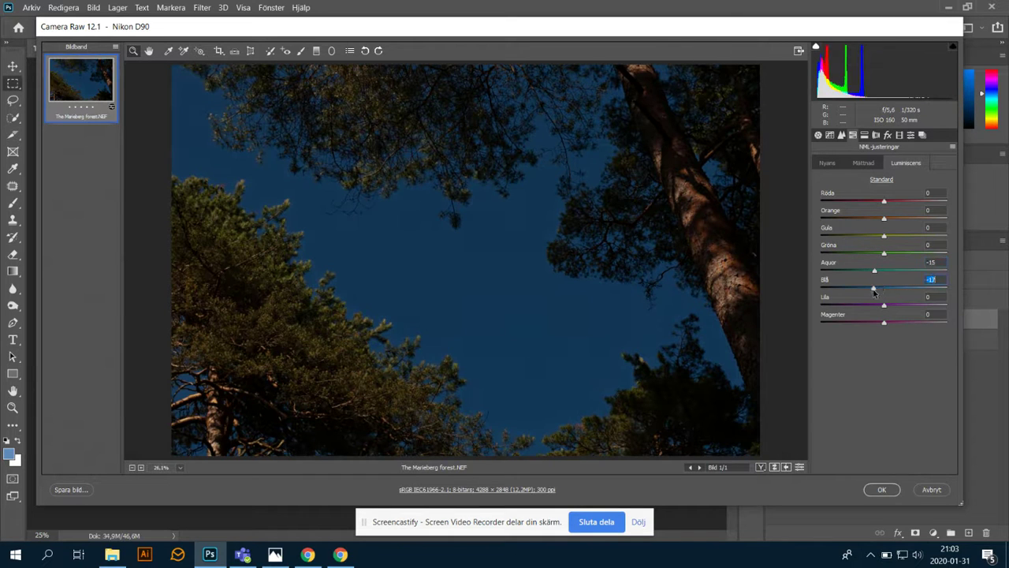
Step: Increase the sharpening amount, radius, detail and masking slightly and apply the raw edits to the forest layer
click(842, 135)
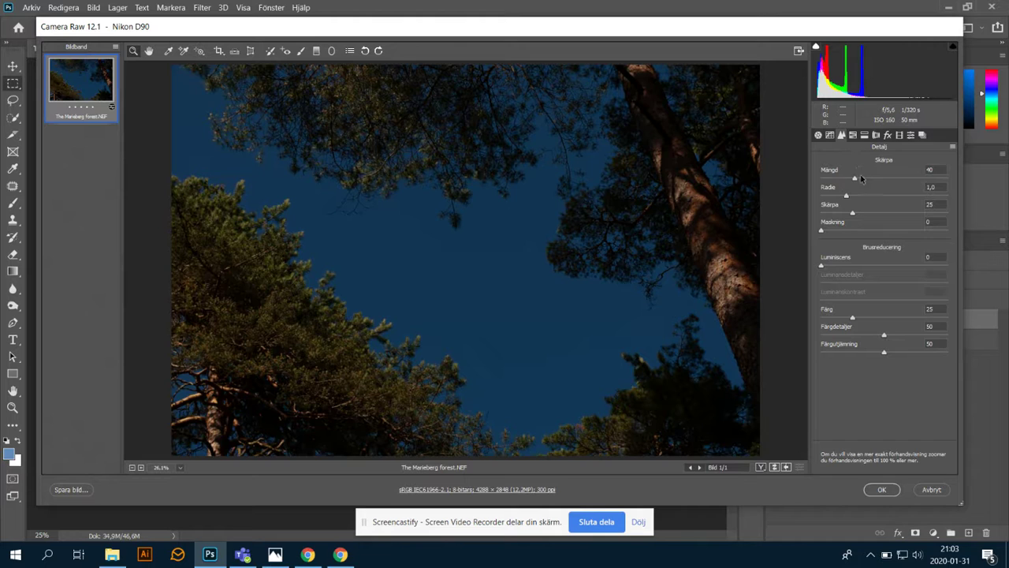
drag(855, 181, 859, 182)
drag(847, 197, 879, 215)
drag(824, 232, 834, 234)
click(882, 490)
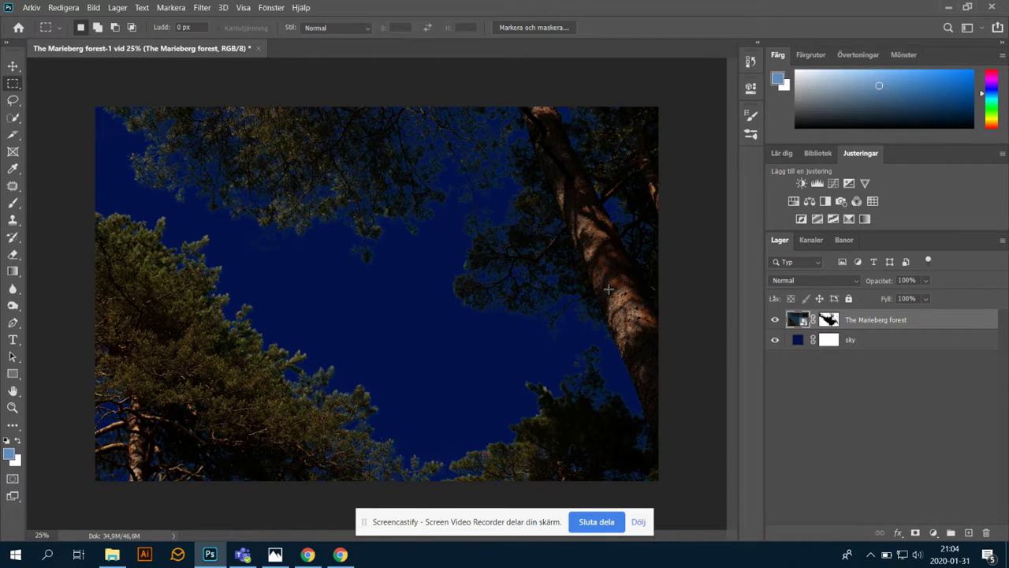
Step: Add a solid color fill layer in white (ffffff) directly above the sky layer
click(875, 340)
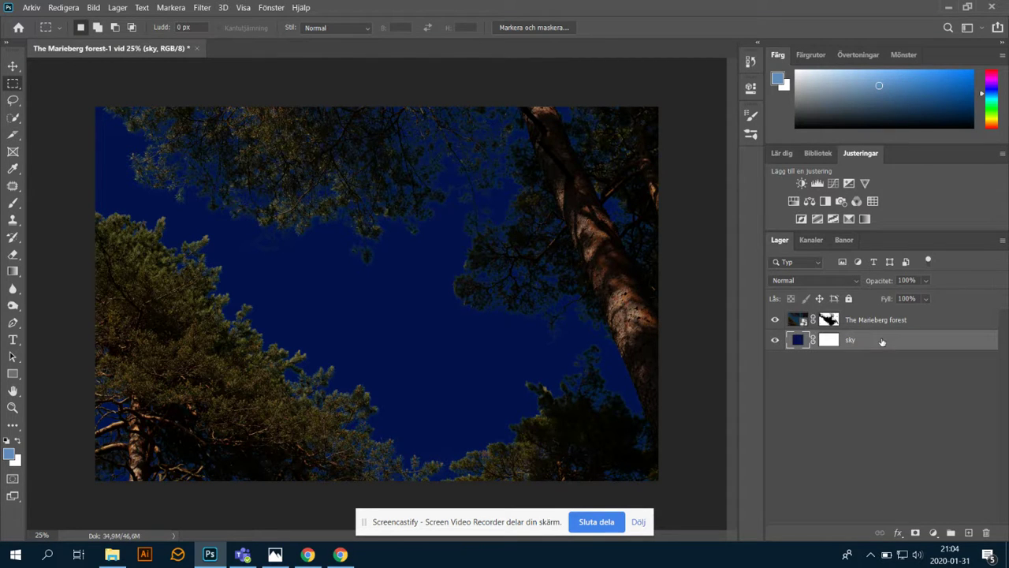
click(934, 533)
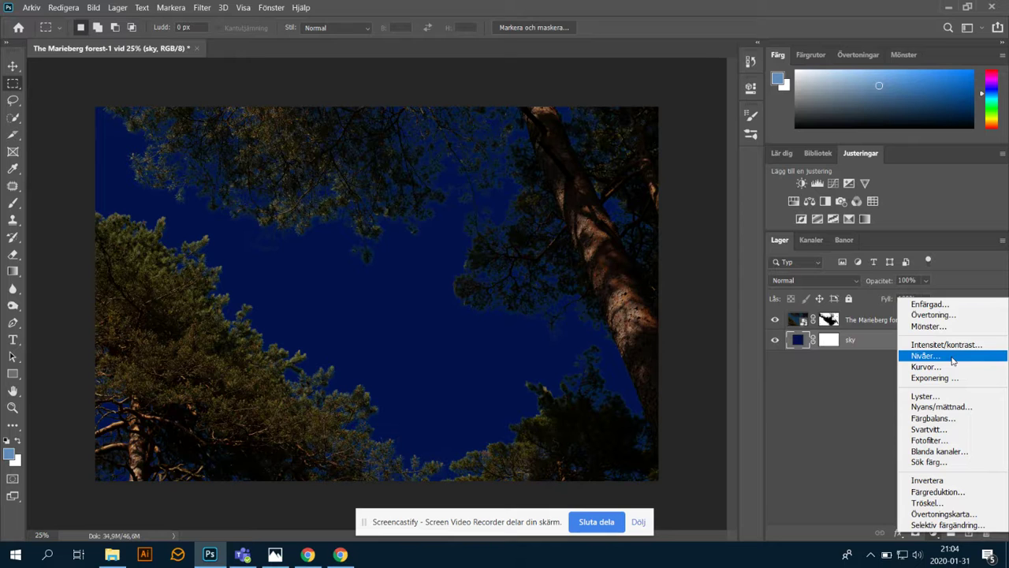
click(932, 305)
text(ffffff)
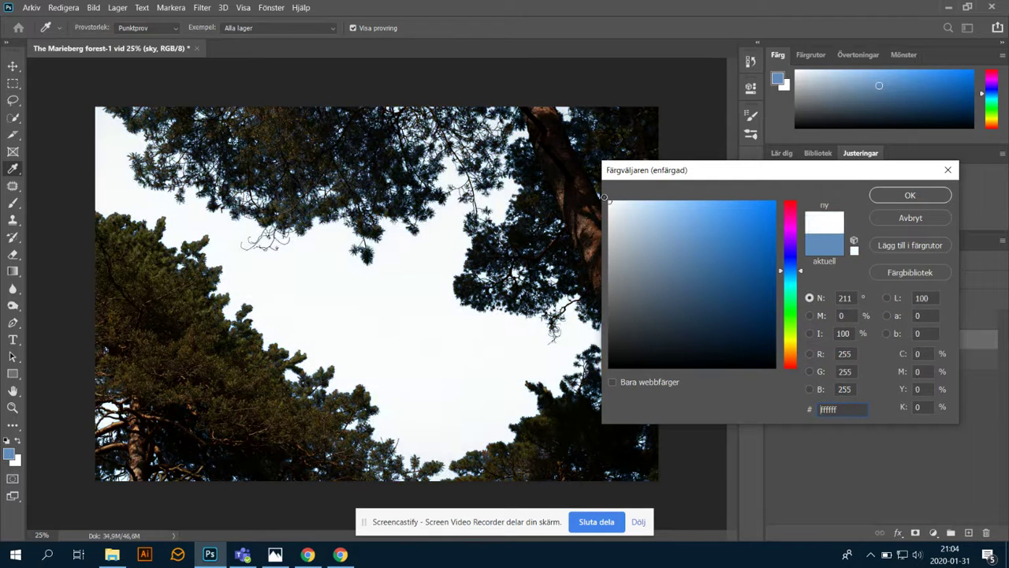
click(910, 195)
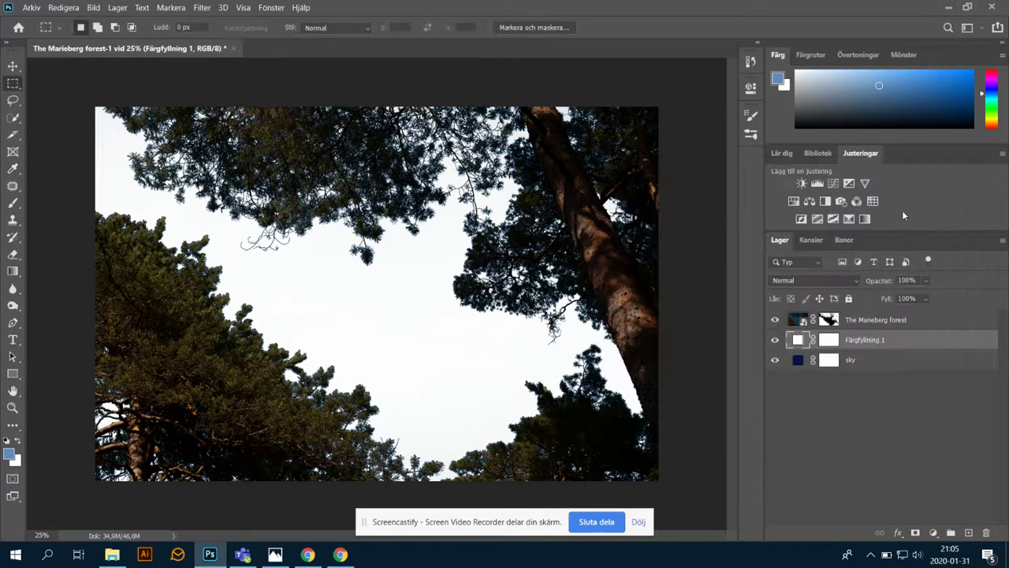
Step: Rename the white fill layer to "white" and move it below the sky layer
text(white)
key(Return)
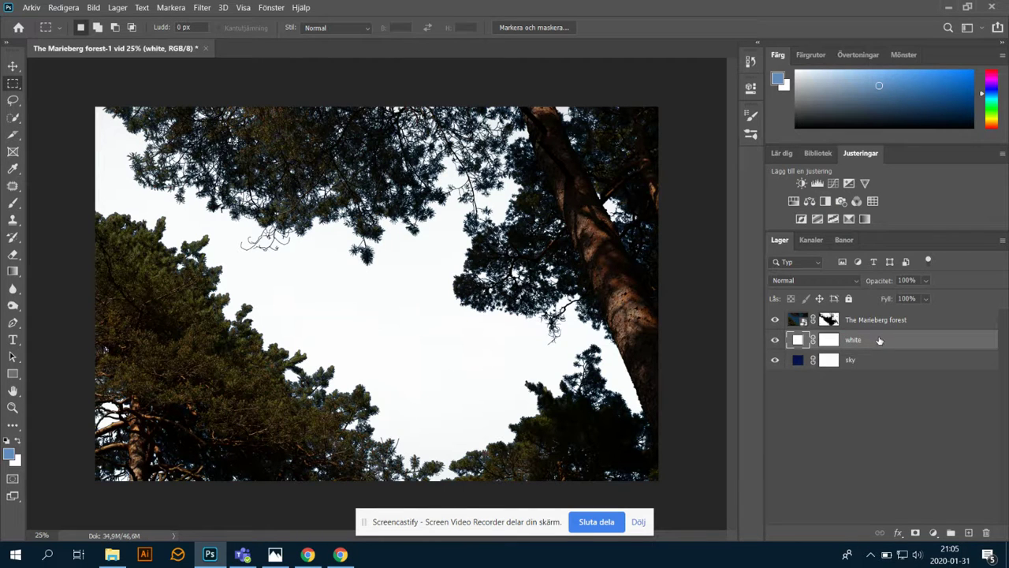
drag(882, 339, 892, 371)
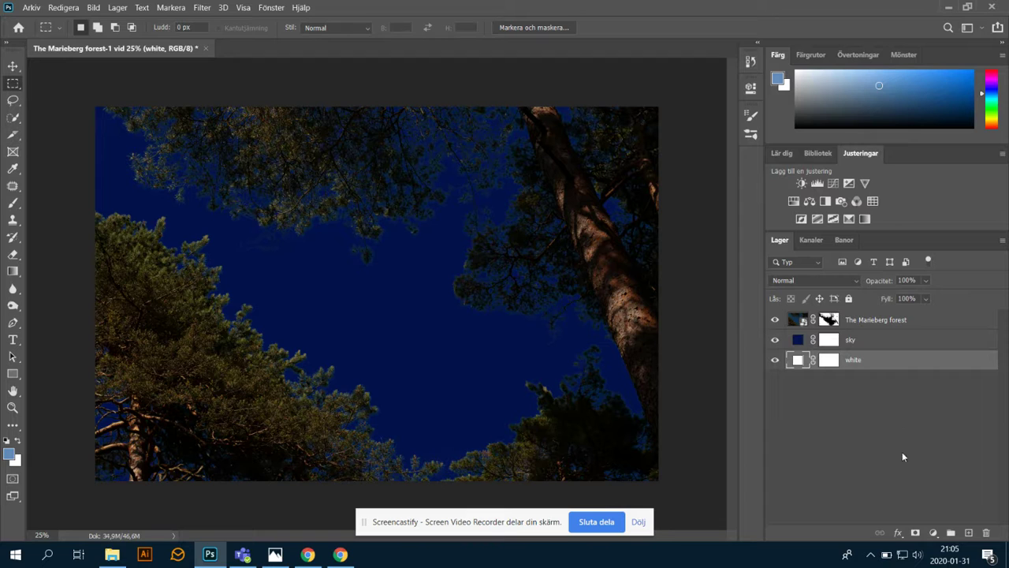
Step: Add an empty layer between the sky and white layers and name it "paint brush"
click(969, 533)
double_click(826, 359)
text(paint brush)
key(Return)
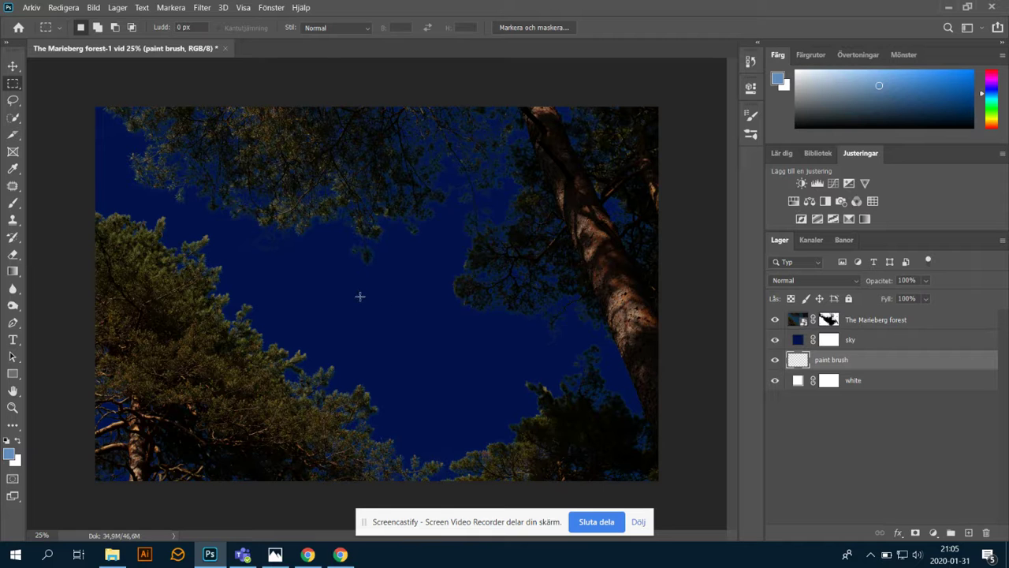
Step: Enlarge the paper_on_asphalt brush to 4326 px and rotate its tip to an angle of -2°
key(b)
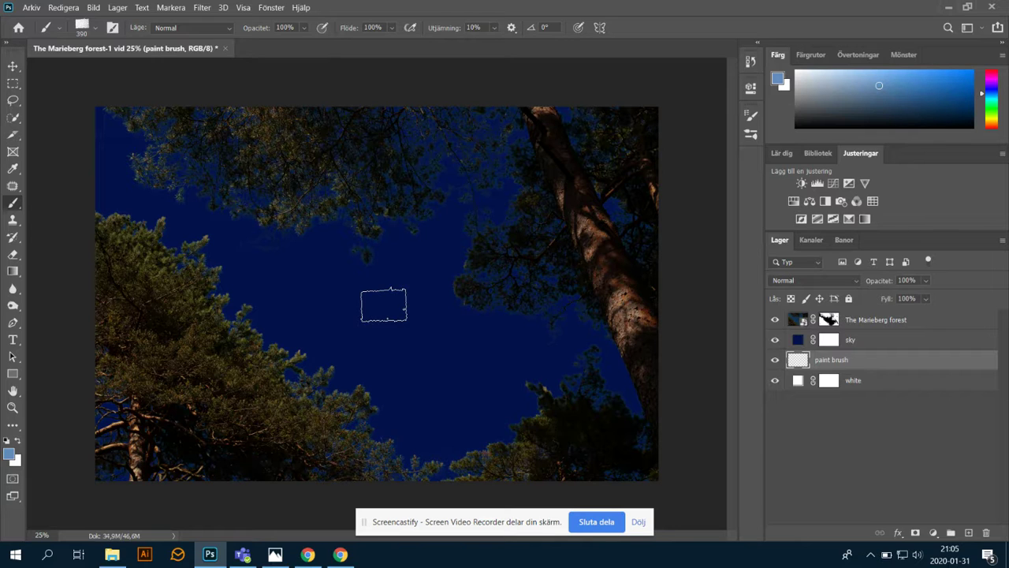
alt+right_click(387, 300)
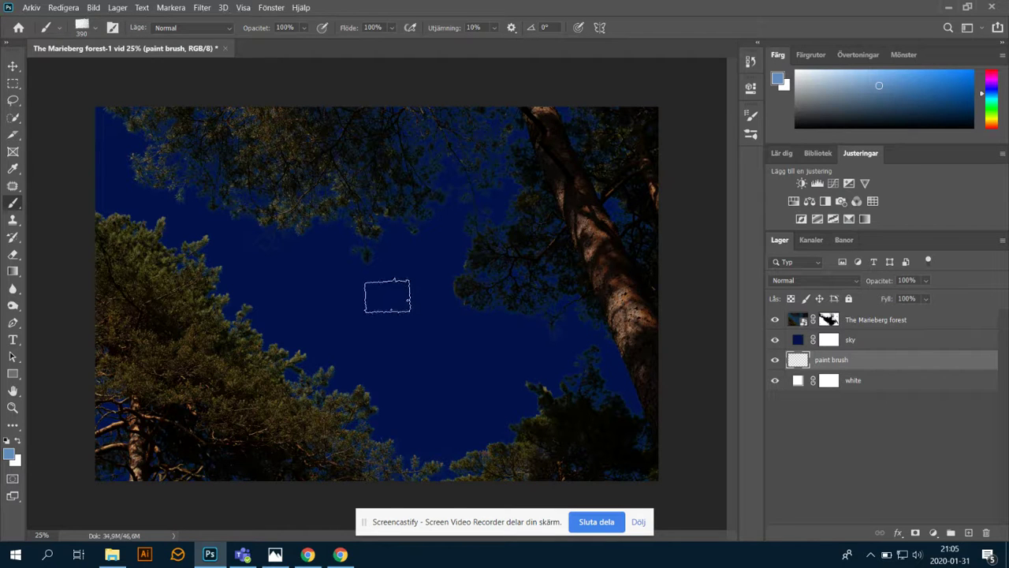
drag(388, 300, 592, 304)
drag(401, 297, 662, 299)
drag(384, 291, 393, 294)
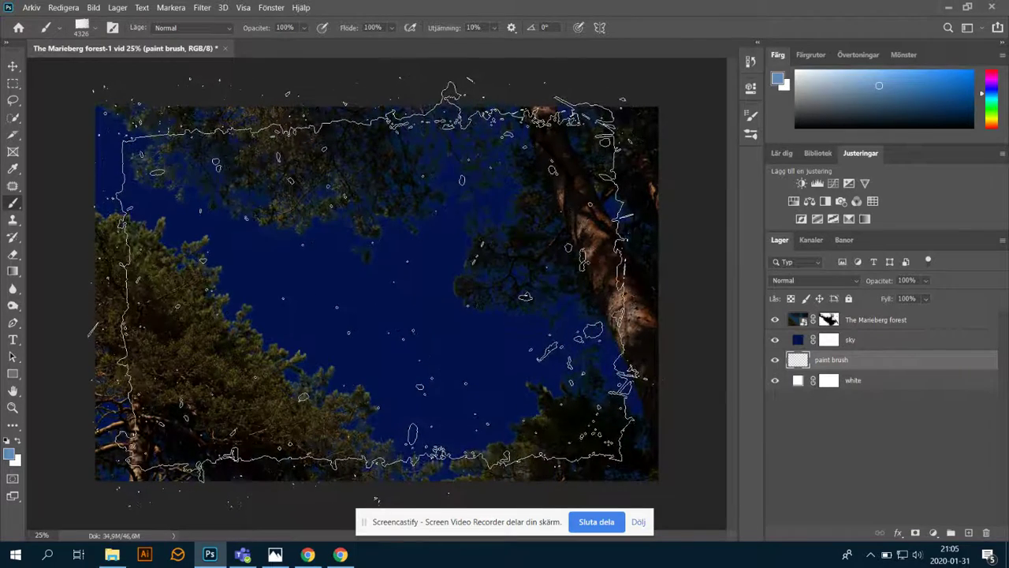
right_click(376, 288)
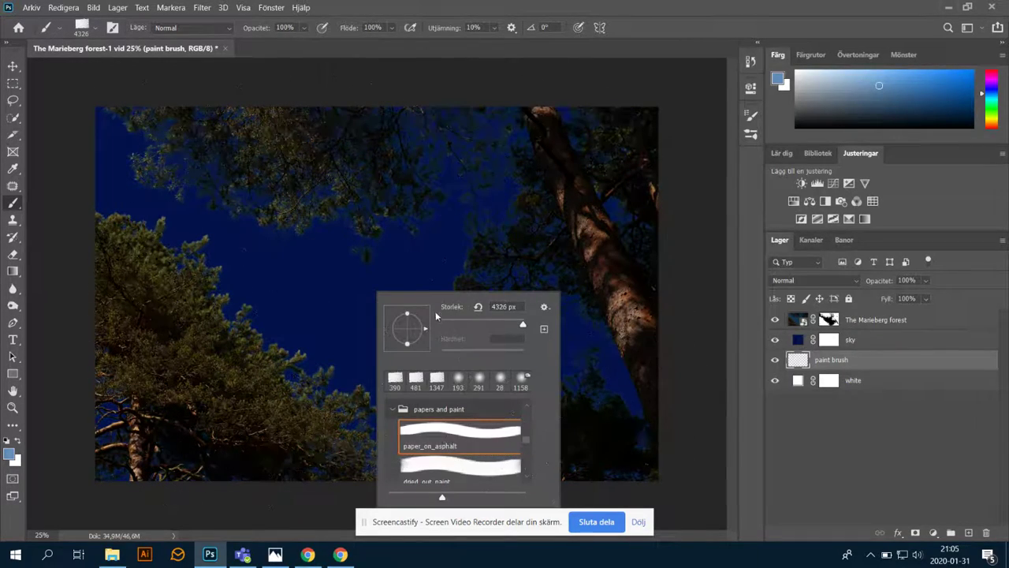
drag(426, 330, 427, 334)
click(219, 516)
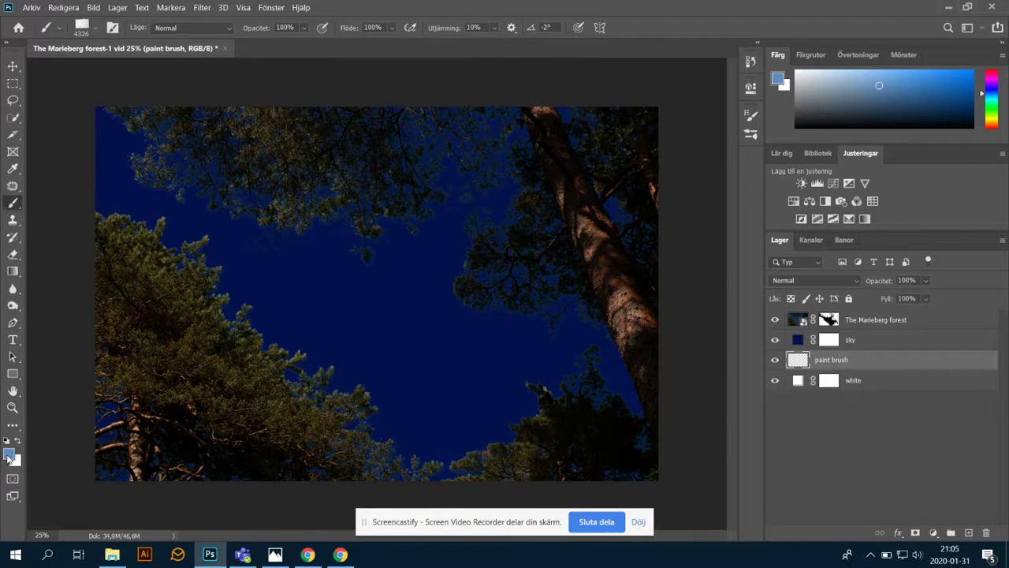
Step: Set the foreground color to dark navy 121e2c and stamp the brush once over the image on the paint brush layer
click(9, 457)
click(628, 331)
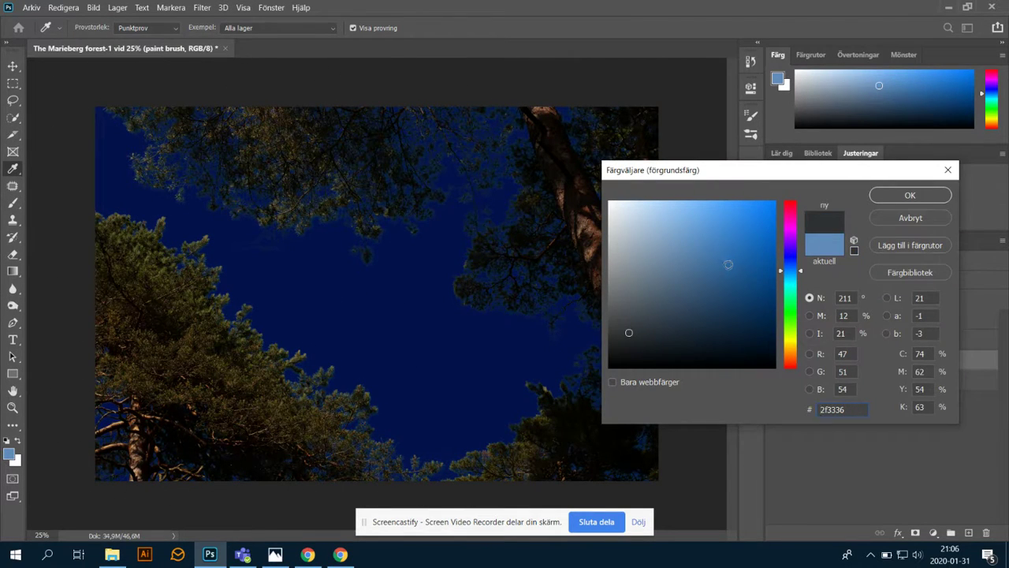
click(707, 339)
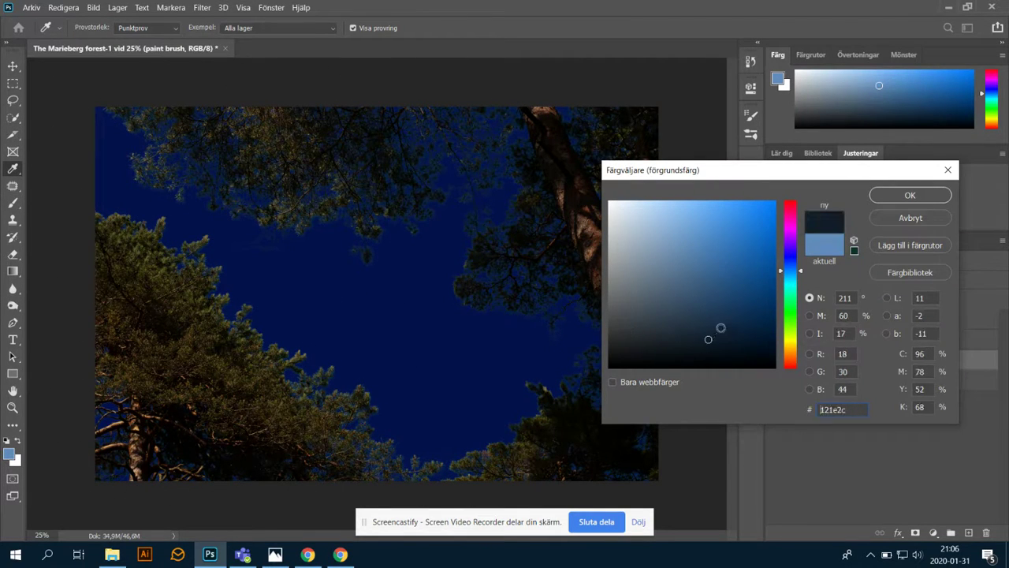
click(908, 196)
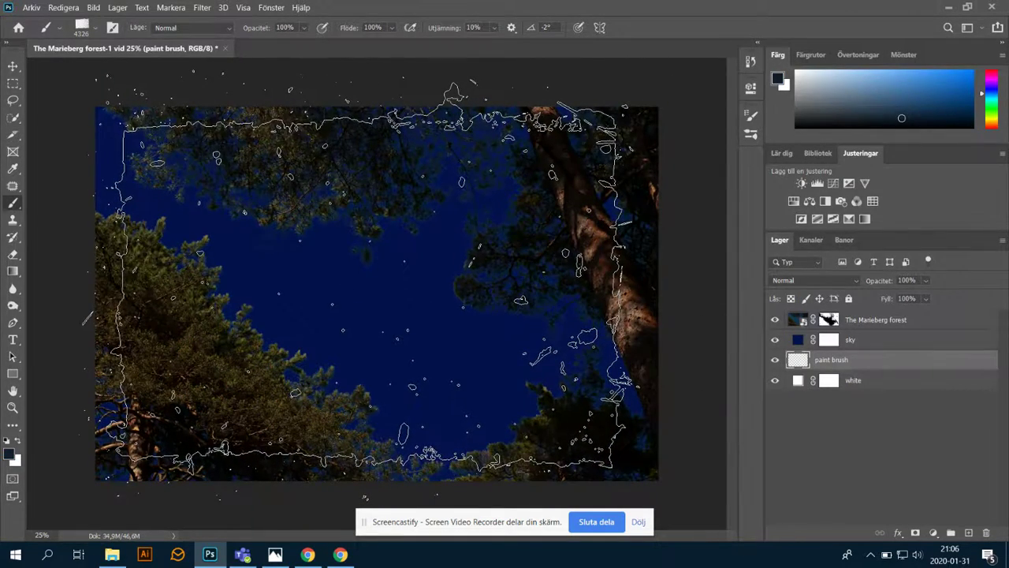
click(371, 281)
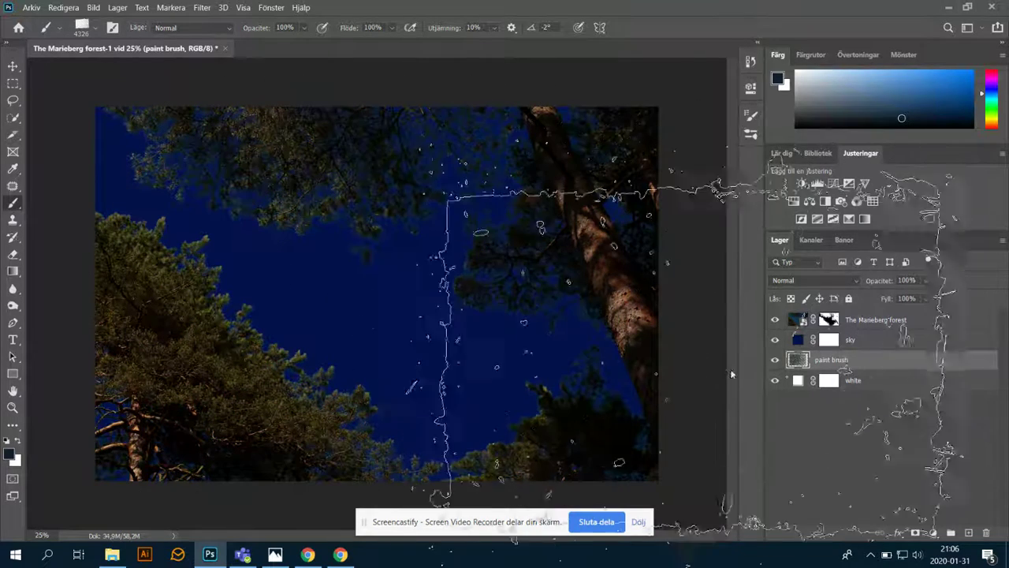
Step: Set the blend mode of the sky layer to Color Burn (Efterbel. färg)
click(875, 339)
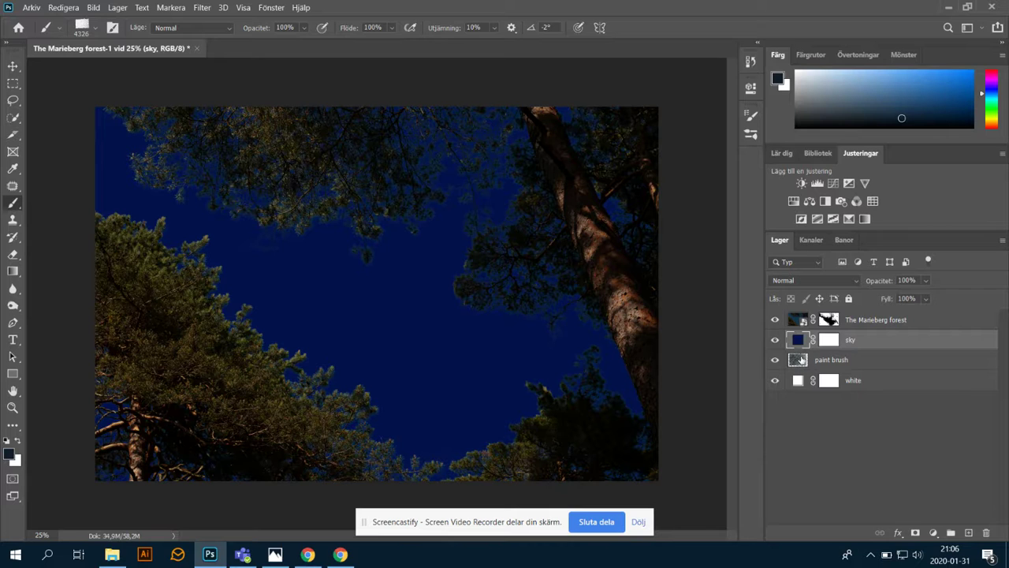
click(813, 277)
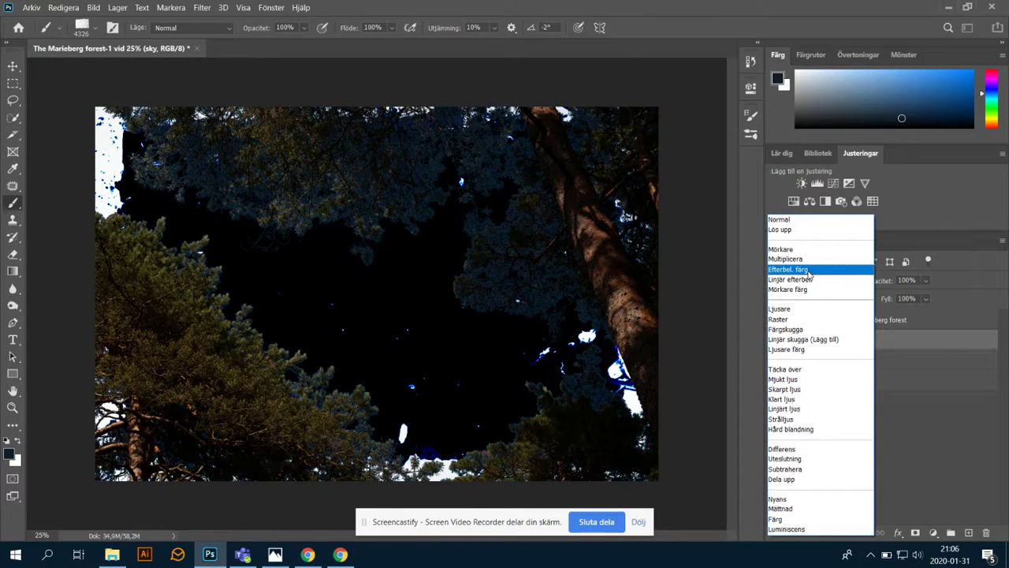
click(808, 271)
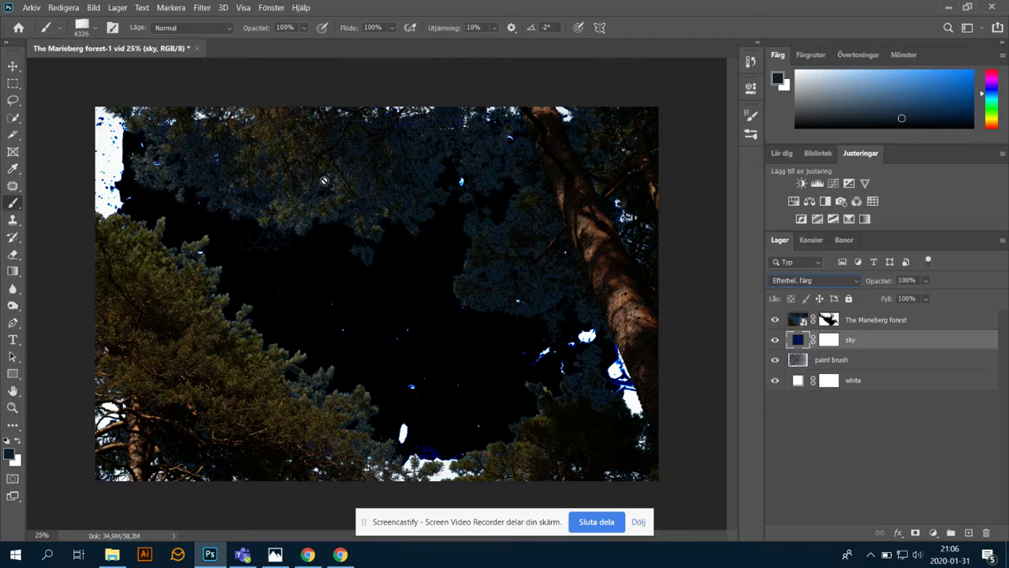
Step: Compare the image with the sky and paint brush layers alternately hidden and shown
click(774, 340)
click(775, 340)
click(775, 360)
click(775, 360)
click(798, 359)
ctrl+click(797, 359)
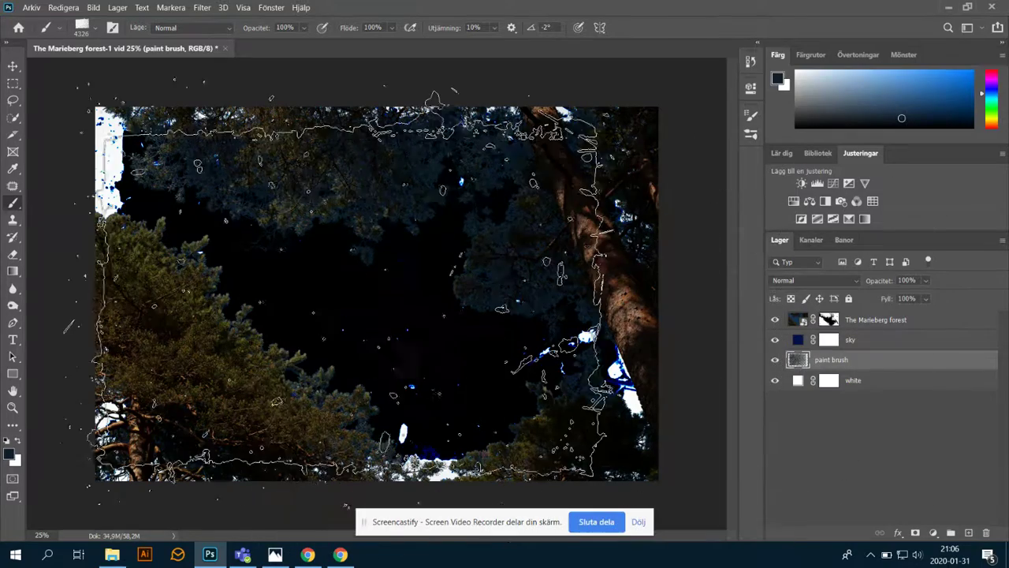
key(ctrl+d)
click(776, 361)
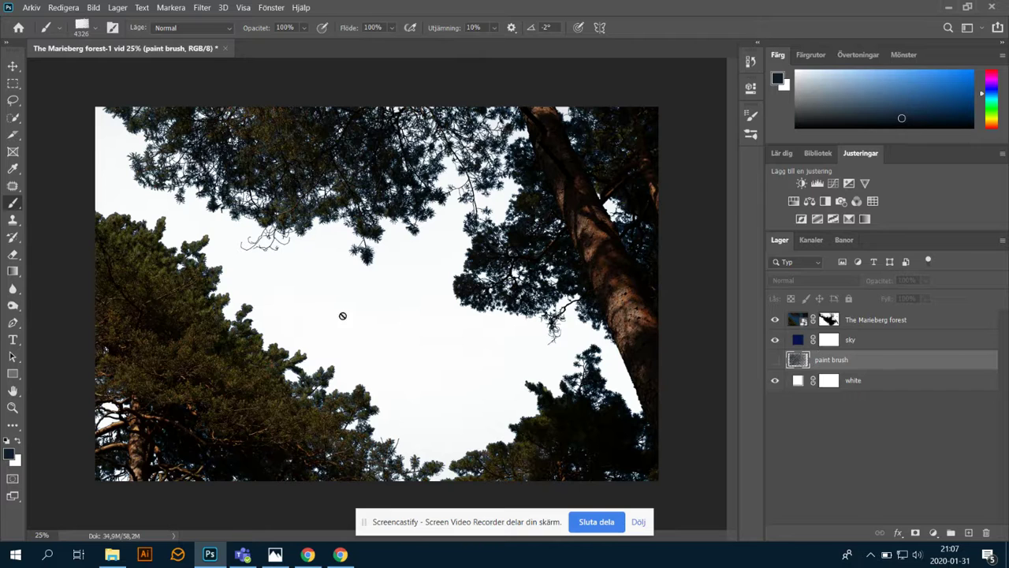
mouse_move(795, 360)
mouse_down()
mouse_move(800, 430)
mouse_move(826, 358)
mouse_up()
click(775, 359)
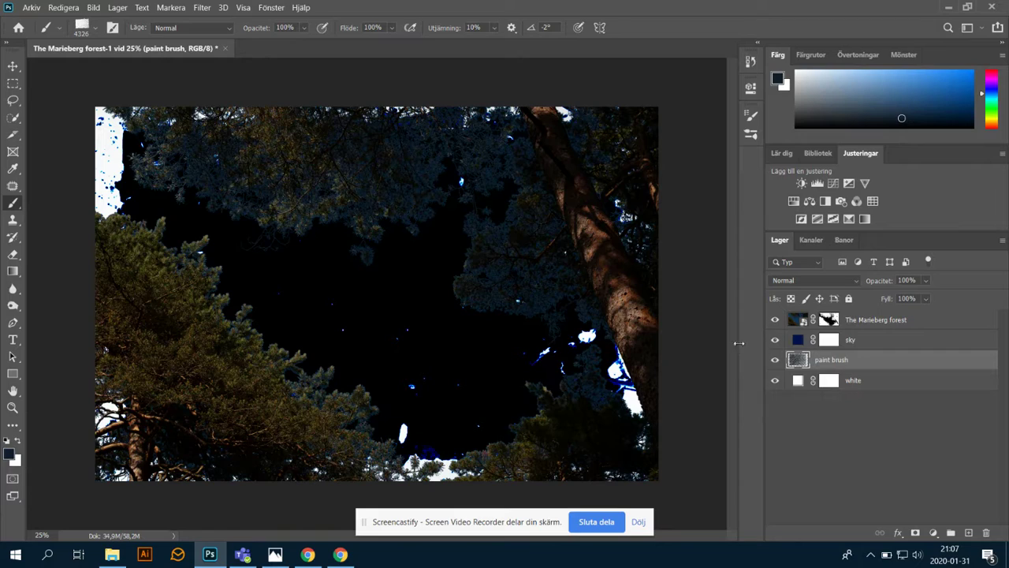
Step: Clear the entire painted content of the paint brush layer while keeping the layer itself
key(Delete)
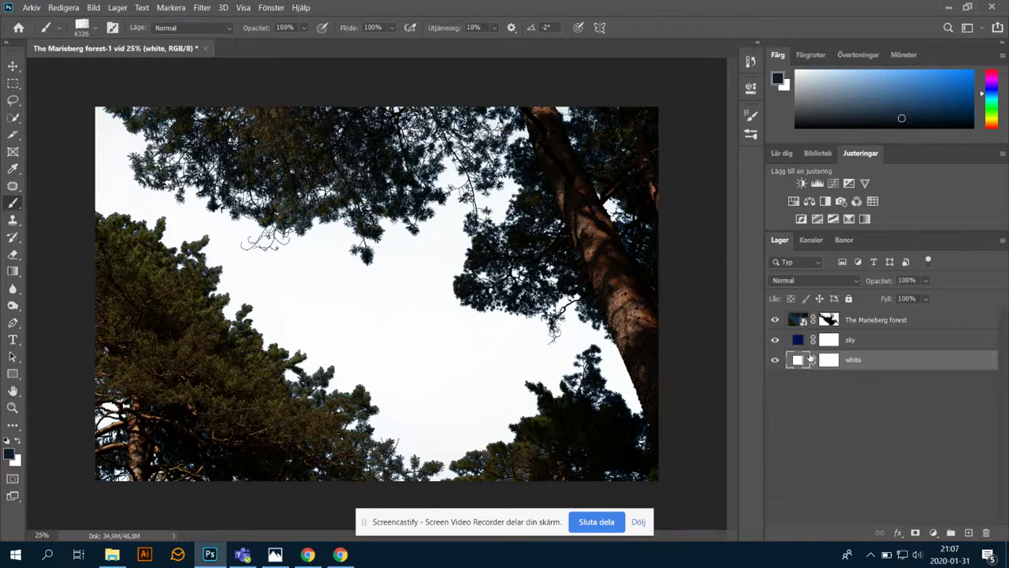
key(ctrl+z)
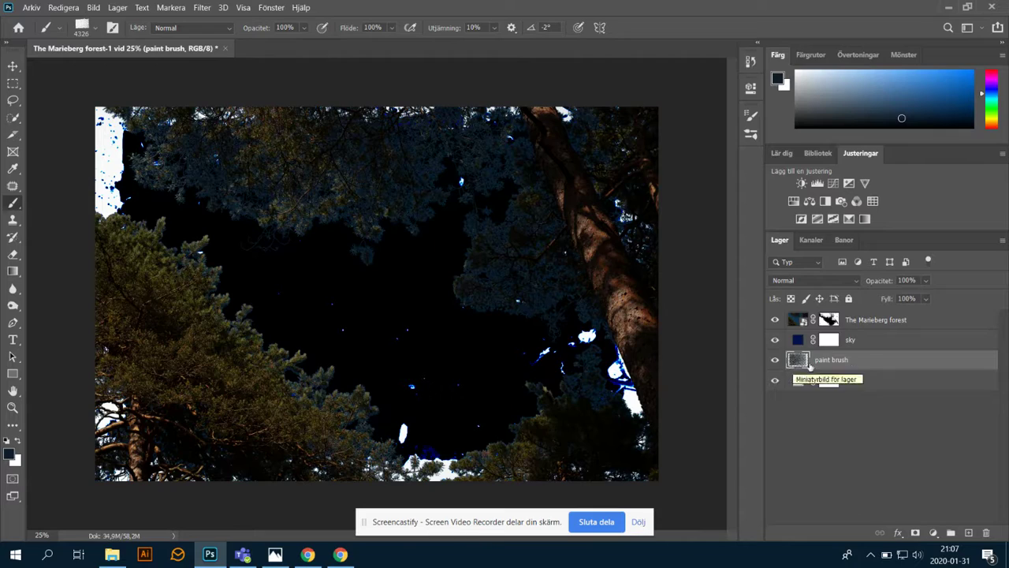
key(ctrl+a)
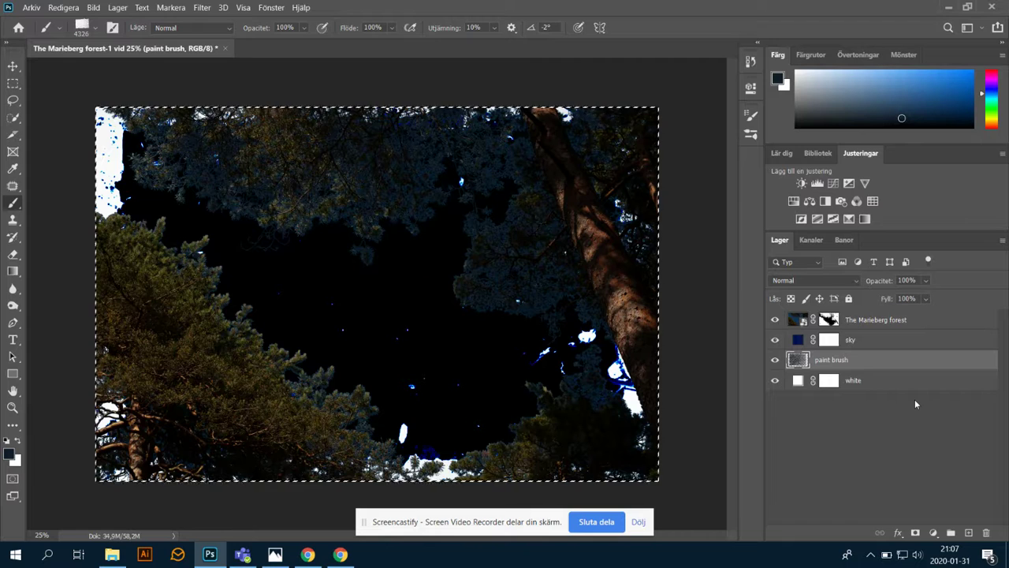
key(Delete)
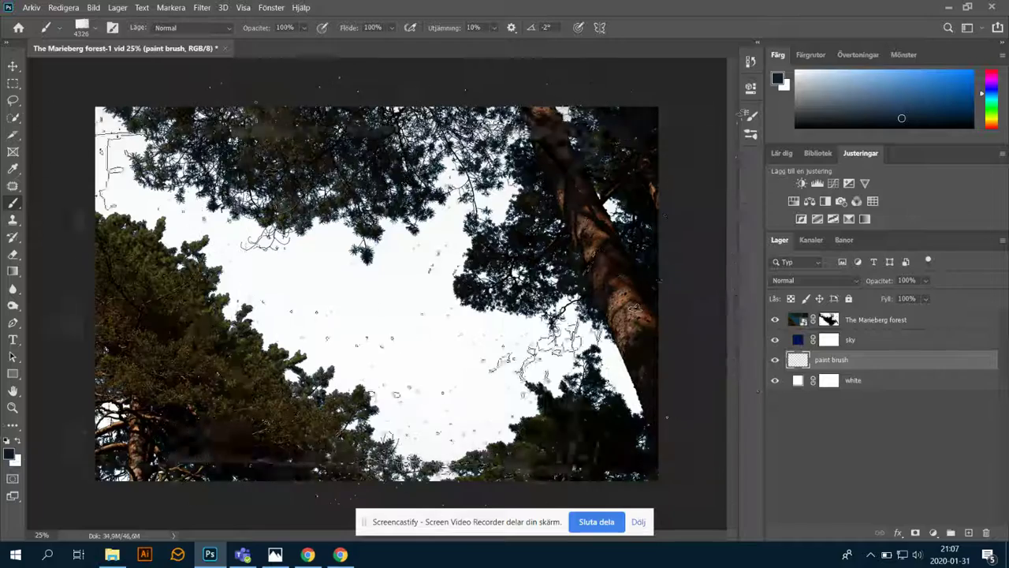
Step: Rotate the paper_on_asphalt brush tip to 89° and reduce its size to 3228 px
right_click(455, 344)
drag(465, 324, 448, 308)
drag(448, 308, 452, 314)
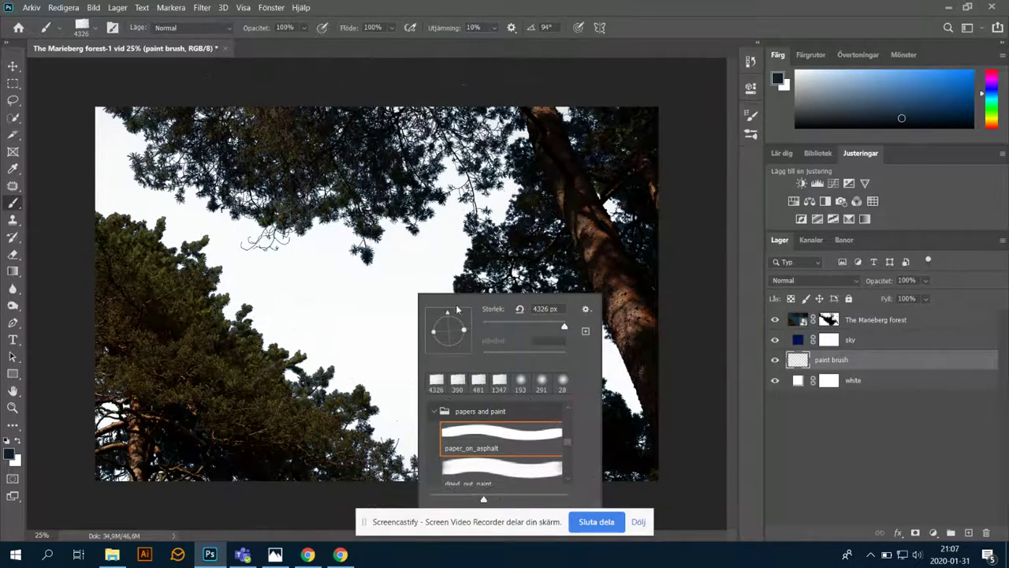
drag(450, 315, 449, 312)
drag(559, 328, 553, 331)
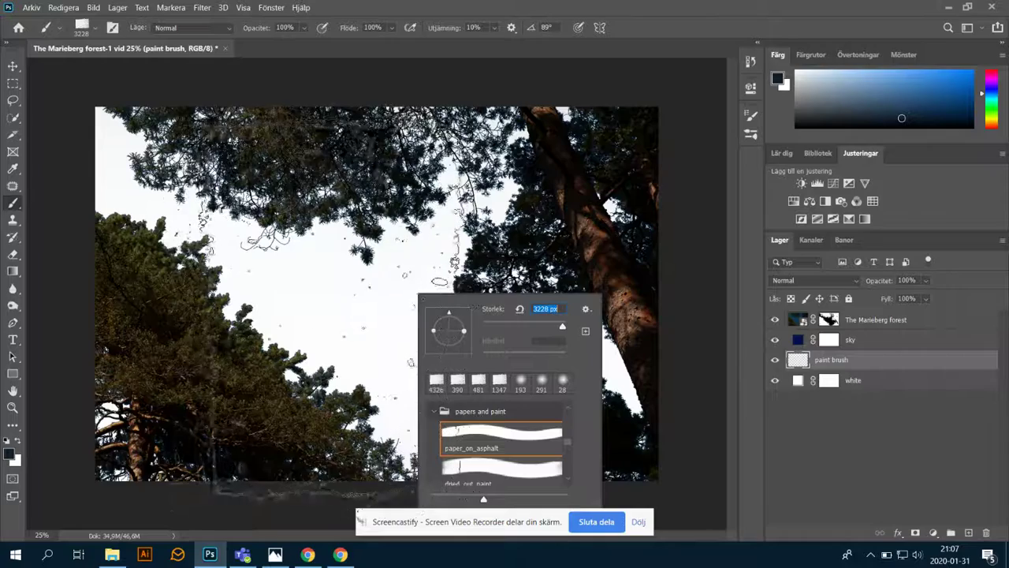
key(Return)
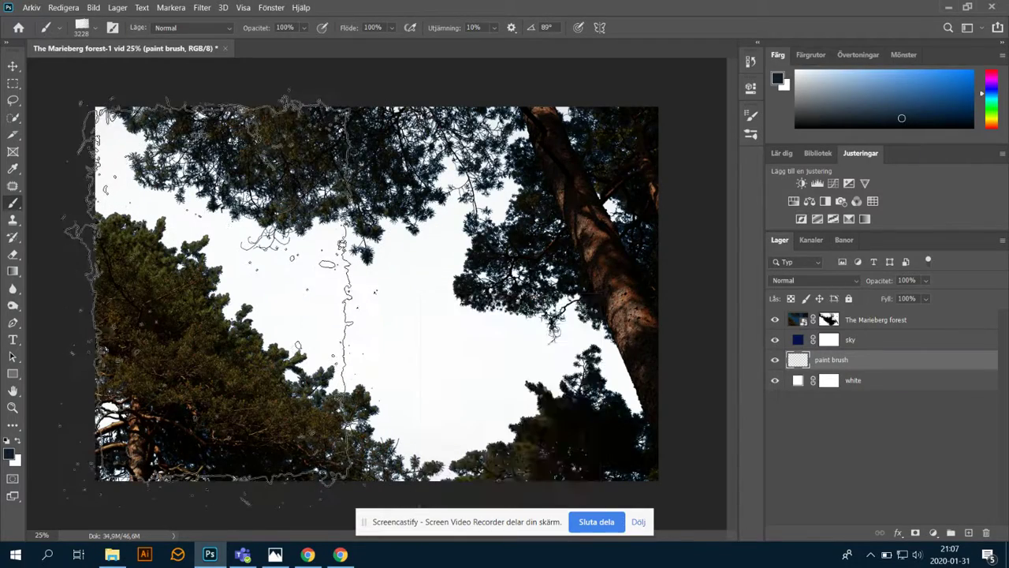
Step: Stamp the 3228 px paper_on_asphalt brush three times side by side across the image on the paint brush layer
click(207, 299)
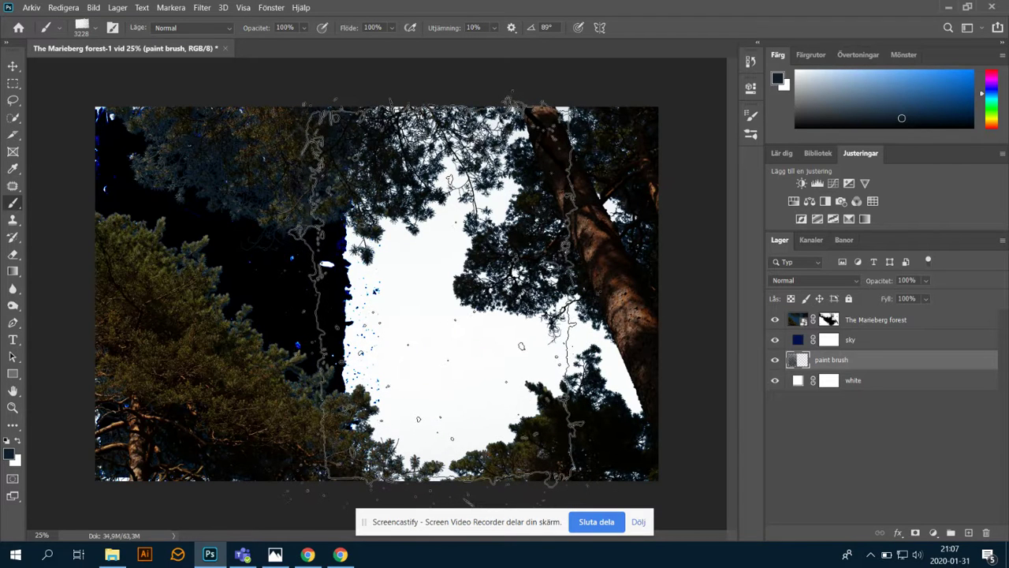
click(437, 287)
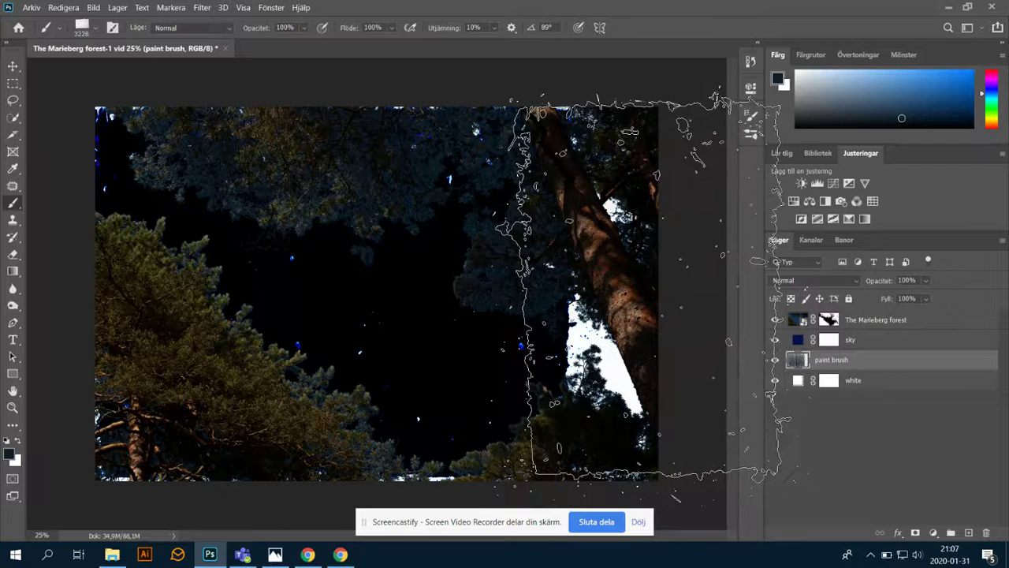
click(642, 285)
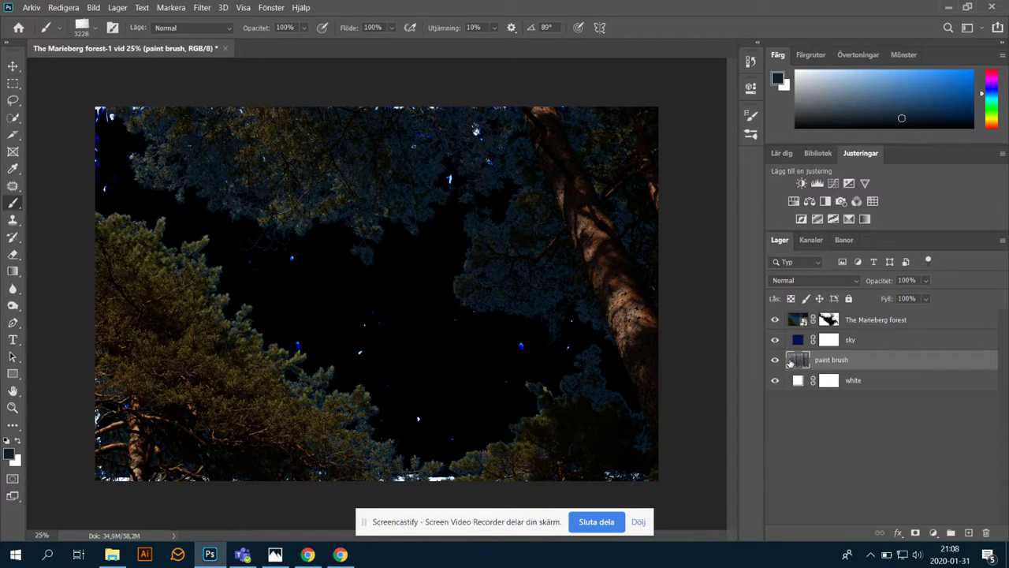
Step: Scale the paint brush layer's content up slightly from its centre so it extends past all canvas edges
ctrl+click(797, 361)
key(ctrl+t)
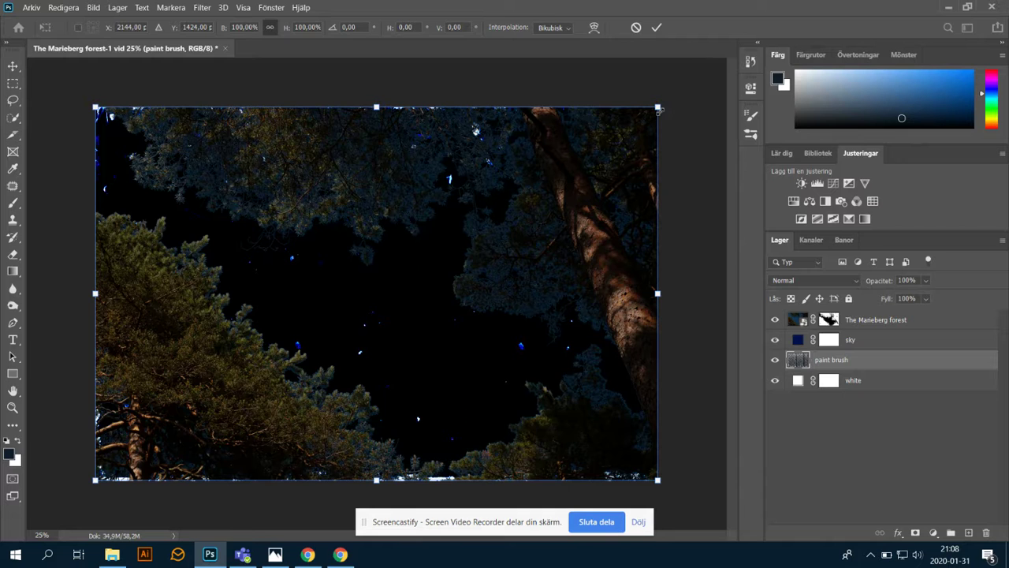
drag(657, 106, 674, 95)
key(Return)
Step: Set the brush size to 42 px and paint over the bright spots among the upper branches
key(b)
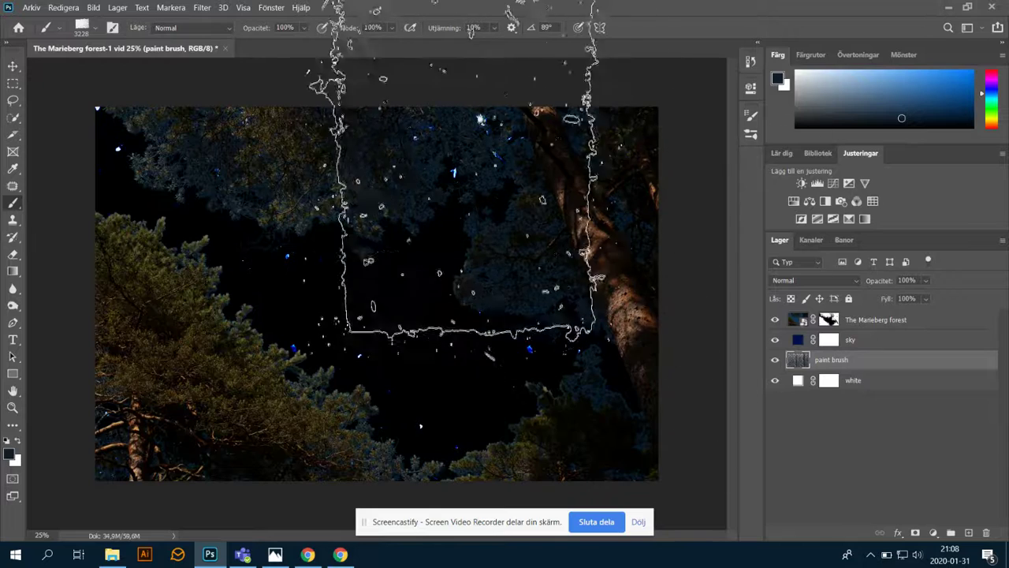
right_click(485, 238)
text(42)
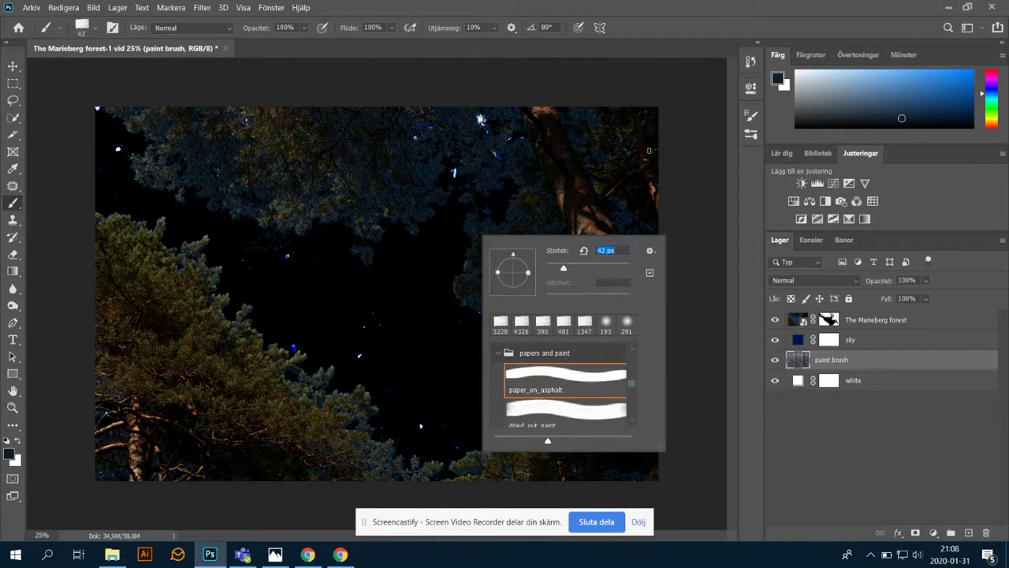
key(Return)
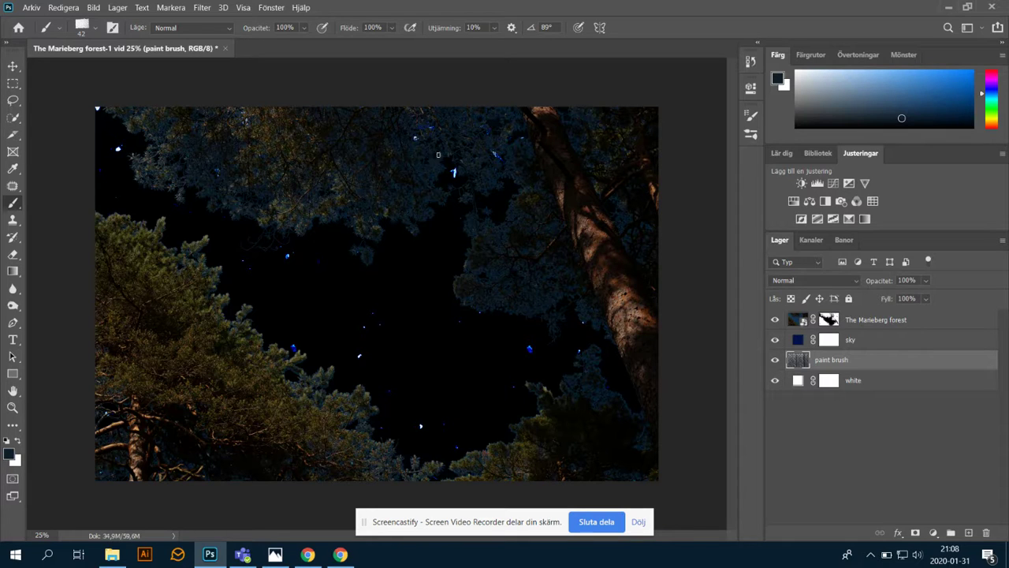
drag(488, 165, 484, 172)
Step: Rotate the paint brush layer to -90°, scale it to 72.24% and place it over the left half of the image
key(ctrl+t)
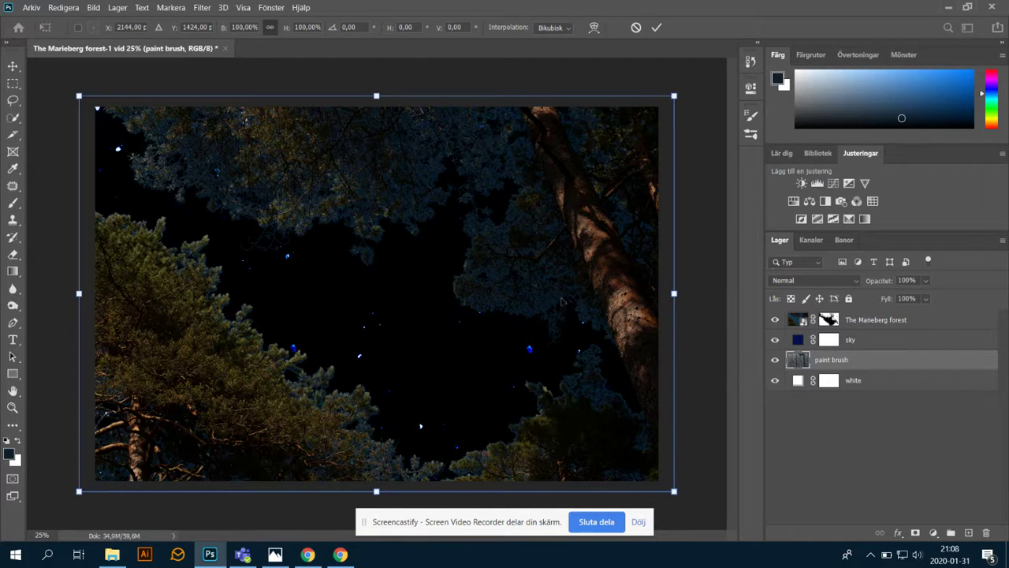
drag(688, 93, 284, 104)
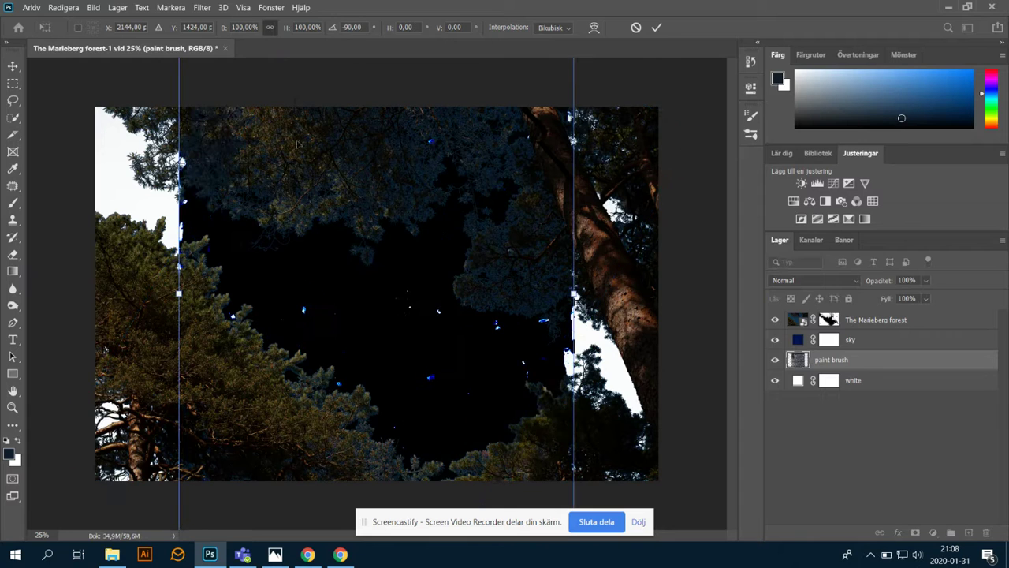
key(ctrl+minus)
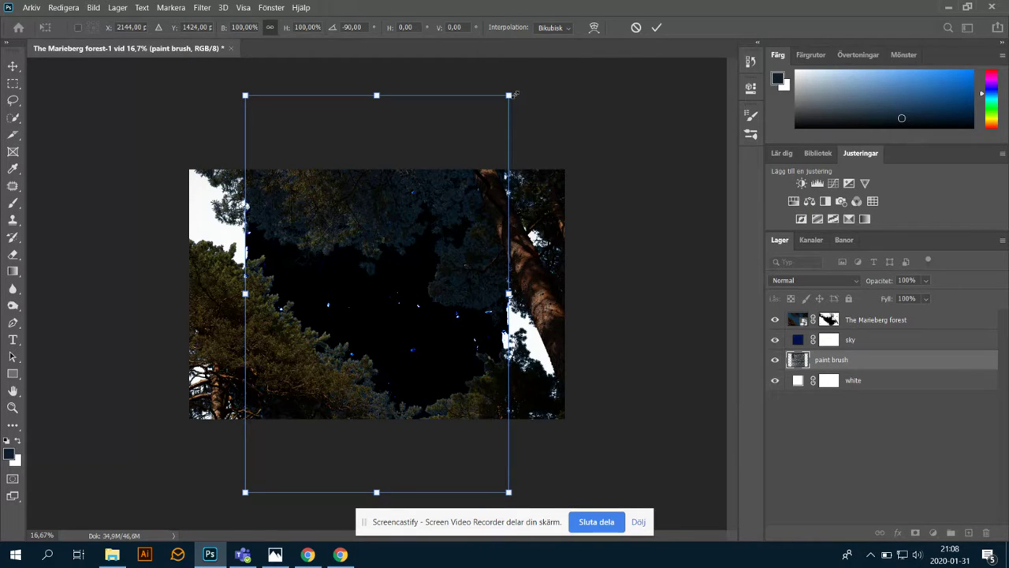
drag(511, 93, 472, 149)
drag(419, 247, 323, 287)
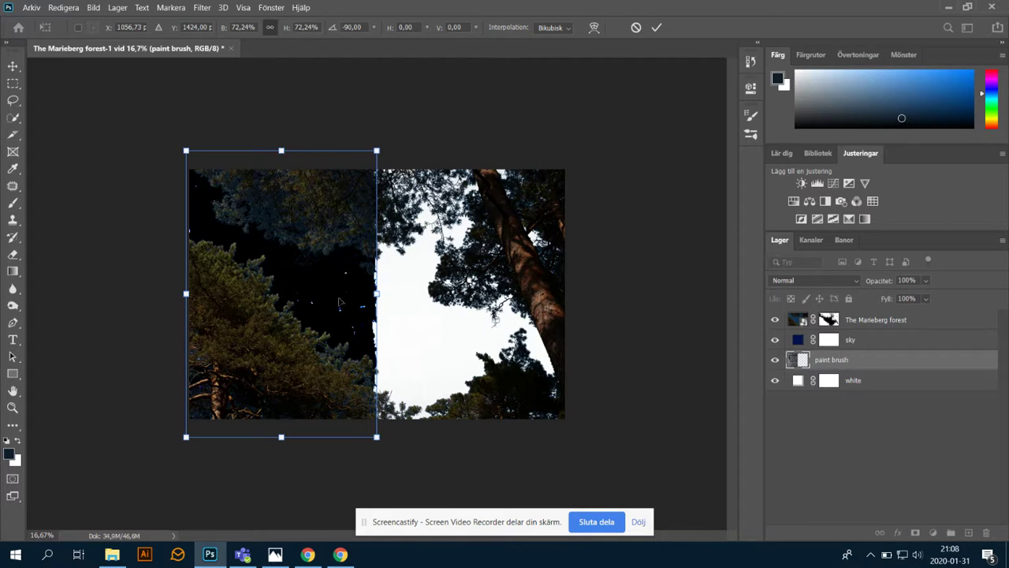
click(655, 28)
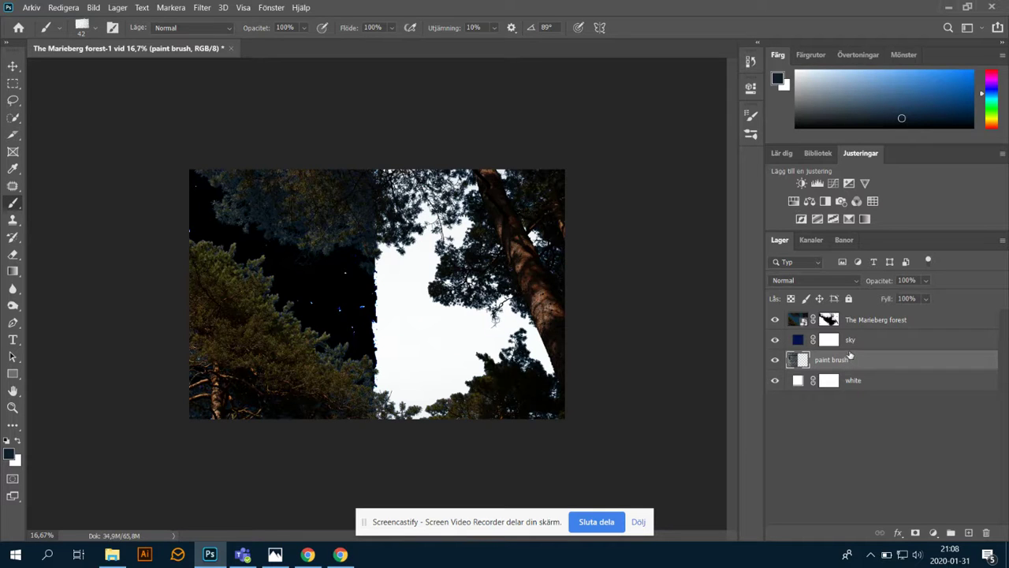
Step: Duplicate the paint brush layer and move the copy right to cover the middle of the sky
key(ctrl+j)
key(v)
mouse_move(418, 354)
mouse_down()
mouse_move(450, 315)
mouse_move(351, 331)
mouse_move(521, 339)
mouse_move(506, 319)
mouse_up()
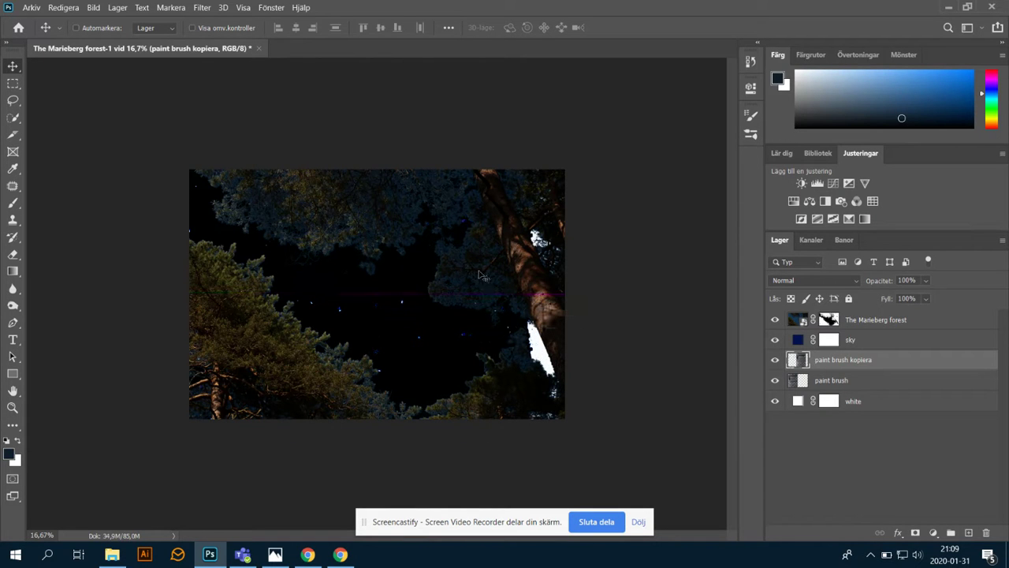
key(ctrl+plus)
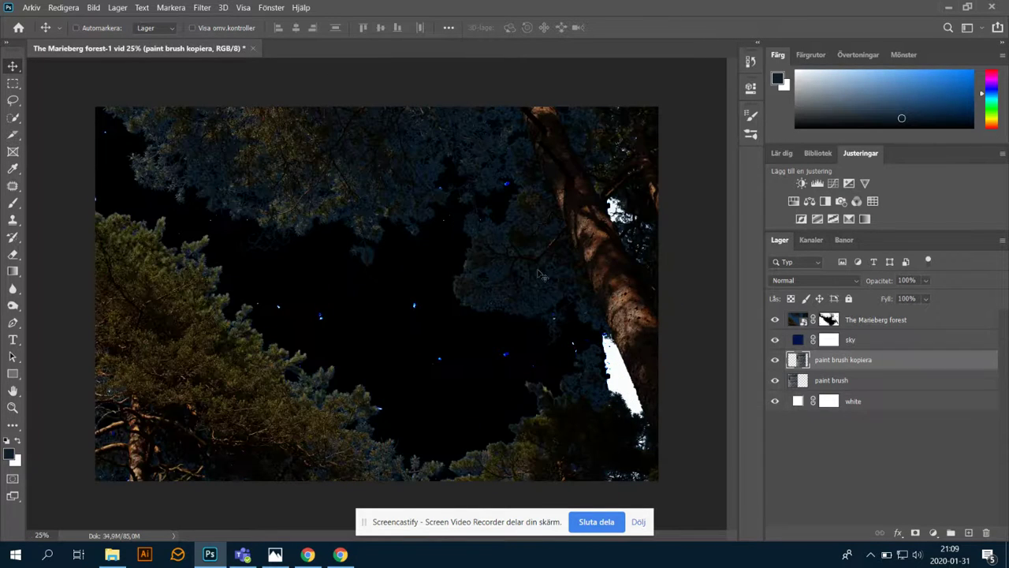
Step: Flip the paint brush copy vertically (Vänd lodrätt) so its star pattern differs from the original
key(ctrl+t)
right_click(439, 265)
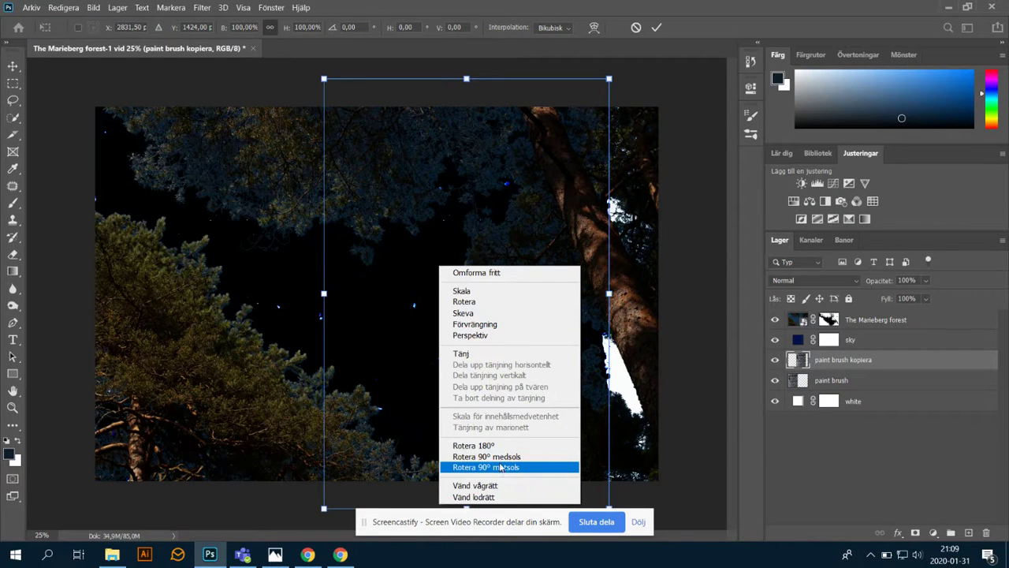
click(517, 496)
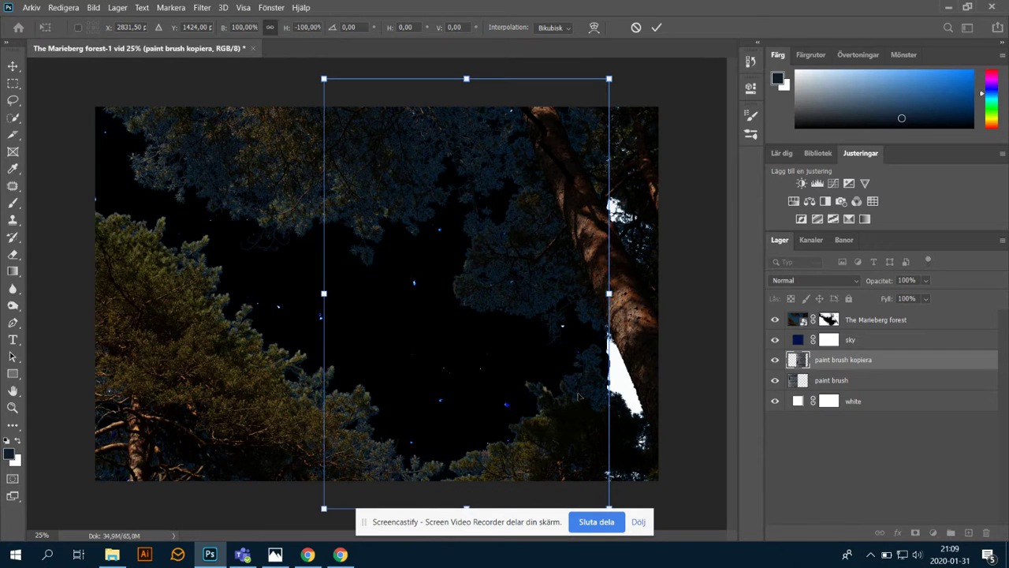
key(Return)
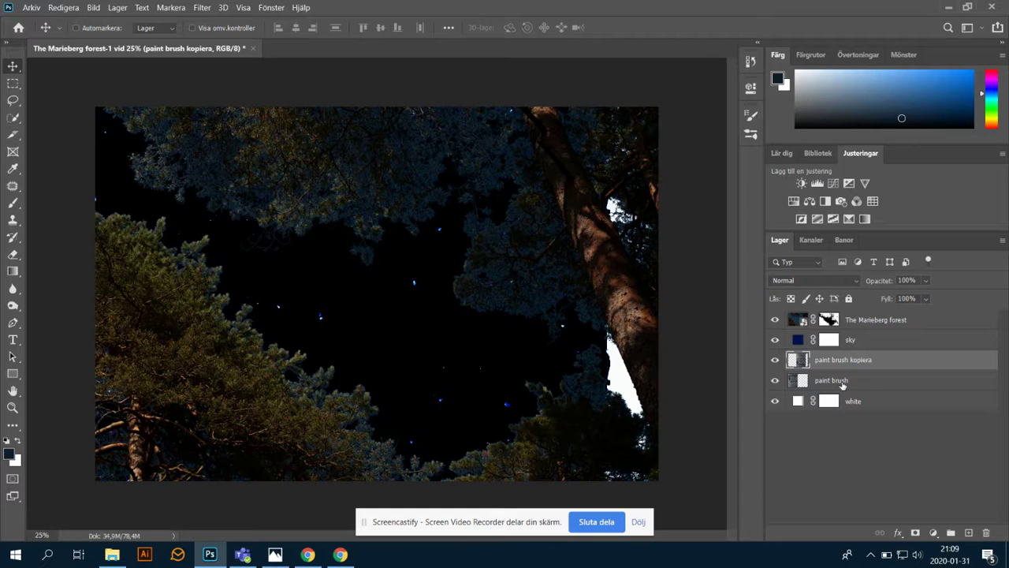
Step: Duplicate the paint brush copy again and move the duplicate right over the uncovered gap at the image's right edge
shift+click(841, 383)
drag(398, 354, 389, 354)
click(812, 364)
key(ctrl)
key(ctrl+j)
mouse_move(423, 379)
mouse_down()
mouse_move(642, 388)
mouse_move(624, 359)
mouse_up()
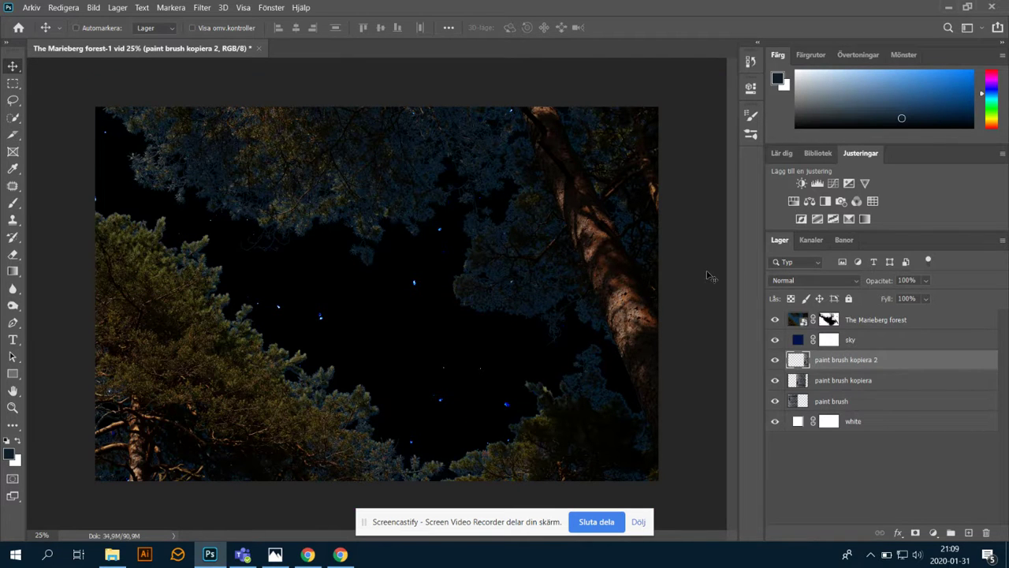
Step: Compare the image with the sky layer hidden and shown, and set the sky layer's fill color to #061863
click(775, 340)
click(775, 340)
click(901, 346)
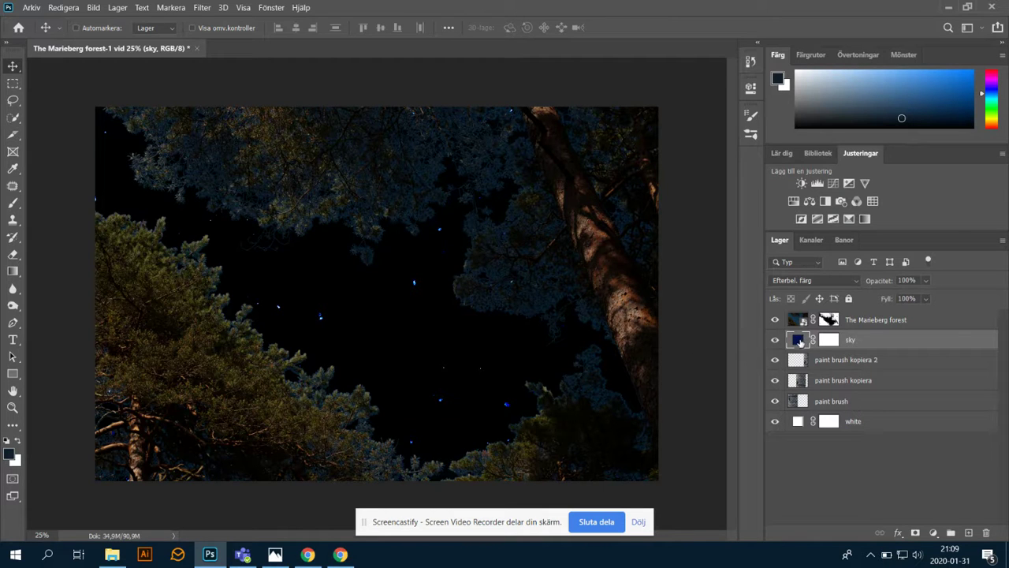
double_click(800, 341)
mouse_move(766, 307)
mouse_down()
mouse_move(763, 240)
mouse_move(775, 227)
mouse_move(790, 262)
mouse_move(774, 260)
mouse_up()
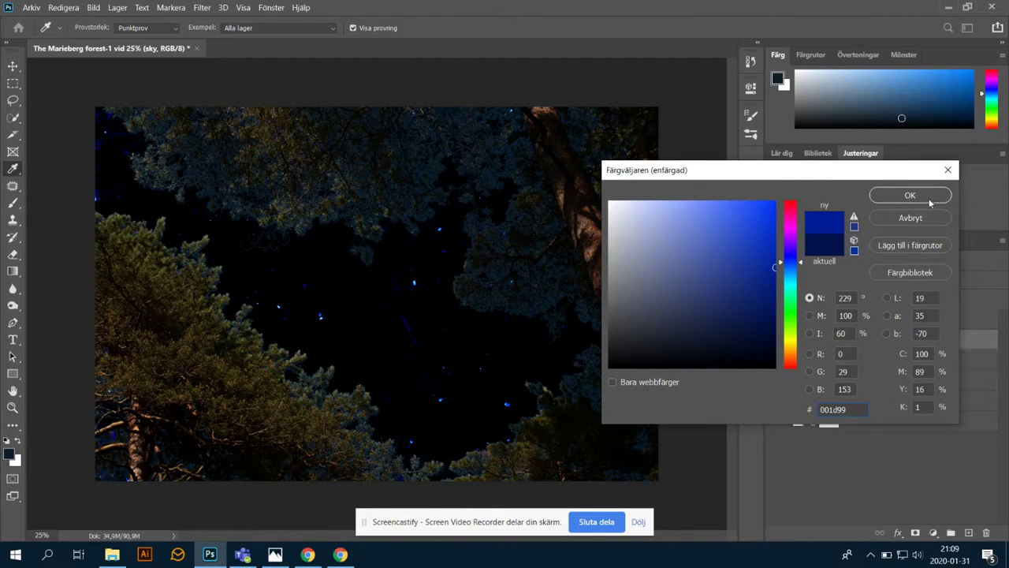
mouse_move(762, 275)
mouse_down()
mouse_move(755, 306)
mouse_move(766, 302)
mouse_up()
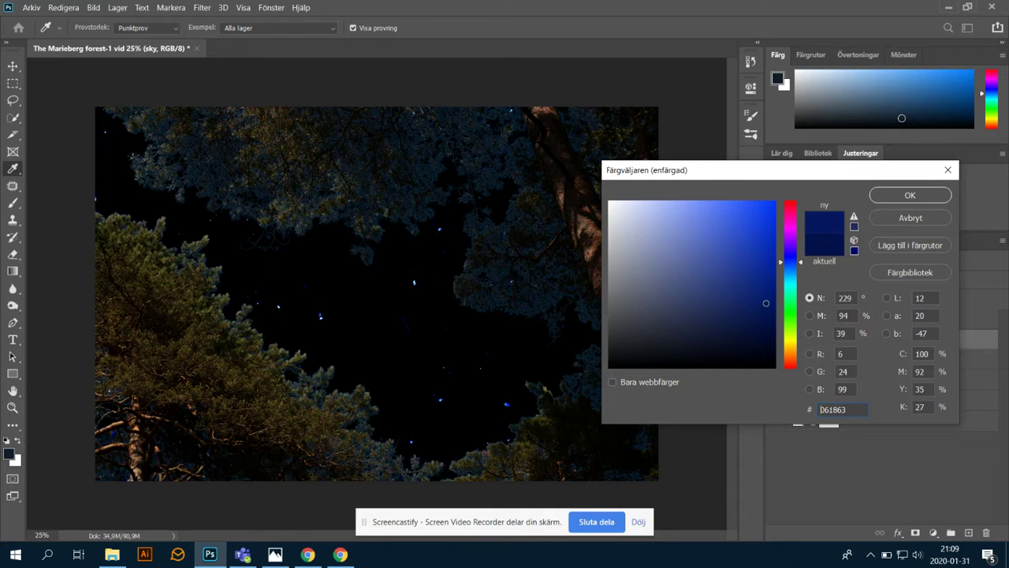
click(921, 201)
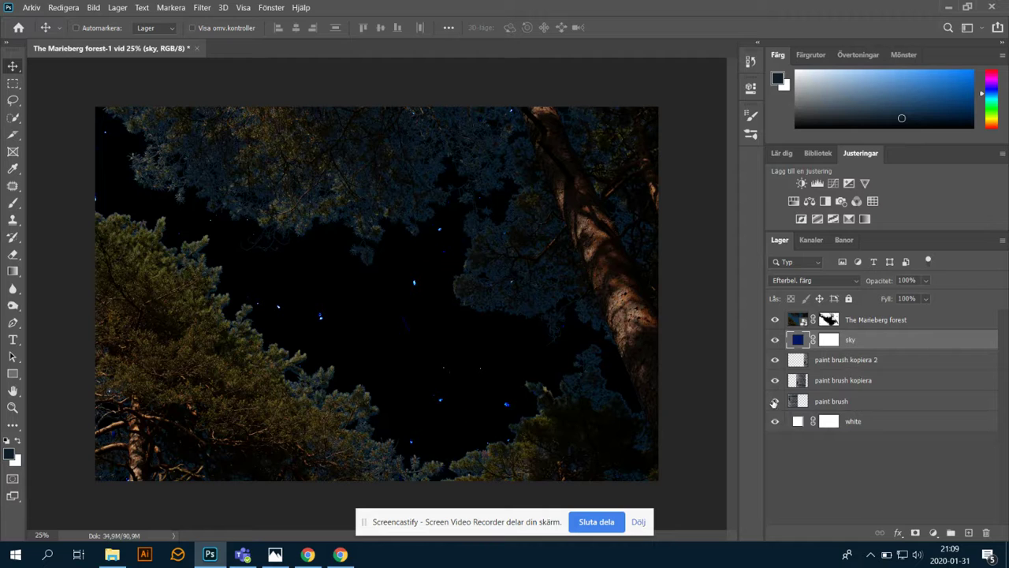
Step: Merge the three layers paint brush, paint brush kopiera and paint brush kopiera 2 into one
click(889, 361)
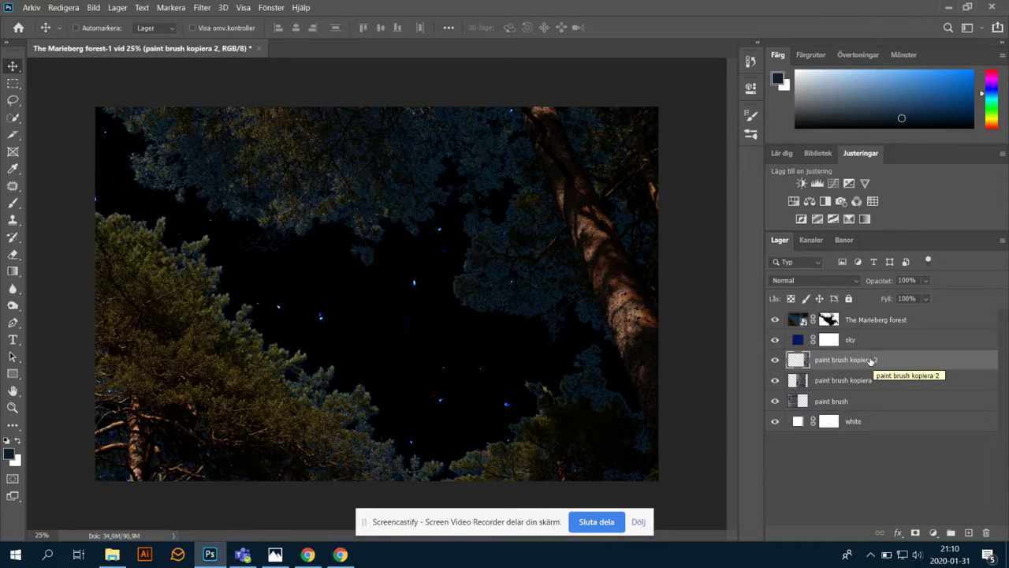
shift+click(882, 402)
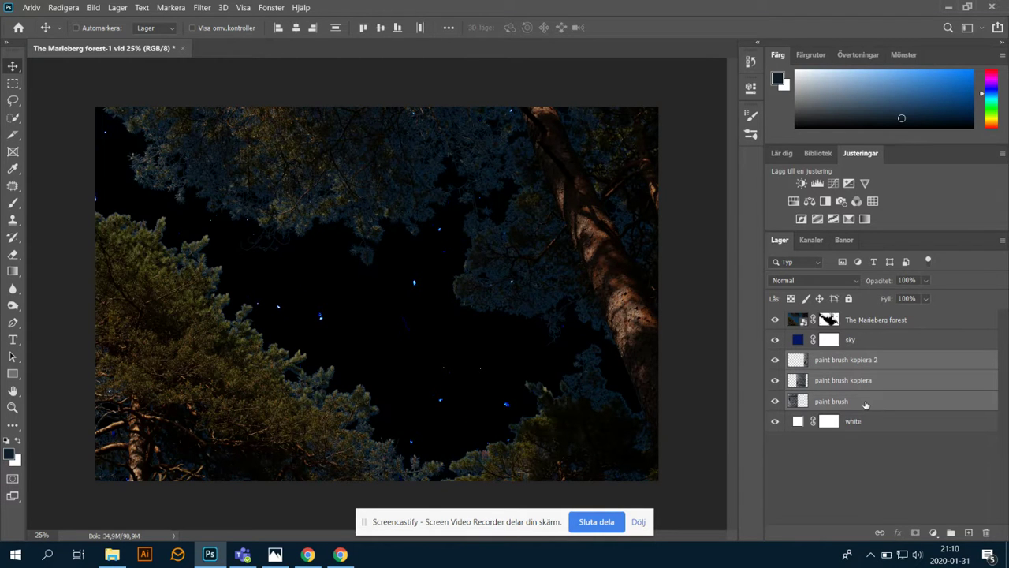
key(ctrl)
key(ctrl+e)
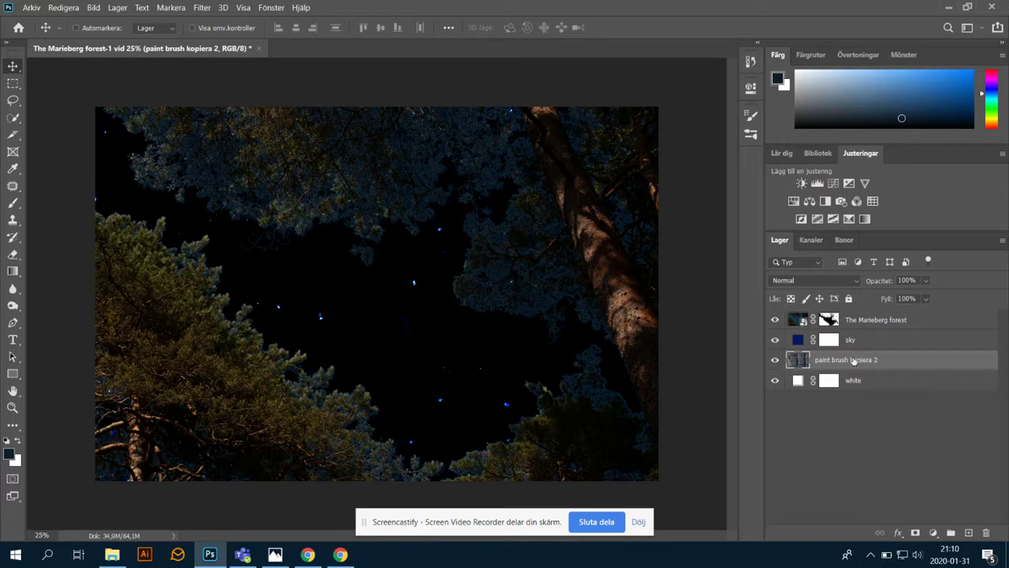
Step: Rename the merged brush layer as paint brush
double_click(848, 361)
text(ap)
text(pa)
text(int brush)
key(Return)
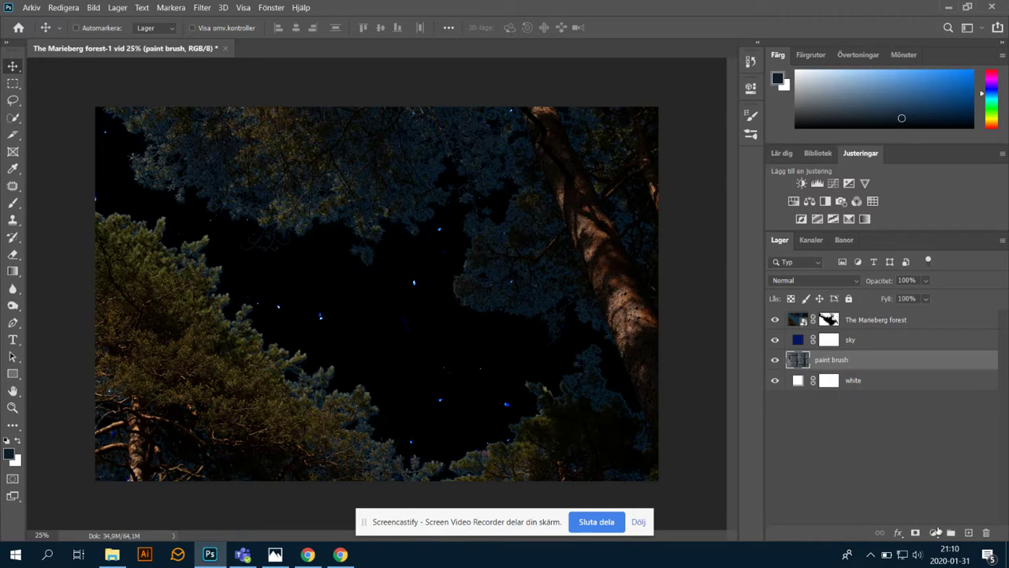
Step: Add a solid color fill layer in #0f4a8a above the sky layer and invert its layer mask to black
click(894, 346)
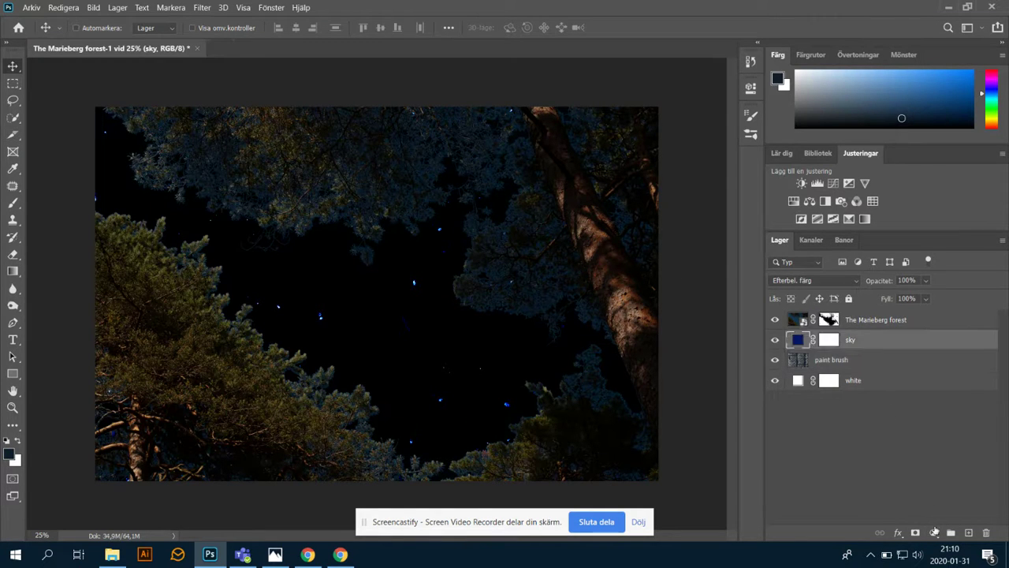
click(934, 533)
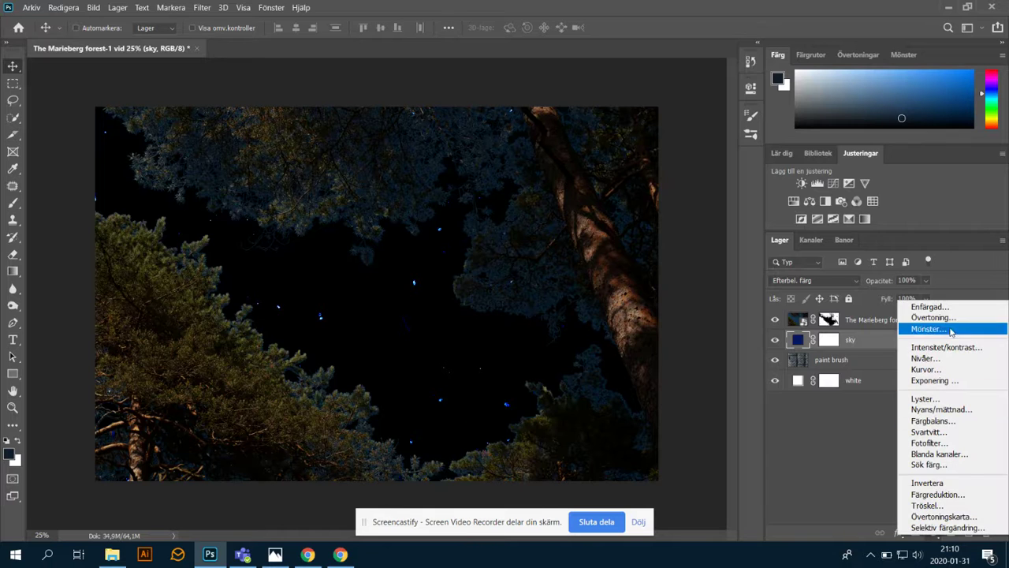
click(951, 306)
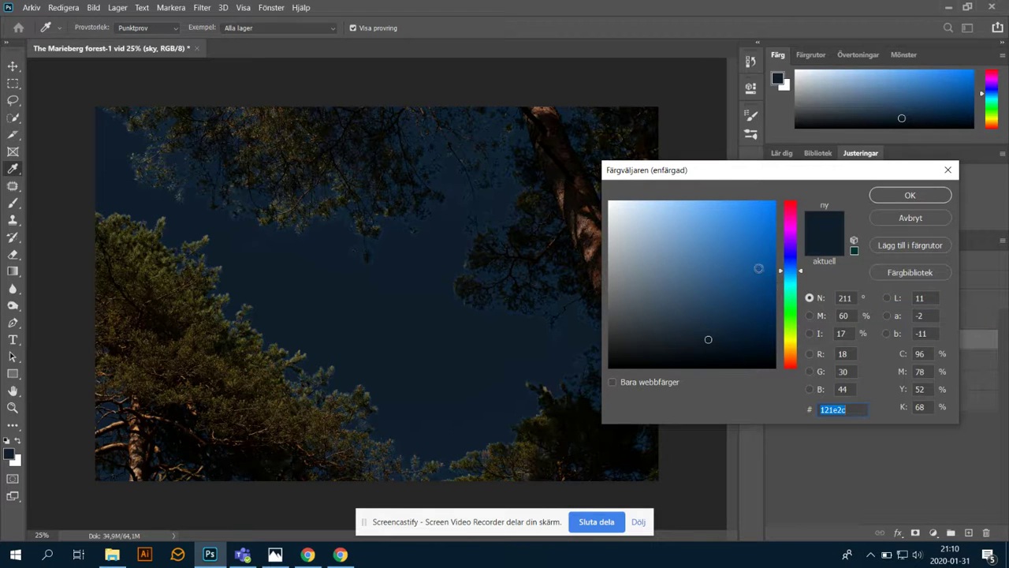
click(757, 277)
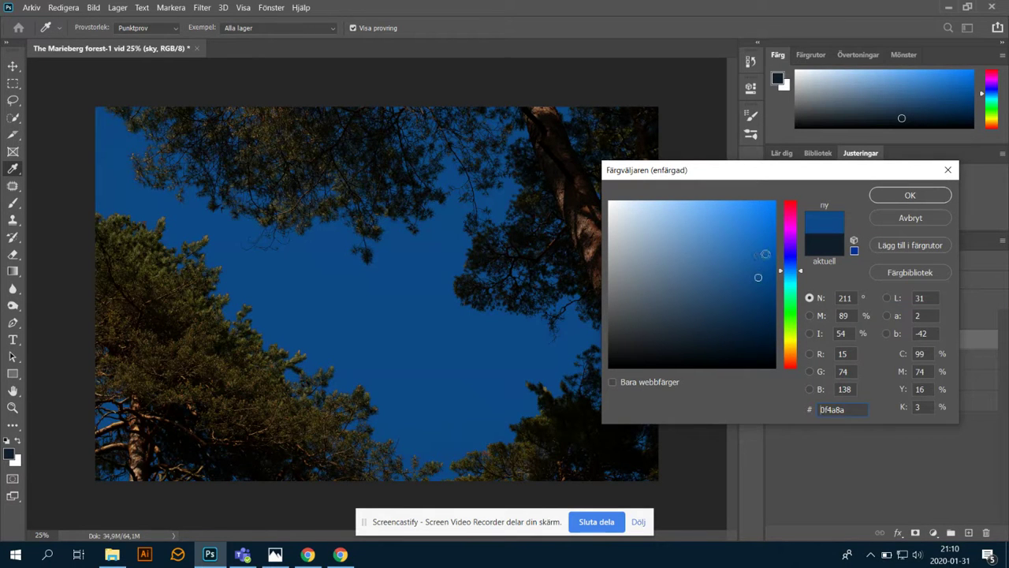
click(887, 196)
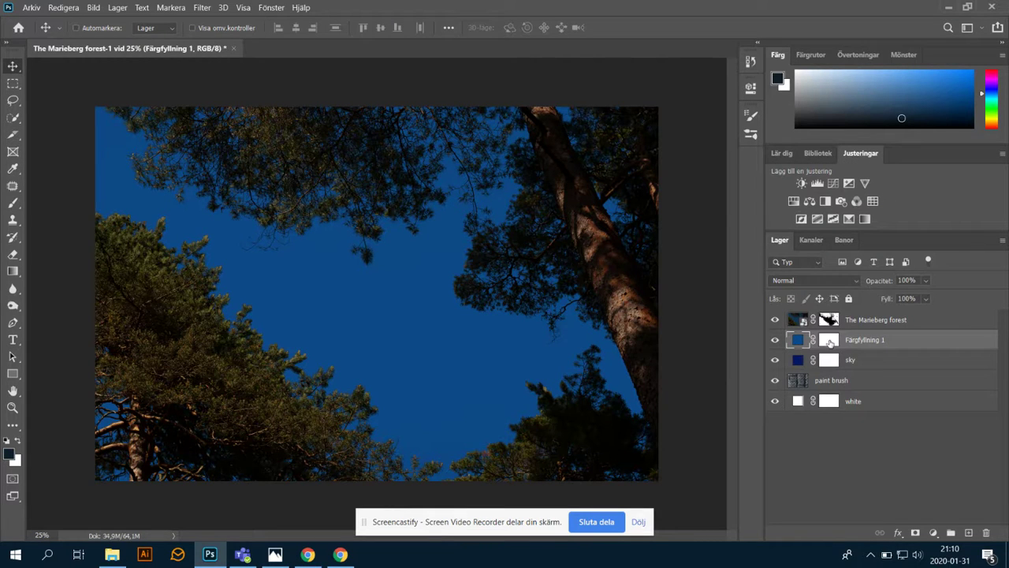
click(829, 342)
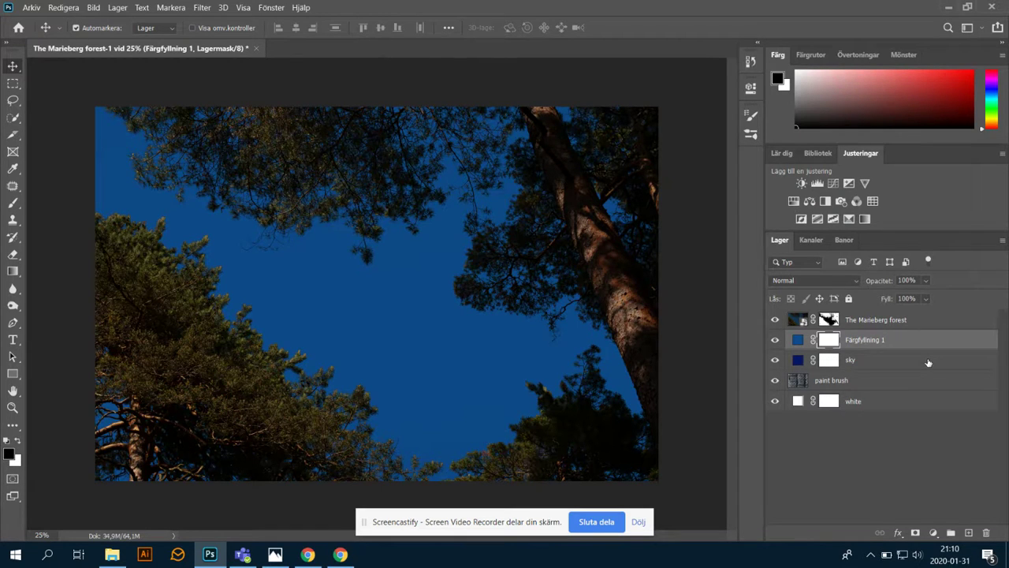
key(ctrl+i)
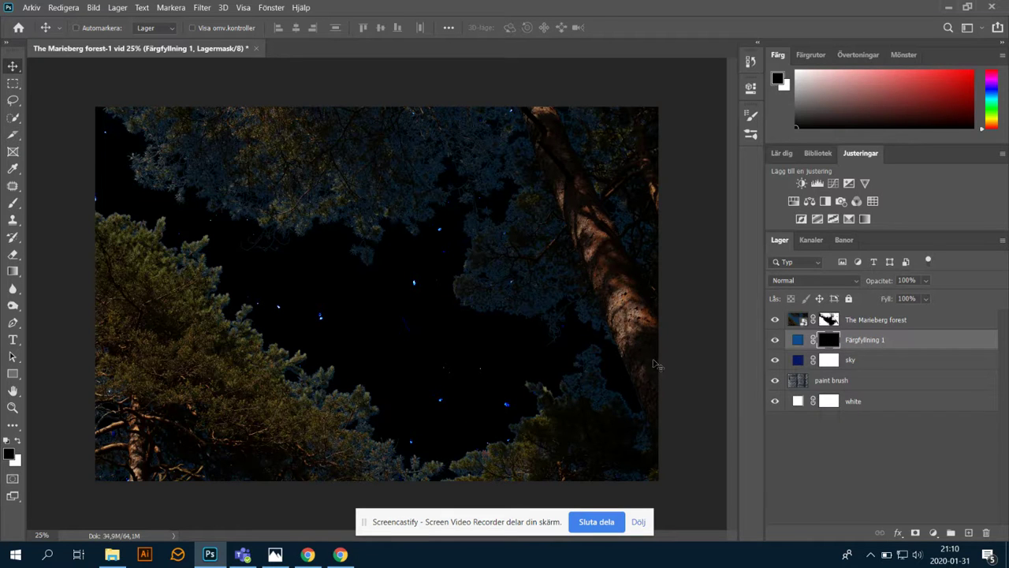
Step: Choose the brush preset sky brush stars harsh spread for painting on the Färgfyllning 1 layer mask
key(b)
right_click(500, 329)
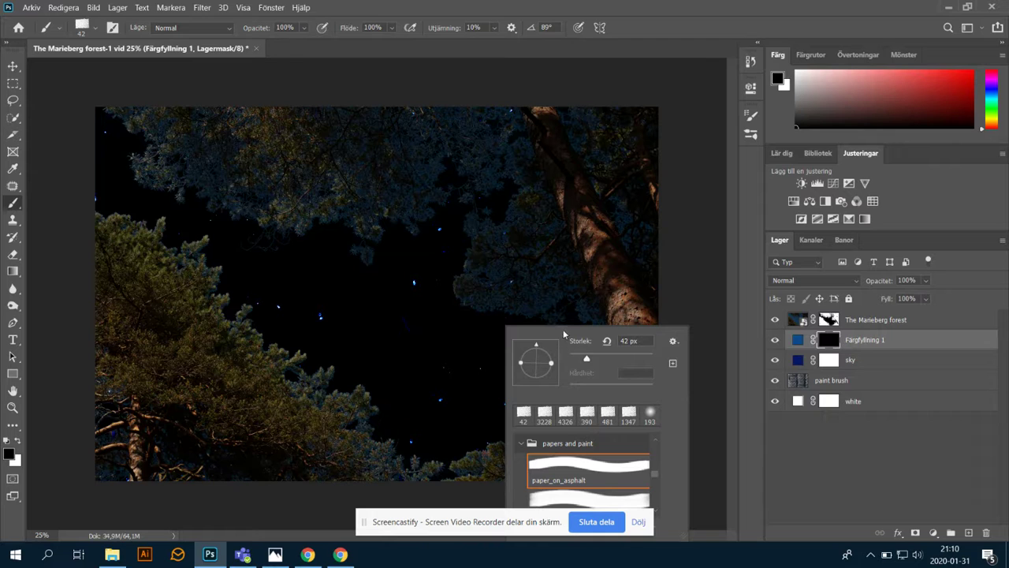
click(395, 211)
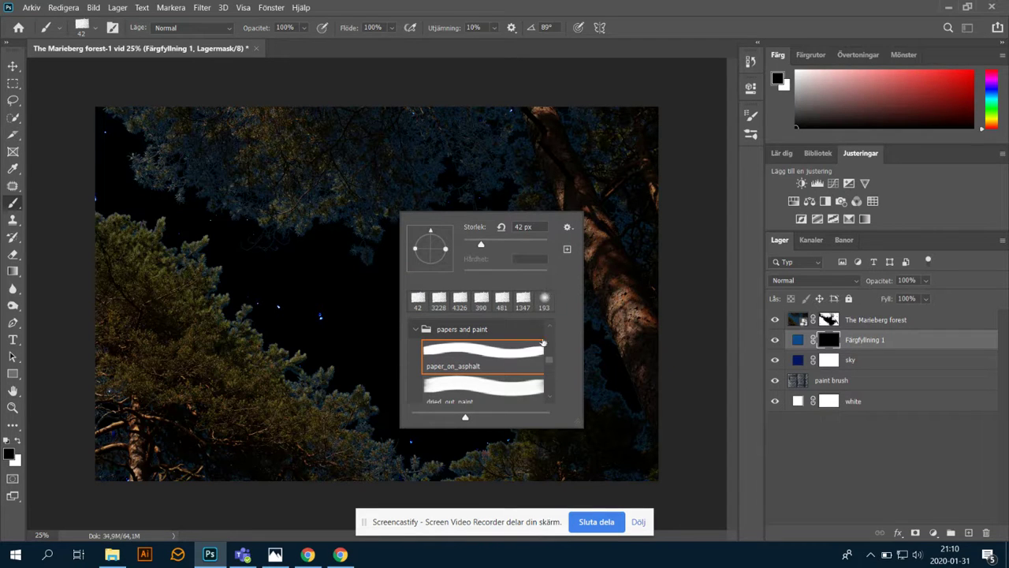
scroll(482, 363, down, 3)
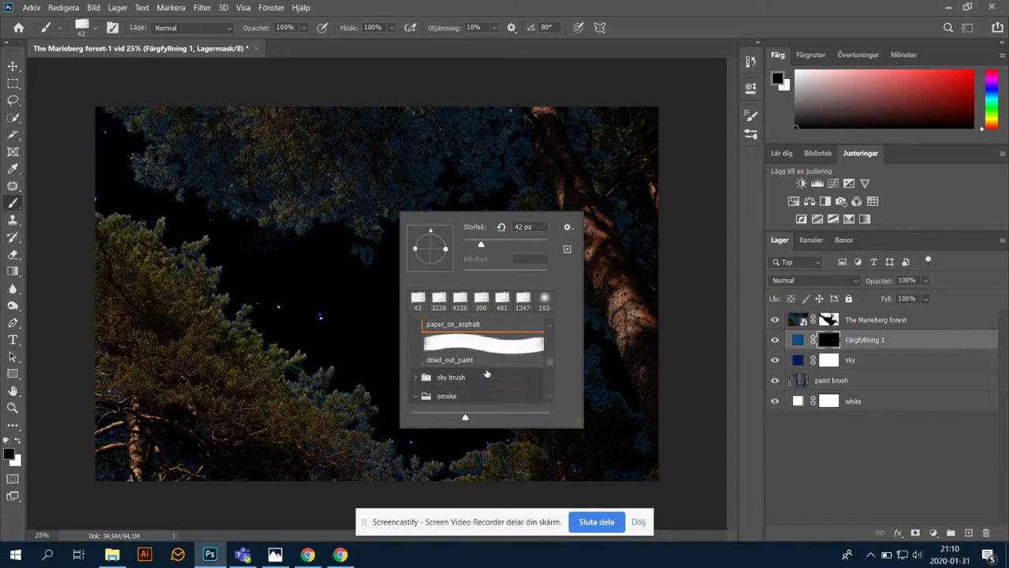
click(417, 391)
scroll(466, 363, down, 2)
click(467, 361)
scroll(483, 355, down, 1)
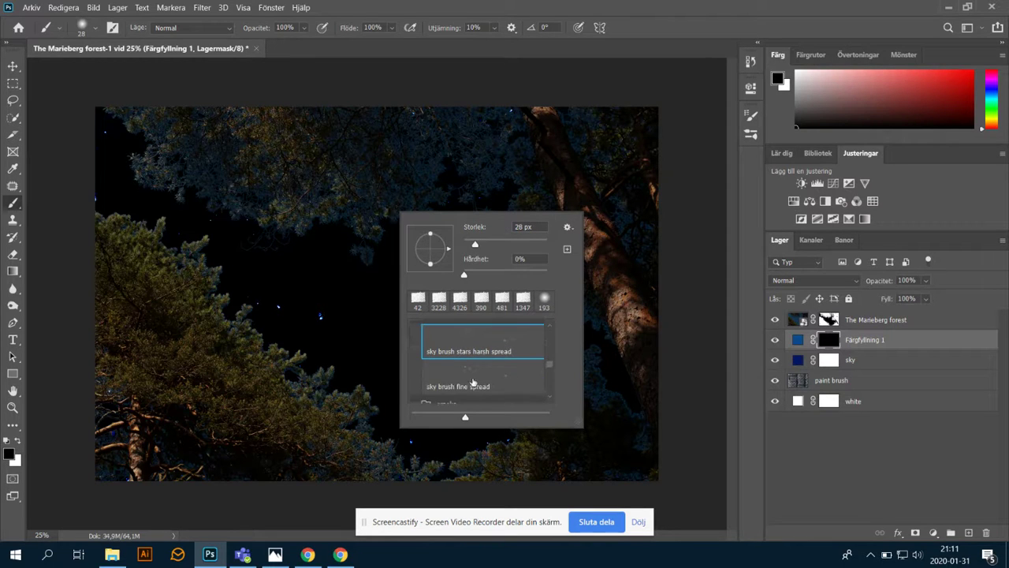
scroll(473, 383, down, 1)
scroll(484, 364, down, 2)
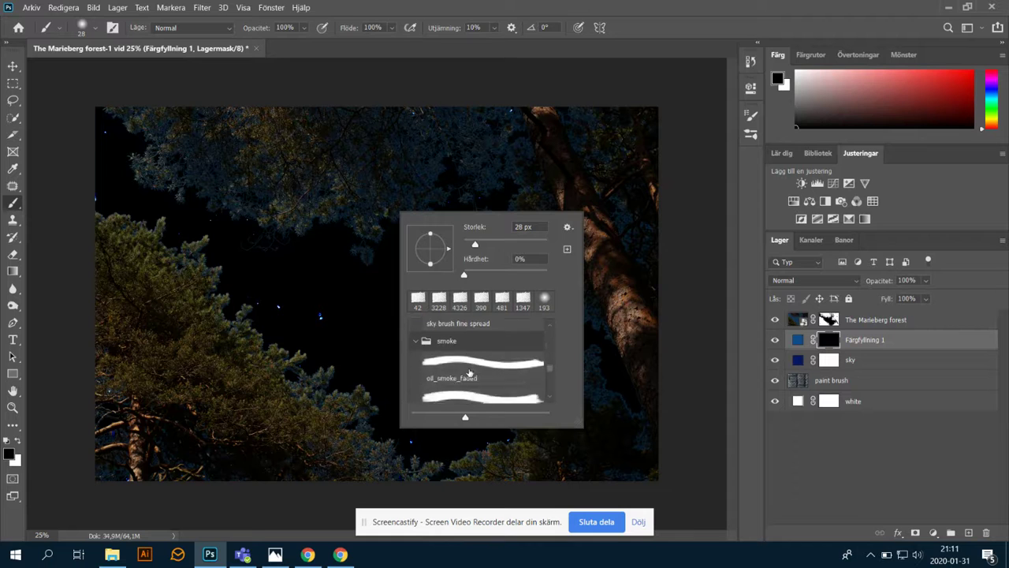
click(484, 348)
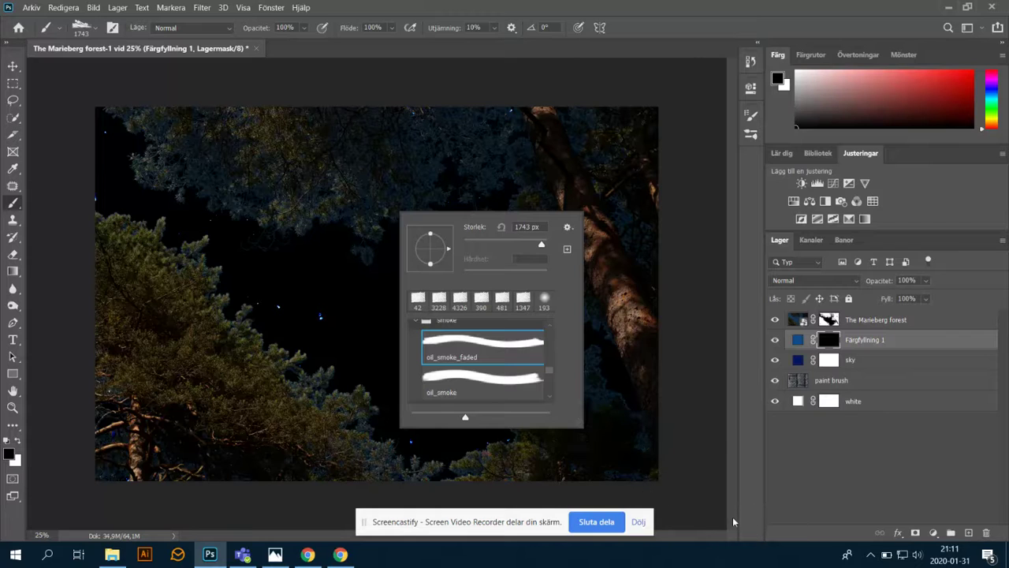
scroll(505, 370, up, 1)
scroll(476, 327, up, 3)
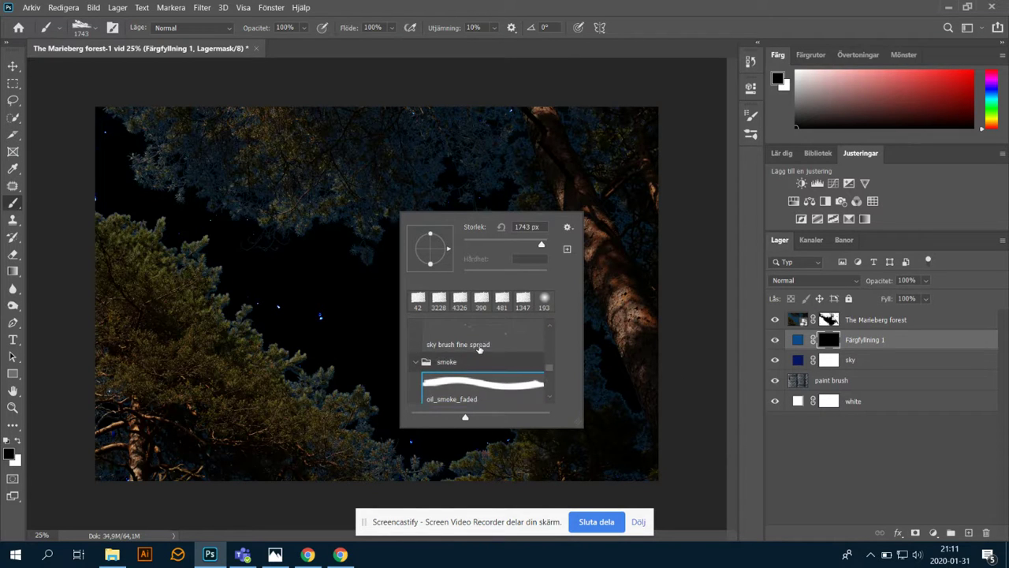
click(495, 341)
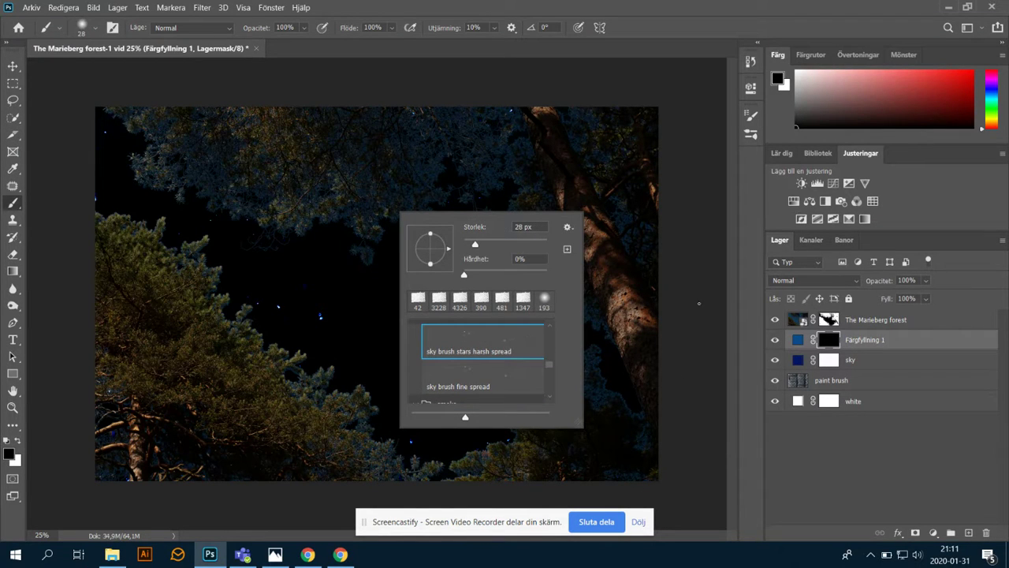
click(271, 289)
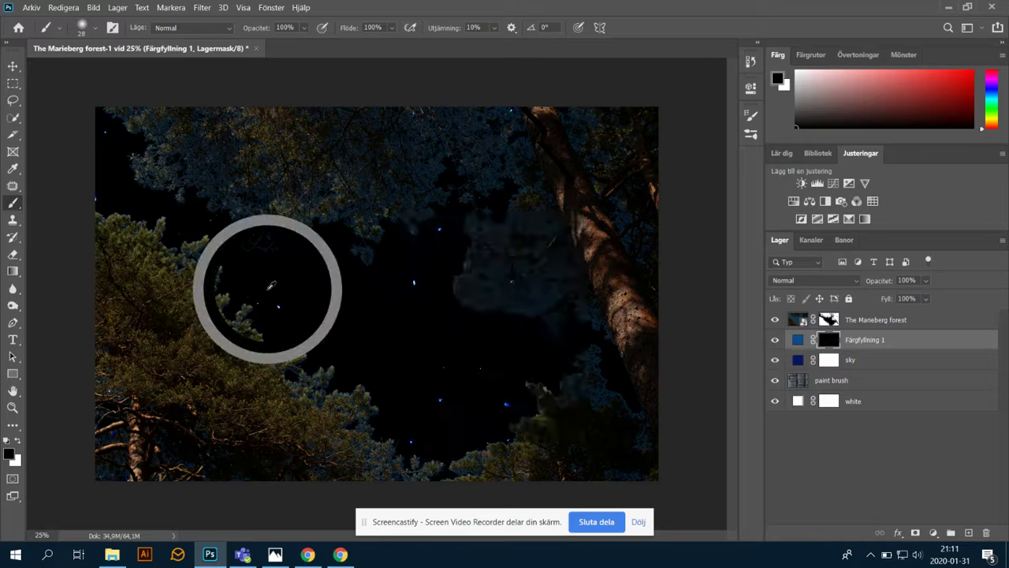
Step: Make the foreground color white, enlarge the star brush to 127 px and paint blue stars across the sky on the Färgfyllning 1 mask
click(11, 455)
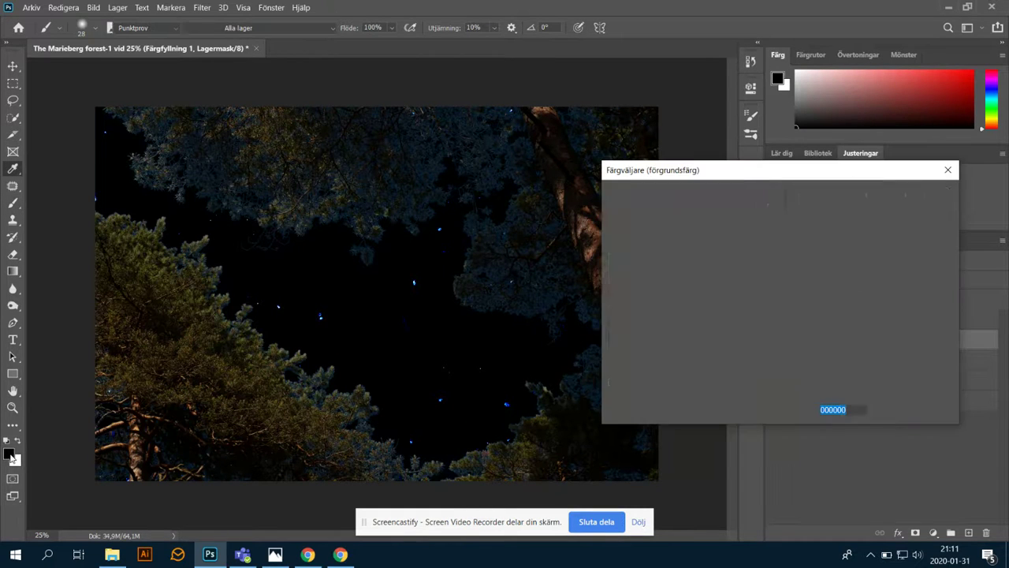
click(911, 219)
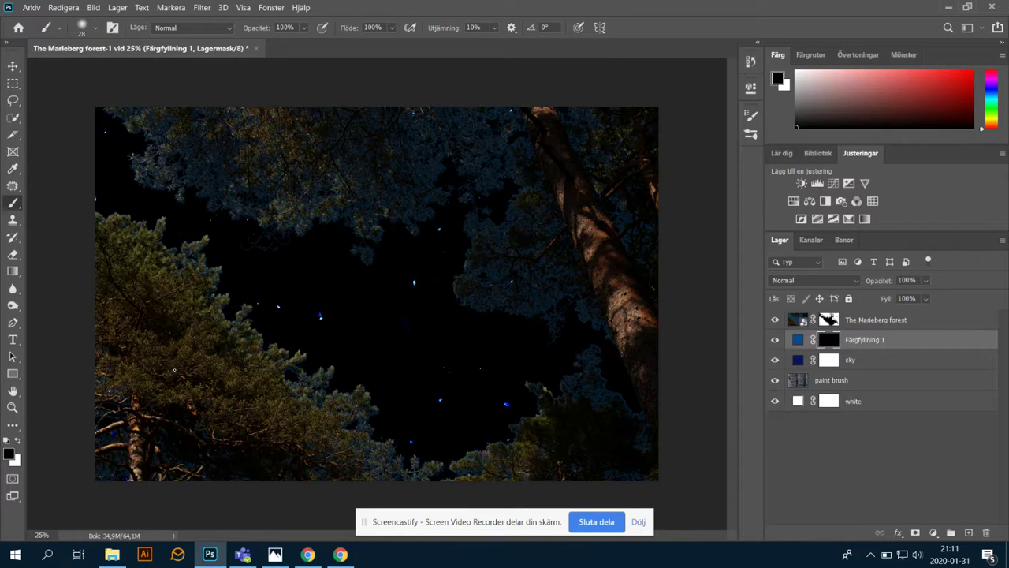
key(x)
right_click(397, 333)
drag(480, 360, 514, 368)
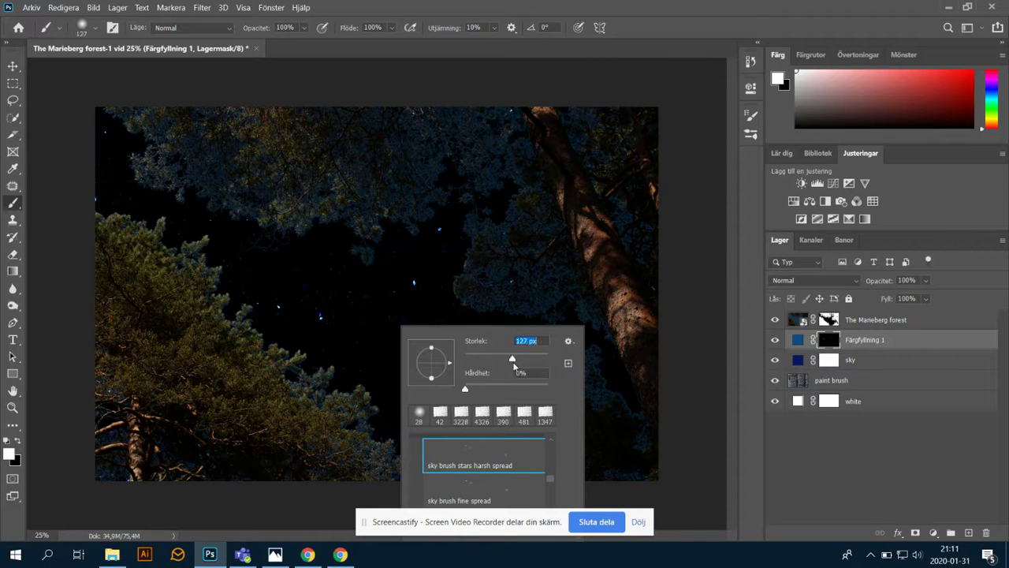
click(337, 317)
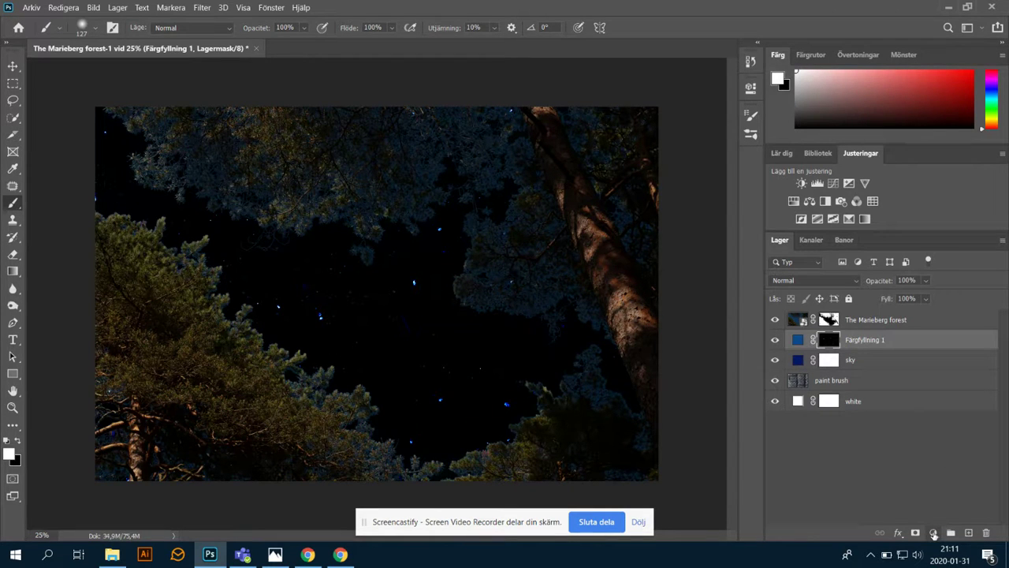
Step: Add a solid color fill layer in light blue #bbdbff above Färgfyllning 1 and invert its layer mask to black
click(933, 534)
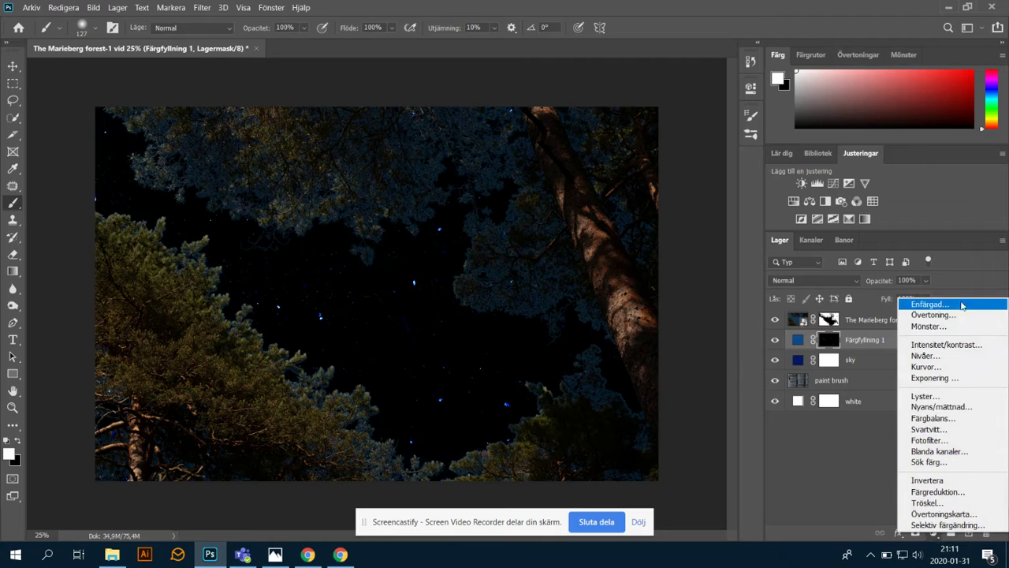
click(928, 305)
drag(714, 272, 653, 201)
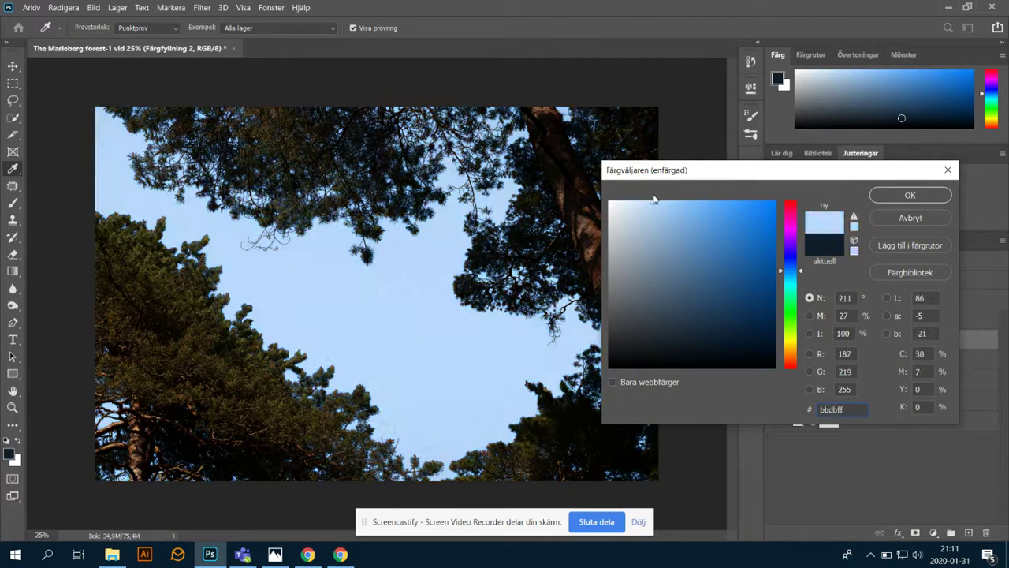
click(911, 195)
click(831, 341)
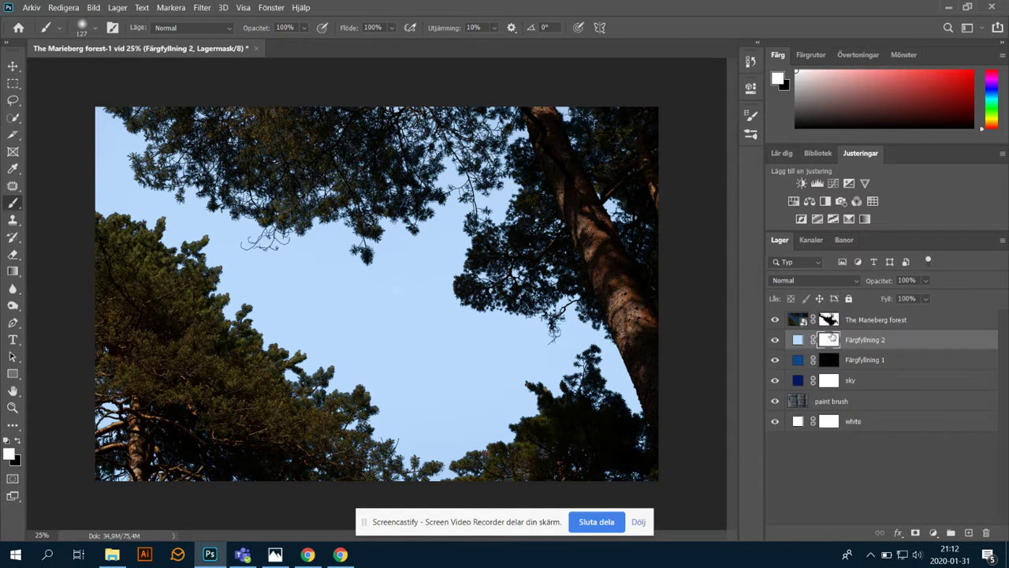
key(ctrl+i)
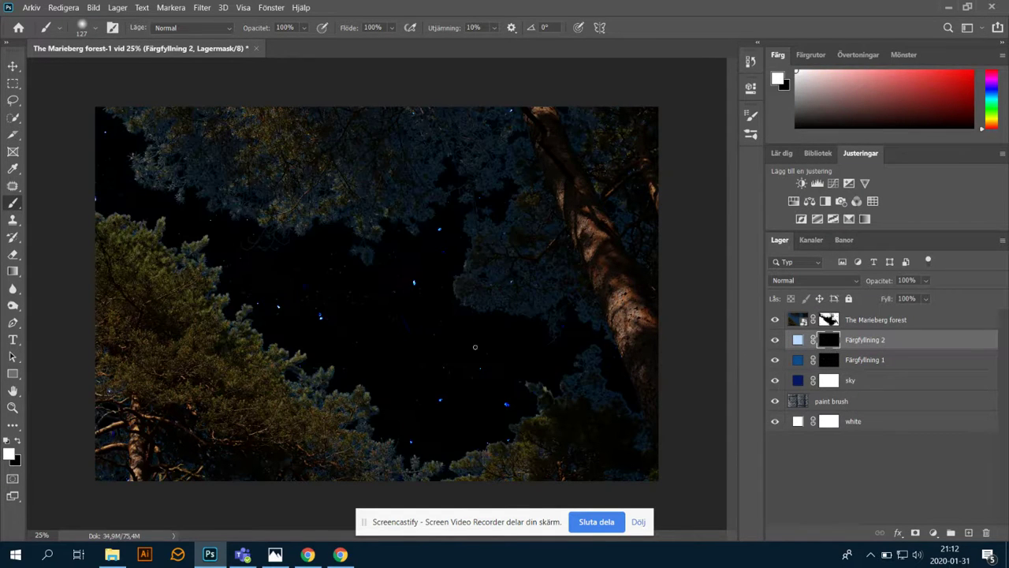
Step: Undo the first star stroke, set the brush size to 108 px and paint pale stars in the central sky on the Färgfyllning 2 mask
mouse_move(350, 323)
mouse_down()
mouse_move(317, 424)
mouse_move(383, 362)
mouse_move(397, 300)
mouse_move(78, 218)
mouse_up()
key(ctrl+z)
right_click(492, 315)
drag(606, 344, 605, 349)
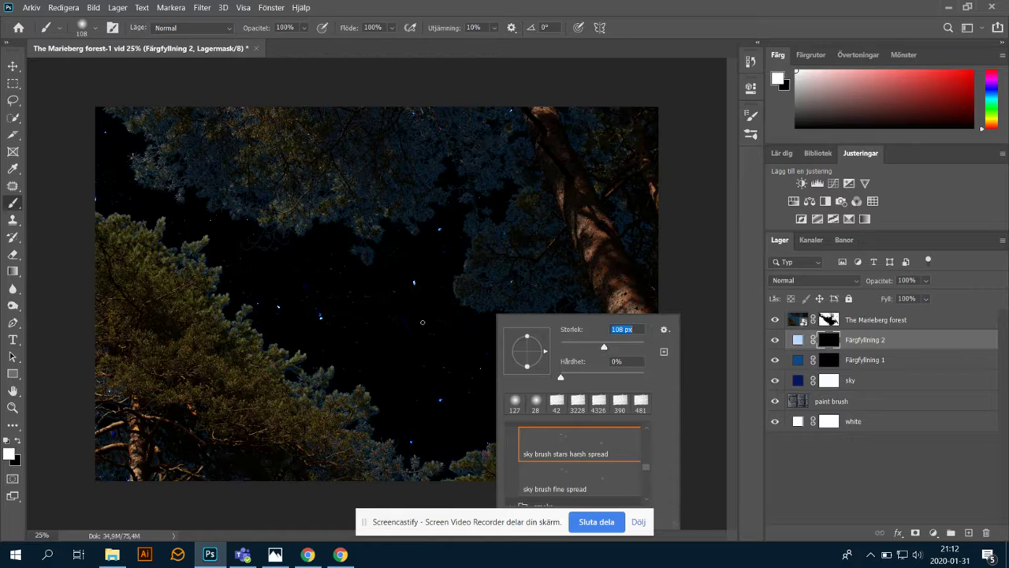
key(Return)
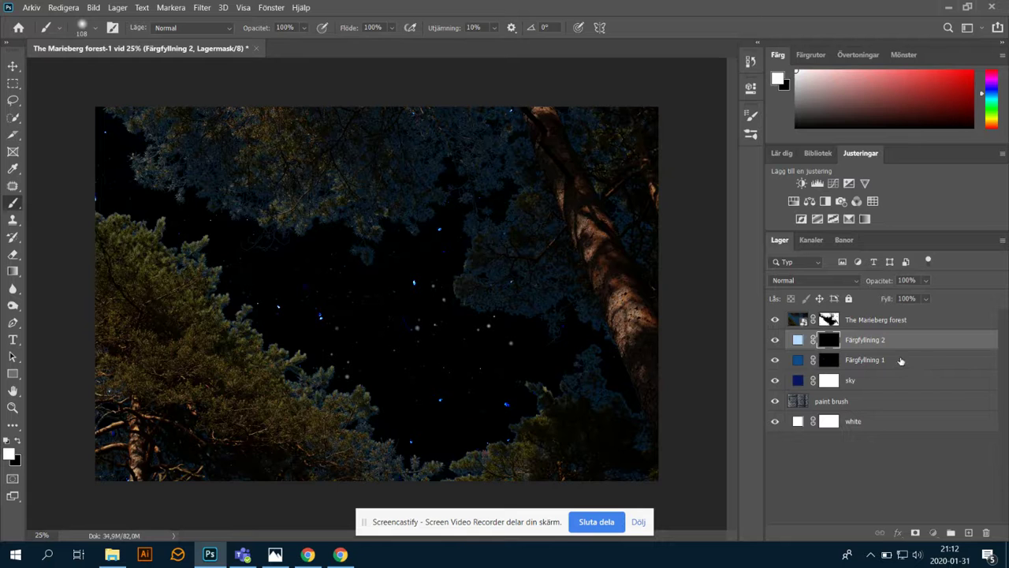
Step: Add a solid color fill layer in #a2c8f1 directly above Färgfyllning 1
click(887, 360)
click(933, 533)
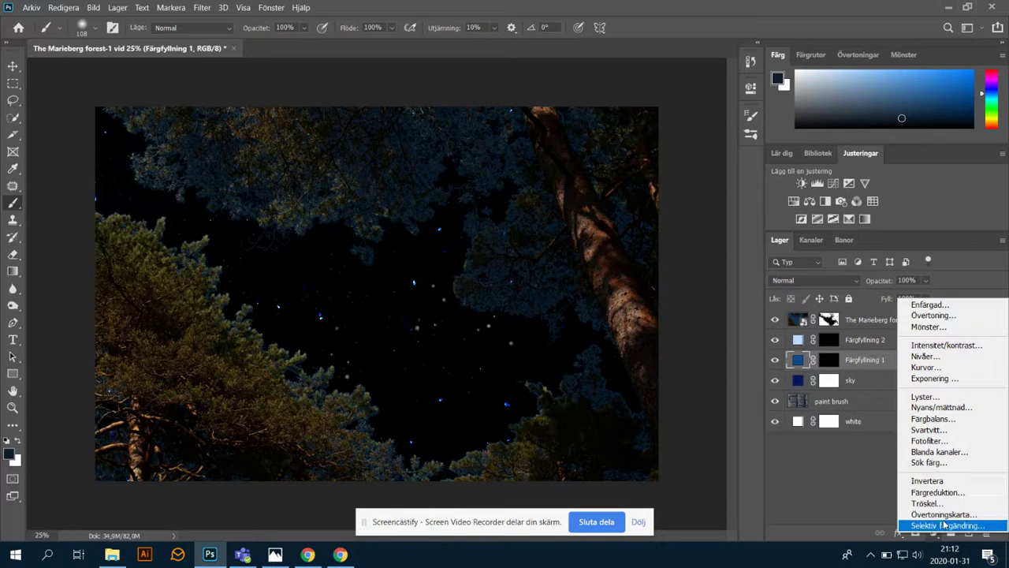
click(942, 305)
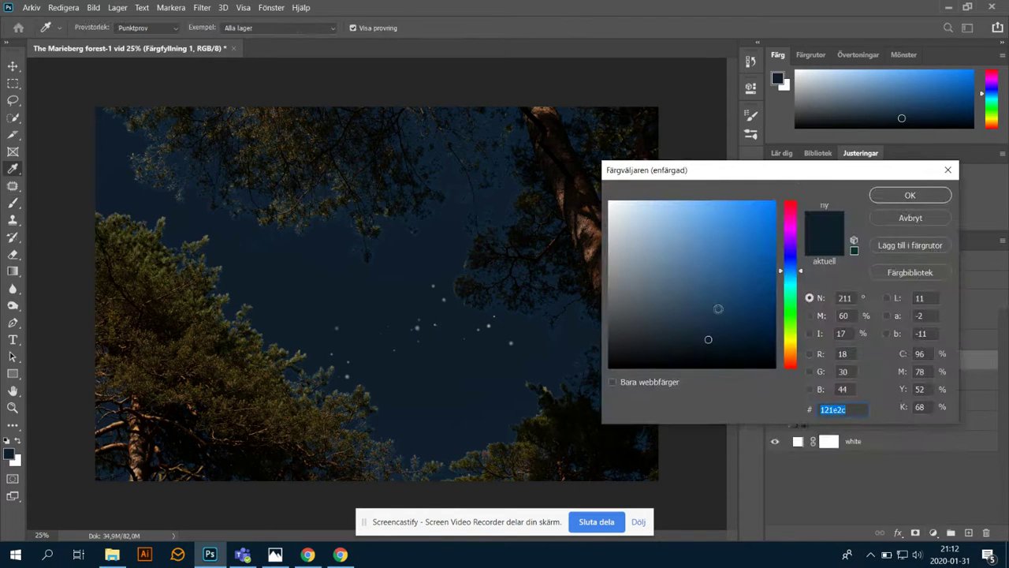
click(679, 300)
click(662, 208)
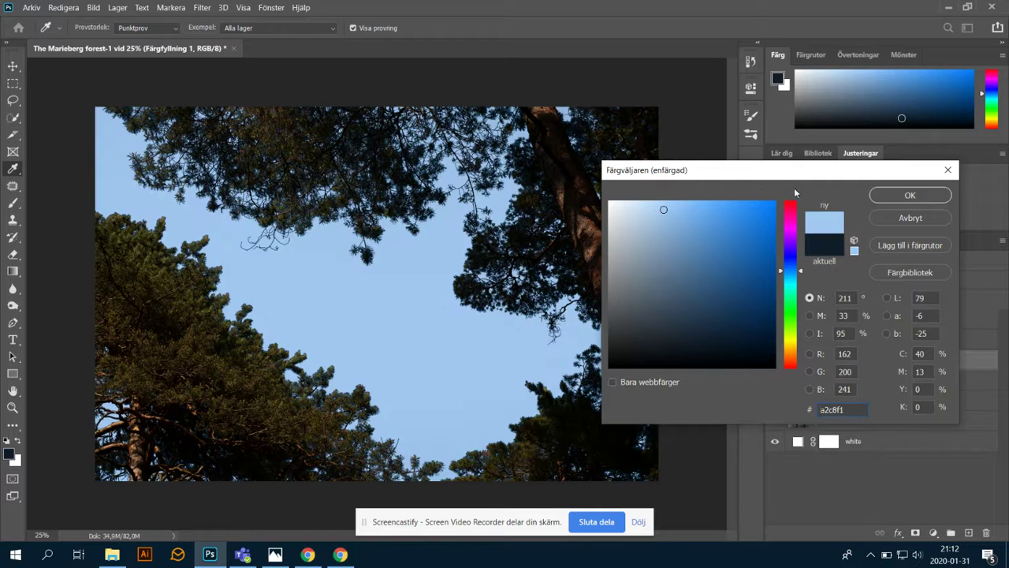
click(909, 194)
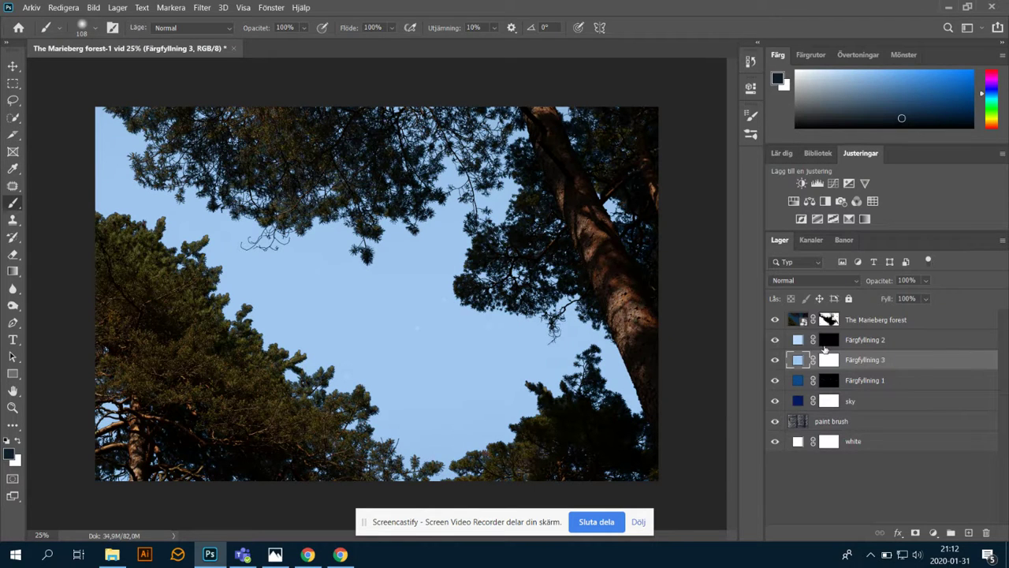
Step: Change the Färgfyllning 3 fill color to a darker medium blue and invert its layer mask to black
double_click(796, 361)
click(688, 221)
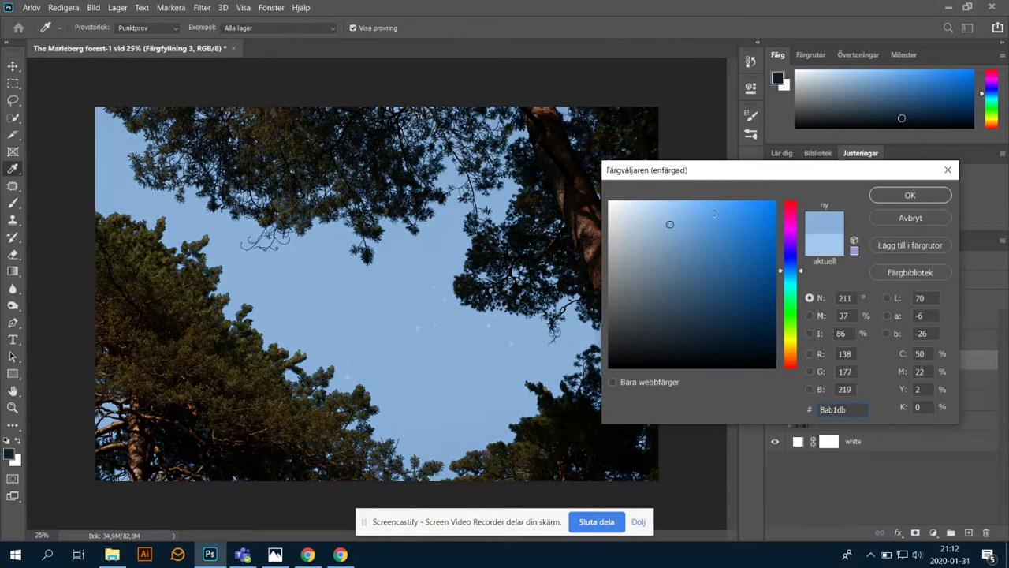
click(706, 249)
click(910, 194)
key(b)
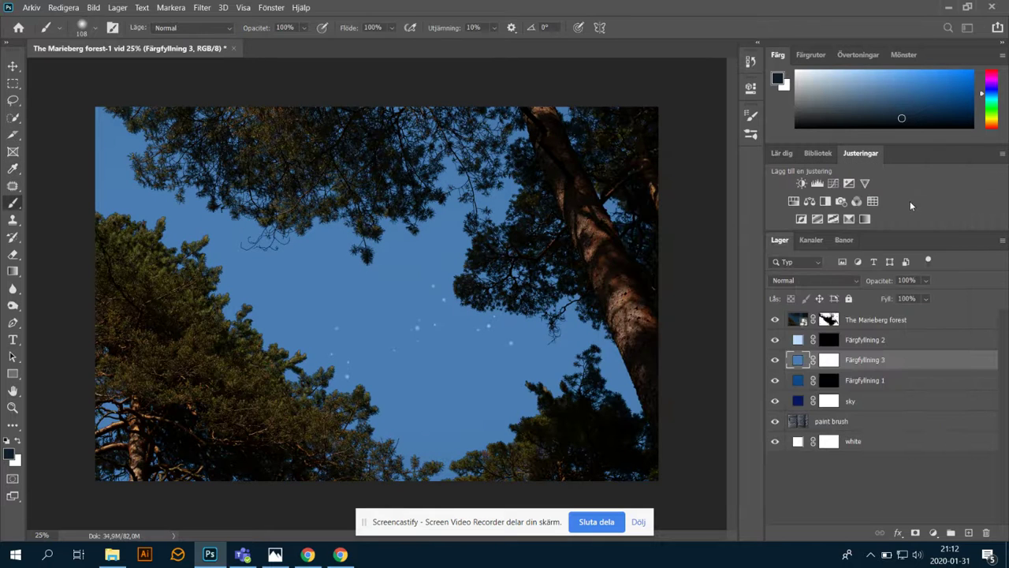
click(829, 360)
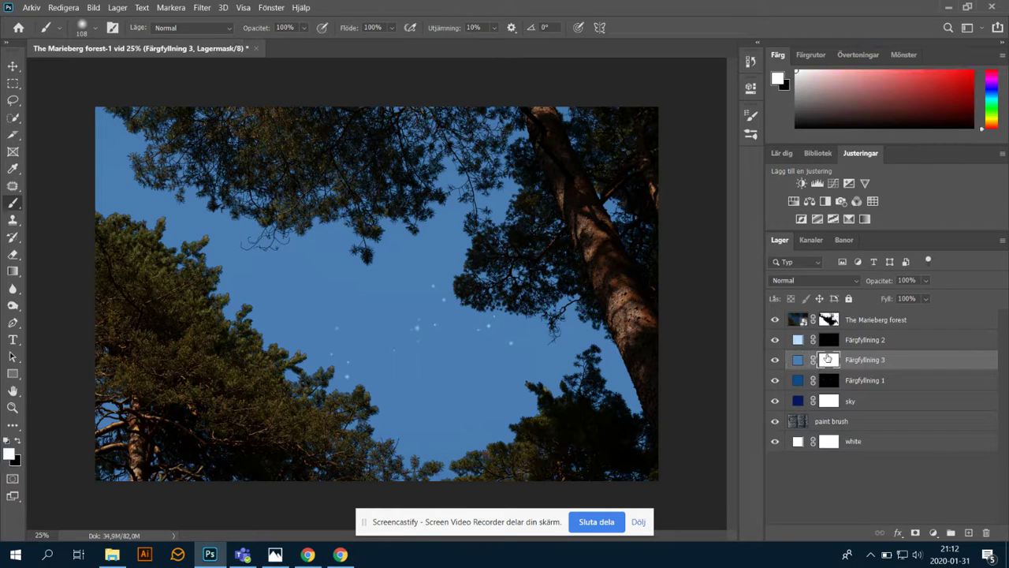
key(ctrl+i)
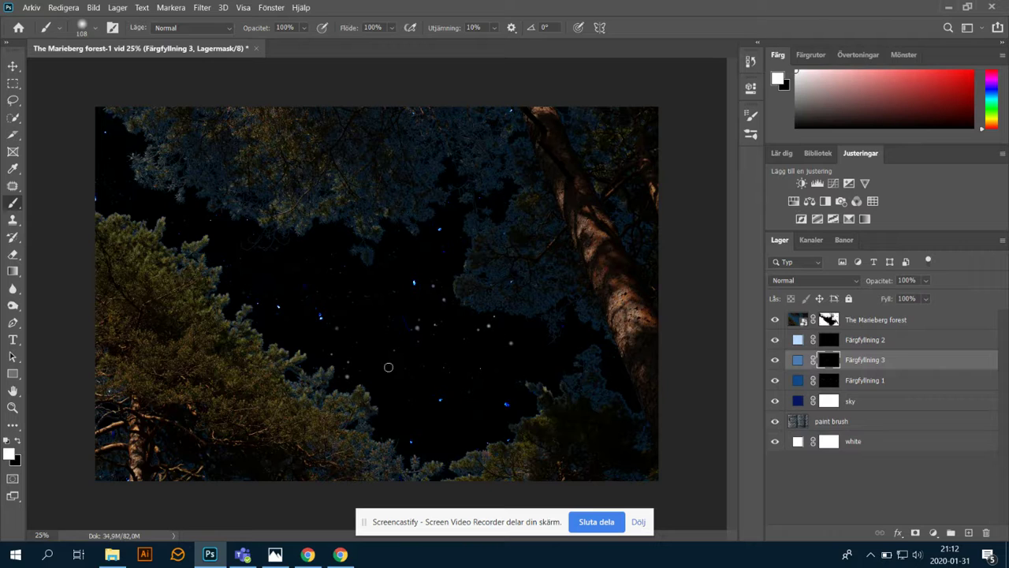
Step: Choose the oil_smoke brush preset at 3888 px for the Färgfyllning 3 mask
right_click(422, 303)
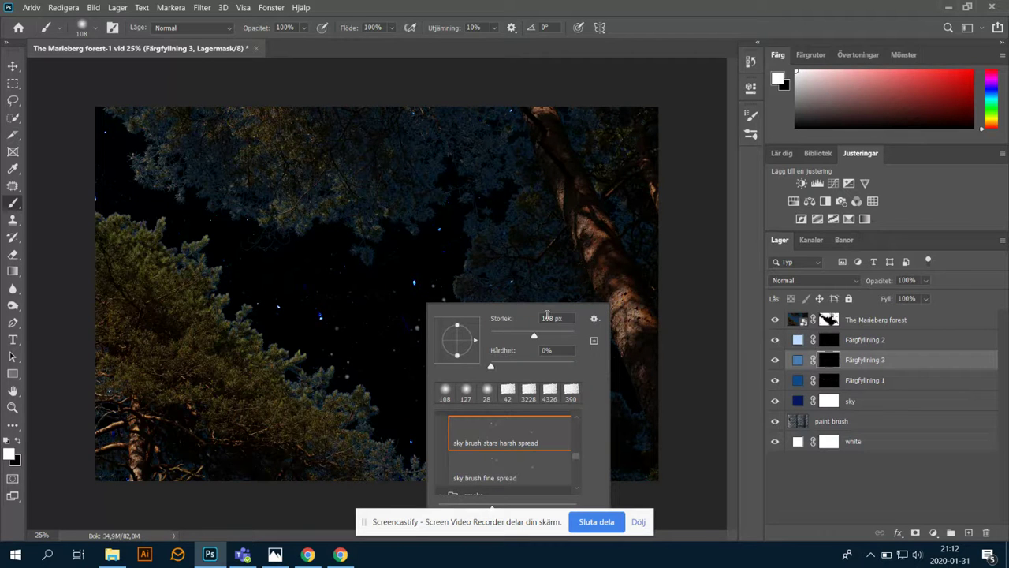
right_click(406, 235)
scroll(538, 407, down, 3)
click(491, 387)
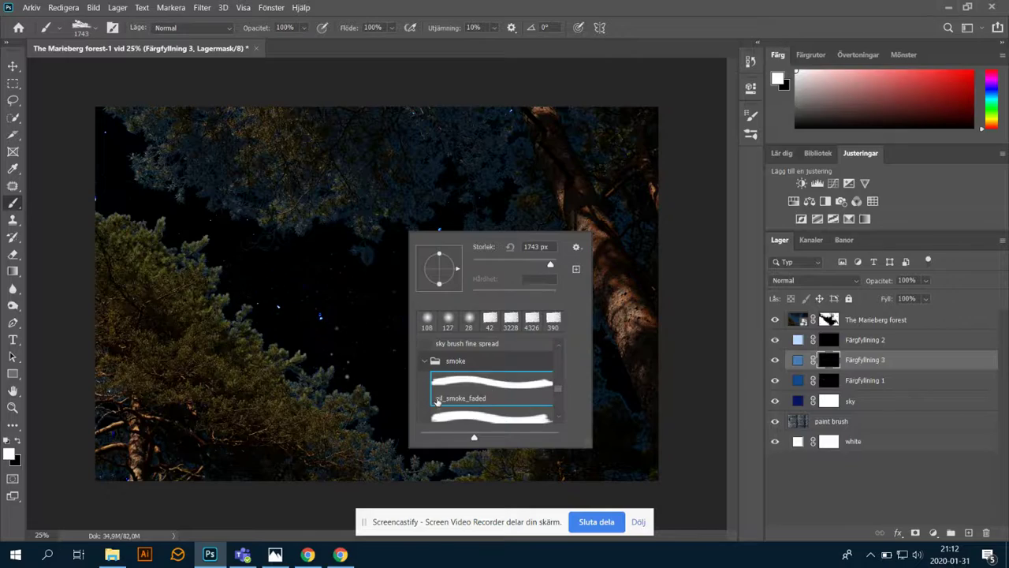
click(474, 417)
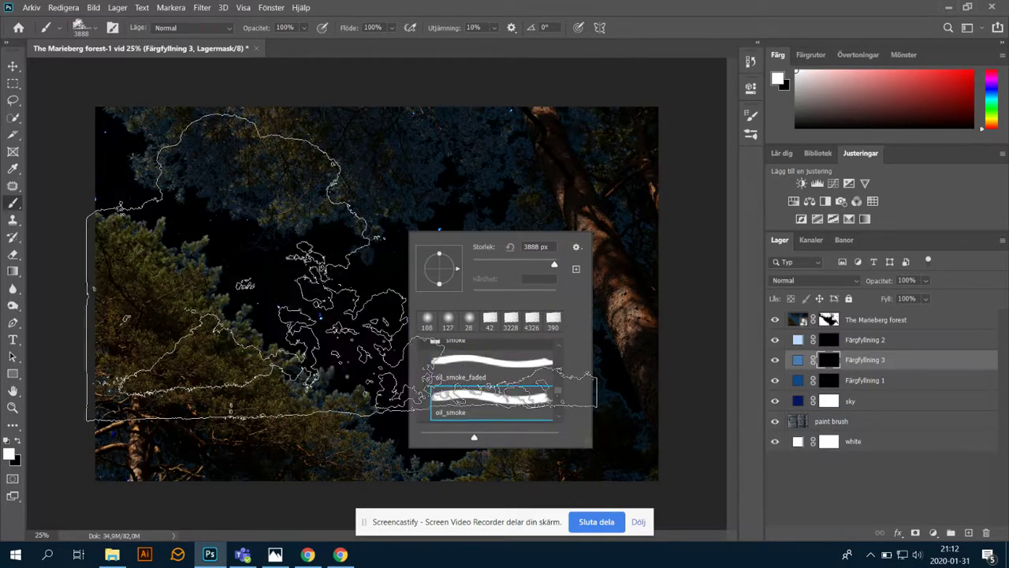
Step: Try stamping blue smoke clouds across the sky on the Färgfyllning 3 mask, and undo them
click(335, 288)
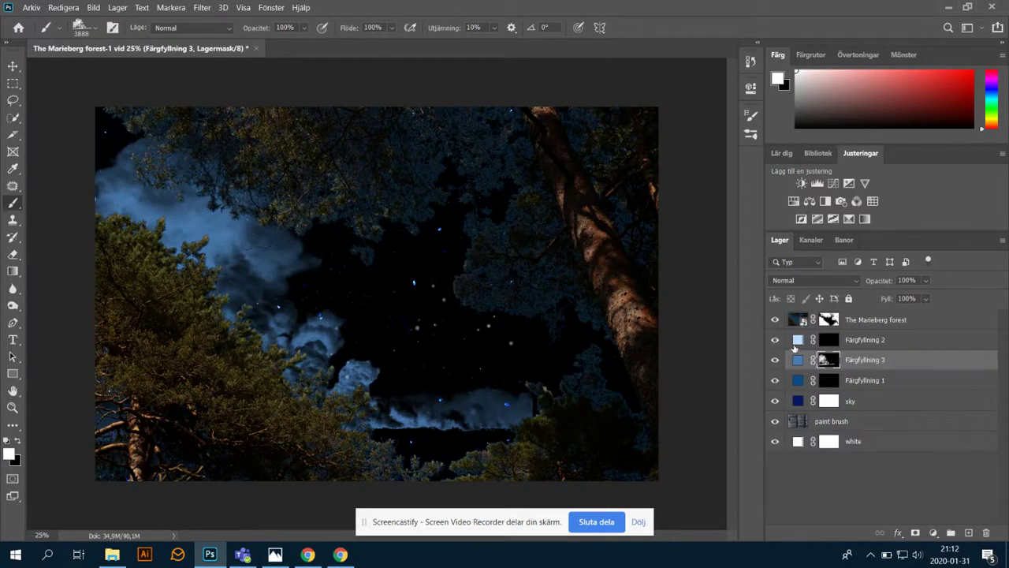
key(ctrl+z)
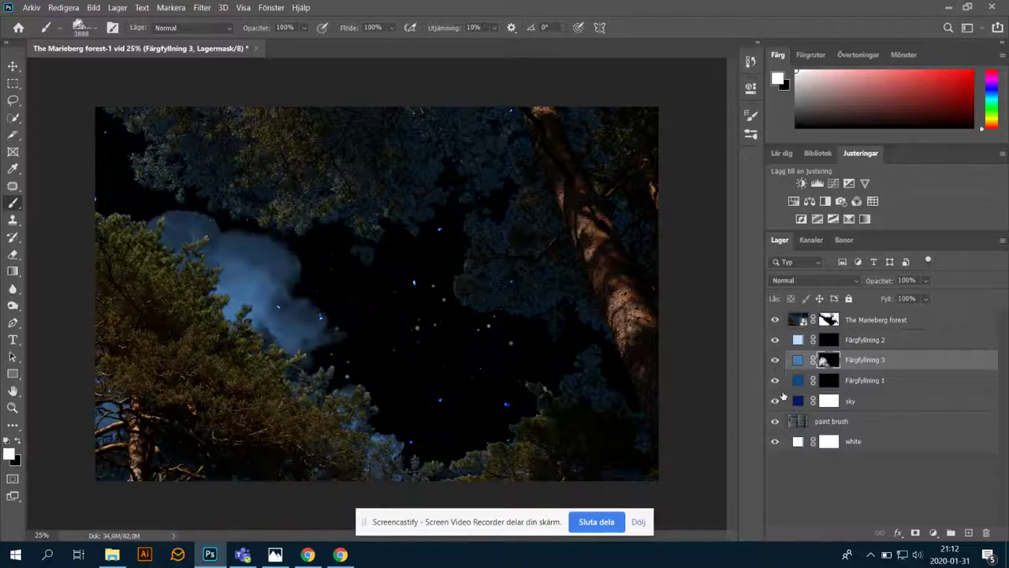
key(ctrl+z)
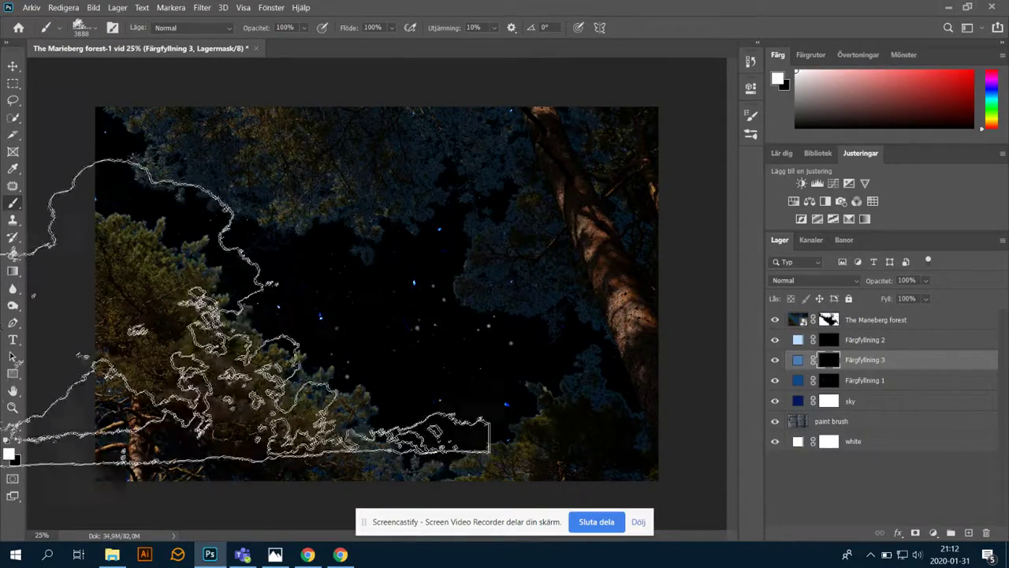
Step: Rotate the smoke brush tip to -16° and try stamping a cloud behind the left treetops, undoing the stamp
right_click(544, 310)
drag(414, 337, 413, 342)
click(220, 331)
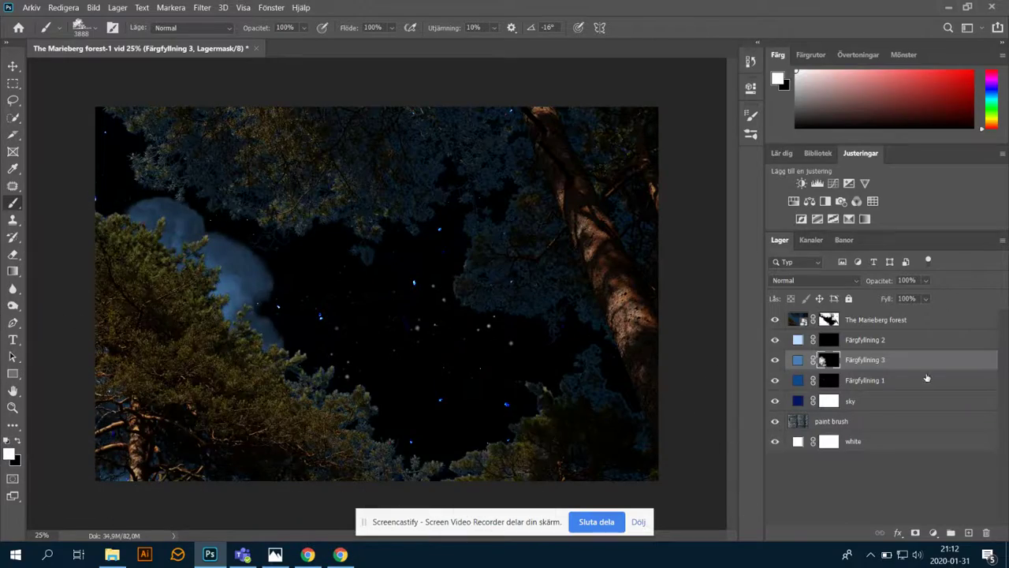
key(ctrl+z)
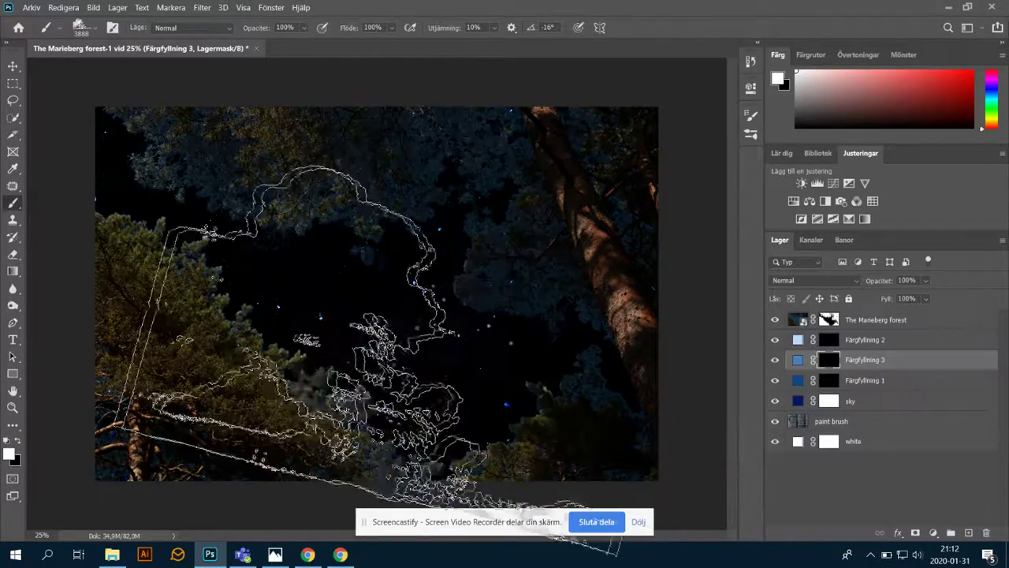
Step: Lower the brush opacity to 70%
click(304, 29)
drag(317, 44, 307, 46)
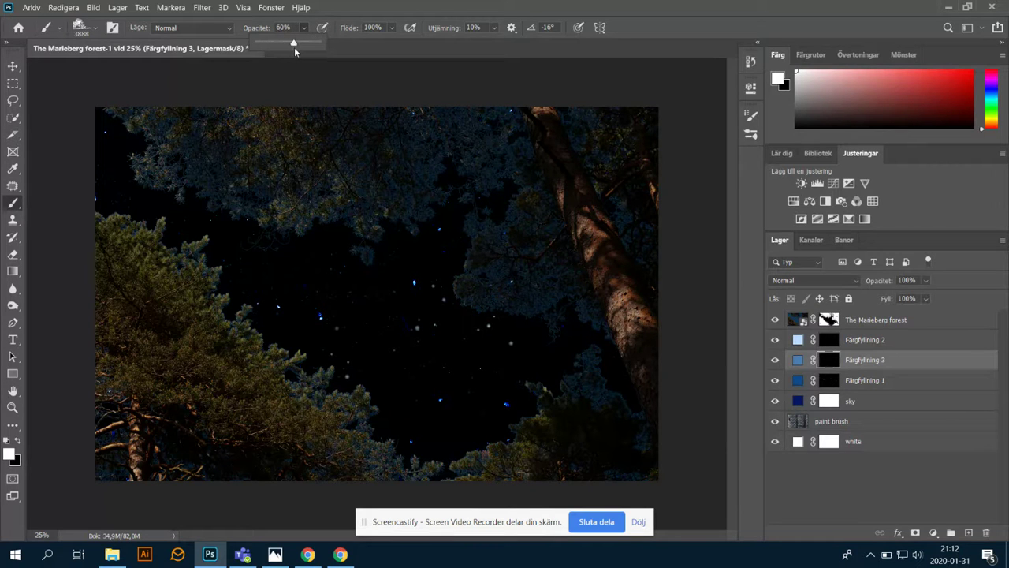
drag(294, 47, 293, 48)
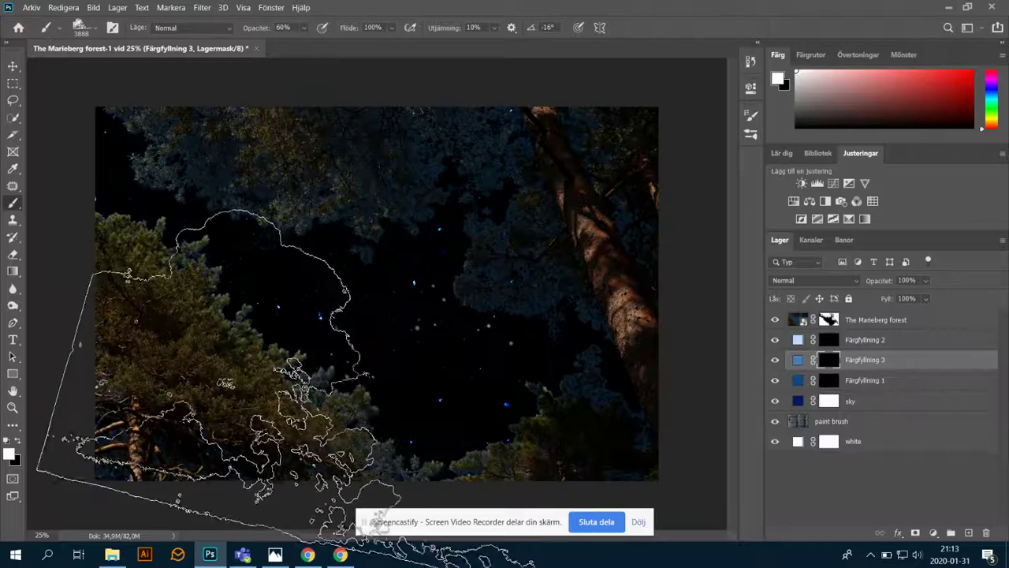
key(4)
key(5)
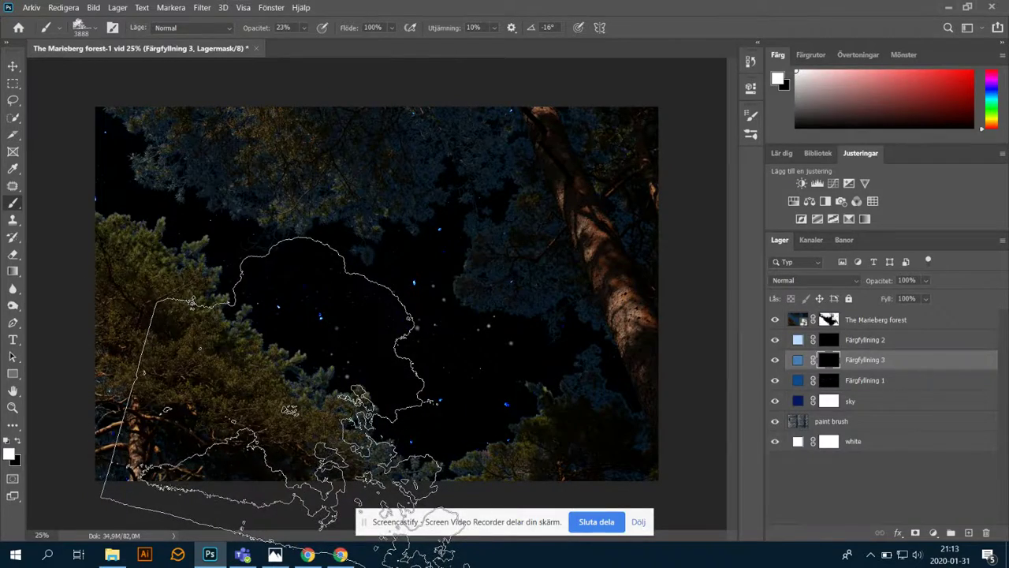
key(6)
key(7)
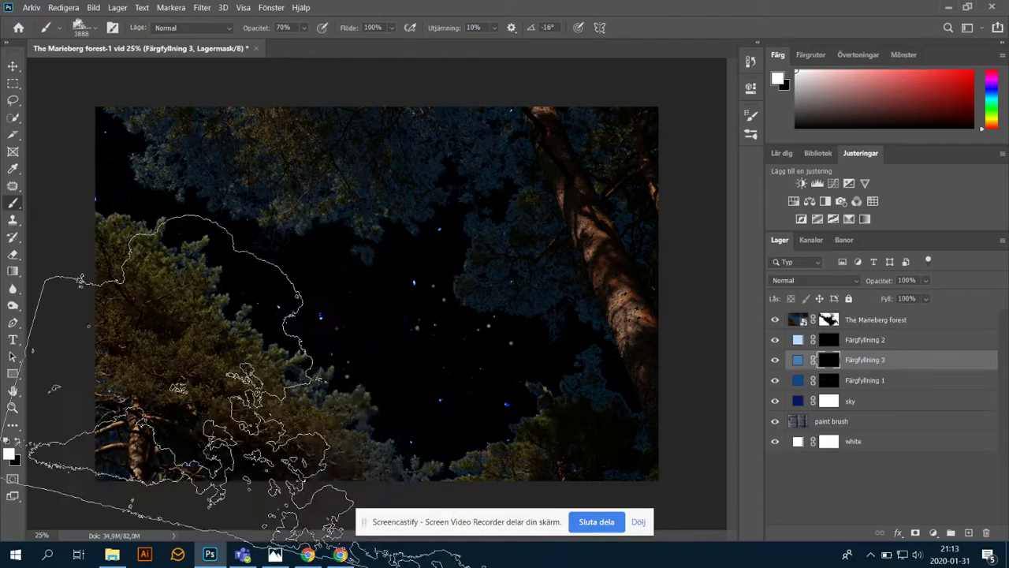
Step: Try stamping smoke clouds behind the left trees and, with the tip rotated to 88°, across the right and middle sky, undoing all stamps
click(300, 387)
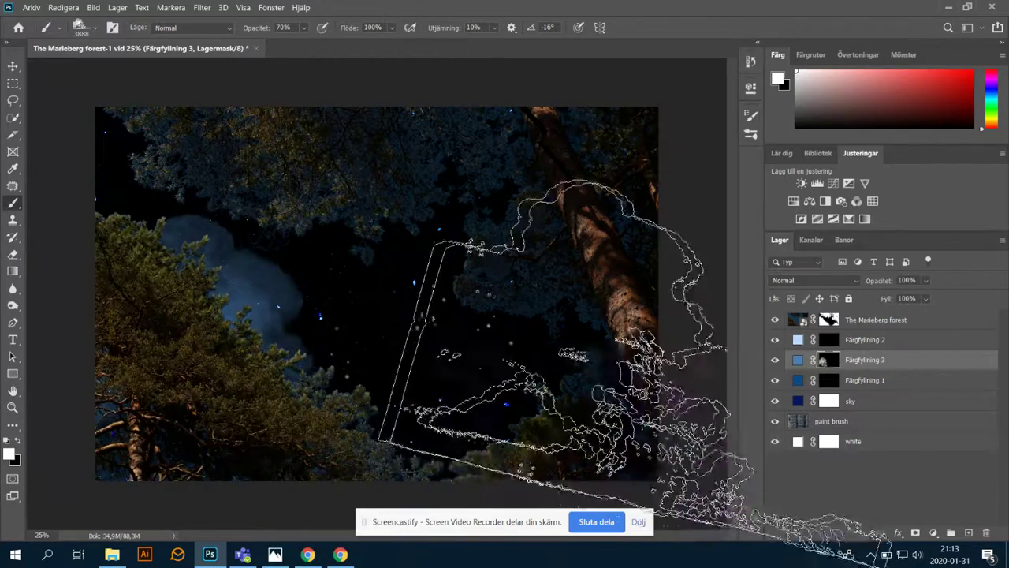
right_click(559, 329)
drag(619, 367, 590, 344)
key(Return)
click(587, 284)
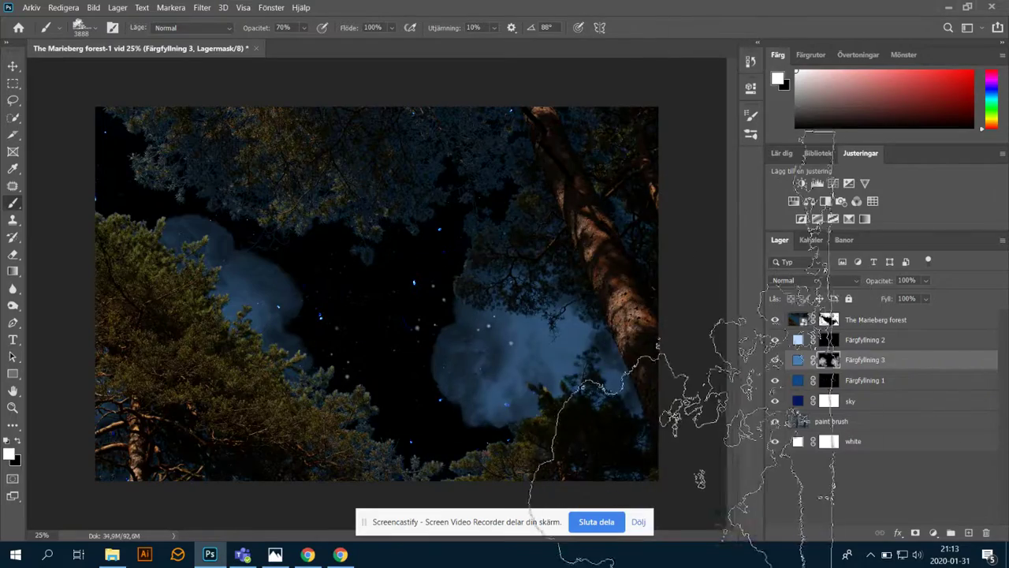
click(449, 221)
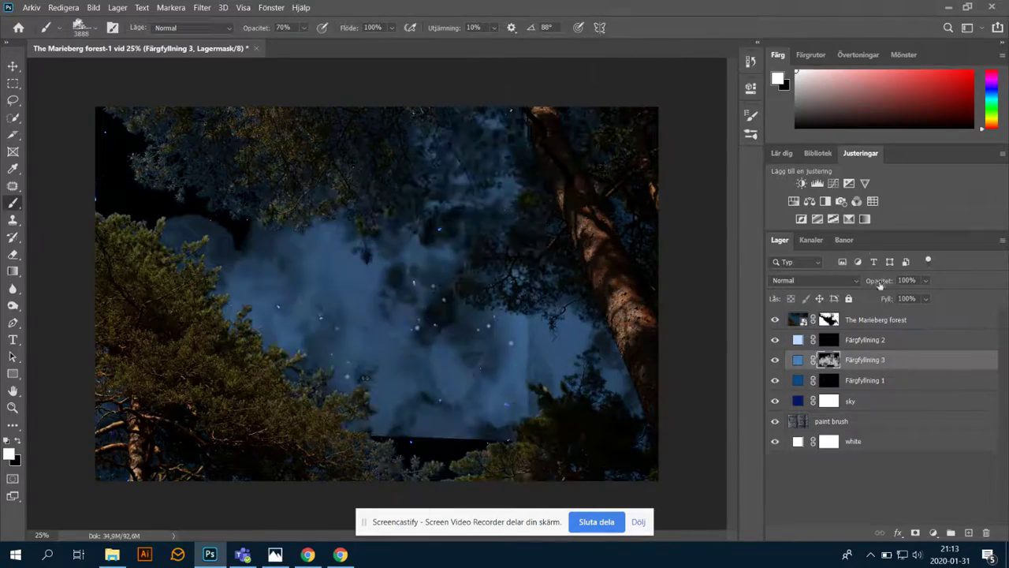
key(ctrl+z)
key(ctrl+z)
key(ctrl+z)
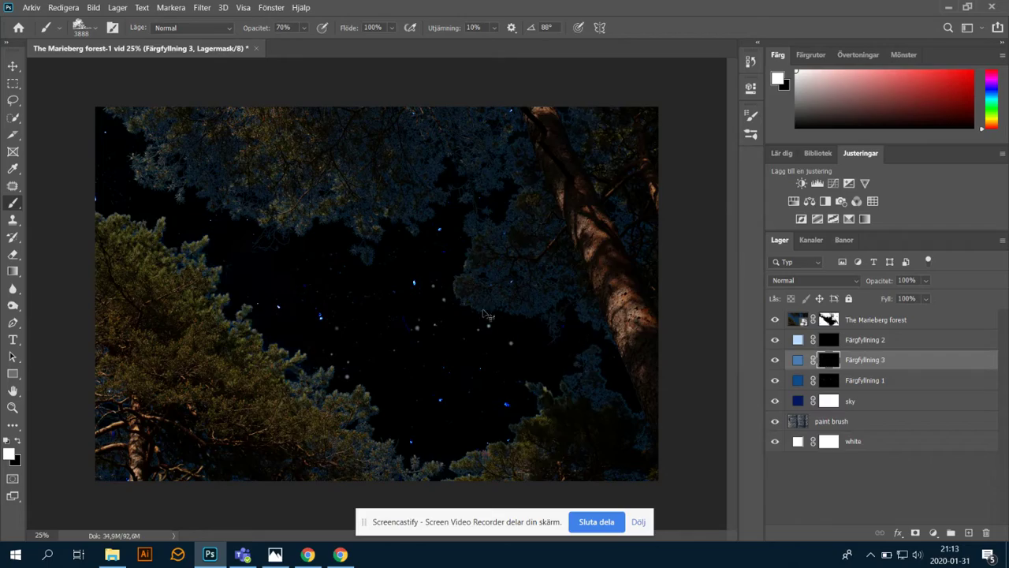
Step: Enlarge the smoke brush to 5000 px, rotate its tip to -10° and stamp a cloud behind the left treetops on the Färgfyllning 3 mask
right_click(414, 272)
drag(559, 299, 564, 301)
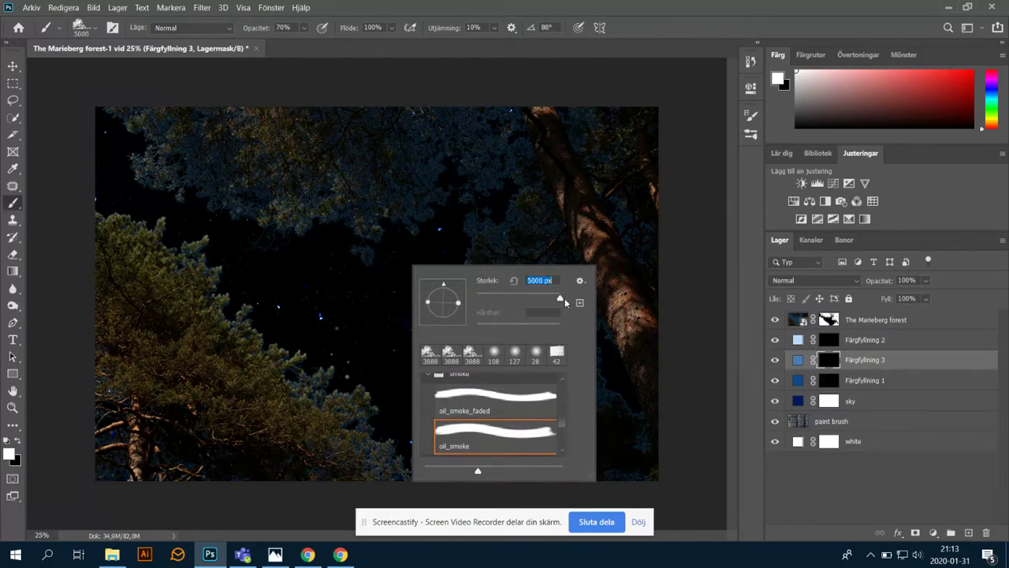
right_click(305, 264)
mouse_move(340, 282)
mouse_down()
mouse_move(376, 301)
mouse_move(356, 304)
mouse_up()
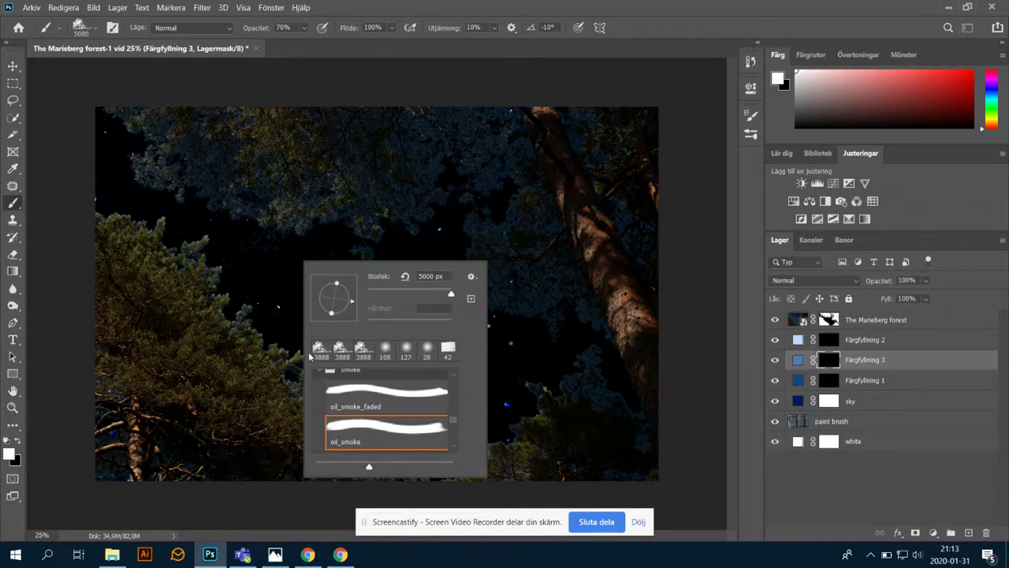
click(182, 300)
click(181, 300)
Step: Rotate the smoke brush tip to 152° and stamp a cloud behind the right-hand trees, undoing the first placement
right_click(569, 302)
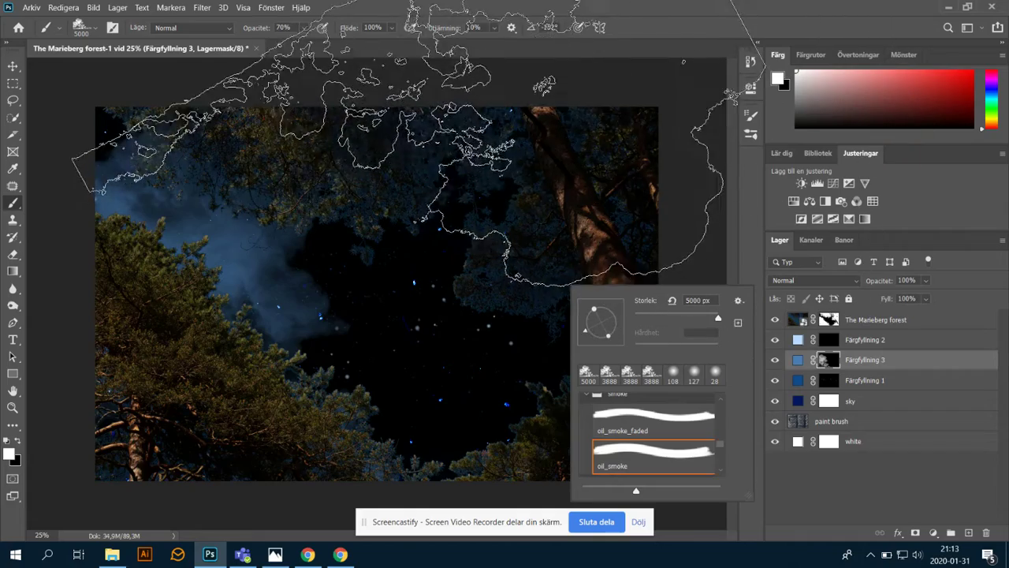
drag(586, 325, 588, 315)
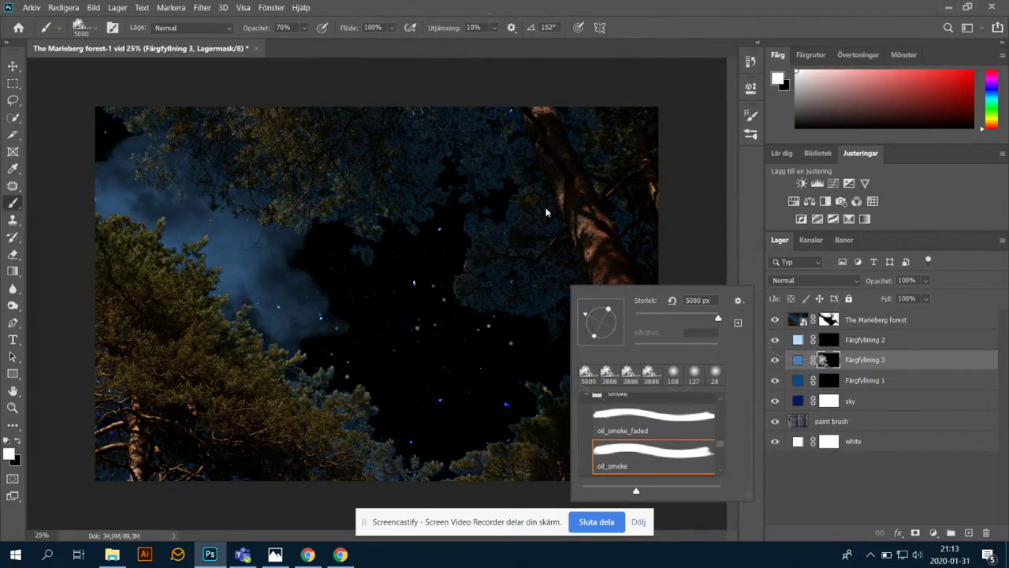
key(Return)
click(607, 252)
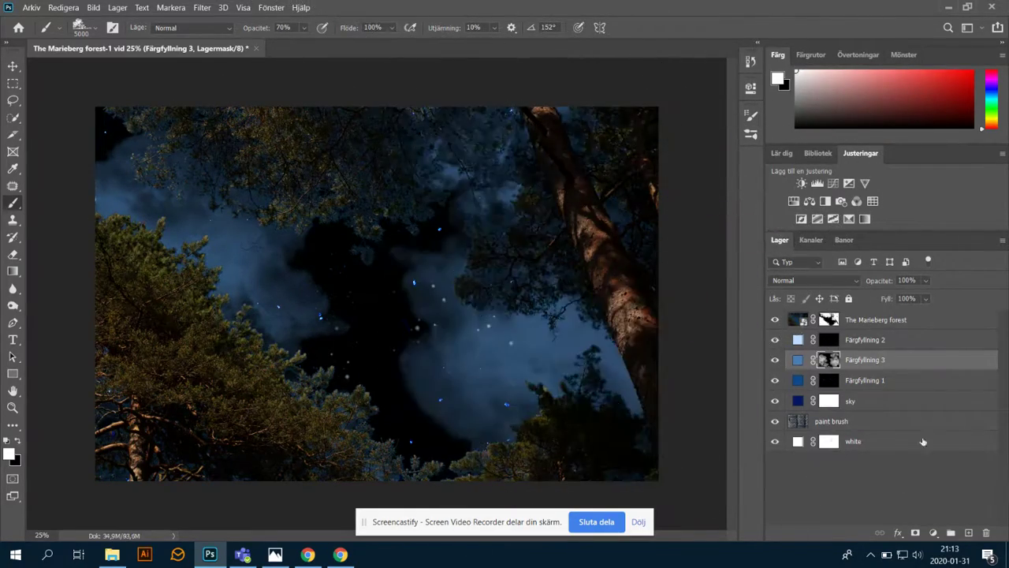
key(ctrl+z)
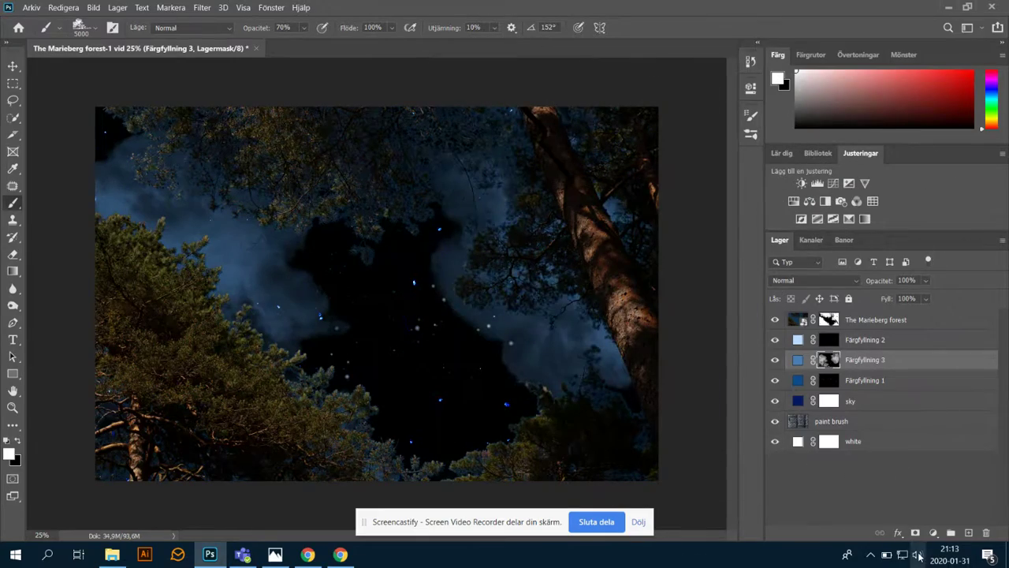
Step: Switch to the oil_smoke_faded brush at 5000 px and try it over the sky
right_click(327, 236)
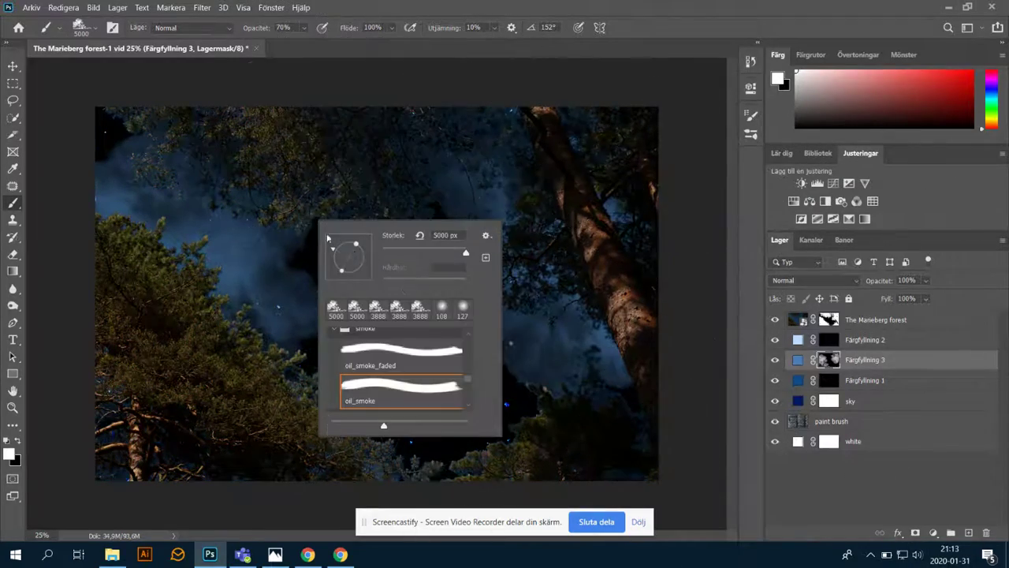
click(398, 351)
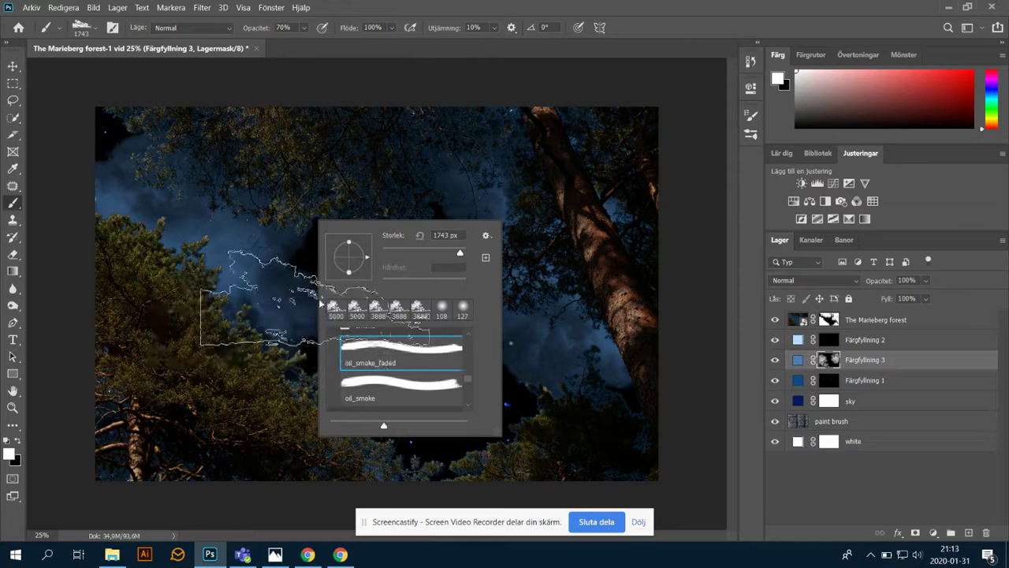
drag(459, 253, 471, 252)
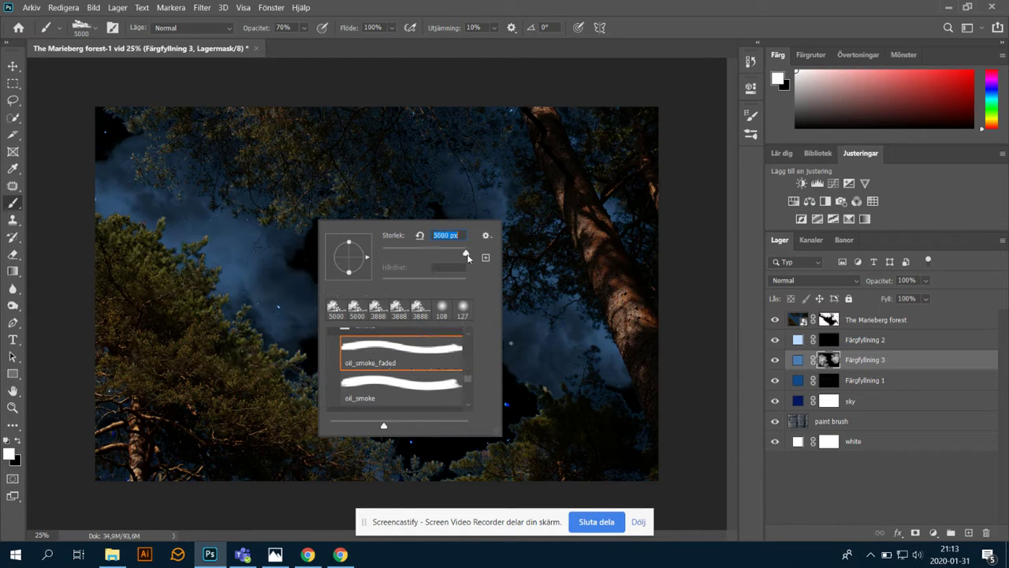
click(312, 292)
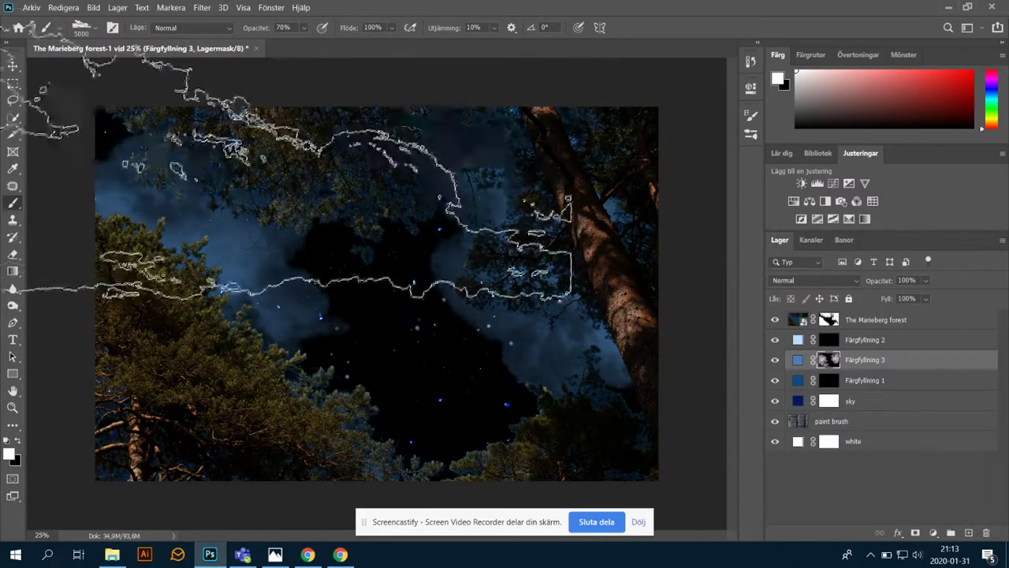
click(245, 161)
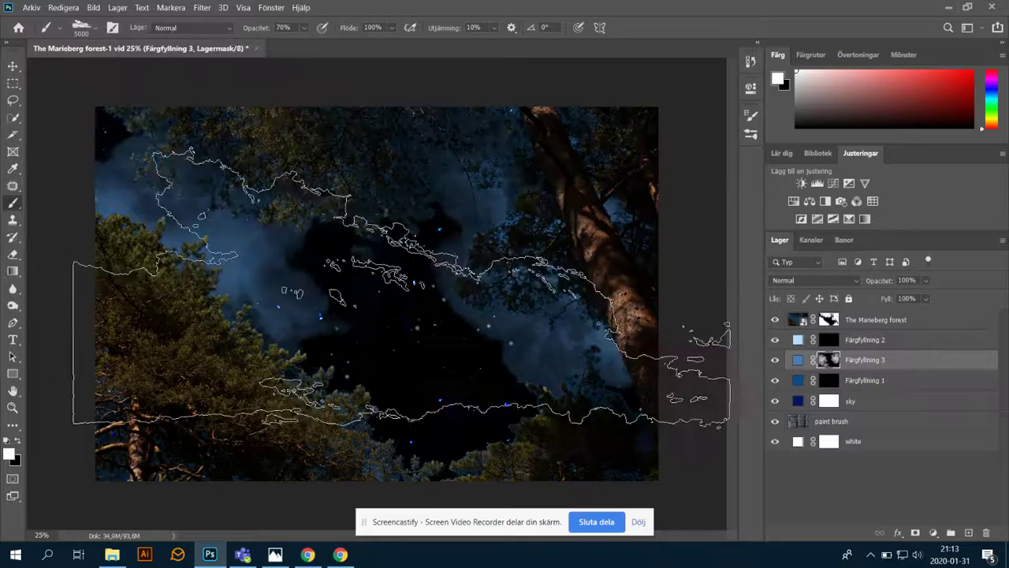
click(406, 323)
click(328, 294)
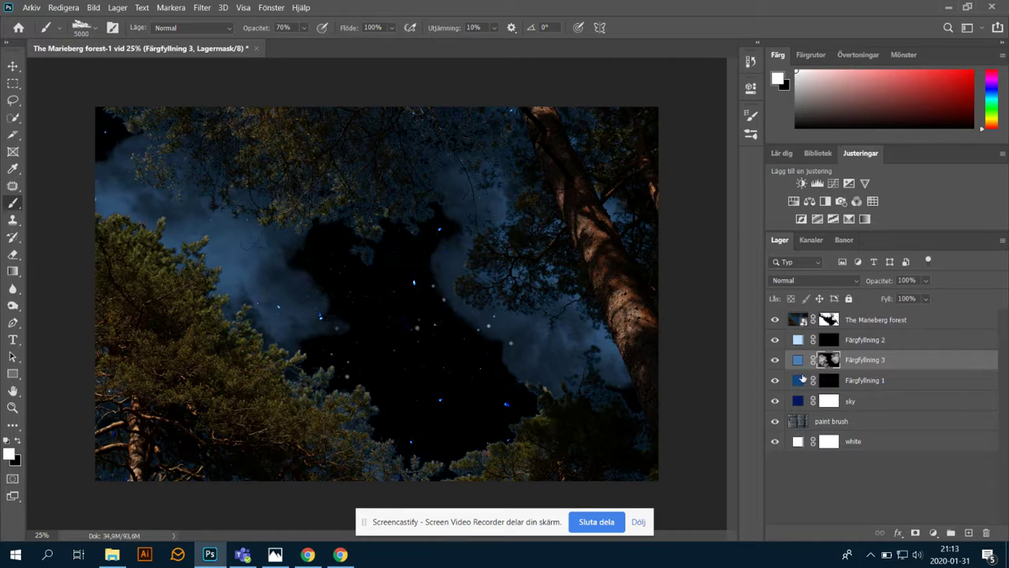
Step: Add a solid color fill layer with color #06284d directly above the sky layer
click(804, 403)
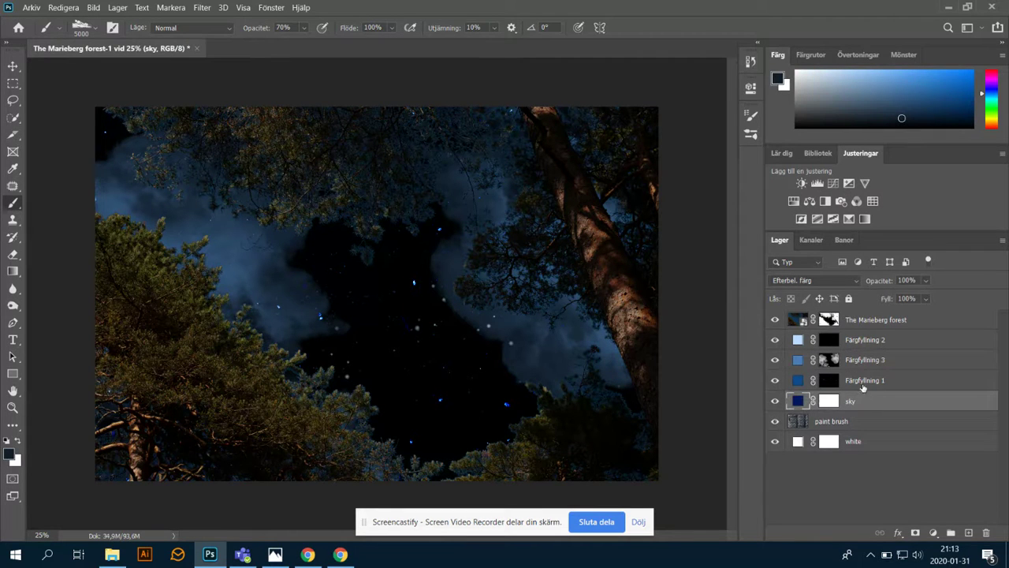
click(927, 530)
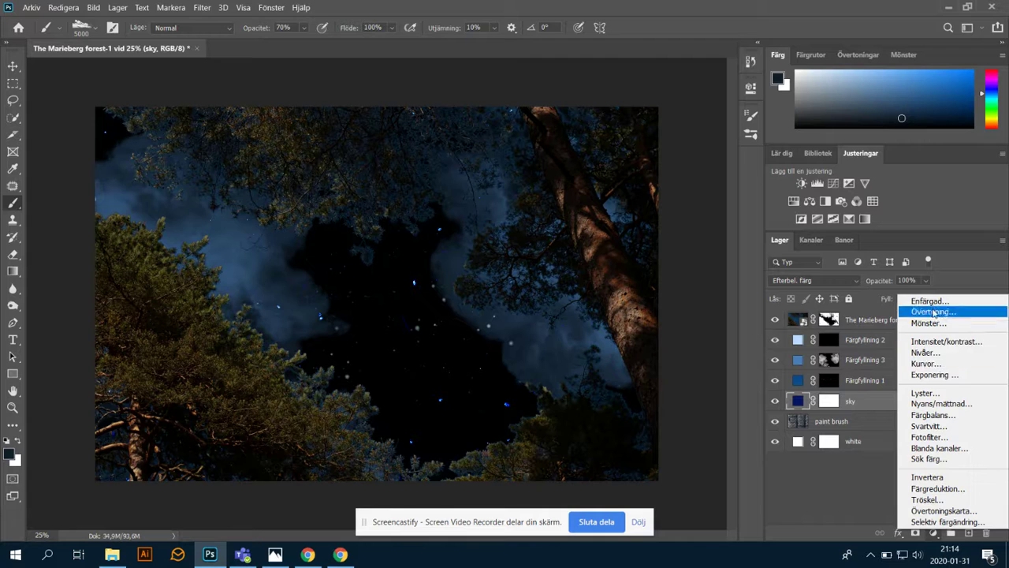
click(946, 303)
click(761, 317)
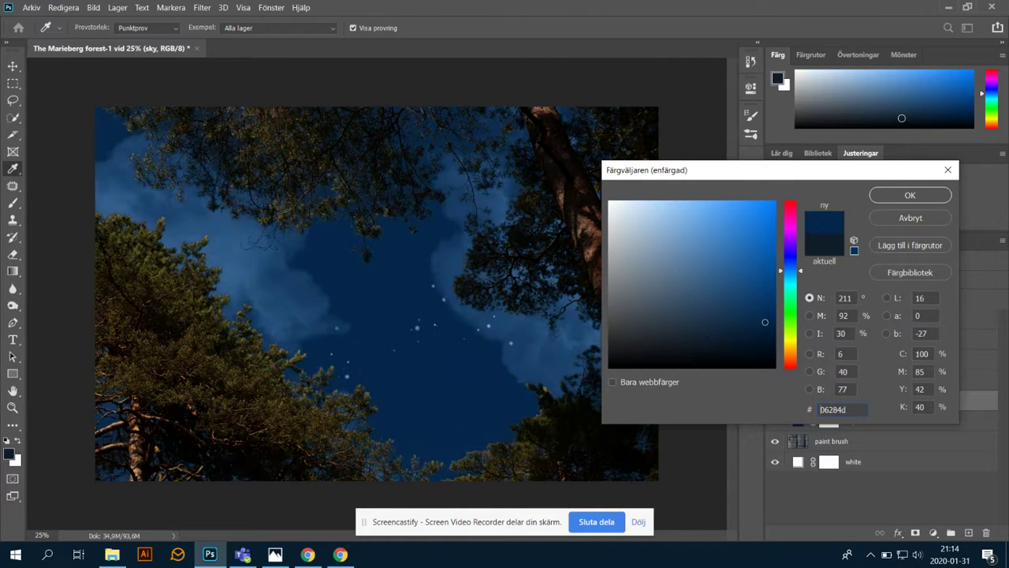
click(907, 196)
key(b)
key(d)
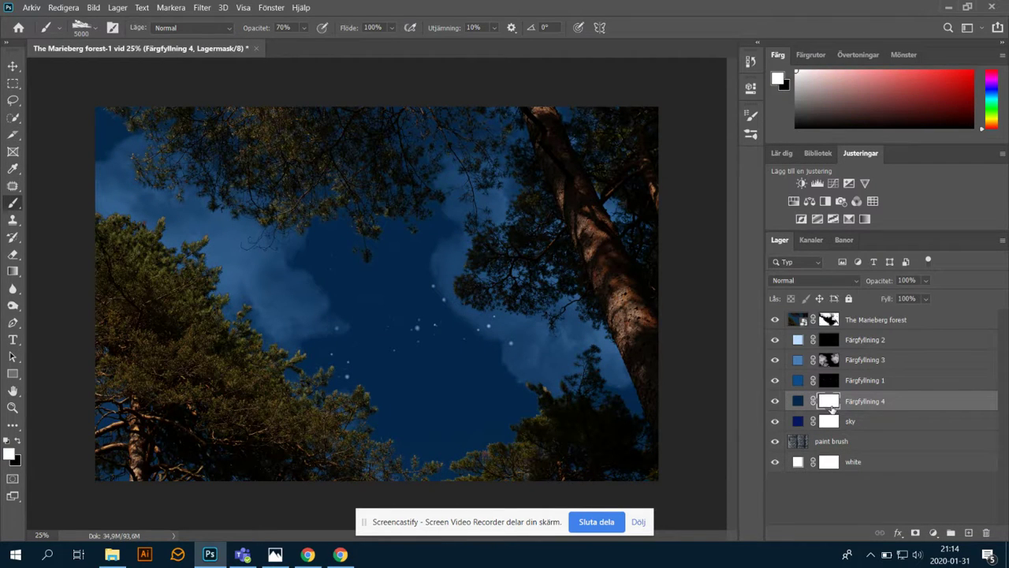
Step: Invert the Färgfyllning 4 mask to black and stamp faded smoke clouds across the middle and lower sky
click(646, 355)
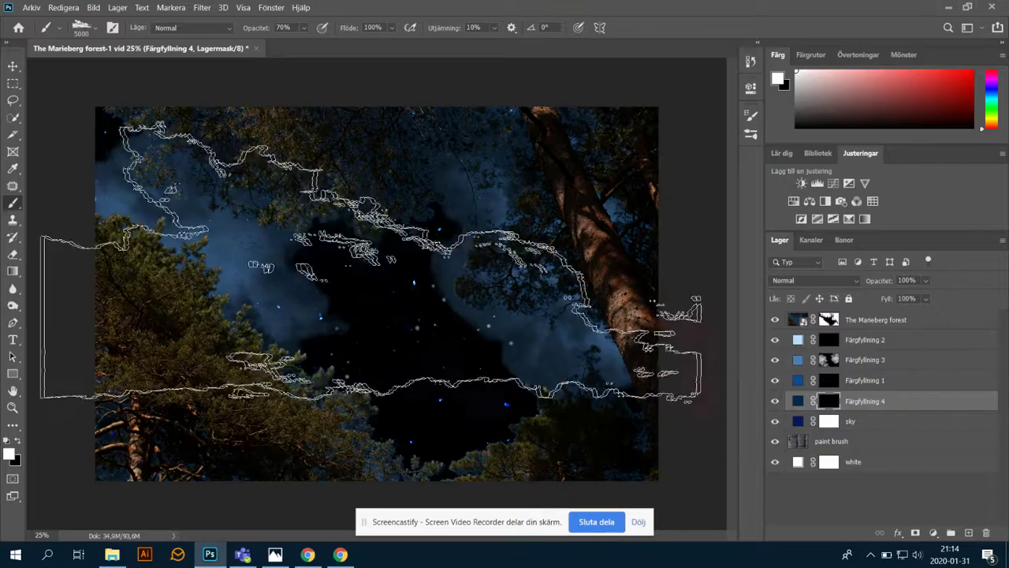
key(ctrl+z)
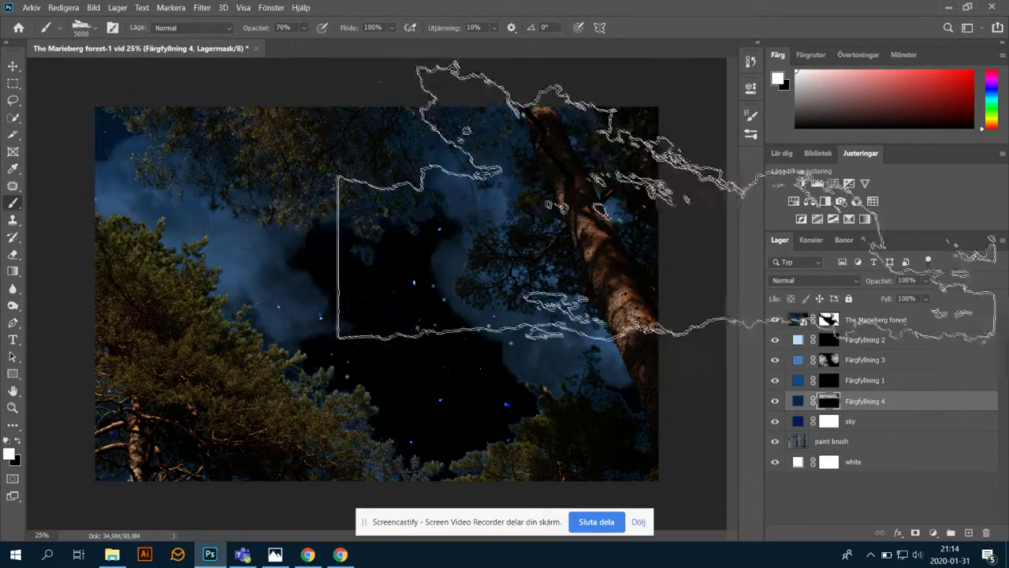
click(417, 276)
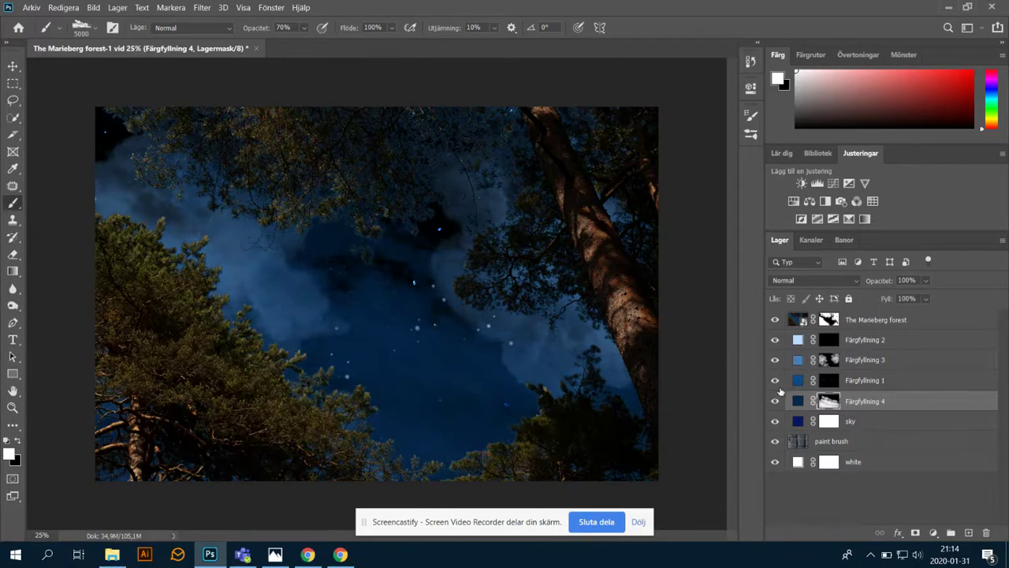
Step: Stamp faded smoke clouds over the lower right and upper sky on the Färgfyllning 3 mask
click(829, 360)
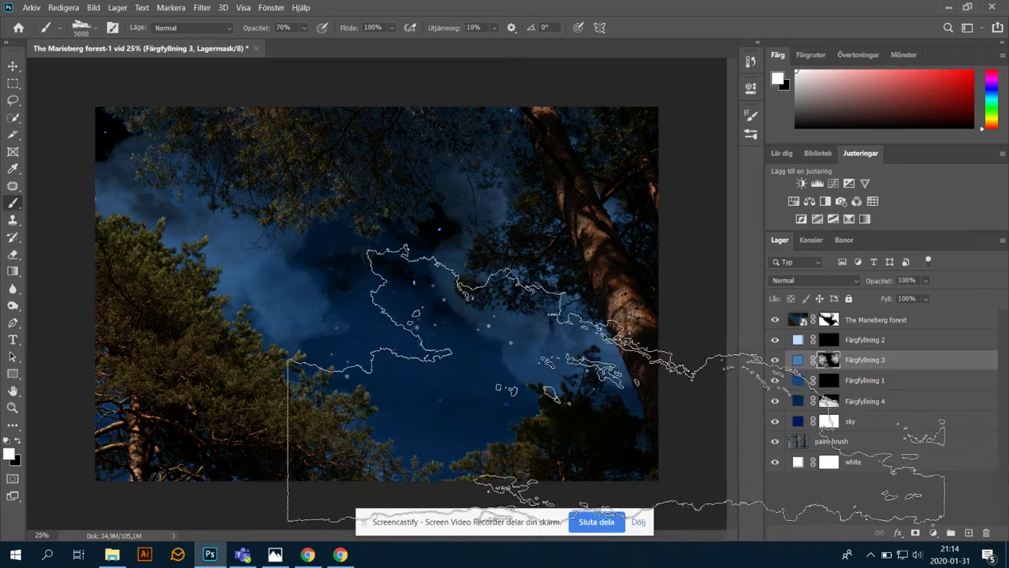
click(616, 384)
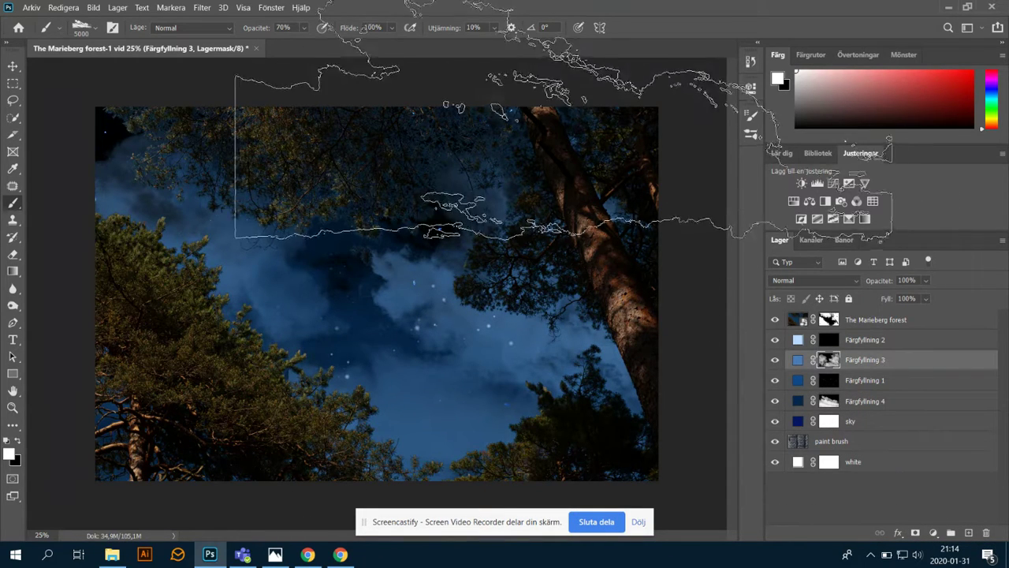
click(564, 138)
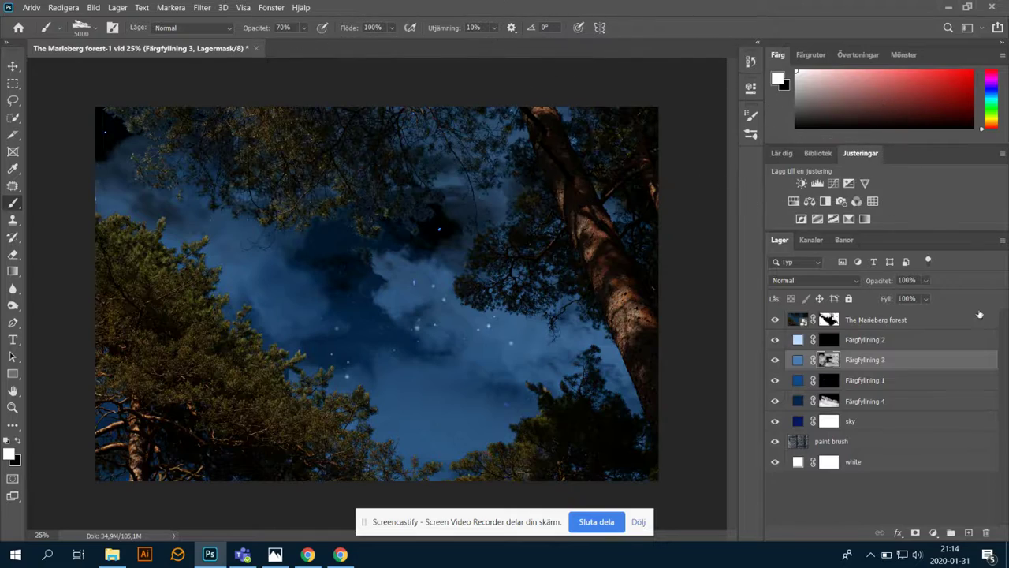
Step: Rotate the faded smoke brush tip to -178° and try stamping a cloud across the upper sky
right_click(512, 172)
mouse_move(559, 207)
mouse_down()
mouse_move(543, 224)
mouse_move(532, 223)
mouse_move(524, 197)
mouse_move(522, 210)
mouse_up()
key(Return)
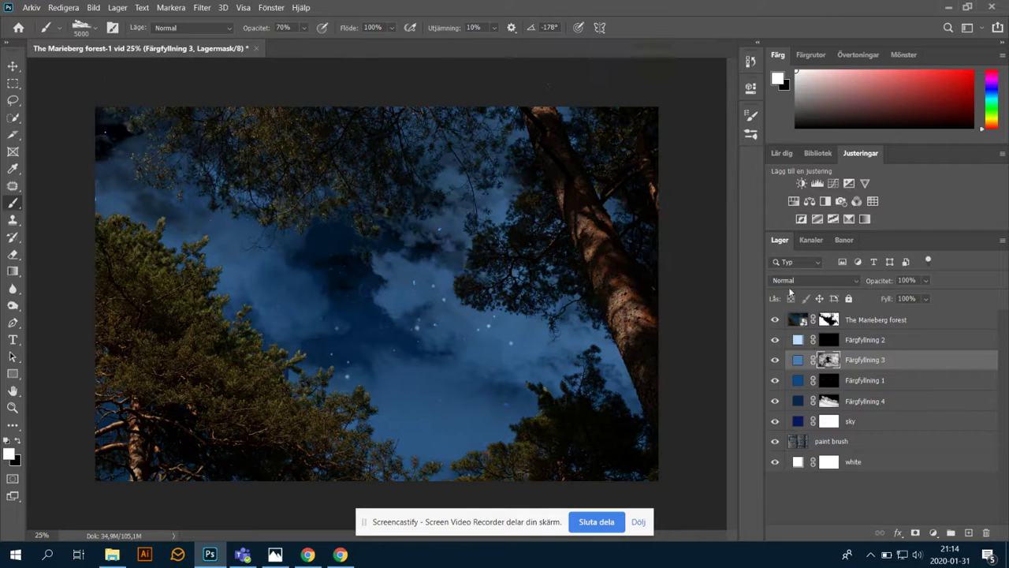
right_click(435, 218)
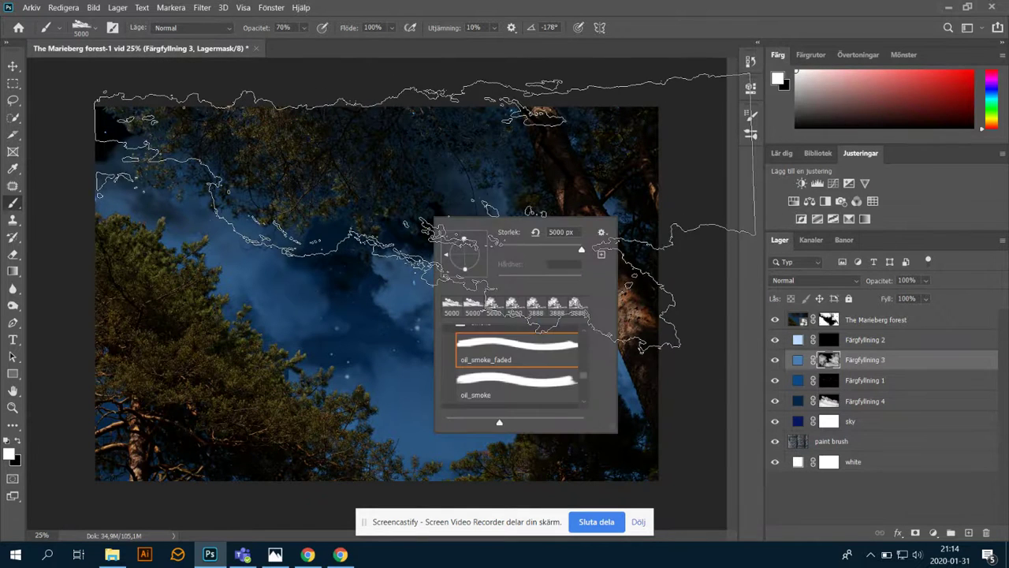
click(584, 251)
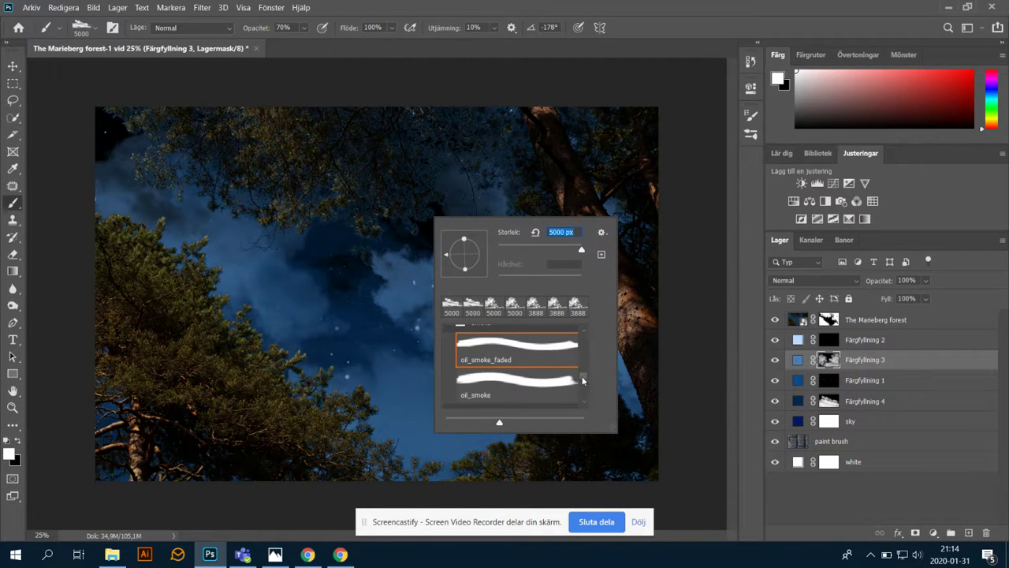
scroll(583, 373, up, 2)
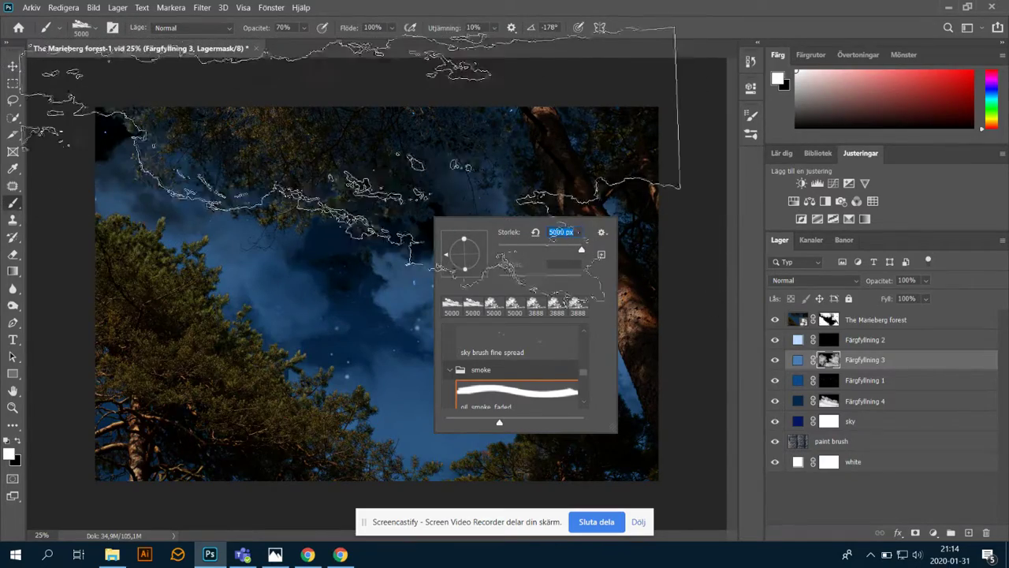
click(276, 183)
right_click(425, 198)
click(425, 199)
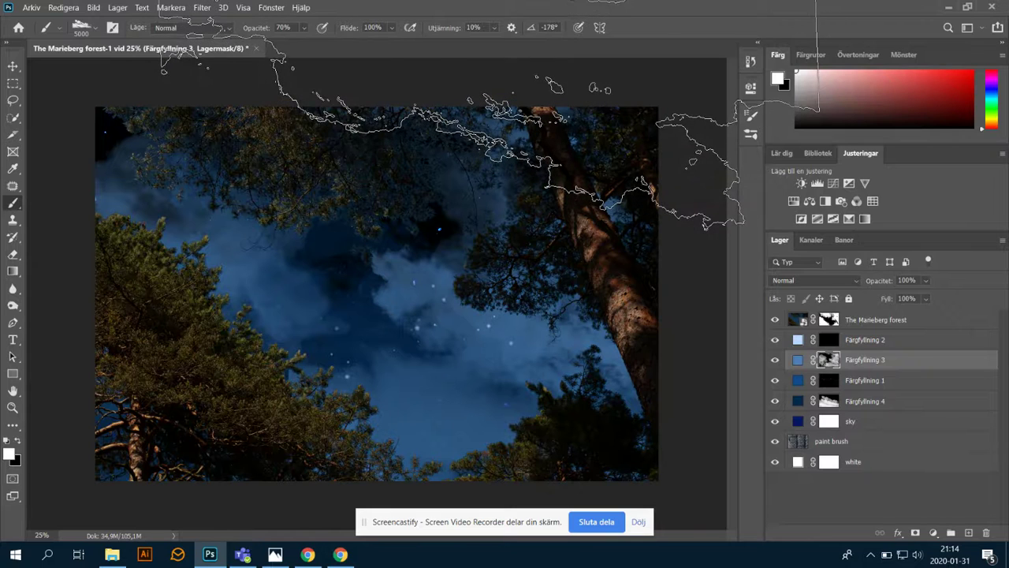
Step: Move the Färgfyllning 2 layer down the stack to directly above the sky layer
click(529, 79)
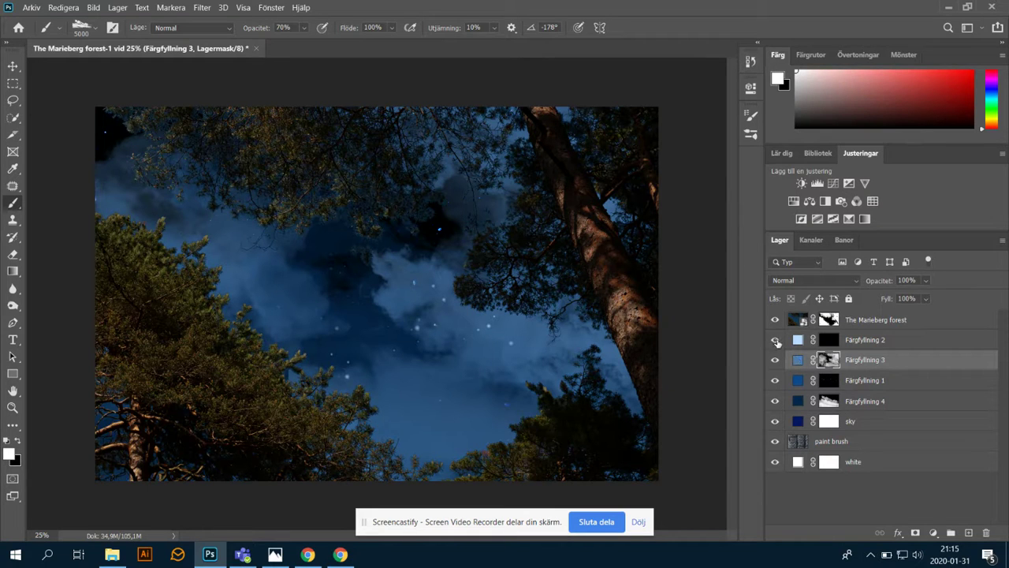
drag(887, 358, 885, 404)
click(890, 362)
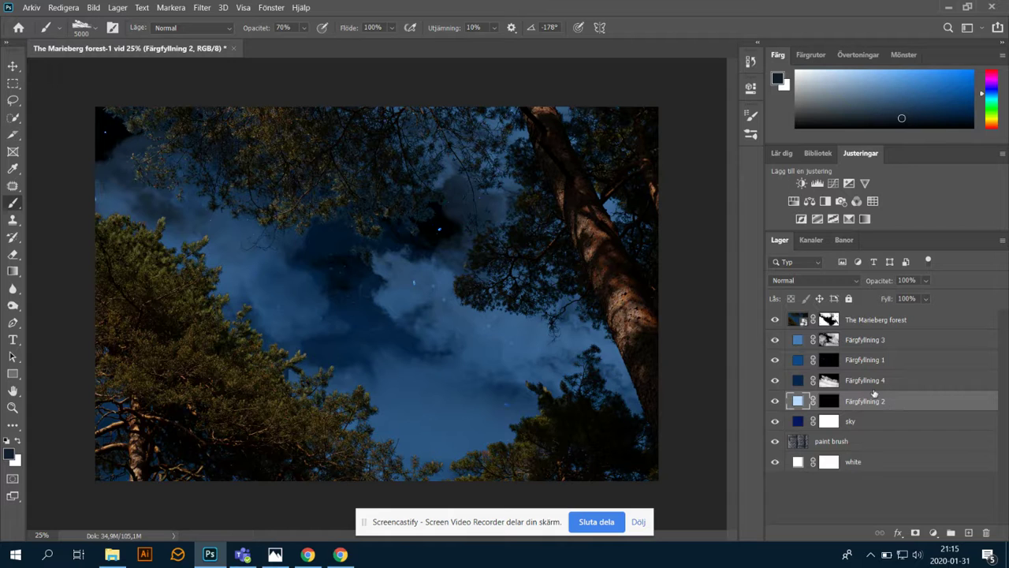
Step: Add a solid color fill layer with color #94aac1 directly above the Färgfyllning 1 layer
click(903, 361)
click(933, 533)
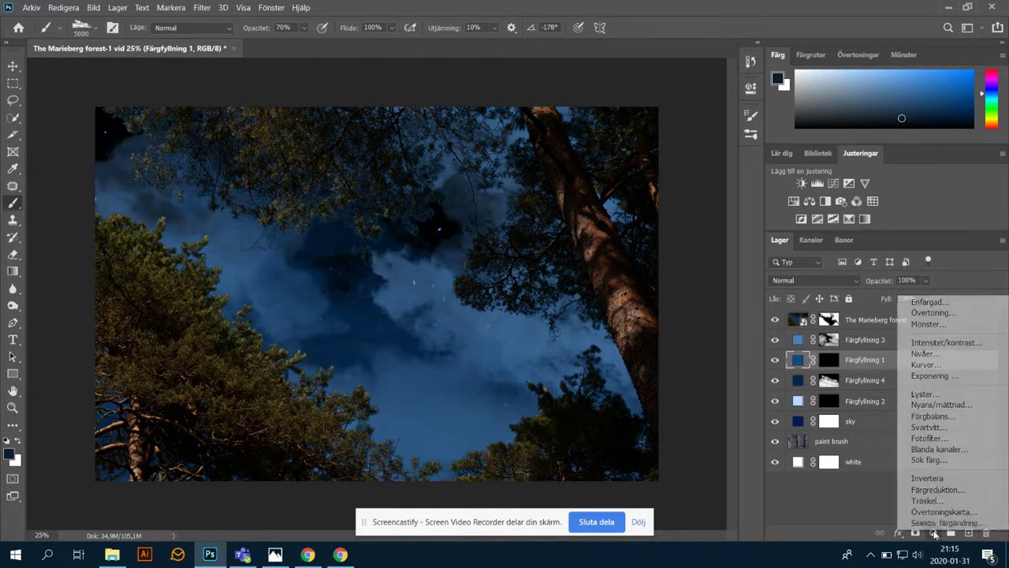
click(930, 302)
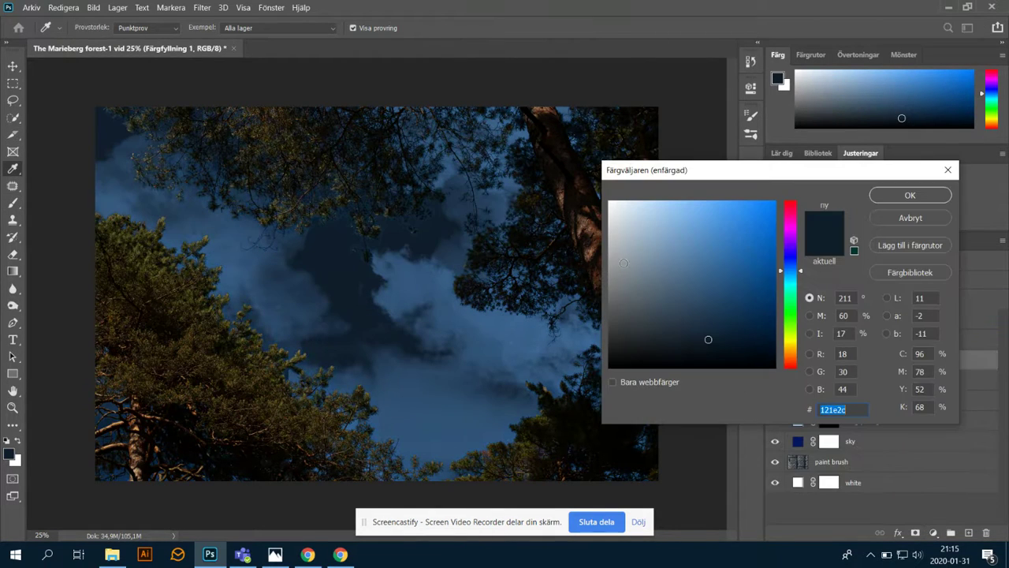
click(658, 289)
click(657, 263)
click(647, 240)
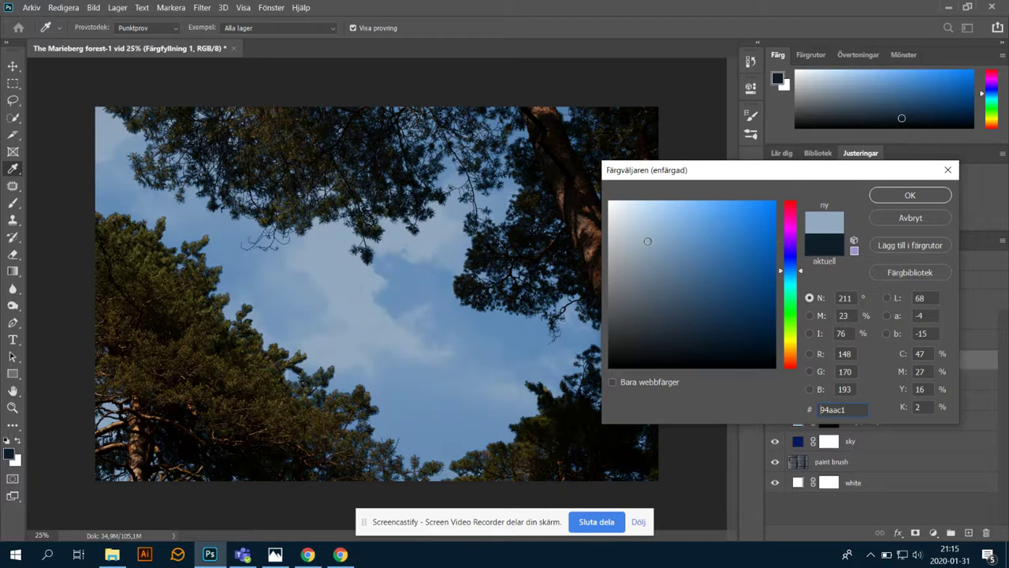
click(910, 195)
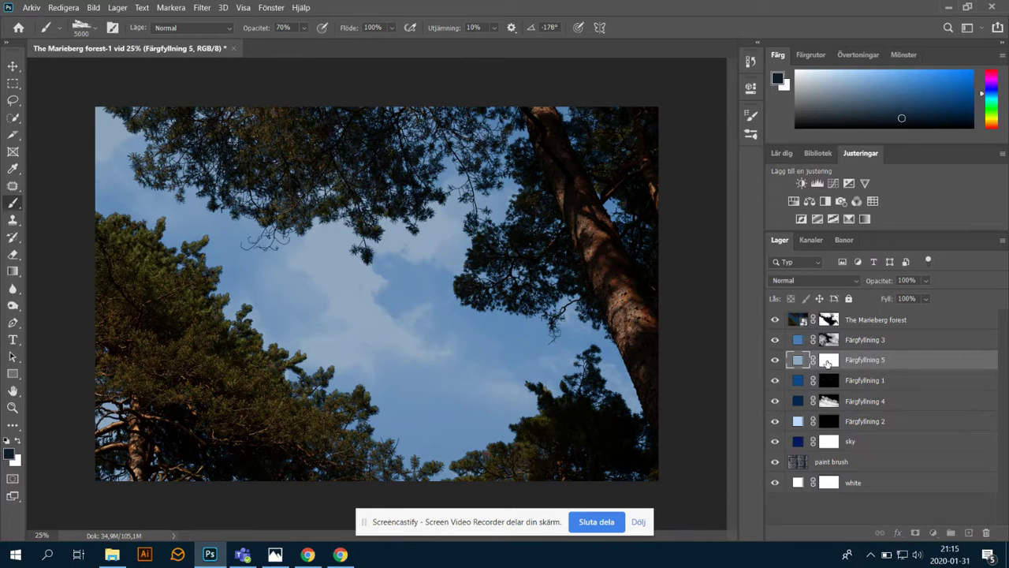
Step: Invert the Färgfyllning 5 mask to black and scatter fine stars over the middle sky with the sky brush fine spread preset
click(826, 362)
key(ctrl+i)
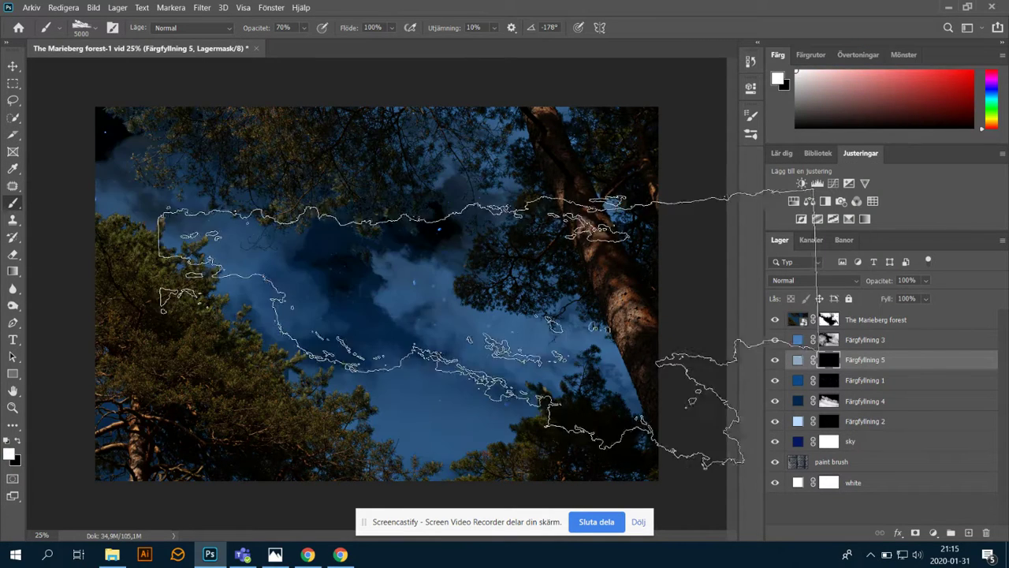
right_click(379, 300)
key(ctrl+d)
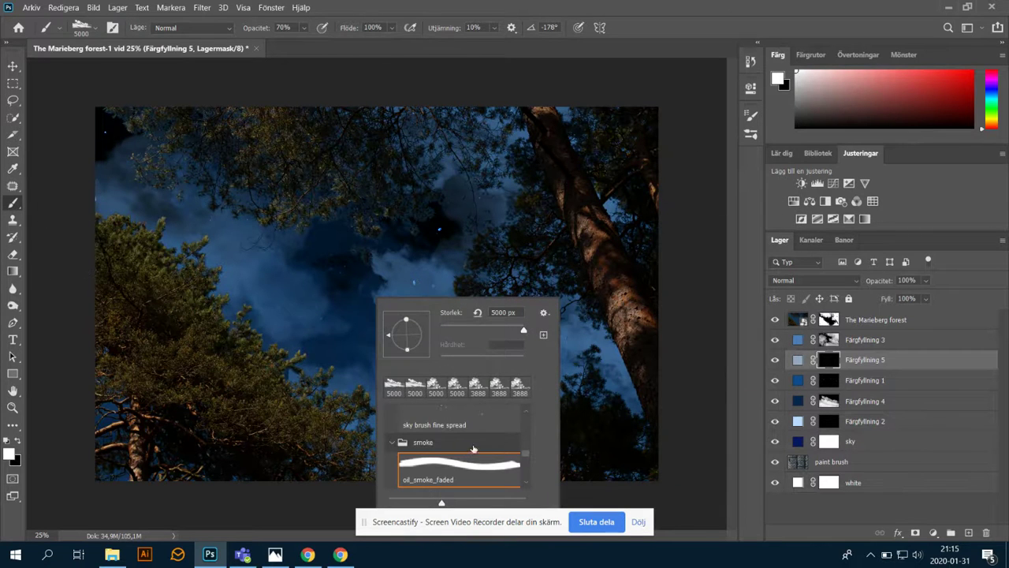
click(473, 423)
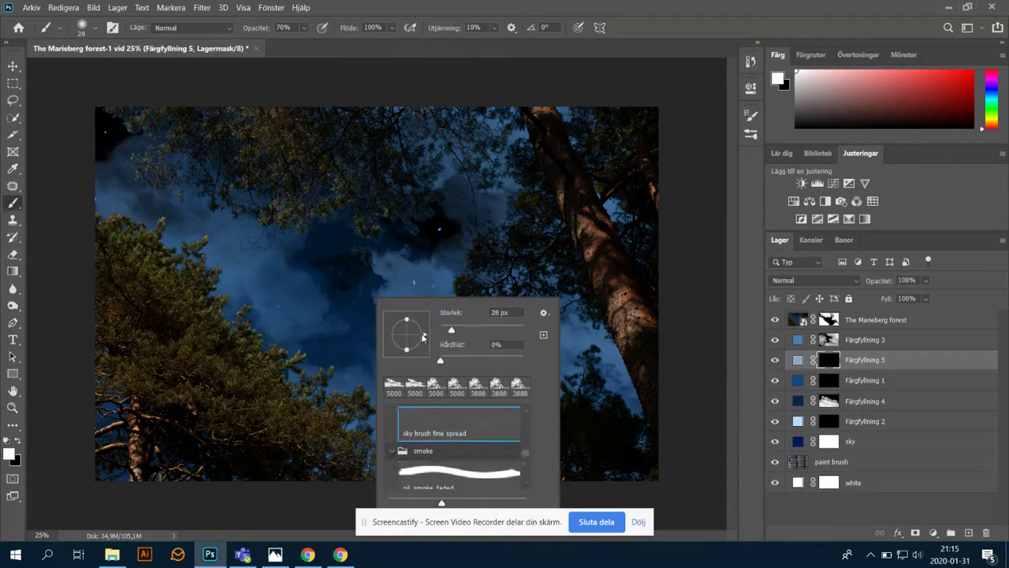
click(267, 279)
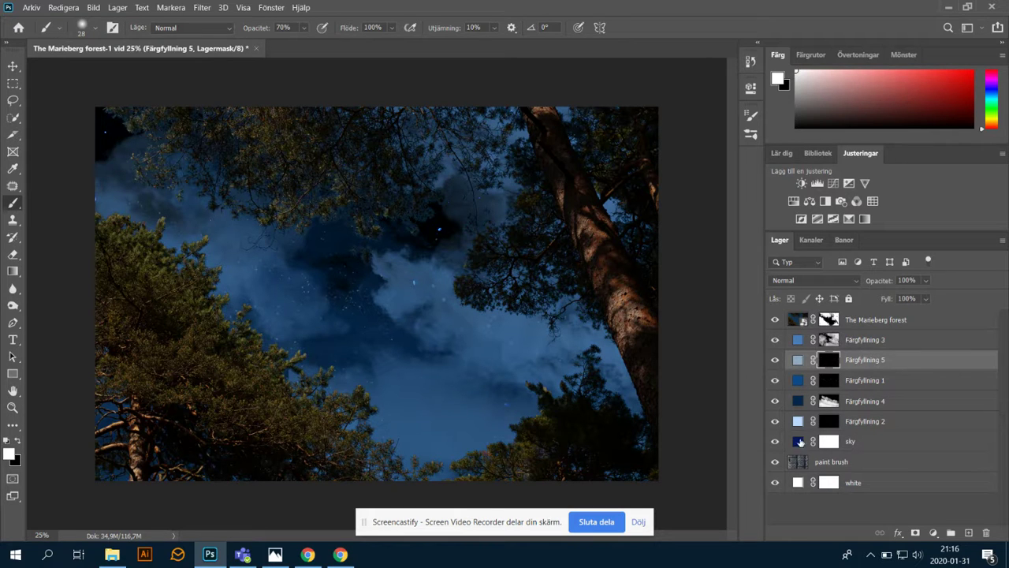
Step: Group the layers from Färgfyllning 3 down to paint brush and name the group "sky back"
click(877, 339)
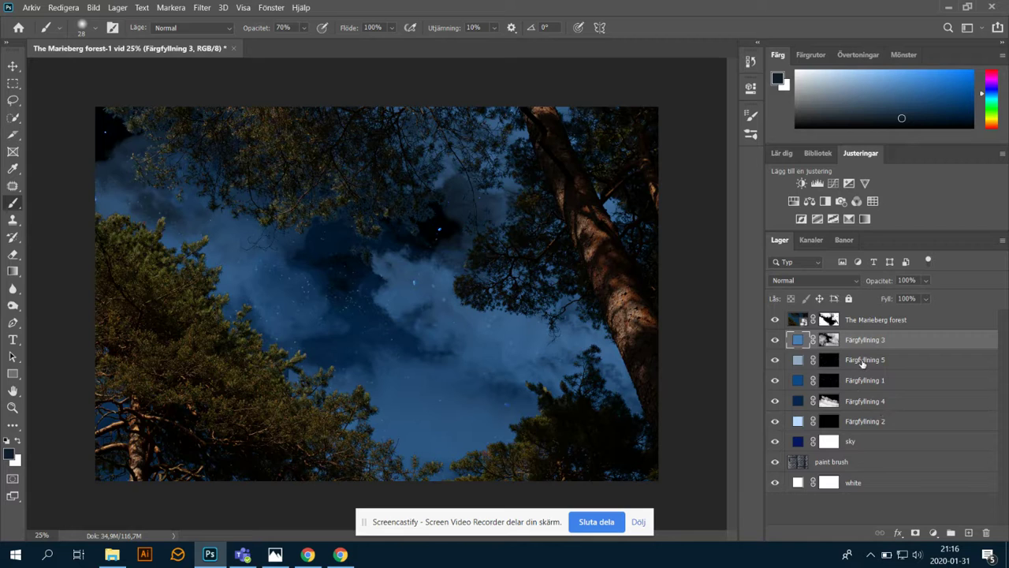
shift+click(866, 465)
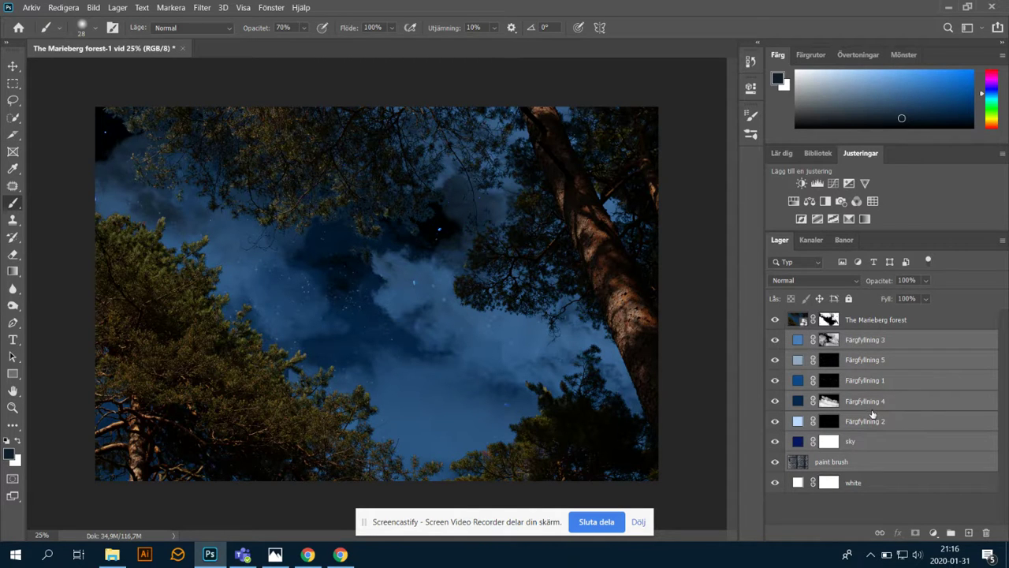
key(ctrl+g)
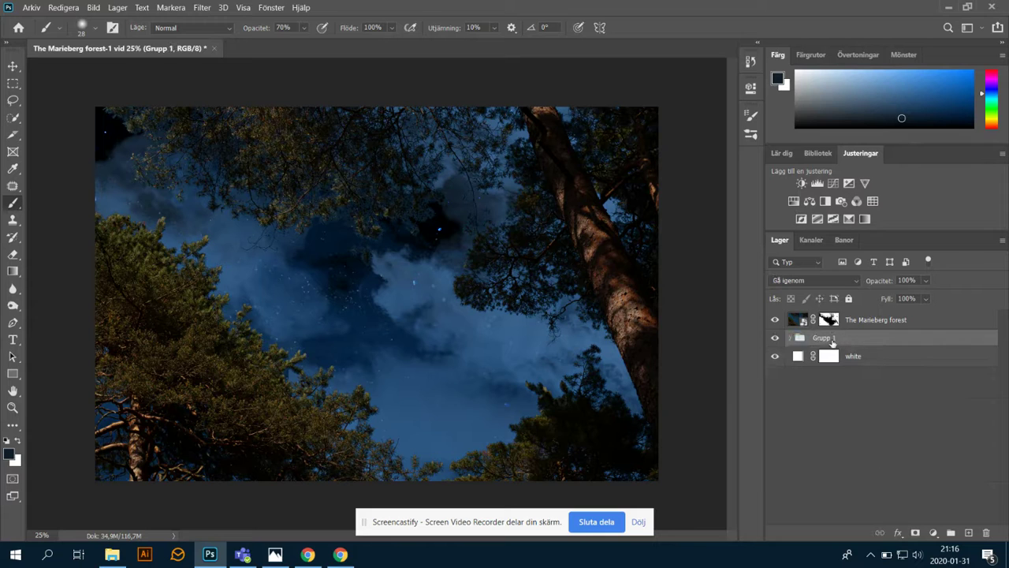
double_click(824, 338)
text(backg)
key(BackSpace)
key(BackSpace)
key(BackSpace)
key(BackSpace)
text(sky back)
key(Return)
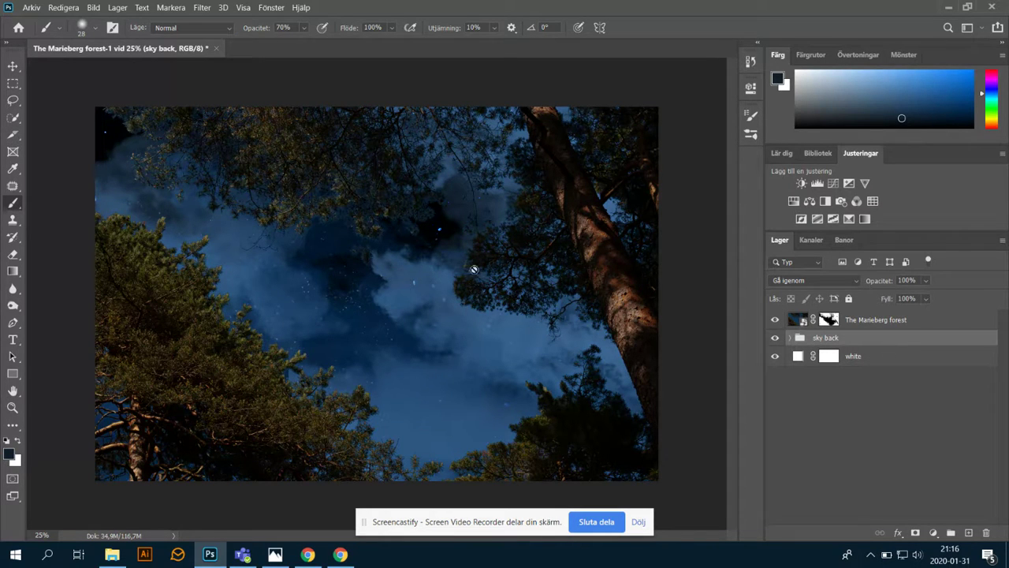
Step: Create a layer named "d&b" above The Marieberg forest in Övertäckning (Overlay) mode, filled with 50% gray
click(870, 321)
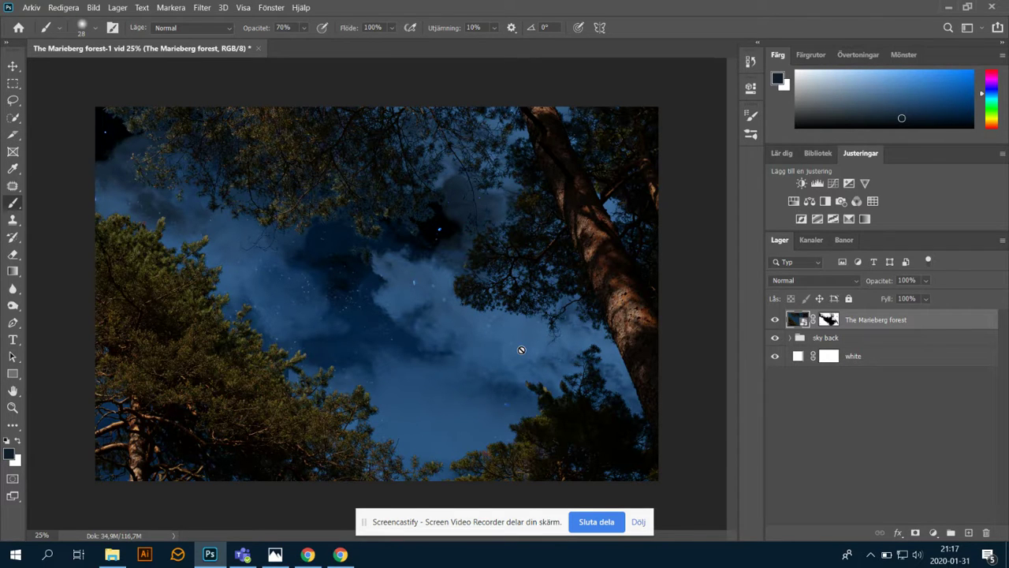
key(ctrl+shift+n)
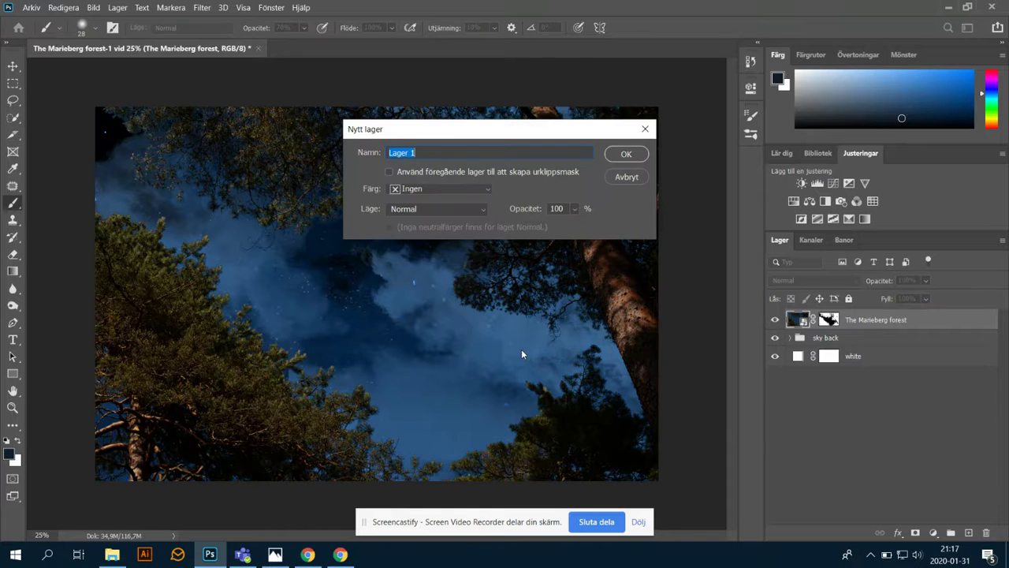
click(437, 208)
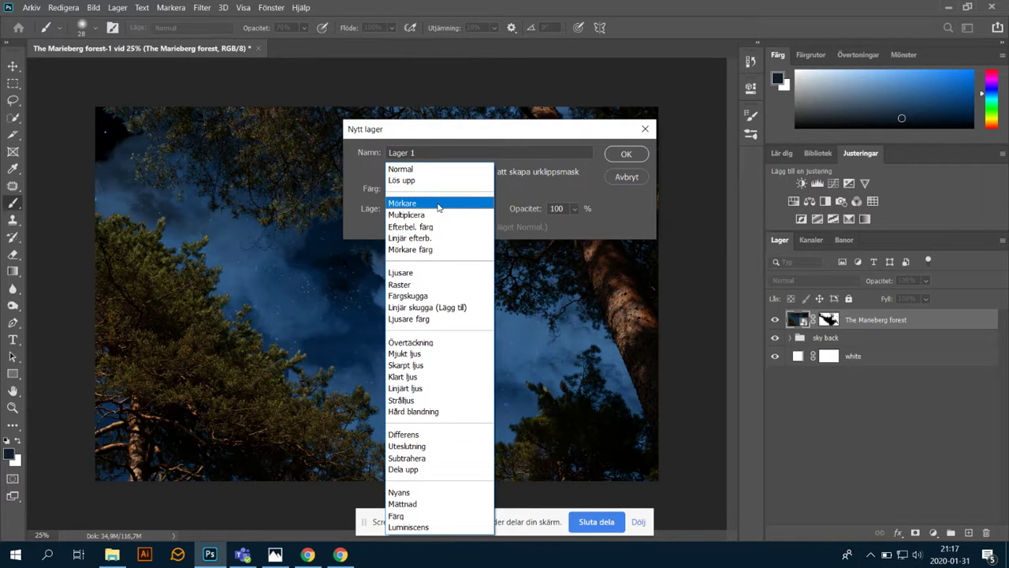
click(447, 343)
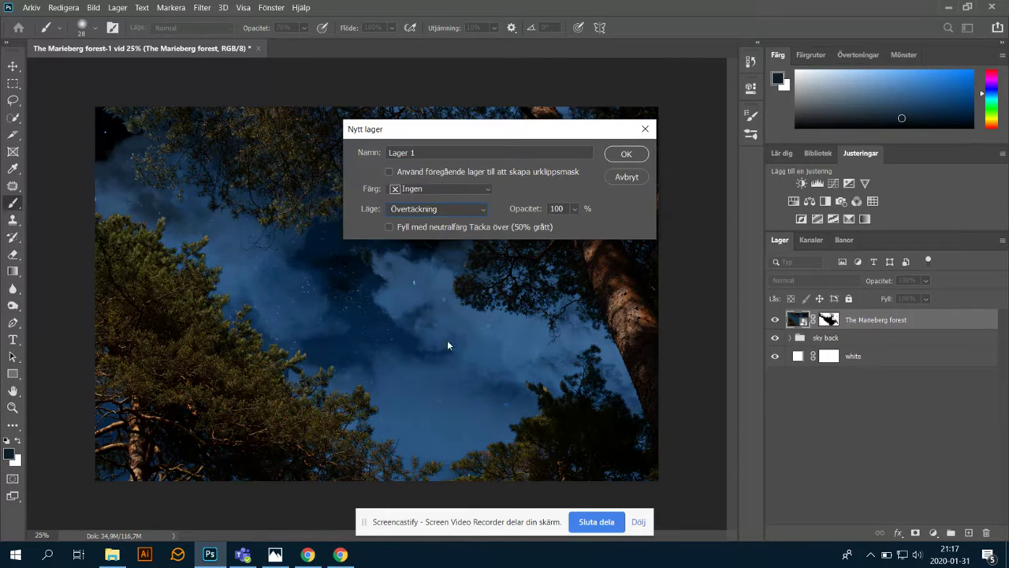
click(414, 225)
click(443, 154)
text(d&b)
click(627, 155)
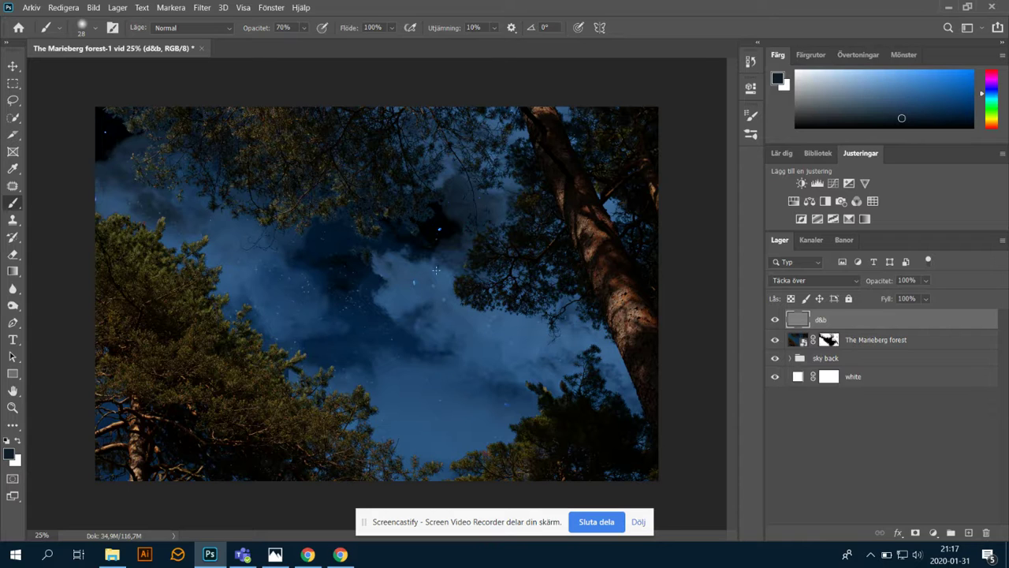
Step: Try darkening the middle sky on the d&b layer with a 369 px Mjuk rund brush, and undo the stroke
right_click(389, 272)
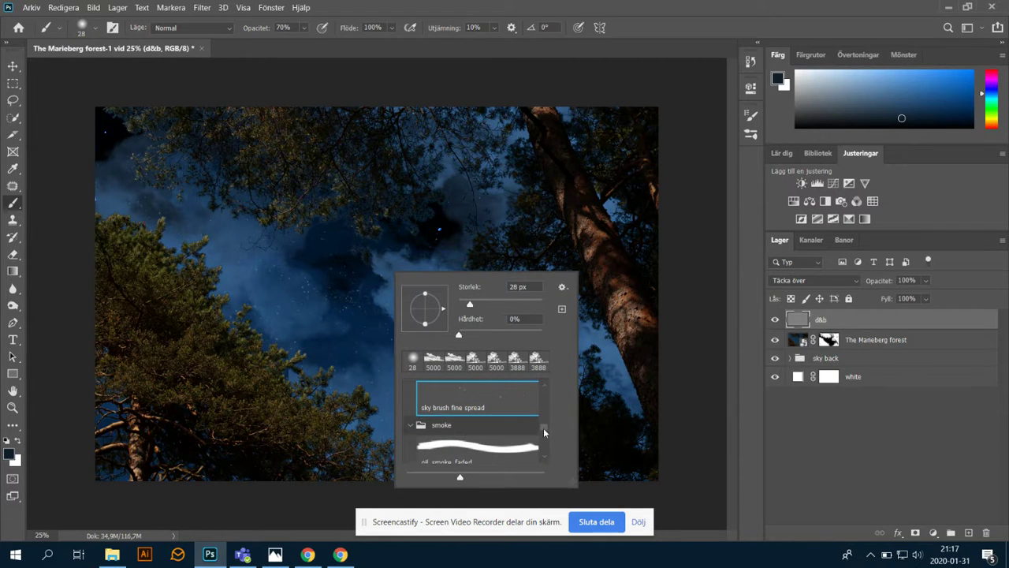
scroll(544, 428, up, 1)
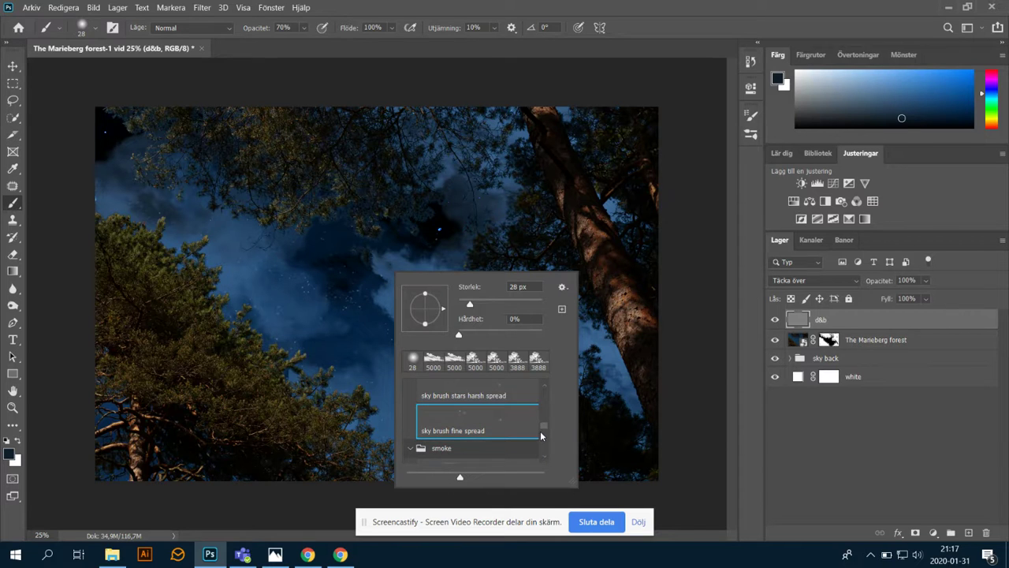
drag(543, 428, 544, 388)
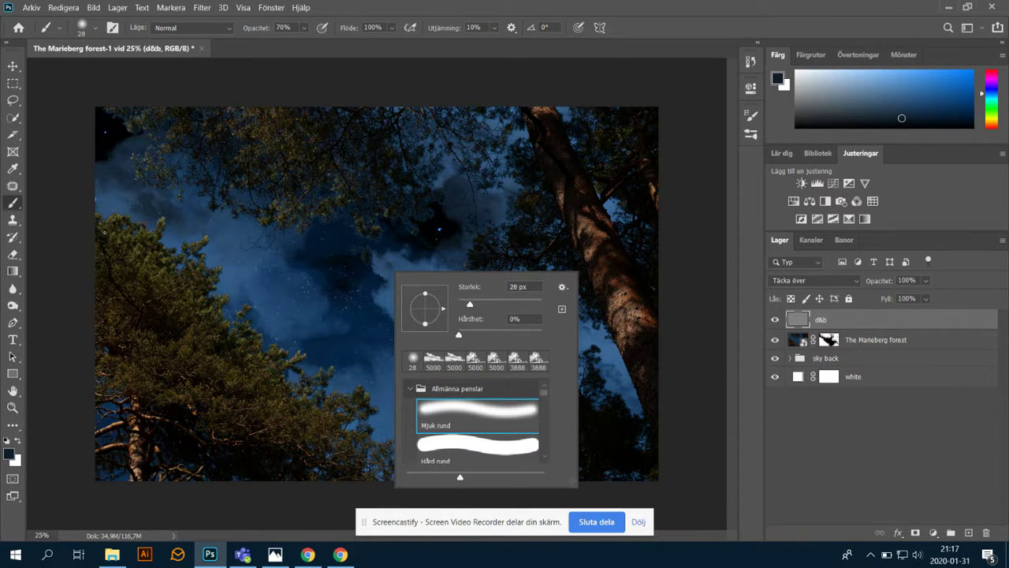
right_click(428, 270)
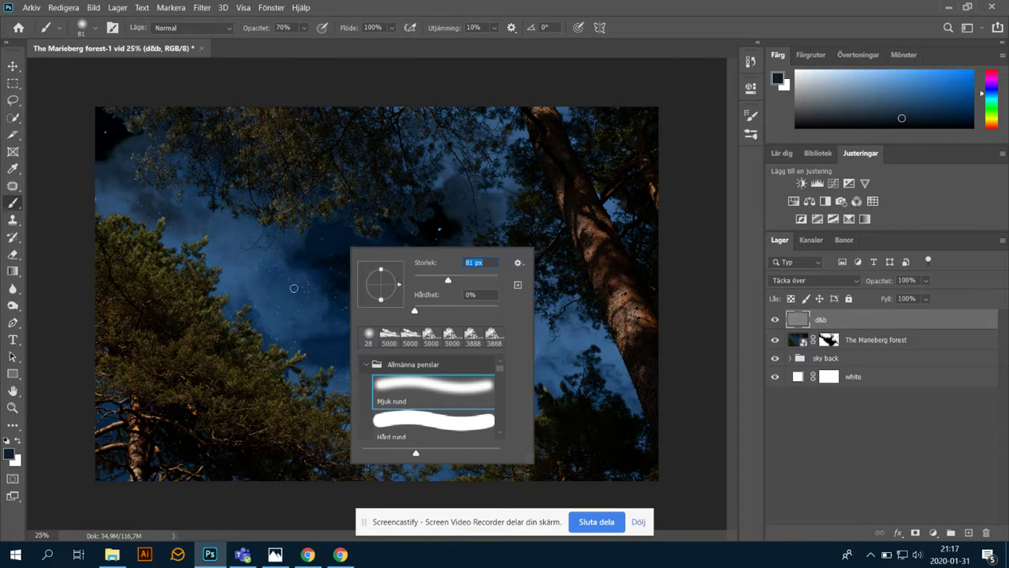
click(484, 279)
key(Return)
mouse_move(292, 292)
mouse_down()
mouse_move(346, 257)
mouse_move(407, 289)
mouse_move(376, 332)
mouse_move(408, 376)
mouse_move(283, 406)
mouse_move(308, 391)
mouse_move(399, 423)
mouse_up()
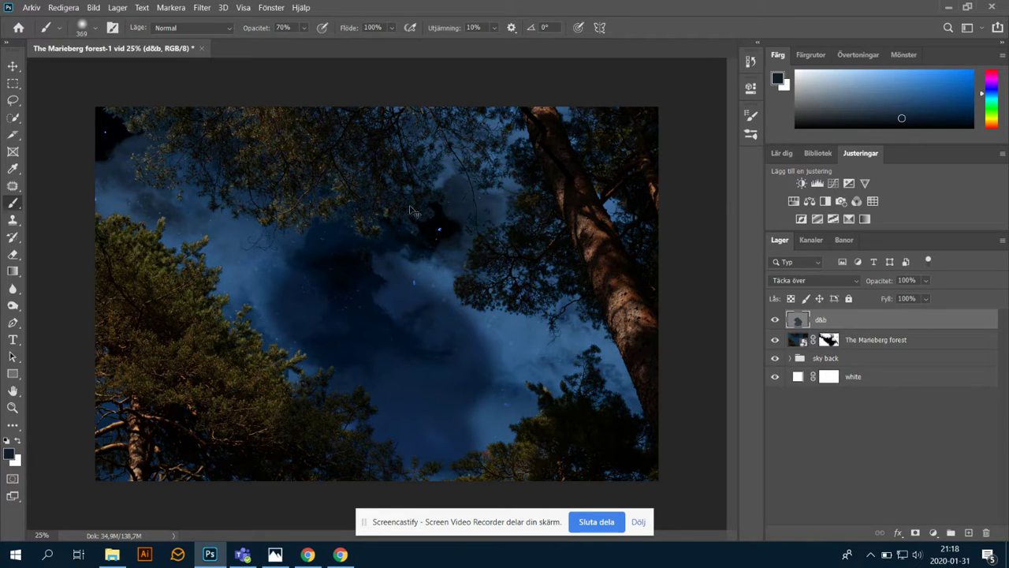
key(ctrl+z)
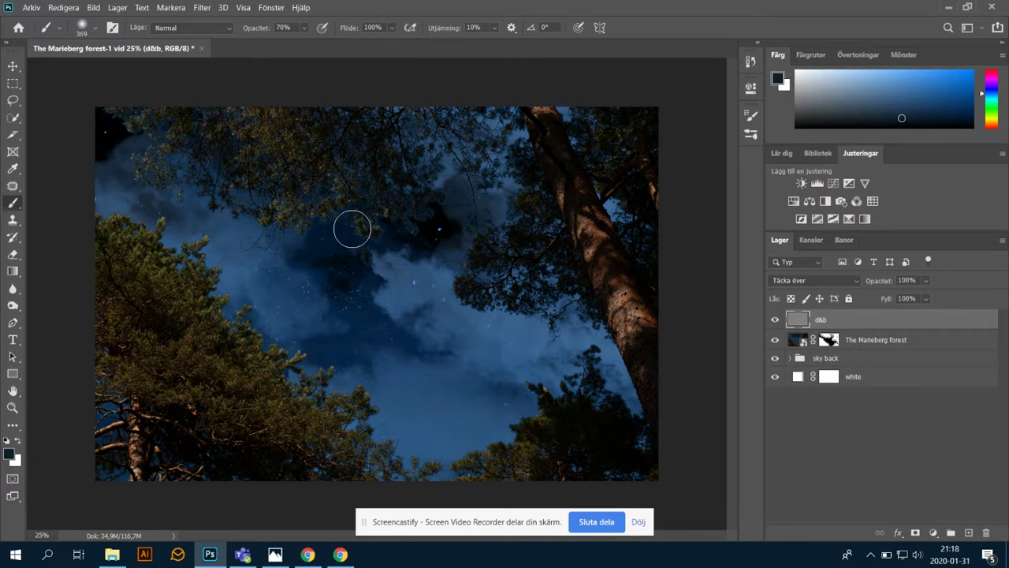
Step: Try burning the middle sky on the d&b layer with the Burn tool set to Skuggor (shadows), and undo it
key(o)
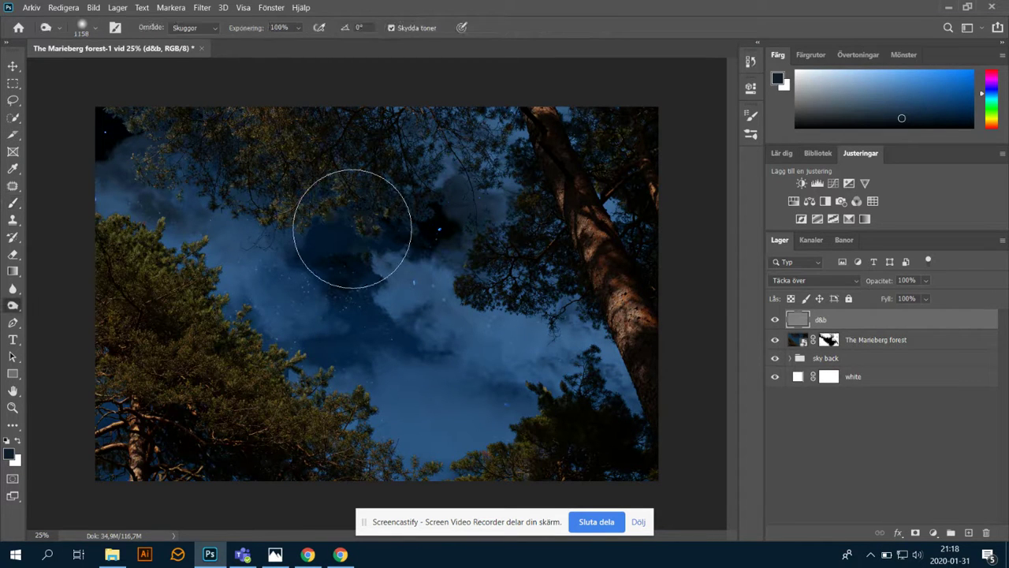
right_click(16, 309)
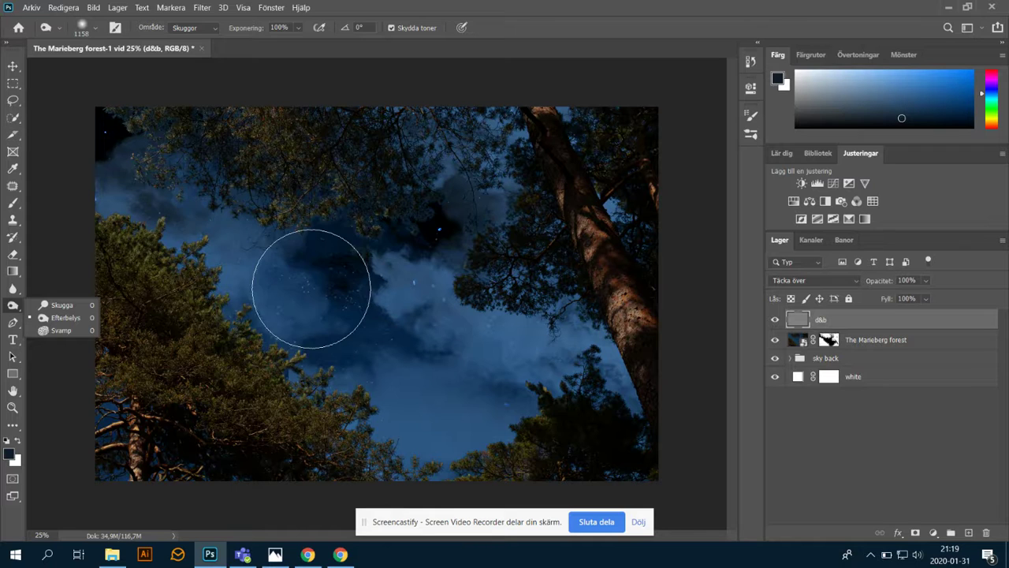
mouse_move(300, 288)
mouse_down()
mouse_move(282, 286)
mouse_move(294, 329)
mouse_move(495, 450)
mouse_move(354, 297)
mouse_move(367, 320)
mouse_up()
key(ctrl+z)
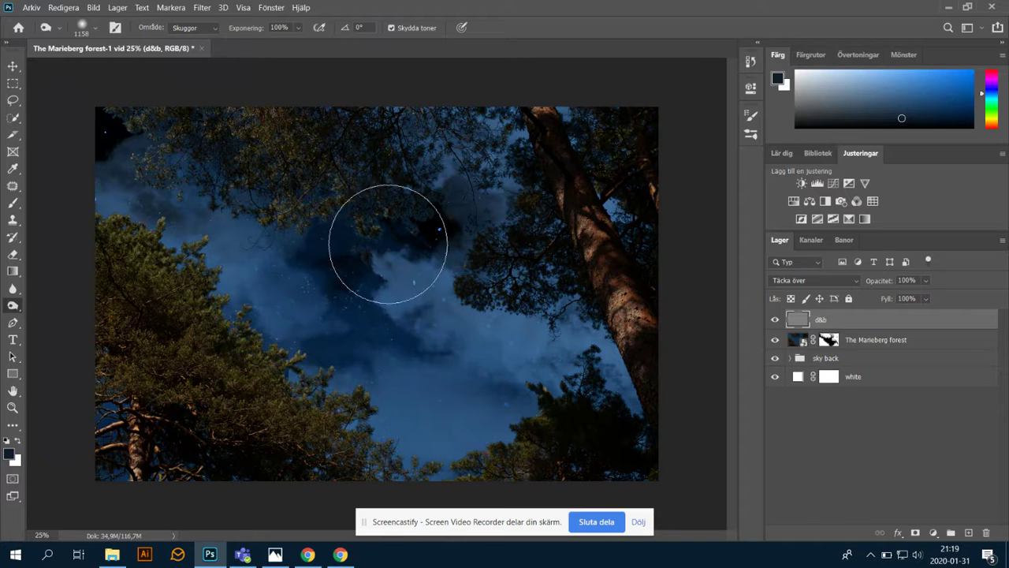
Step: Try burning the bright clouds on the d&b layer with the Burn tool's range set to Högdagrar (highlights)
click(214, 29)
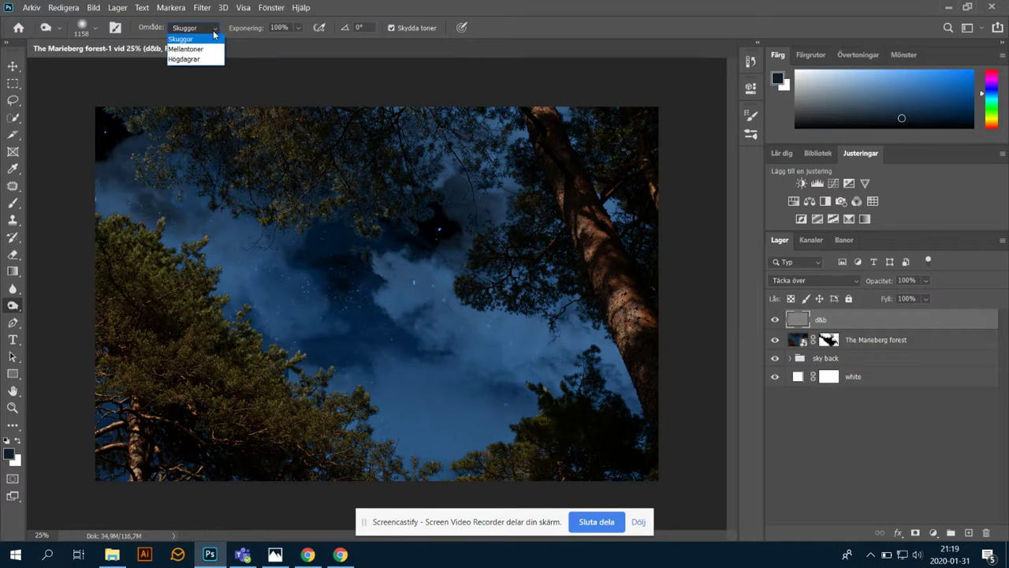
click(192, 60)
mouse_move(434, 270)
mouse_down()
mouse_move(456, 317)
mouse_move(453, 300)
mouse_move(509, 354)
mouse_move(436, 305)
mouse_move(461, 325)
mouse_up()
key(ctrl+z)
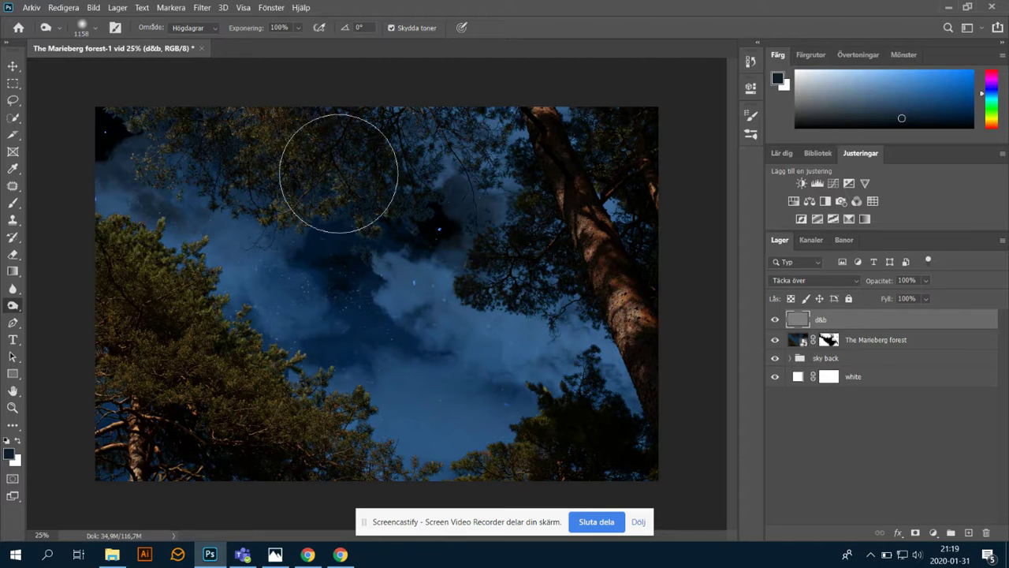
mouse_move(385, 264)
mouse_down()
mouse_move(524, 353)
mouse_move(427, 302)
mouse_move(481, 329)
mouse_up()
Step: Return the Burn tool's range to Skuggor, test it on the clouds in the middle sky, and undo the stroke
click(194, 28)
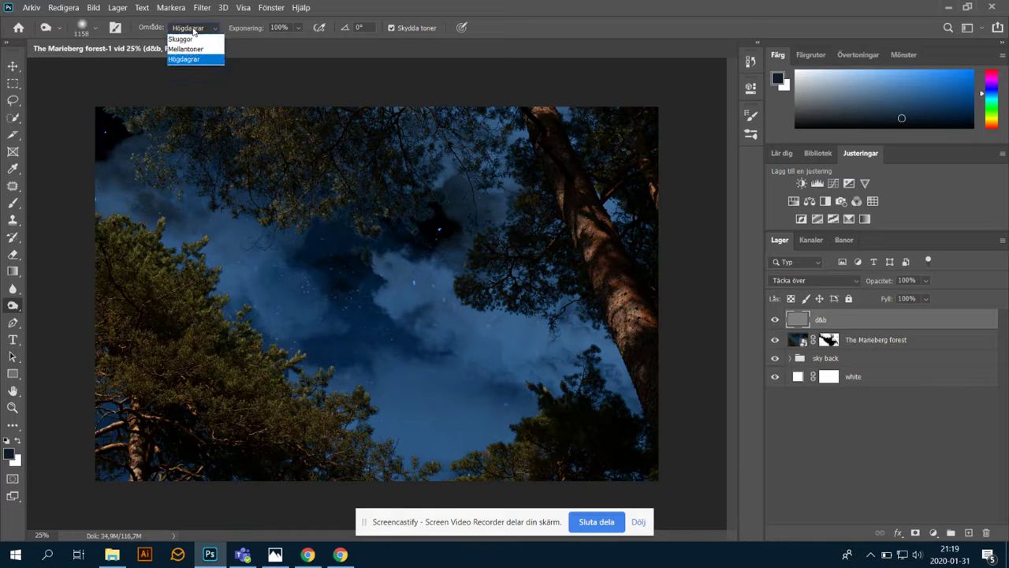
click(183, 36)
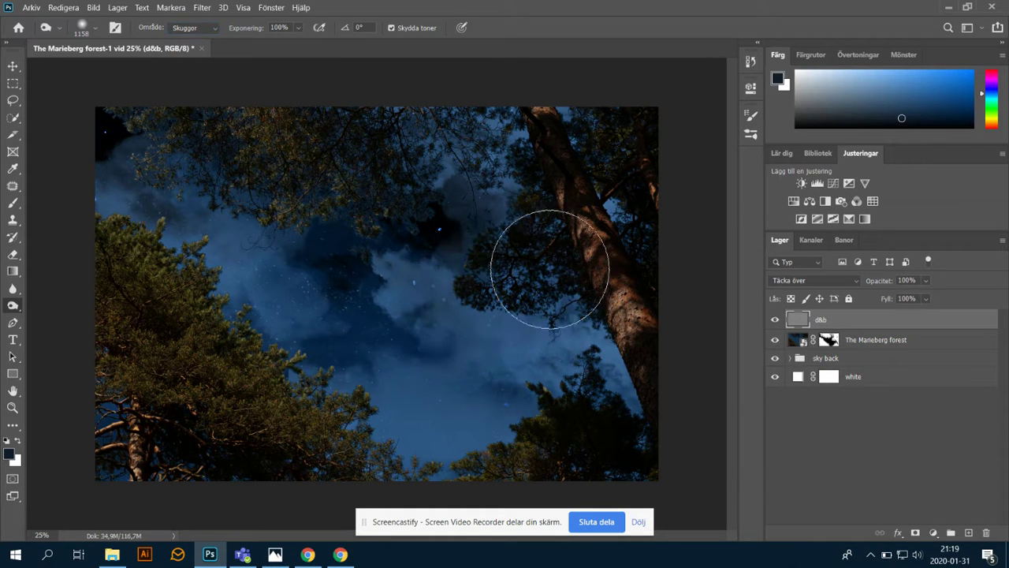
mouse_move(333, 329)
mouse_down()
mouse_move(200, 277)
mouse_move(218, 240)
mouse_move(207, 221)
mouse_move(204, 234)
mouse_move(225, 253)
mouse_move(373, 254)
mouse_move(434, 235)
mouse_move(384, 213)
mouse_move(250, 254)
mouse_move(409, 308)
mouse_move(389, 396)
mouse_move(406, 434)
mouse_move(433, 437)
mouse_move(390, 426)
mouse_move(327, 380)
mouse_move(210, 259)
mouse_move(151, 229)
mouse_move(202, 239)
mouse_move(296, 298)
mouse_move(373, 420)
mouse_move(426, 454)
mouse_move(364, 404)
mouse_move(325, 316)
mouse_move(253, 280)
mouse_move(217, 238)
mouse_move(249, 220)
mouse_move(538, 372)
mouse_move(344, 368)
mouse_move(273, 348)
mouse_move(230, 302)
mouse_move(255, 314)
mouse_move(224, 306)
mouse_move(187, 235)
mouse_move(120, 225)
mouse_move(280, 280)
mouse_move(271, 283)
mouse_move(275, 270)
mouse_move(483, 287)
mouse_move(364, 366)
mouse_move(413, 413)
mouse_move(387, 414)
mouse_move(416, 418)
mouse_move(279, 323)
mouse_move(411, 381)
mouse_move(349, 374)
mouse_move(294, 241)
mouse_move(299, 300)
mouse_move(331, 295)
mouse_up()
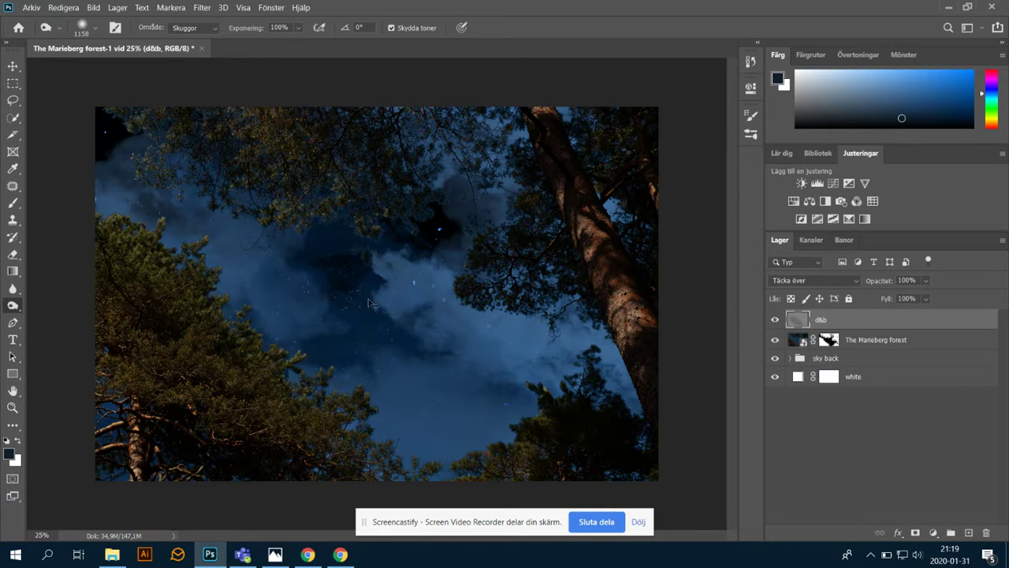
key(ctrl+z)
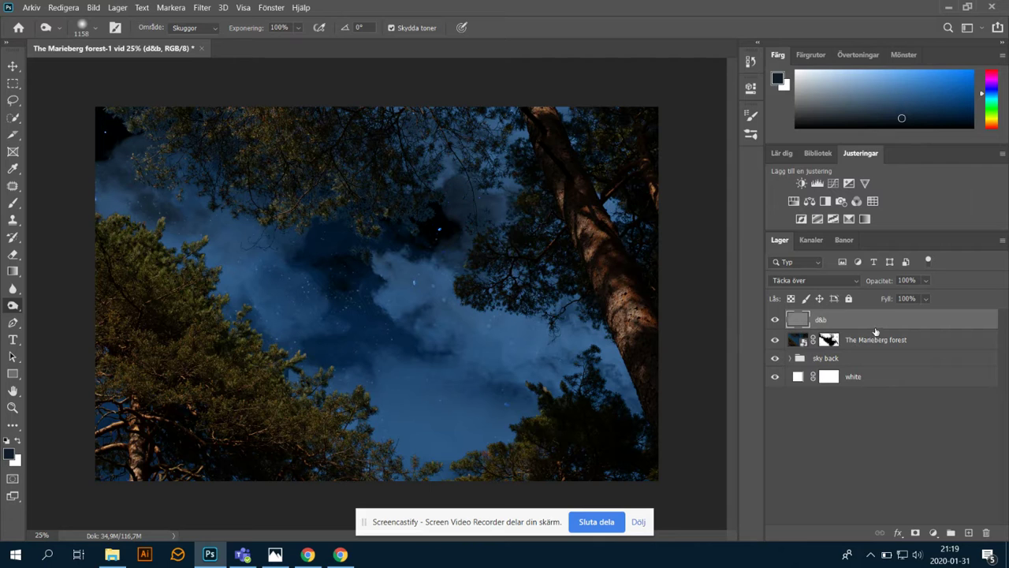
Step: Clip the d&b layer to The Marieberg forest layer beneath it
drag(858, 328, 853, 326)
alt+click(853, 327)
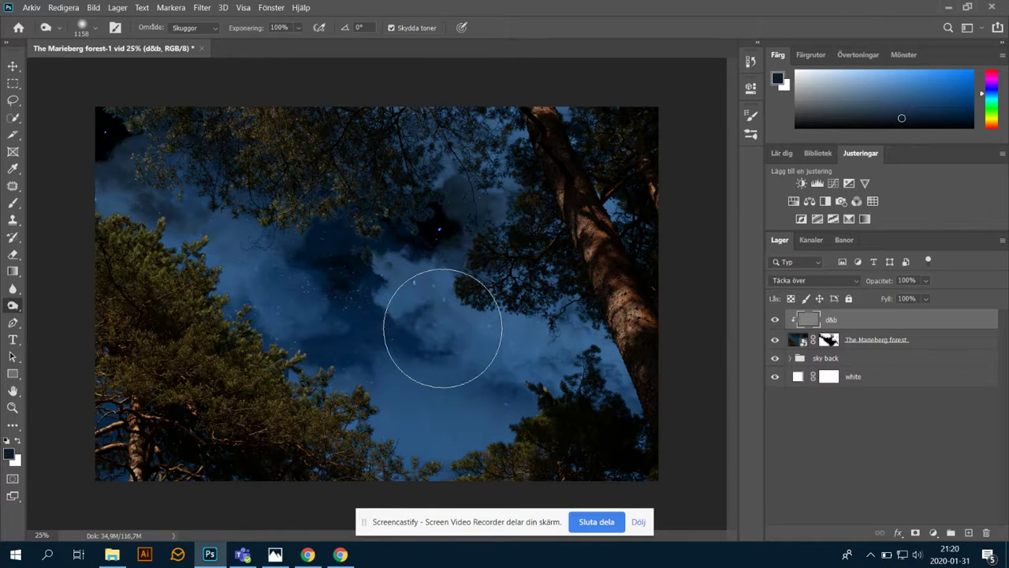
Step: Burn the d&b layer with the 1158 px brush, and with a 417 px brush over the overhead branches, right trunk and lower trees
drag(328, 365, 361, 355)
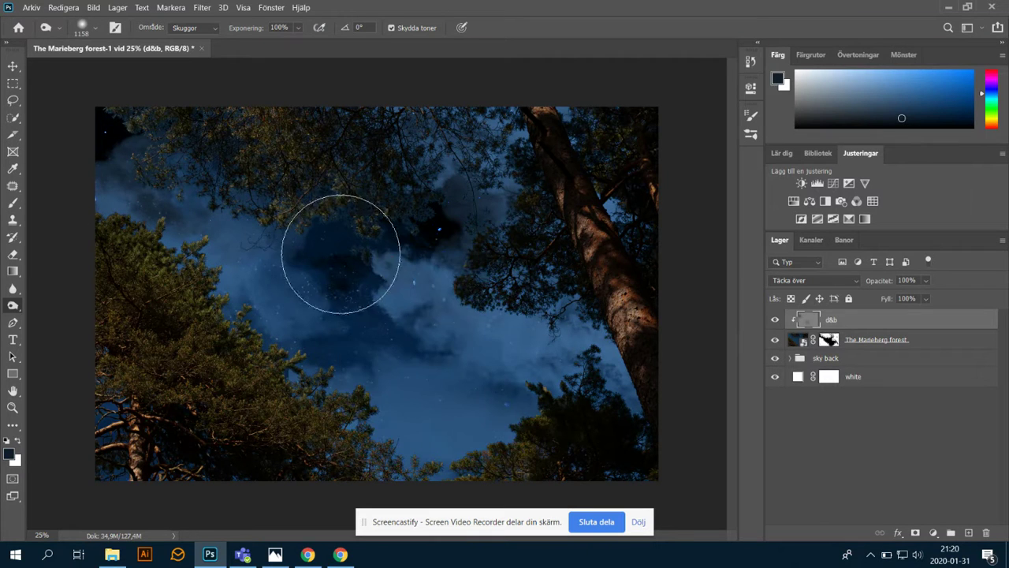
right_click(342, 249)
drag(483, 293, 477, 288)
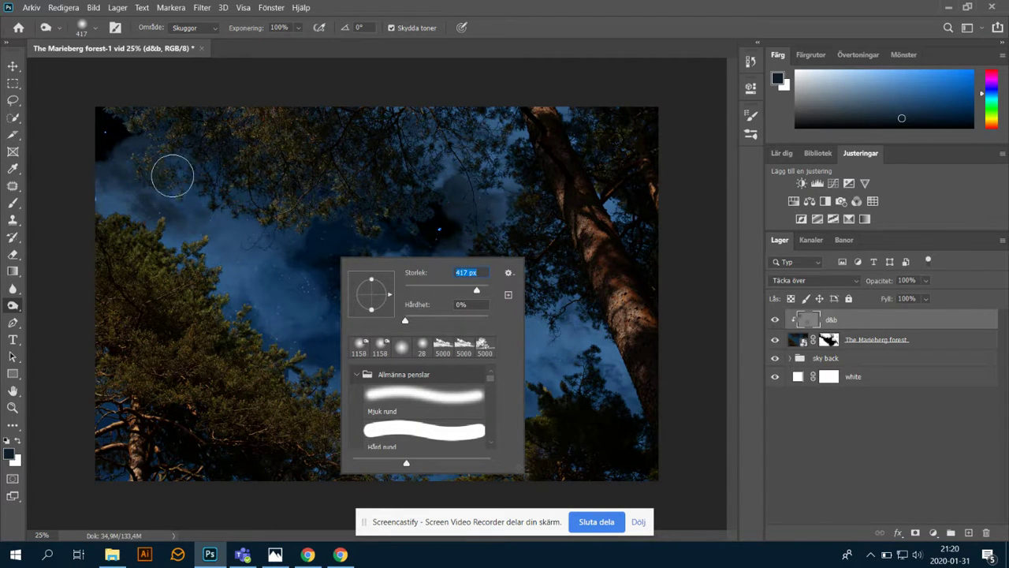
key(Return)
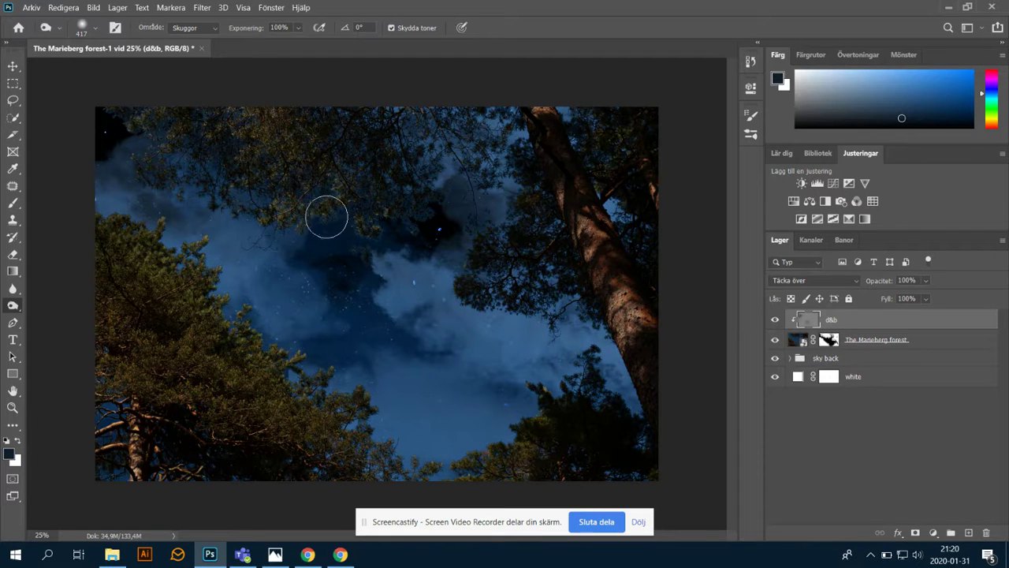
mouse_move(350, 222)
mouse_down()
mouse_move(375, 250)
mouse_move(364, 259)
mouse_move(359, 239)
mouse_move(425, 168)
mouse_move(441, 192)
mouse_move(413, 207)
mouse_move(436, 225)
mouse_move(451, 188)
mouse_move(436, 154)
mouse_move(531, 185)
mouse_move(506, 235)
mouse_move(477, 210)
mouse_move(453, 167)
mouse_move(478, 213)
mouse_move(485, 208)
mouse_move(471, 189)
mouse_move(543, 175)
mouse_move(539, 191)
mouse_move(466, 181)
mouse_move(508, 209)
mouse_move(461, 176)
mouse_move(493, 180)
mouse_move(526, 162)
mouse_move(490, 158)
mouse_move(491, 116)
mouse_move(598, 175)
mouse_move(429, 143)
mouse_move(420, 110)
mouse_move(647, 212)
mouse_move(434, 195)
mouse_move(453, 184)
mouse_move(450, 171)
mouse_move(531, 171)
mouse_move(576, 209)
mouse_move(501, 169)
mouse_move(520, 124)
mouse_move(493, 130)
mouse_move(543, 116)
mouse_move(673, 194)
mouse_up()
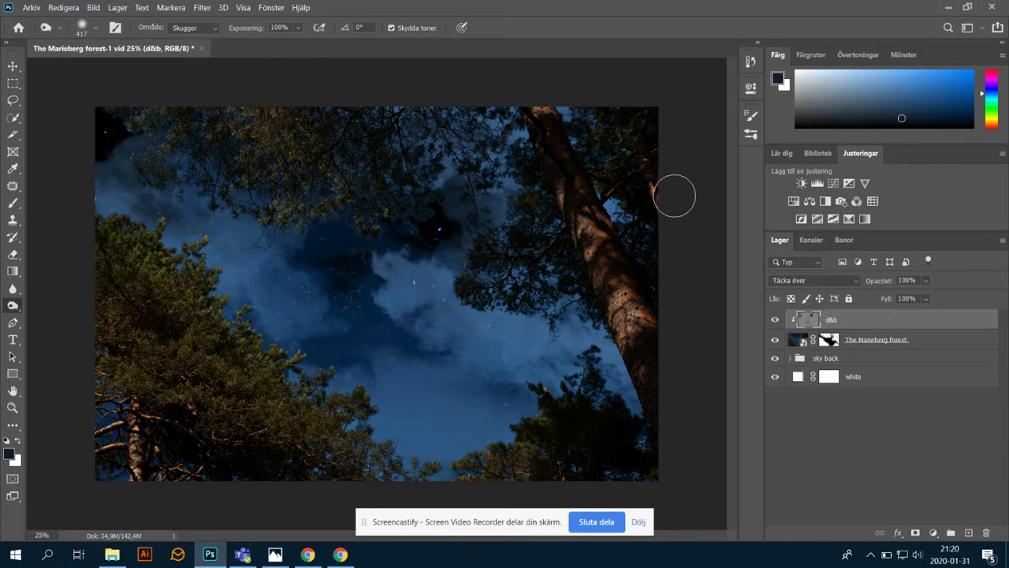
mouse_move(574, 329)
mouse_down()
mouse_move(541, 426)
mouse_move(580, 371)
mouse_move(605, 371)
mouse_move(549, 395)
mouse_move(503, 455)
mouse_move(456, 466)
mouse_move(447, 465)
mouse_up()
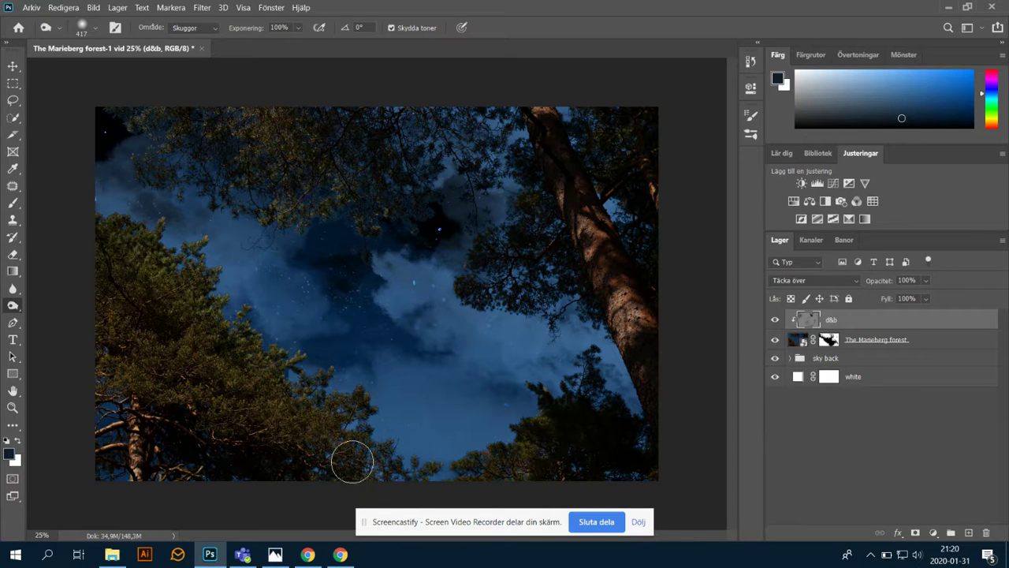
Step: Burn the upper middle branches and the foliage in the photo's upper-left corner on the d&b layer with the 417 px brush
mouse_move(482, 190)
mouse_down()
mouse_move(514, 163)
mouse_move(506, 173)
mouse_move(479, 137)
mouse_move(493, 114)
mouse_move(375, 115)
mouse_move(448, 125)
mouse_up()
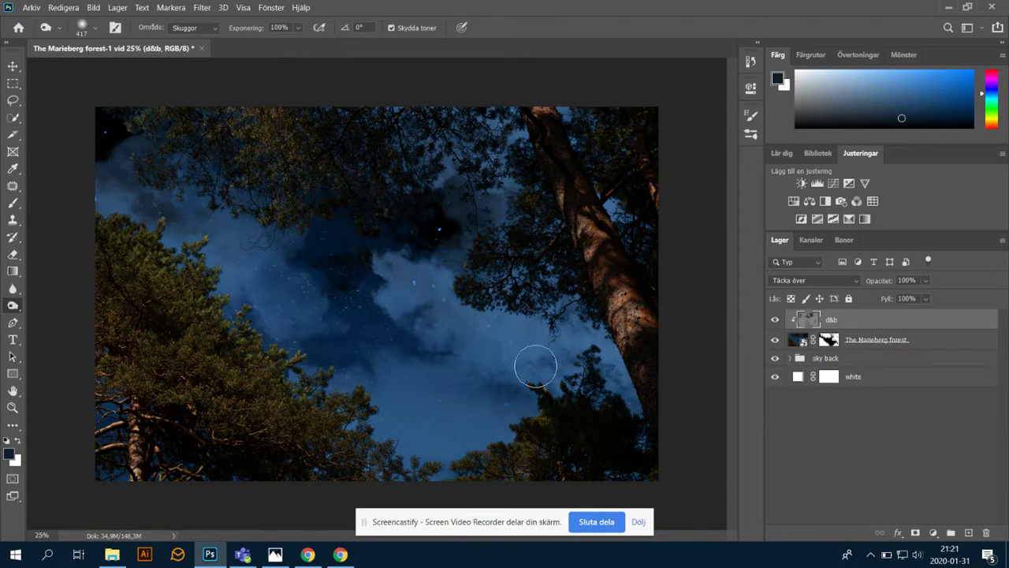
drag(140, 105, 128, 124)
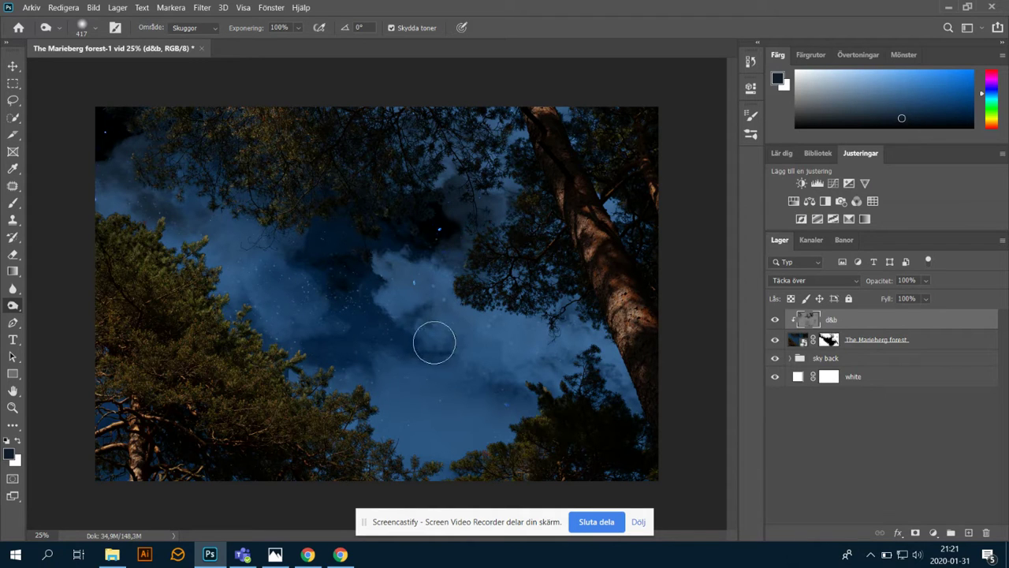
click(138, 174)
mouse_move(135, 153)
mouse_down()
mouse_move(386, 172)
mouse_move(356, 186)
mouse_move(137, 166)
mouse_move(135, 156)
mouse_move(175, 164)
mouse_up()
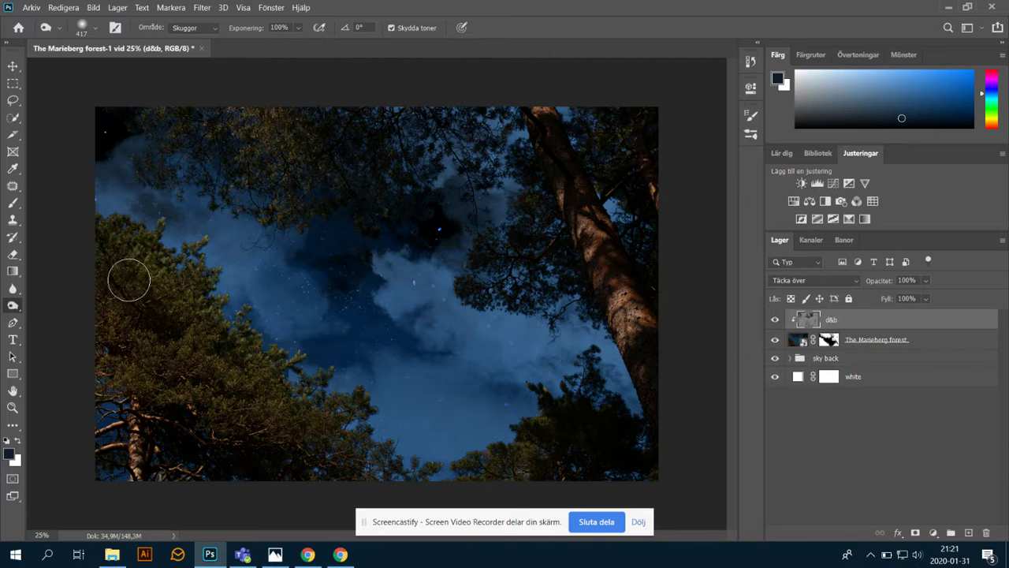
Step: Burn the left tree and middle branches on the d&b layer with a 1457 px brush, and compare the layer hidden and shown
right_click(232, 276)
drag(363, 302, 368, 300)
click(159, 259)
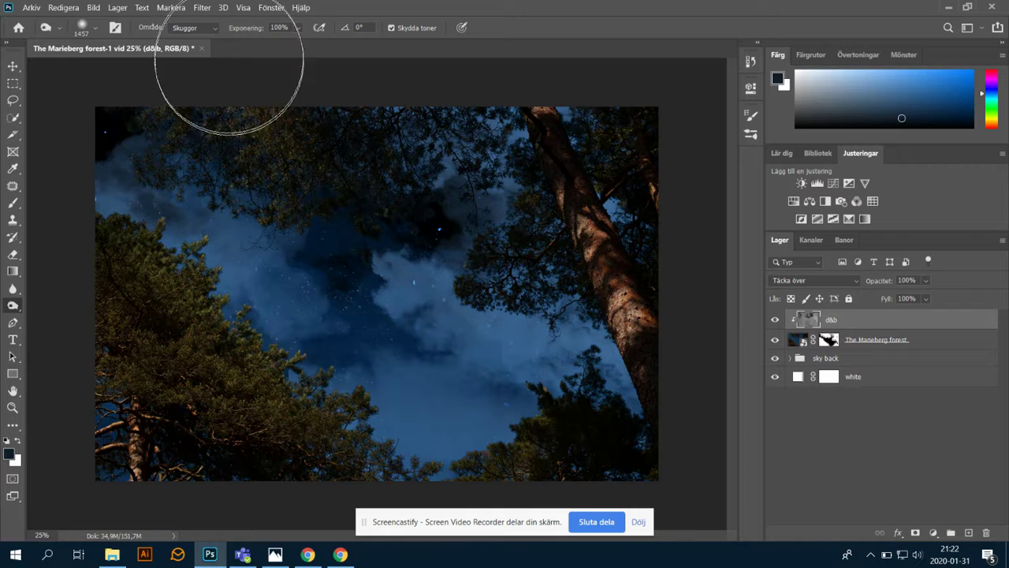
drag(465, 270, 435, 230)
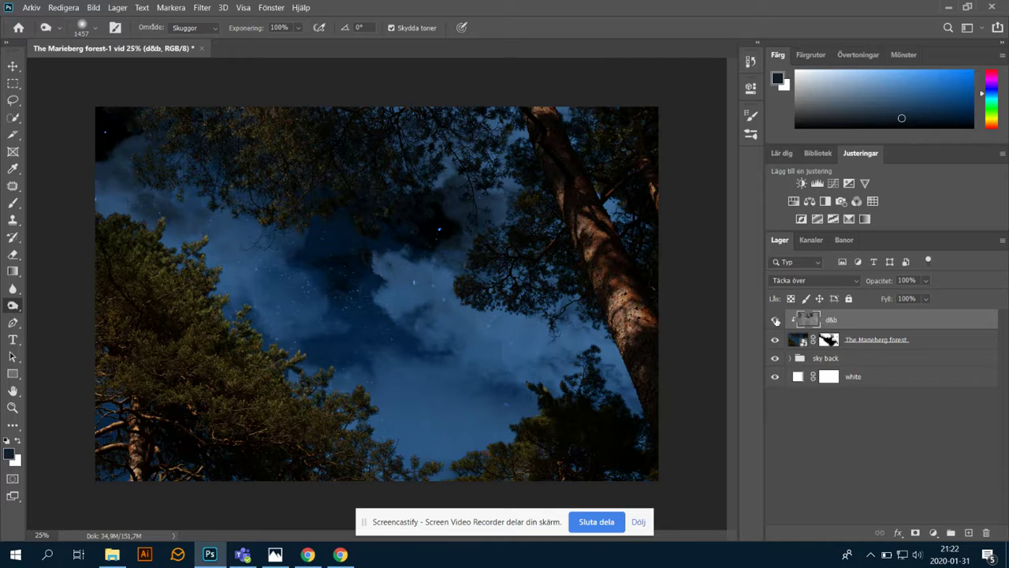
click(776, 320)
click(776, 319)
click(776, 320)
click(776, 320)
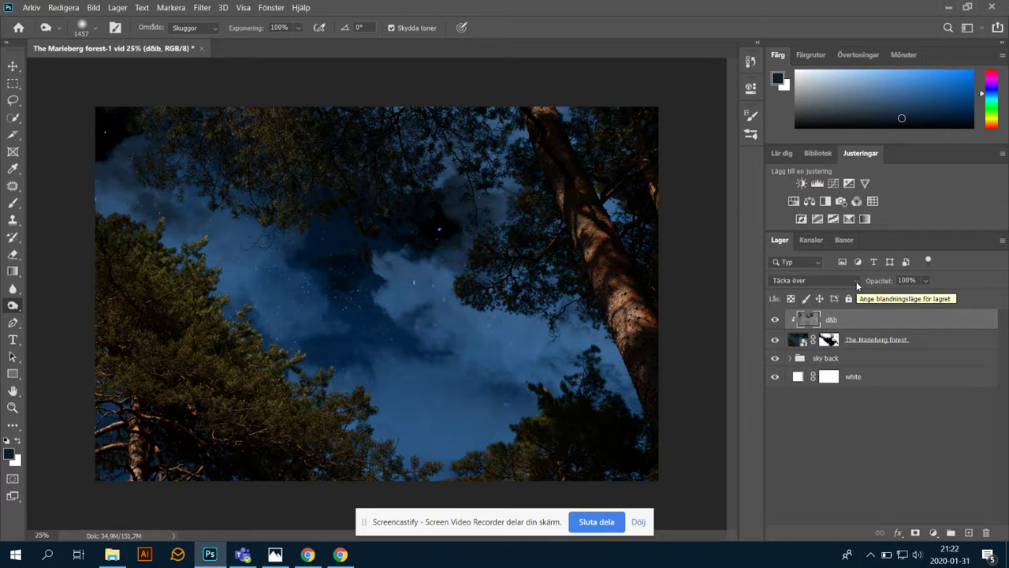
Step: Expand the sky back group, select its paint brush layer, and compare the image with that layer hidden and shown
click(790, 358)
click(812, 502)
click(777, 499)
click(776, 500)
click(777, 500)
click(778, 500)
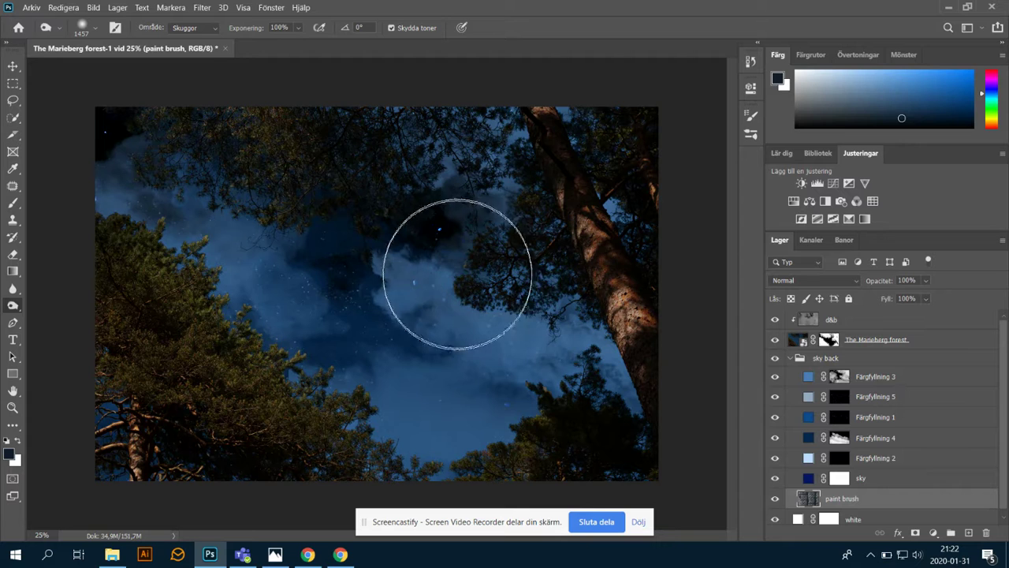
Step: Try to paint out the bright star in the middle clouds on the paint brush layer with a 193 px soft Brush
key(b)
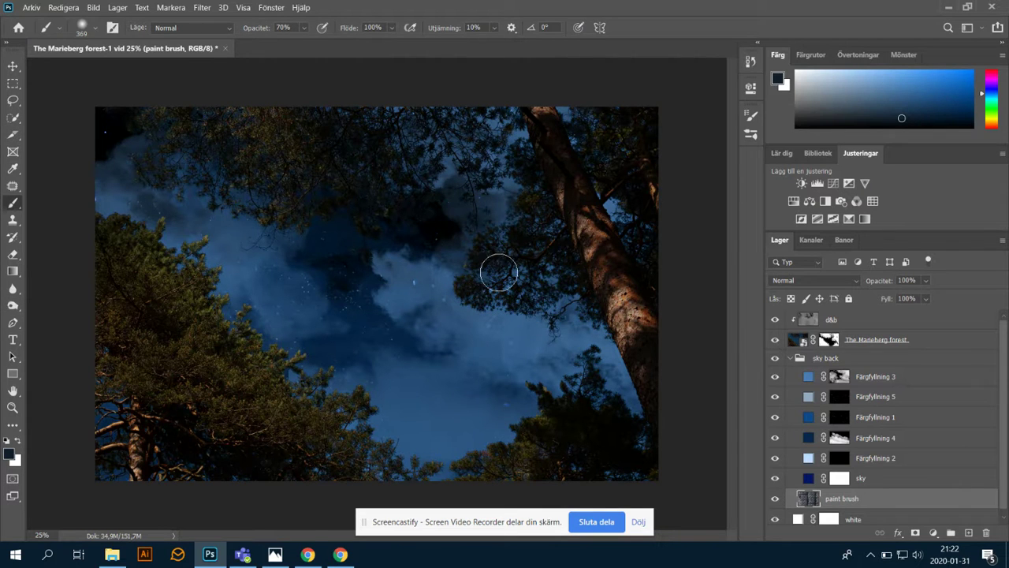
right_click(413, 284)
drag(541, 315, 536, 315)
click(418, 282)
Step: Try stamping white stars on the middle clouds with the sky brush stars harsh spread brush at 100% opacity, sized 32 px
right_click(429, 297)
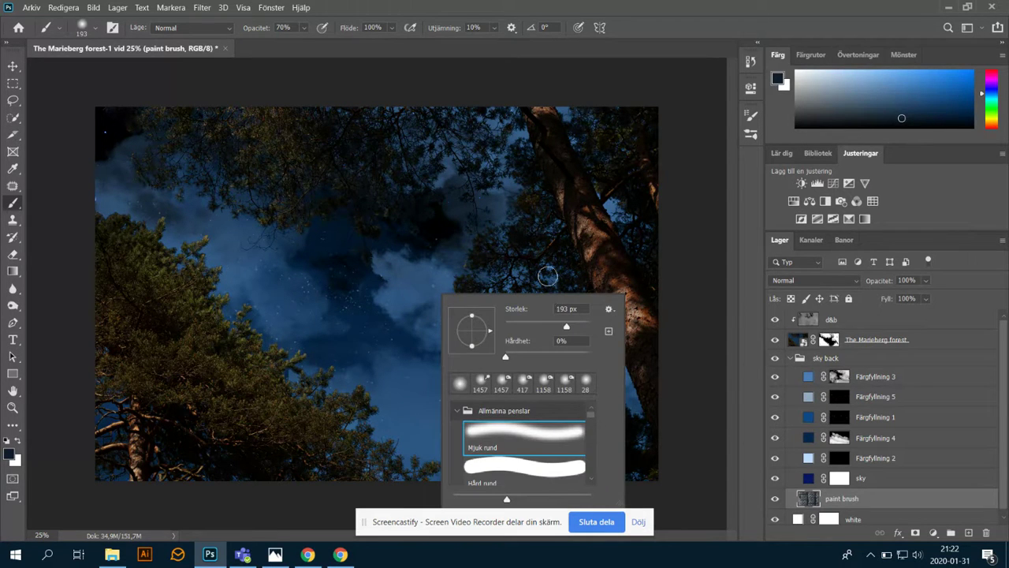
drag(590, 415, 590, 443)
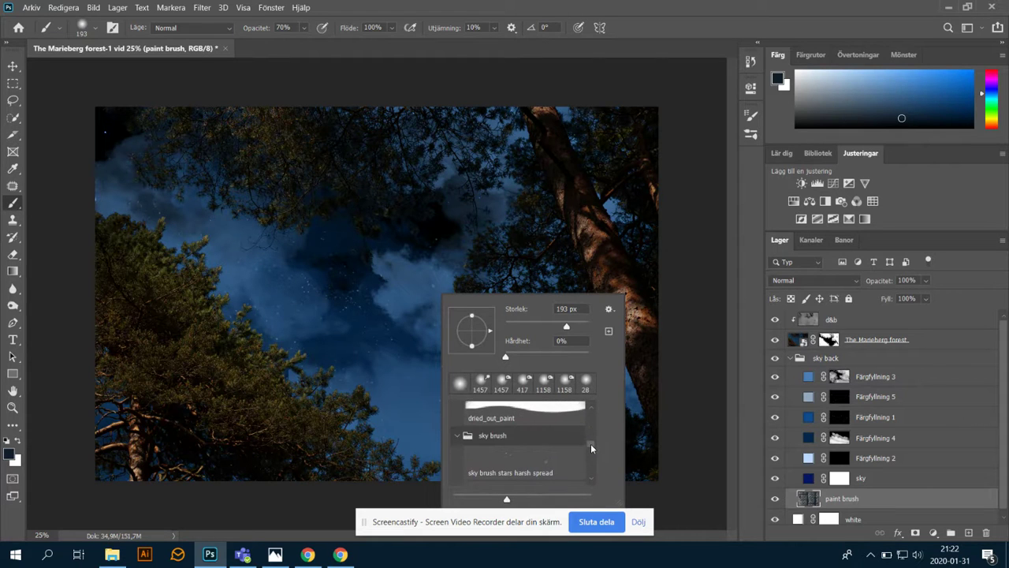
click(551, 462)
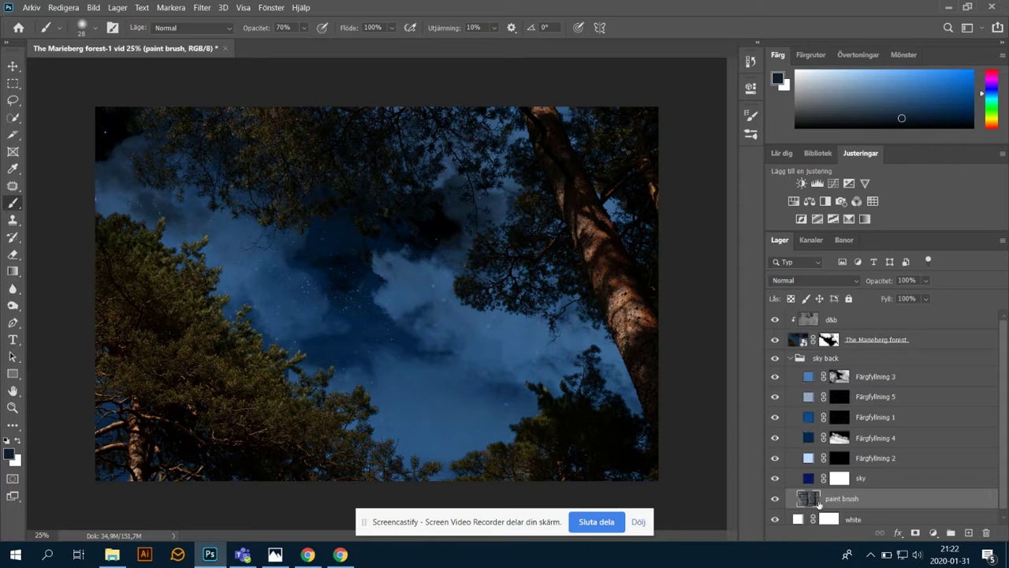
key(x)
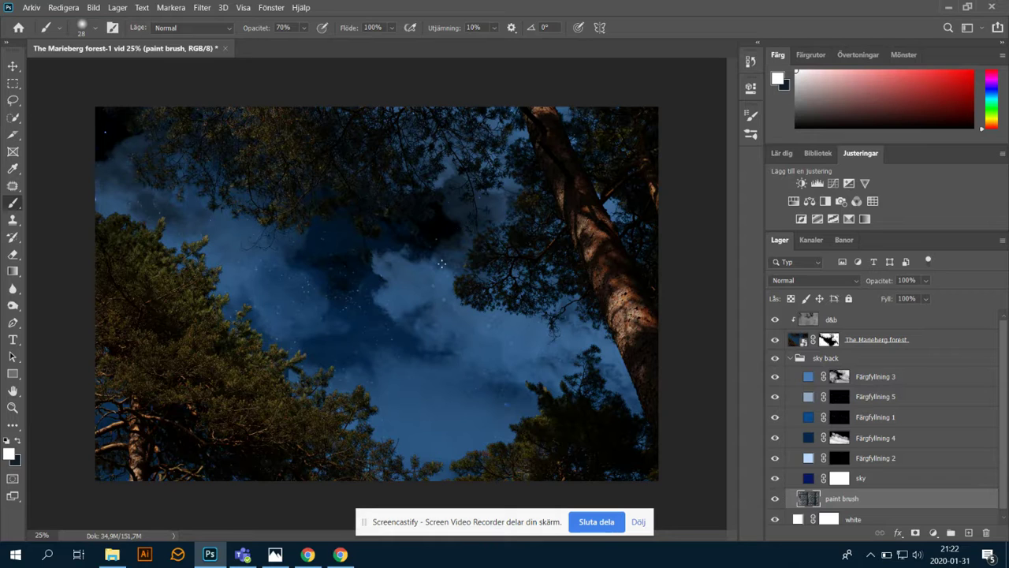
click(302, 29)
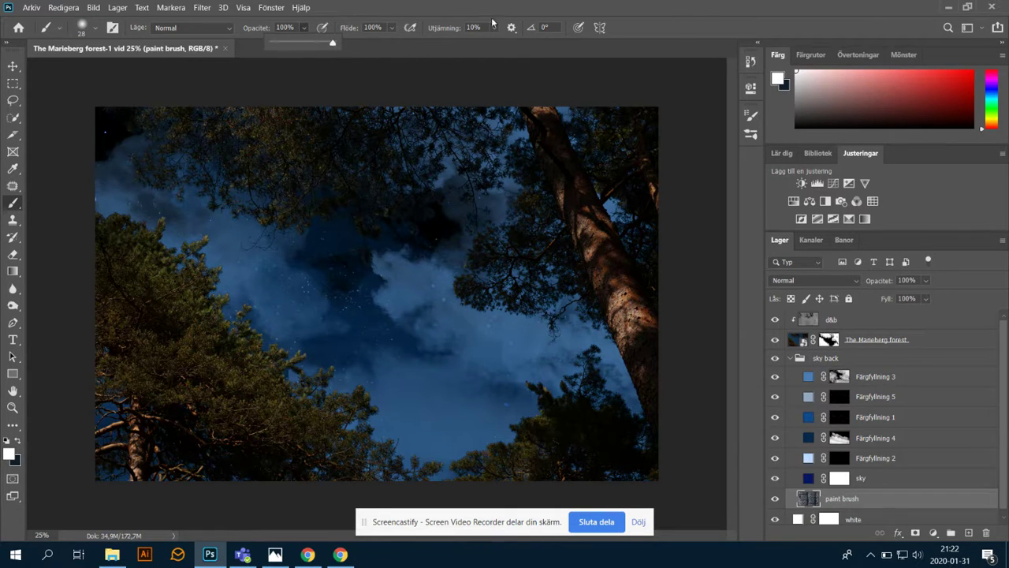
right_click(436, 280)
drag(516, 313, 519, 313)
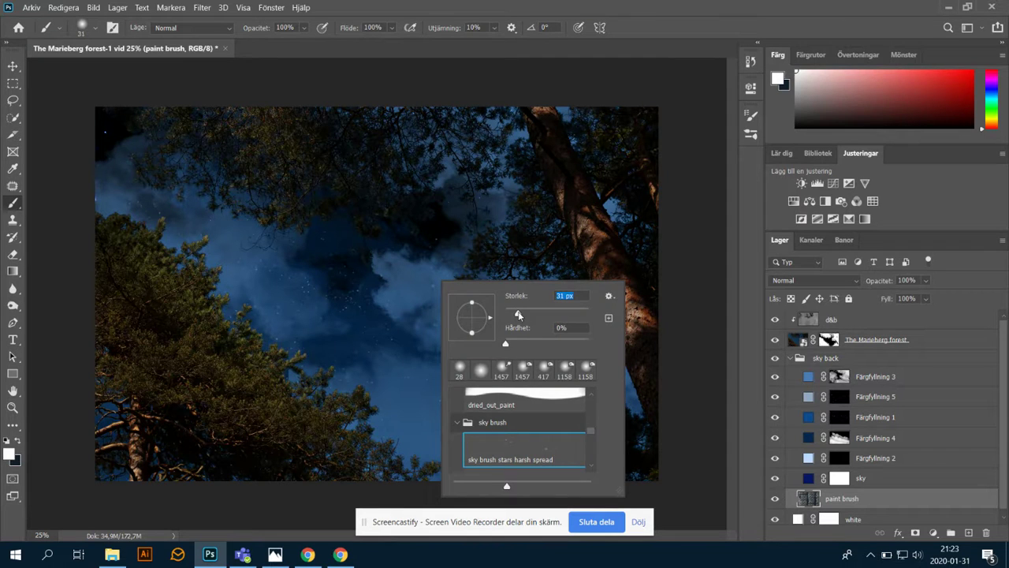
key(Return)
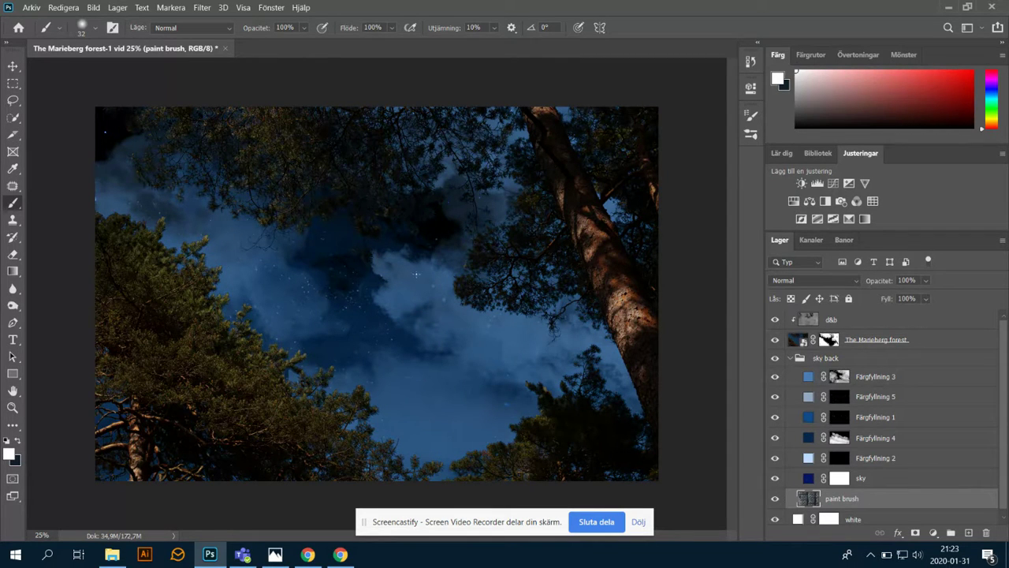
Step: Isolate the paint brush layer to examine its painted texture, and show all the layers again
alt+click(775, 499)
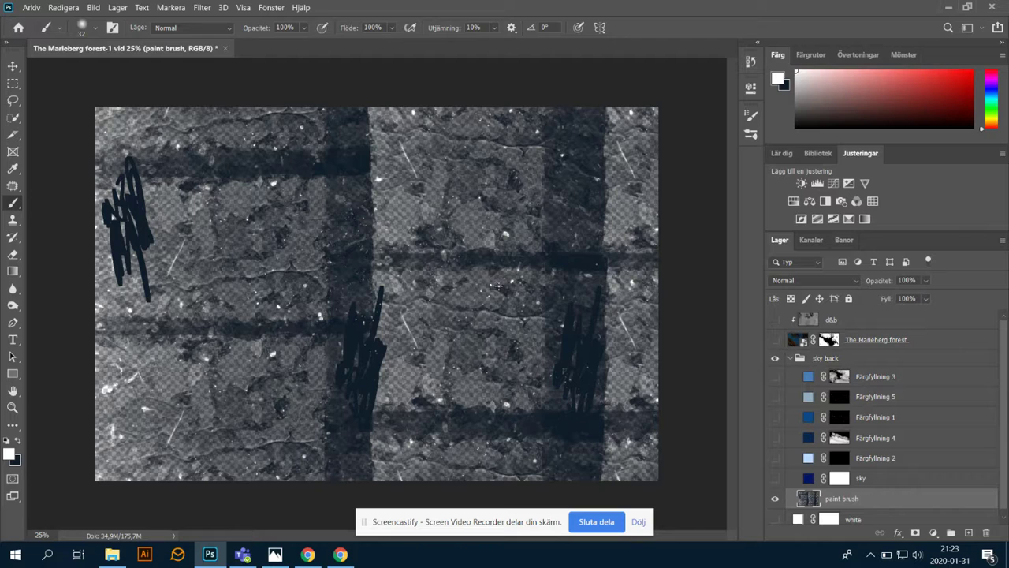
alt+click(776, 500)
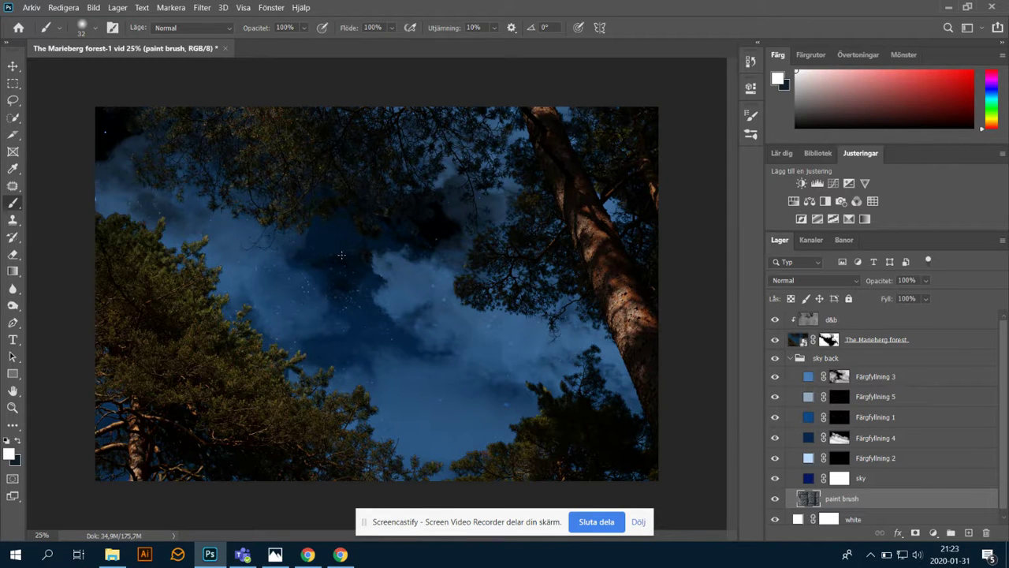
key(ctrl+z)
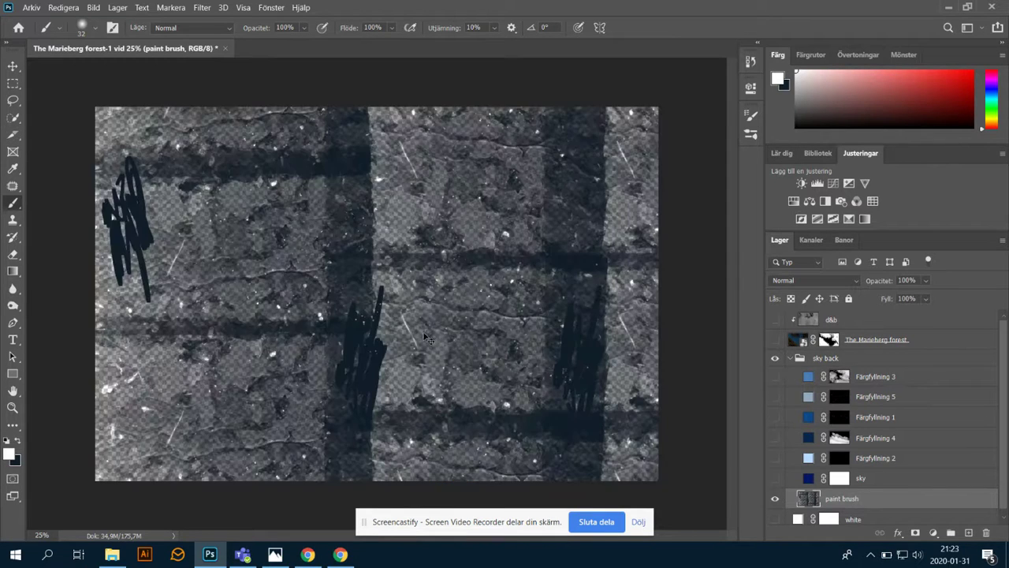
key(ctrl+shift+z)
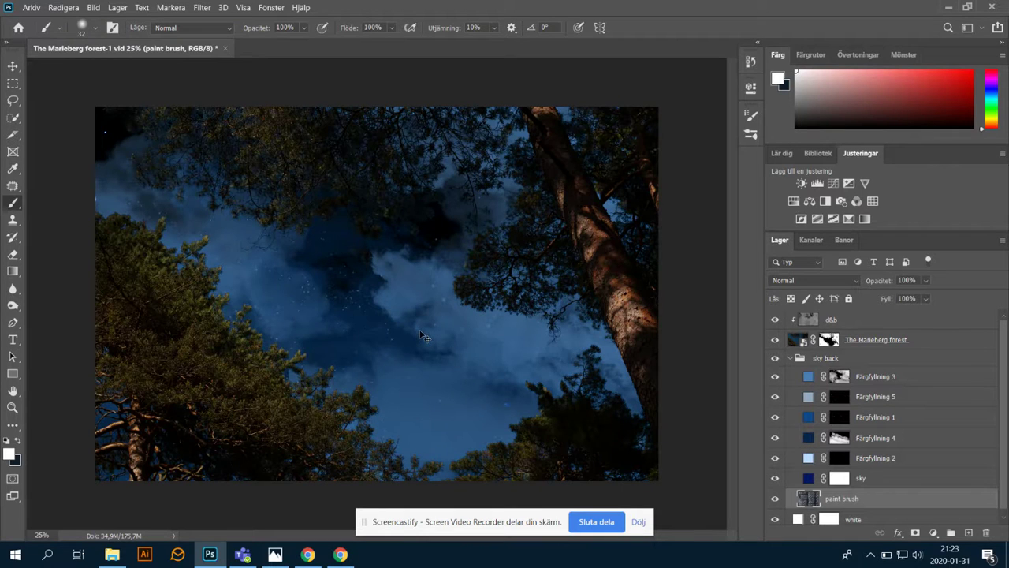
Step: Undo the recent painting on the paint brush layer and set the star brush size to 56 px
right_click(384, 255)
key(Escape)
right_click(374, 269)
drag(466, 296, 476, 296)
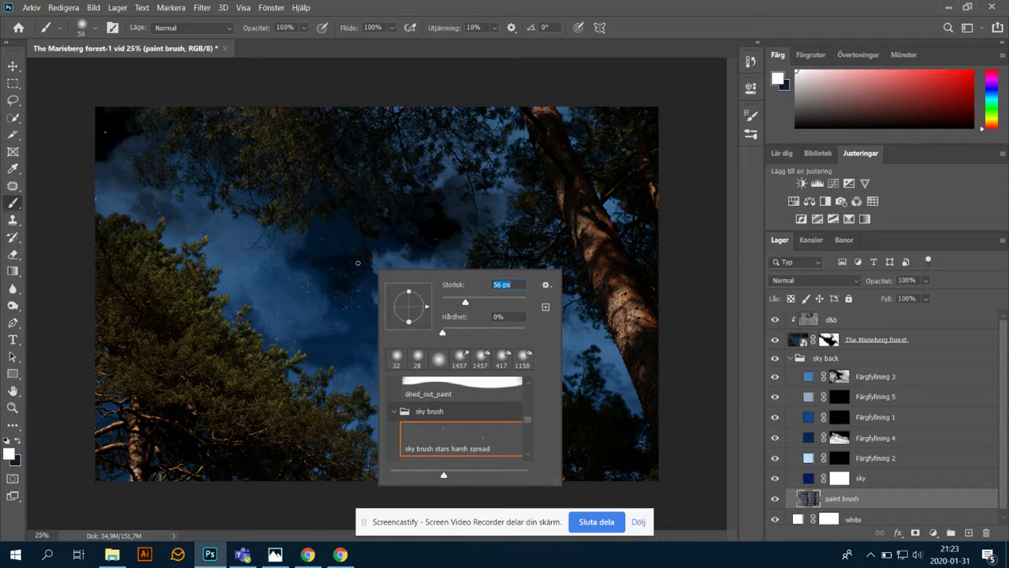
key(Return)
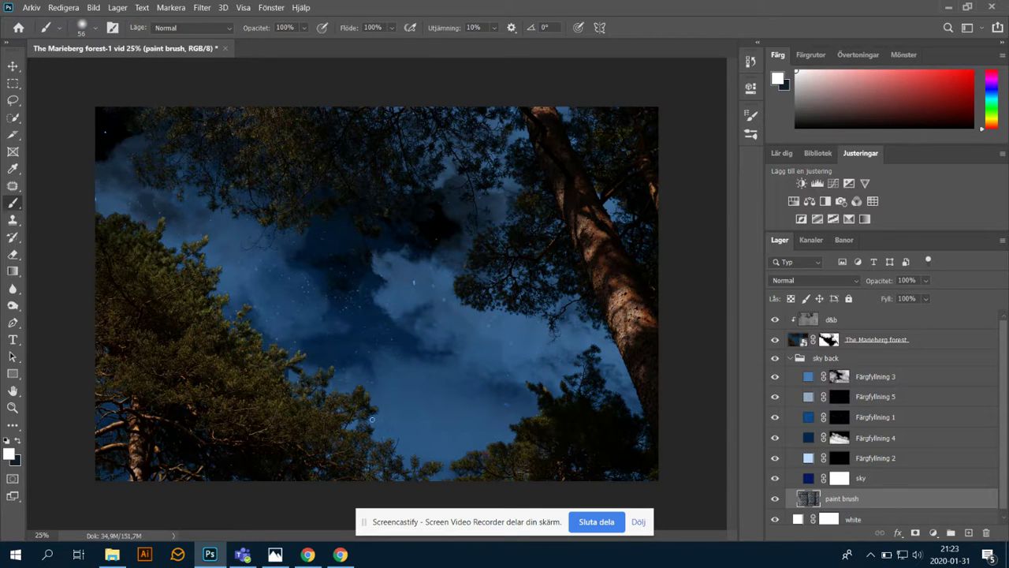
Step: Paint over the bright star in the middle clouds with a 56 px Mjuk rund brush in the dark foreground colour
right_click(336, 352)
click(370, 420)
click(385, 416)
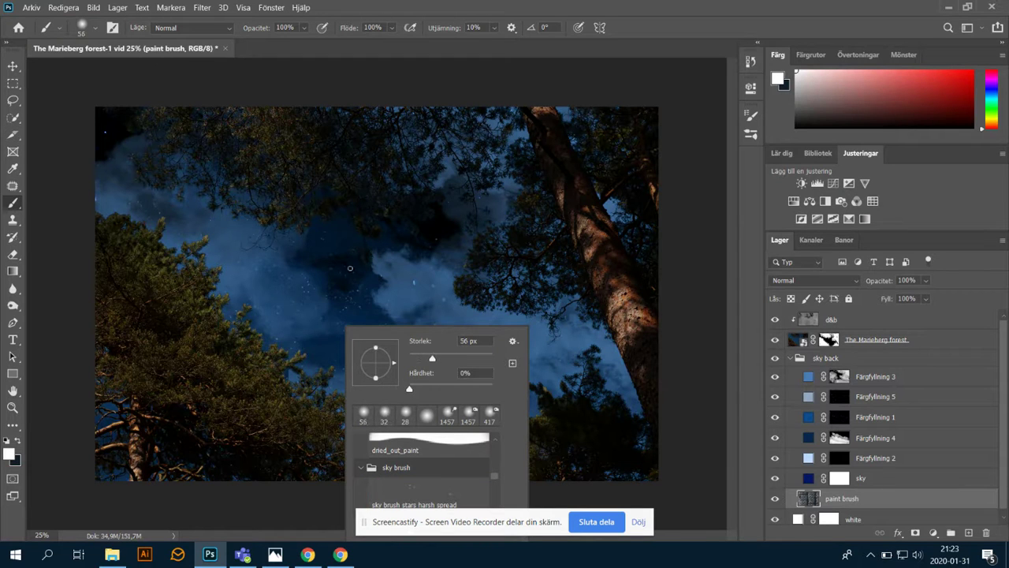
click(414, 280)
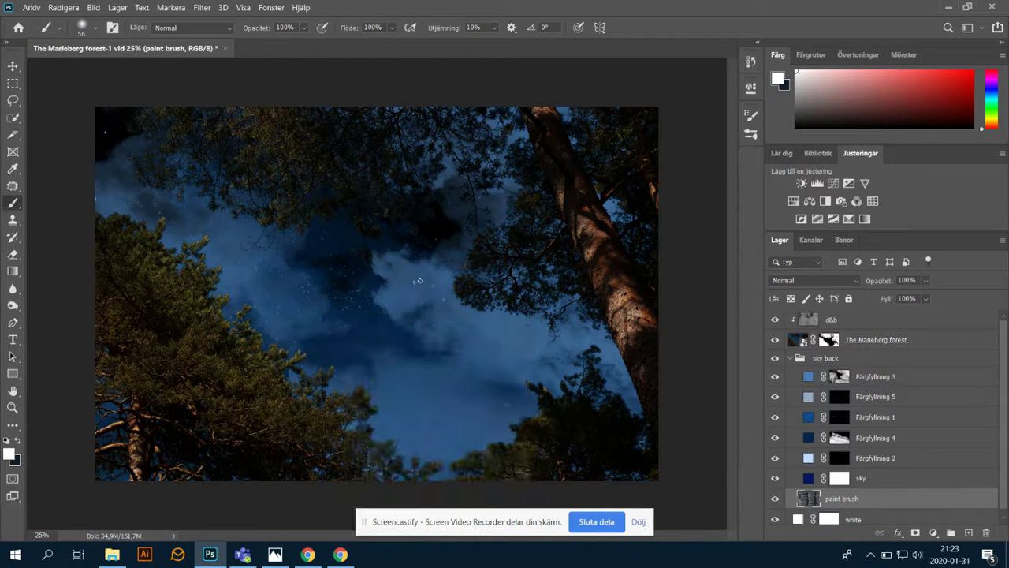
alt+click(409, 288)
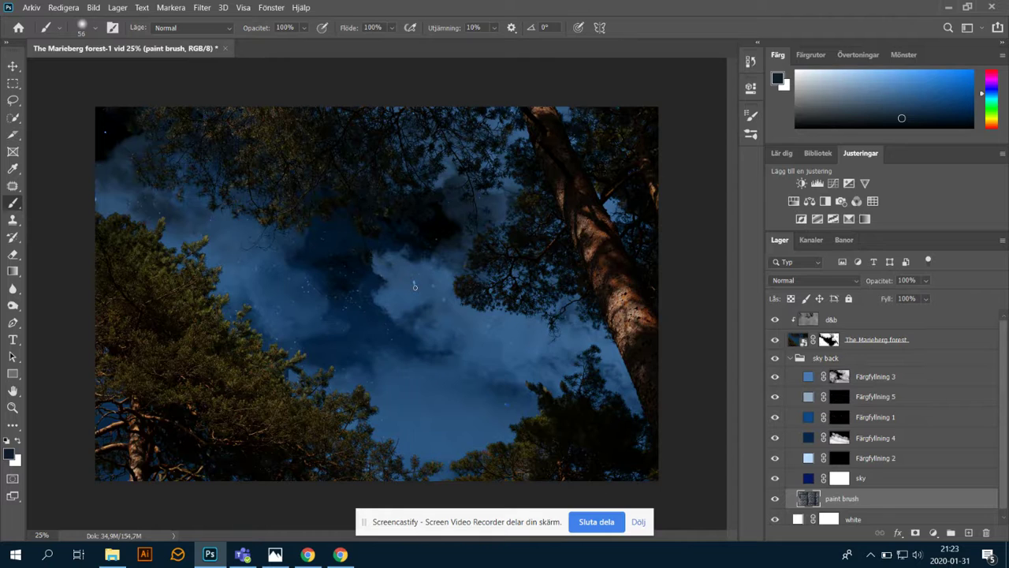
right_click(413, 286)
scroll(572, 438, up, 3)
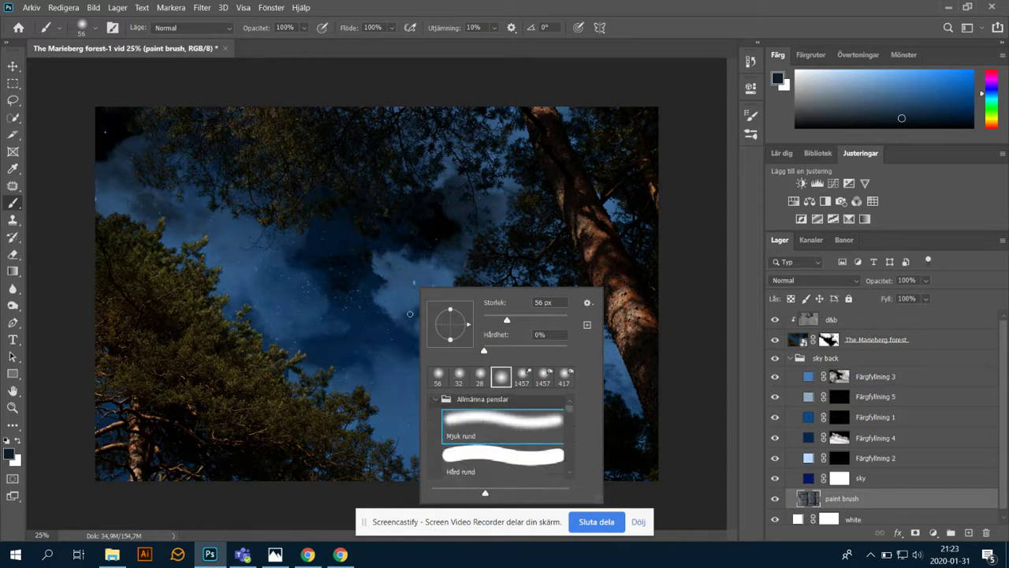
click(418, 283)
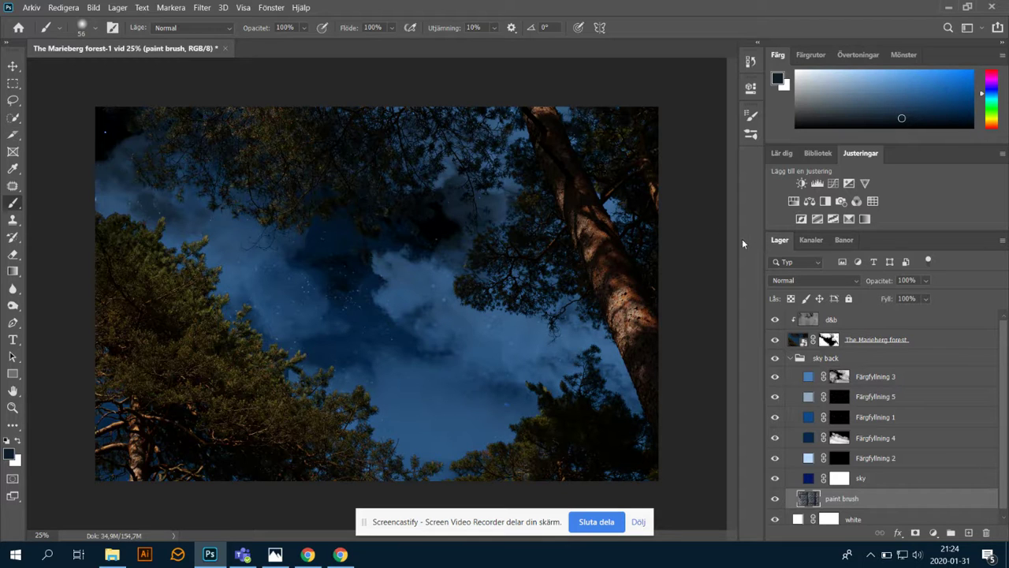
Step: Collapse the sky back group and select the d&b layer
click(791, 358)
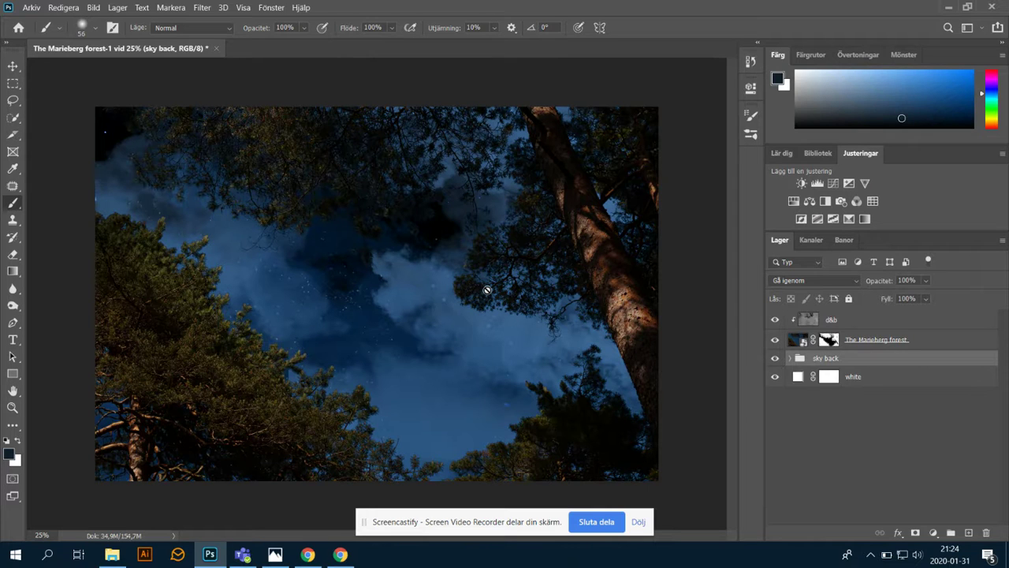
click(879, 319)
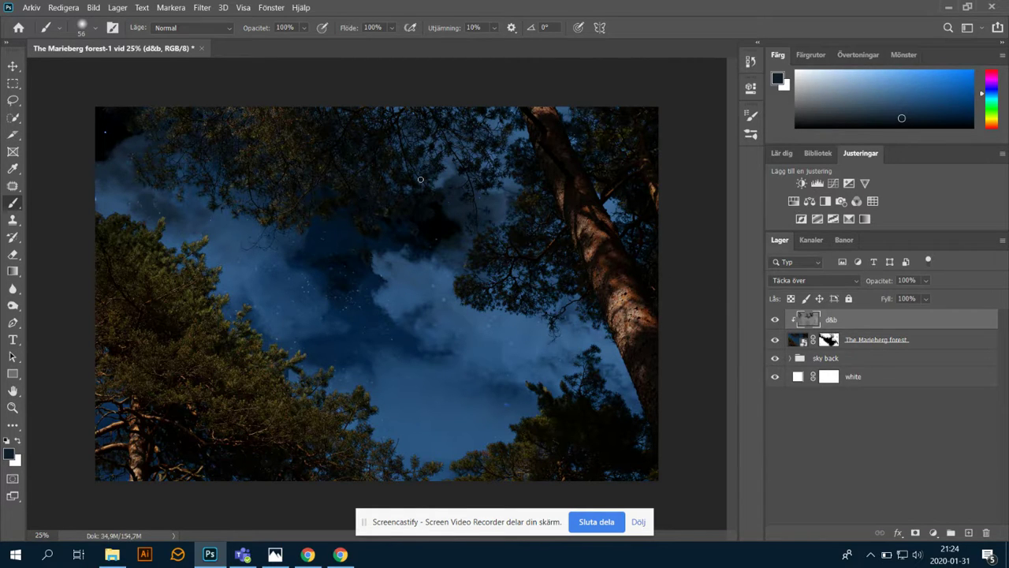
click(31, 8)
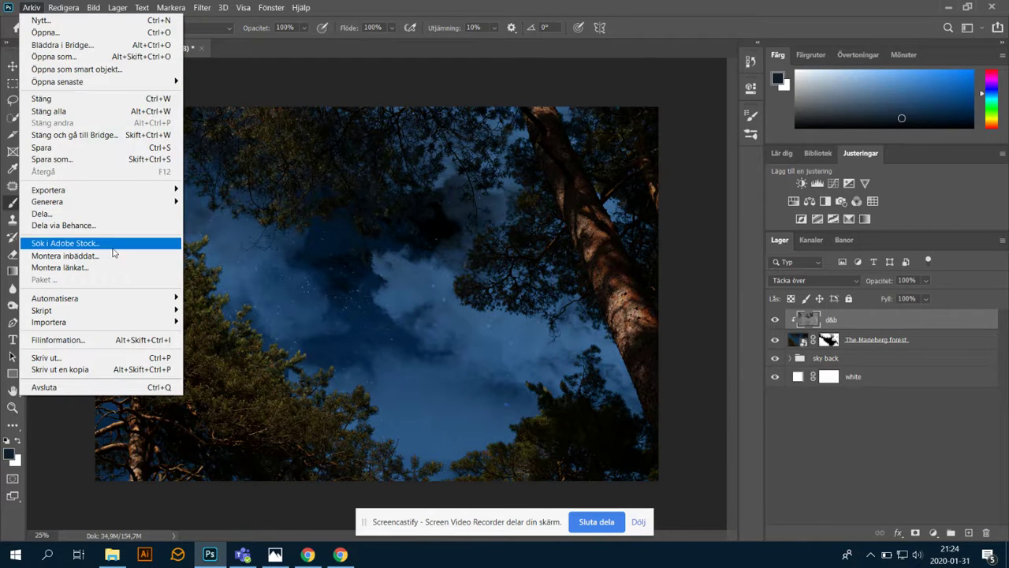
click(192, 253)
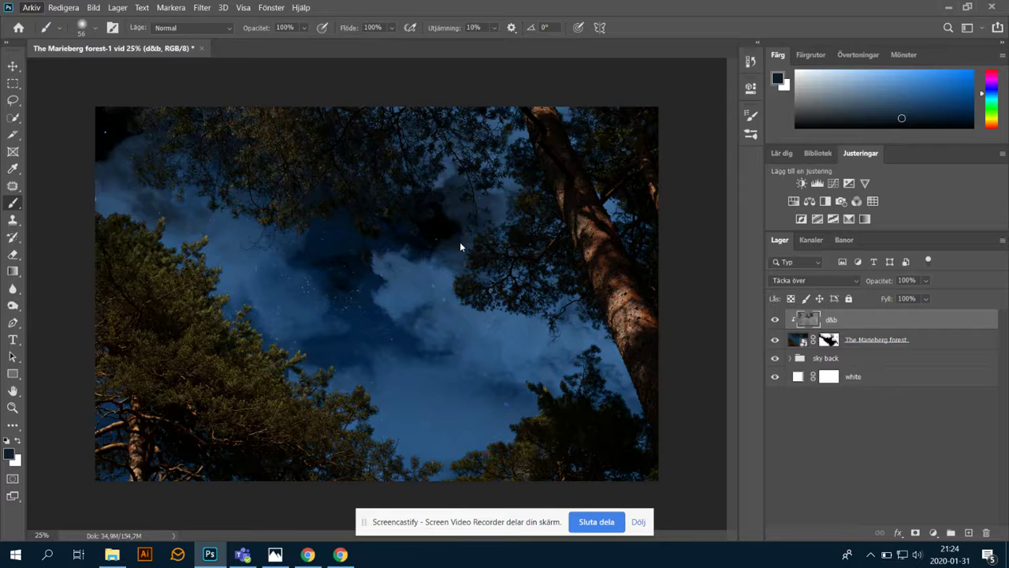
Step: Place moonsurface.jpg from the Ny mapp folder on the desktop as an embedded object and enlarge it to 99.47% to cover the canvas
click(57, 99)
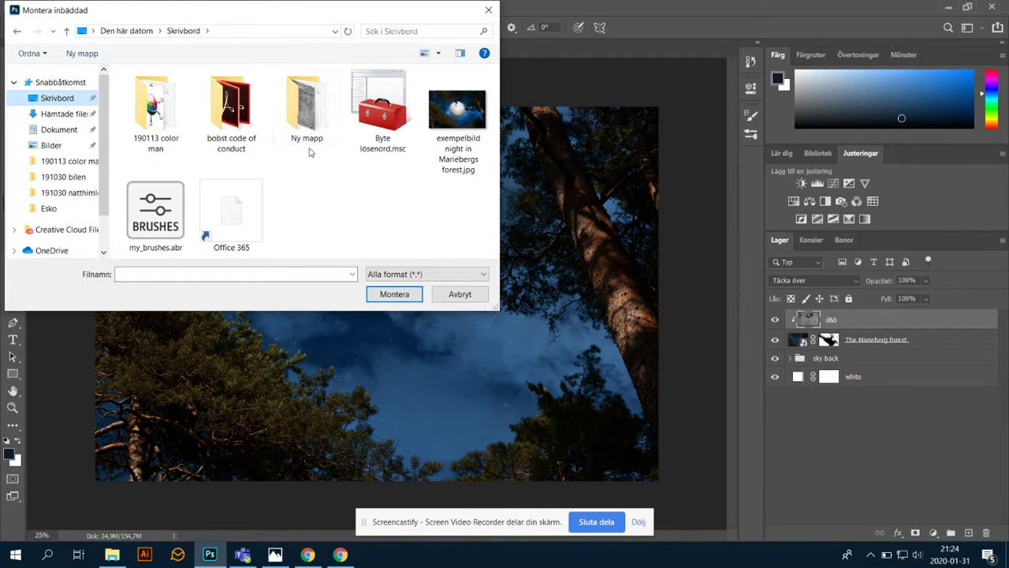
click(307, 108)
double_click(307, 109)
click(231, 110)
click(155, 110)
click(404, 298)
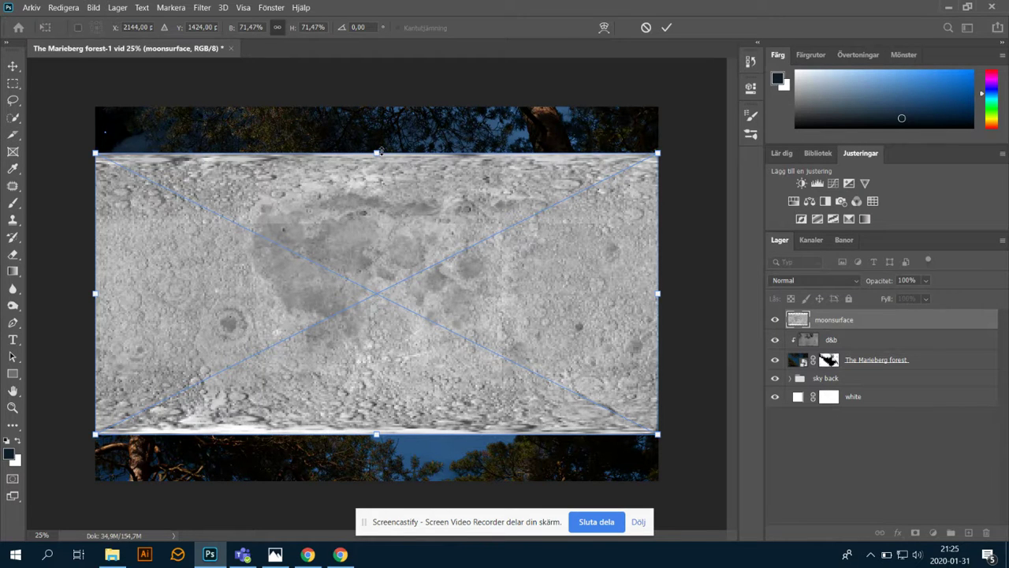
drag(376, 154, 415, 99)
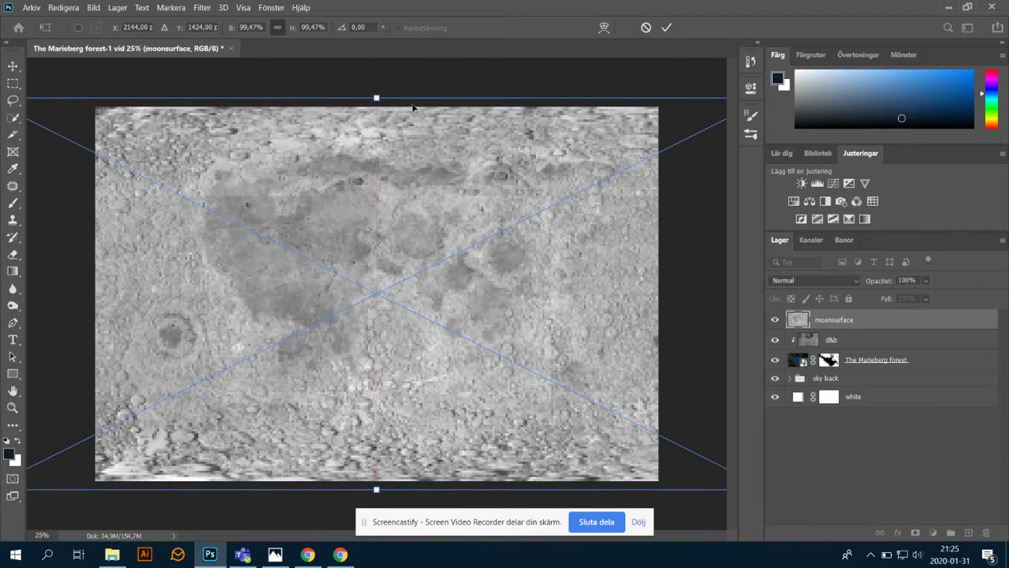
click(667, 28)
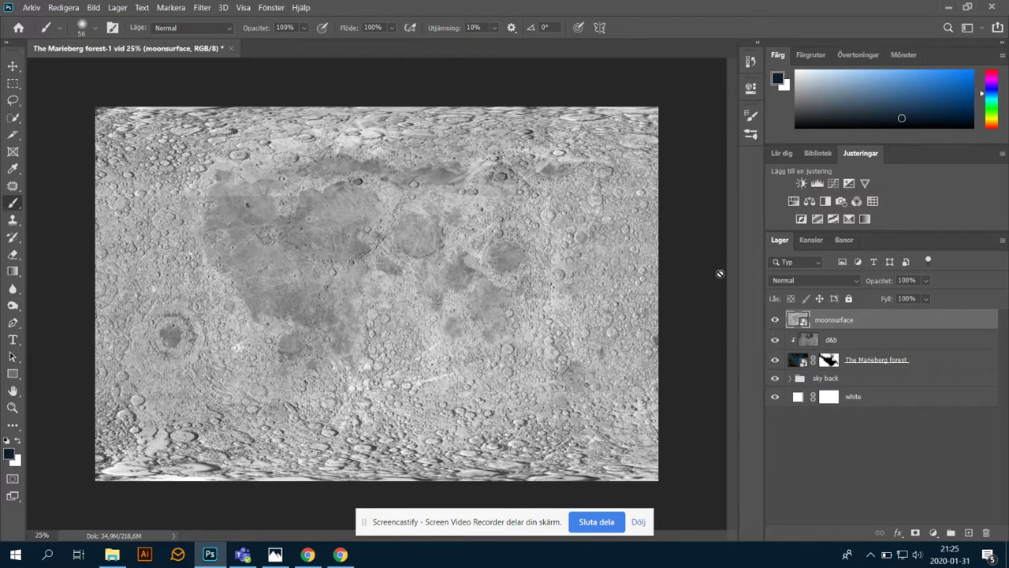
Step: Create a 3D mesh from the moonsurface layer using the Sfär preset and switch to the 3D workspace
click(224, 8)
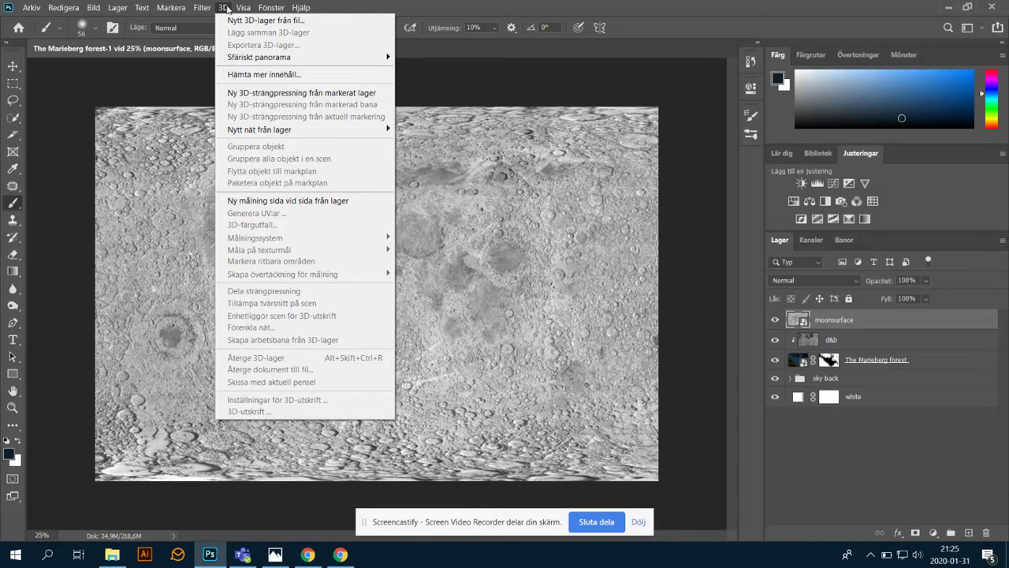
click(225, 8)
click(227, 7)
mouse_move(276, 131)
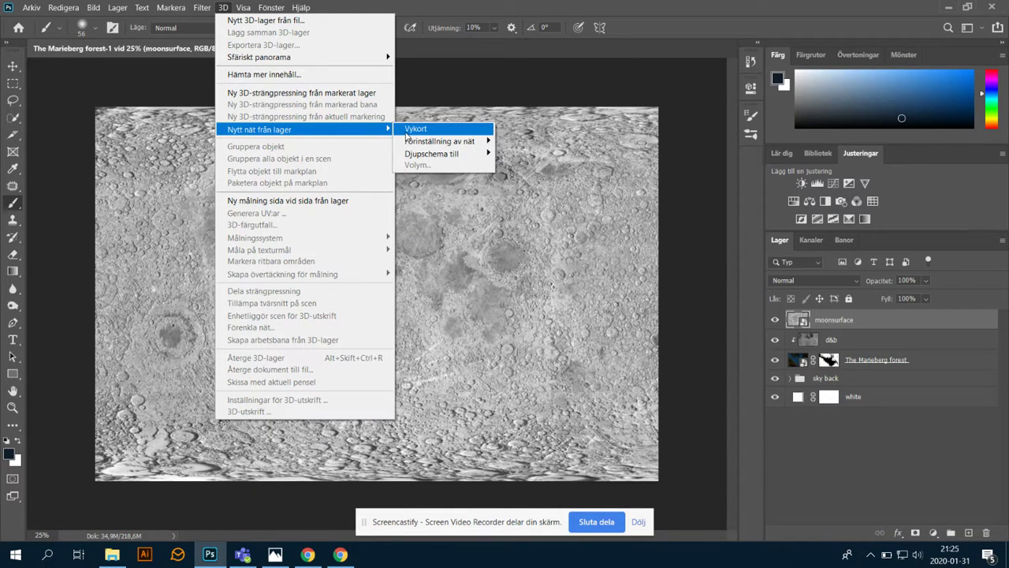
mouse_move(406, 141)
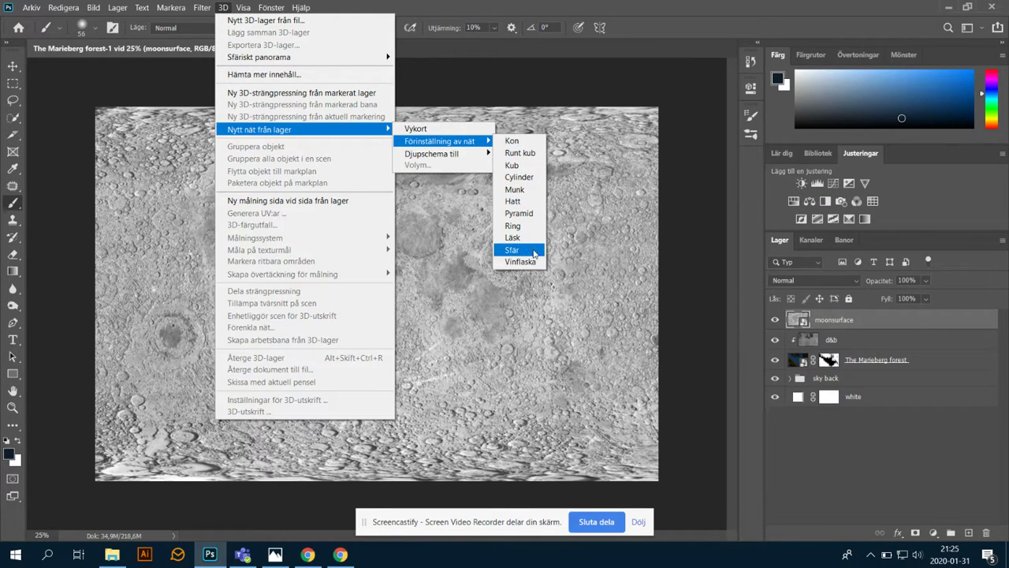
click(534, 253)
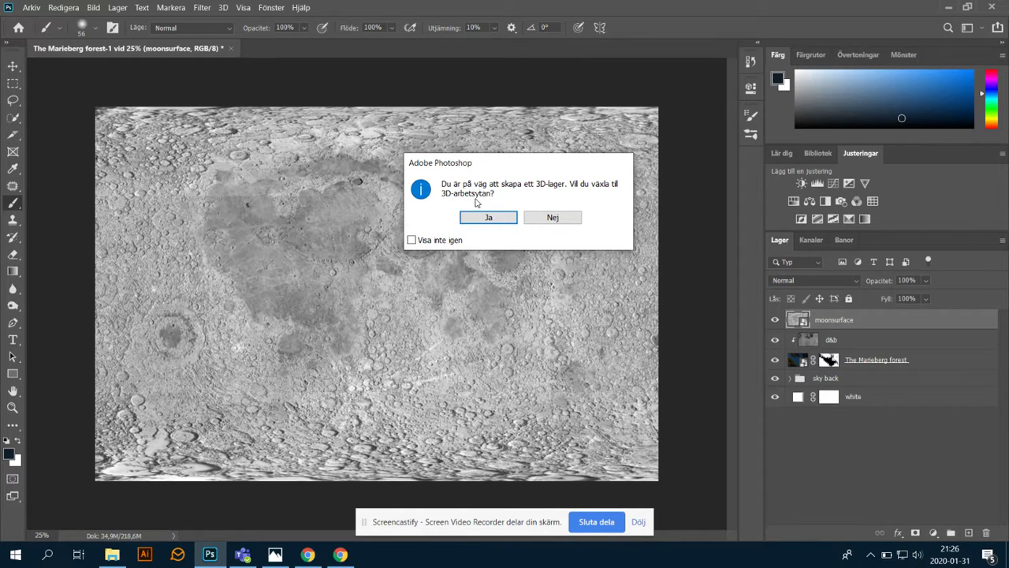
click(483, 218)
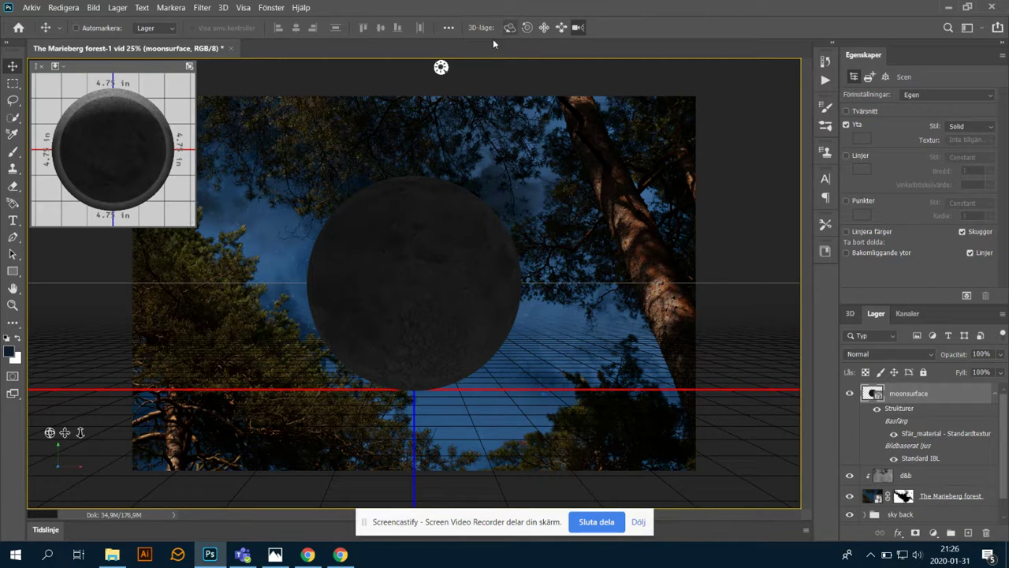
Step: Select the infinite light in the scene and rotate it to light the sphere from its left side
click(441, 67)
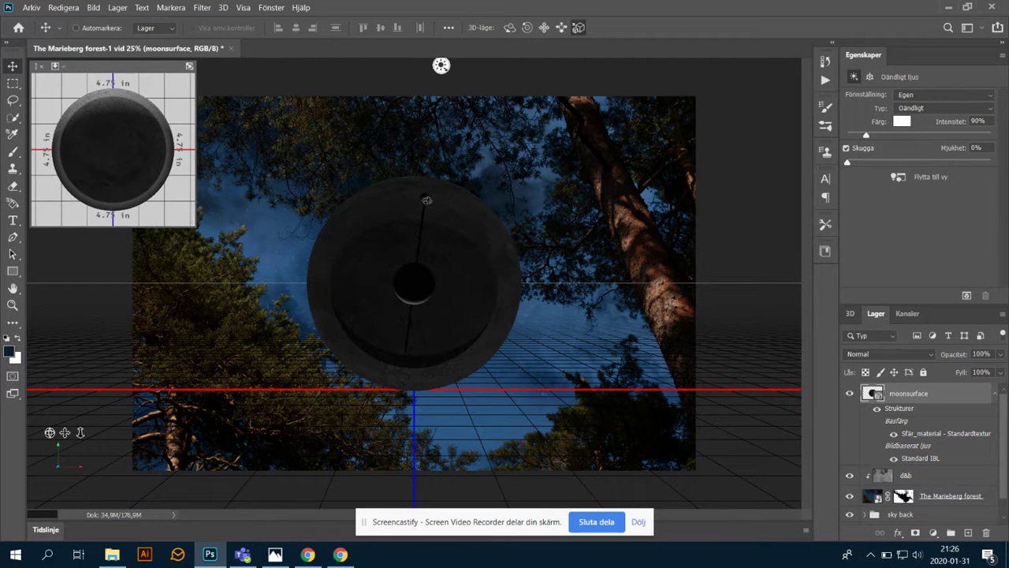
mouse_move(402, 211)
mouse_down()
mouse_move(376, 218)
mouse_move(484, 333)
mouse_move(328, 330)
mouse_move(289, 268)
mouse_move(300, 260)
mouse_move(335, 304)
mouse_move(294, 314)
mouse_move(457, 289)
mouse_move(522, 225)
mouse_move(473, 219)
mouse_move(327, 300)
mouse_move(394, 324)
mouse_move(403, 310)
mouse_move(392, 276)
mouse_move(361, 291)
mouse_move(367, 284)
mouse_up()
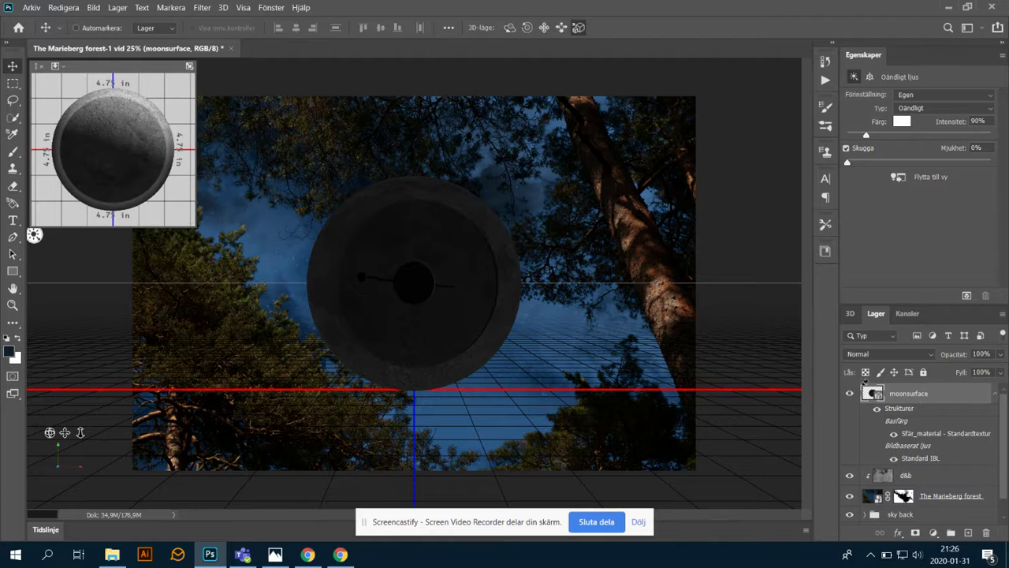
drag(1002, 421, 1006, 447)
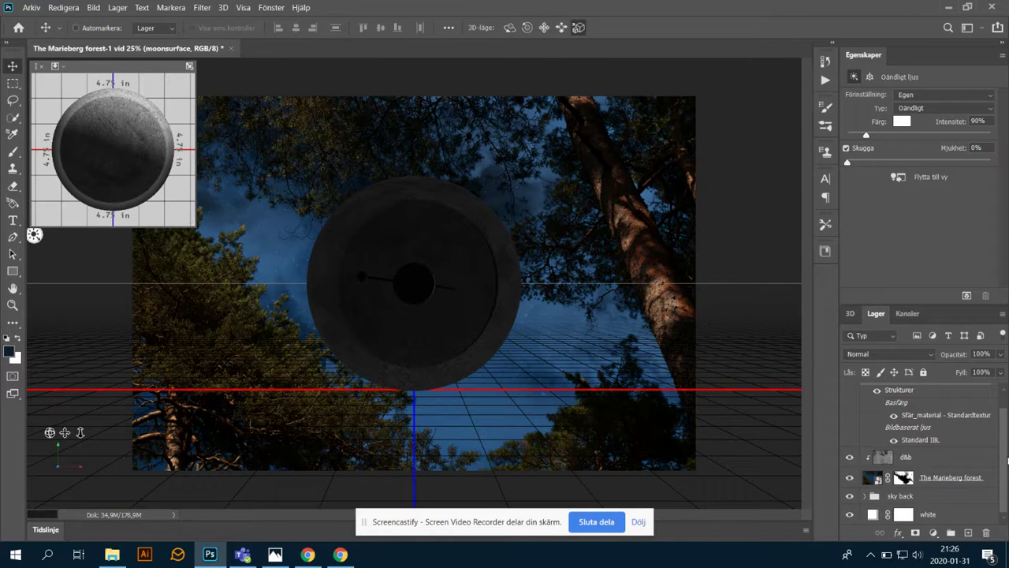
Step: Select the sphere mesh, switch to 3D rotation, scale it down slightly and try turning it to reveal another side of the moon
click(418, 191)
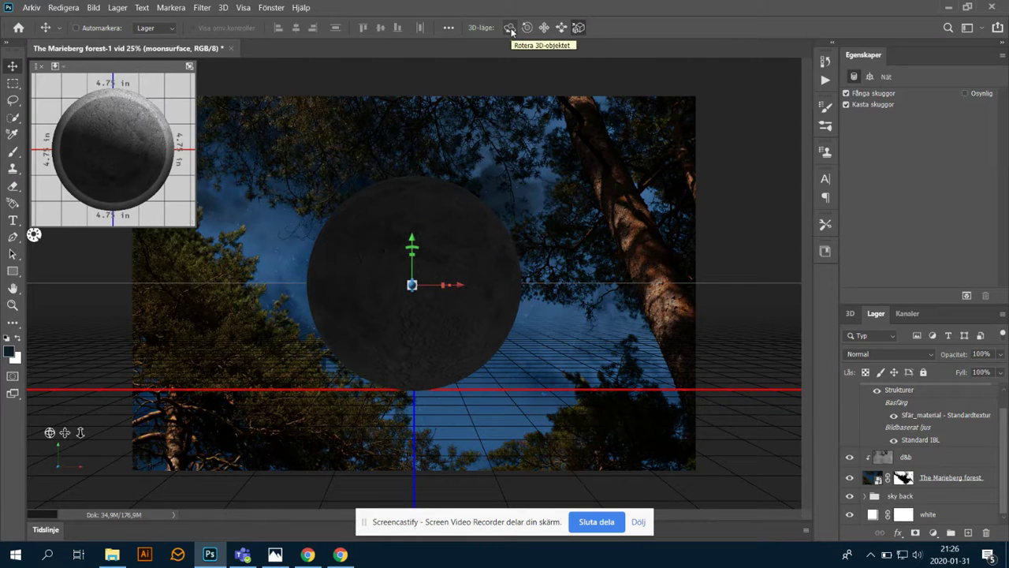
click(440, 208)
click(448, 284)
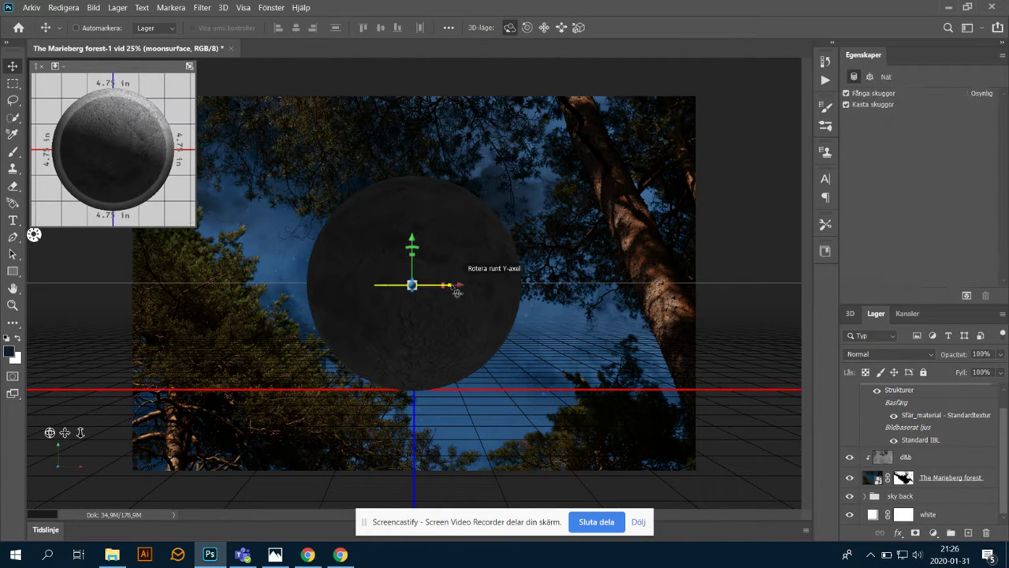
click(447, 317)
click(429, 295)
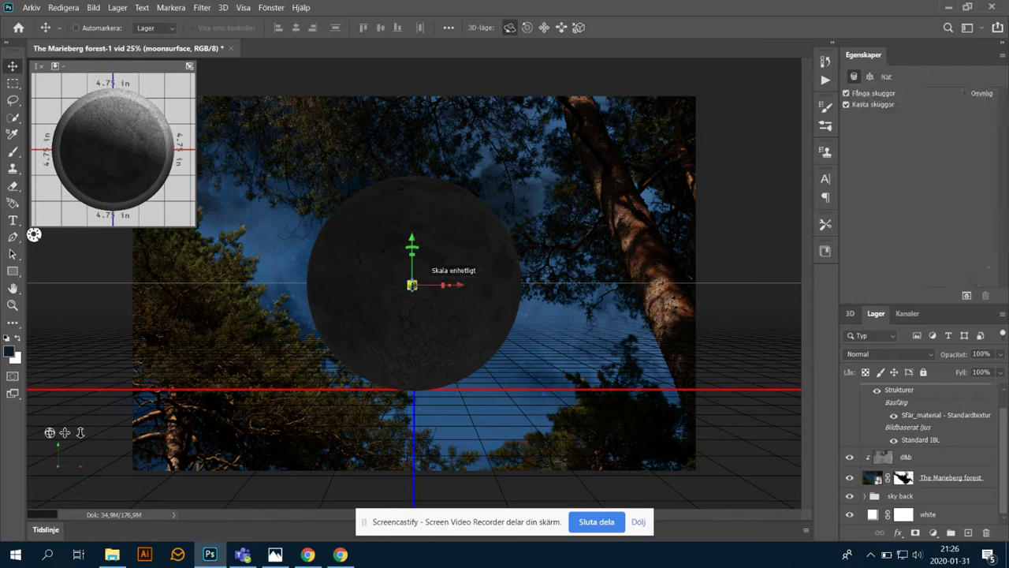
drag(418, 281, 464, 241)
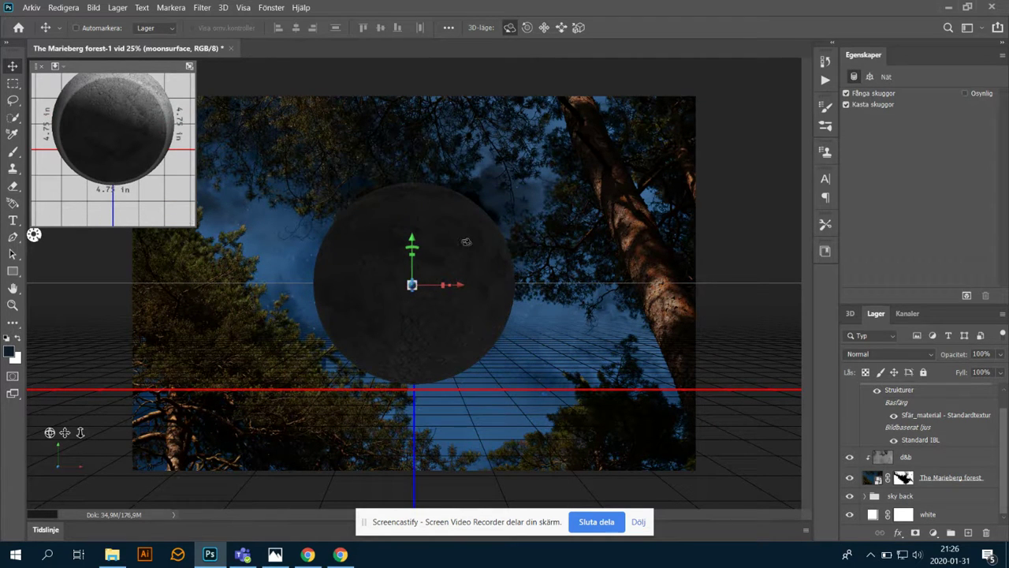
click(471, 229)
click(524, 224)
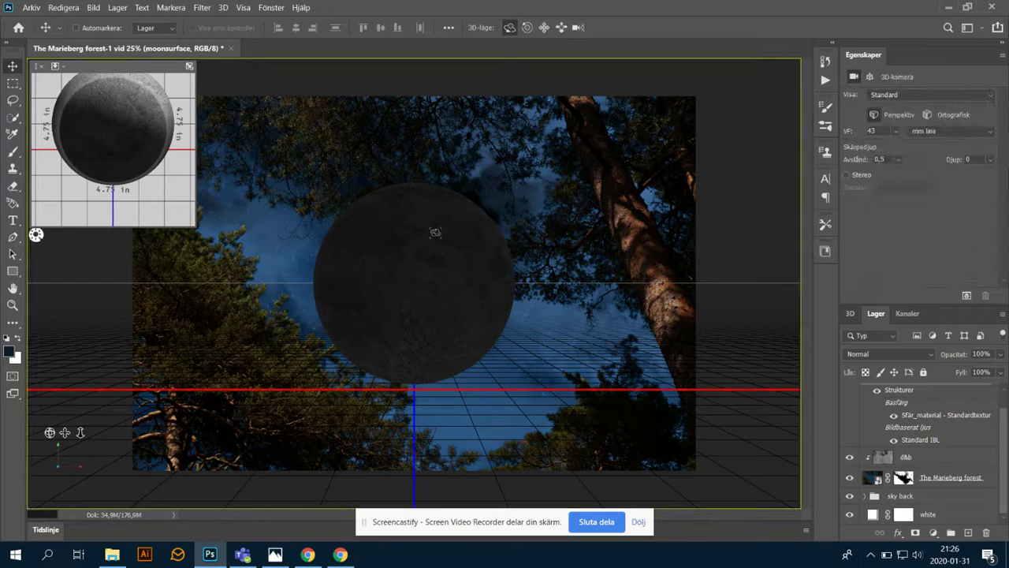
click(474, 225)
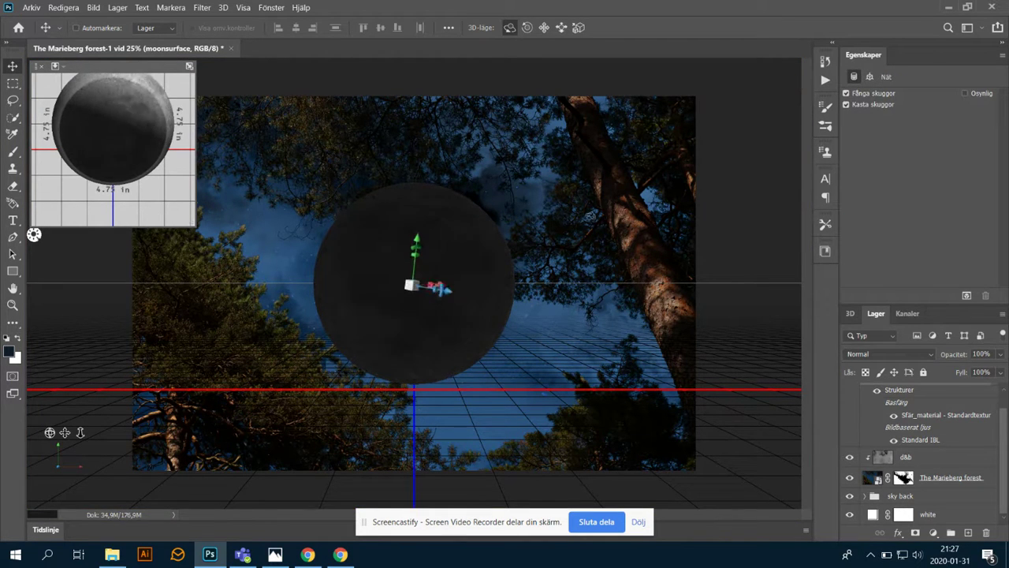
Step: Look for 3D options for the sphere and open the properties of its Sfär_material
click(243, 7)
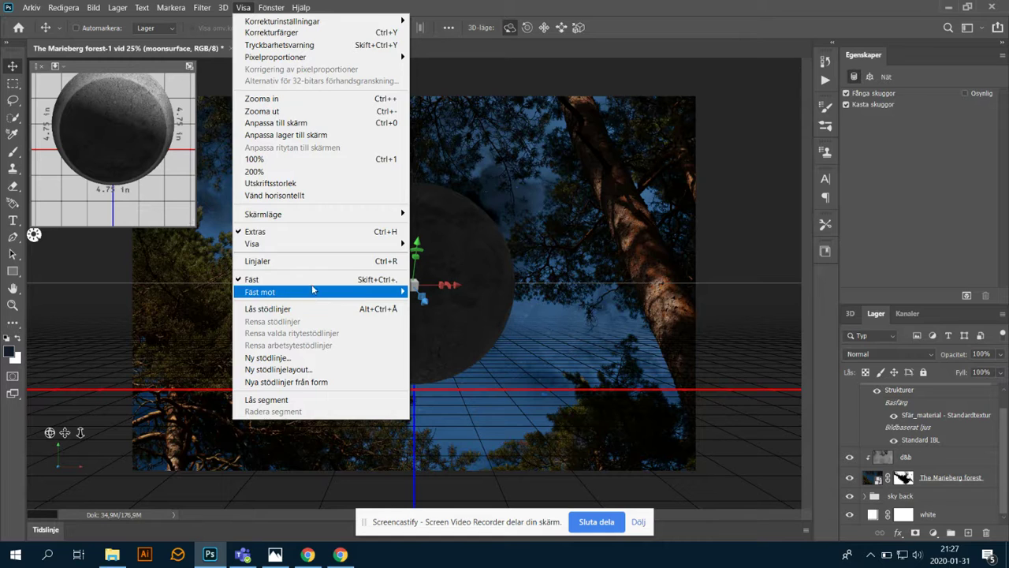
mouse_move(223, 7)
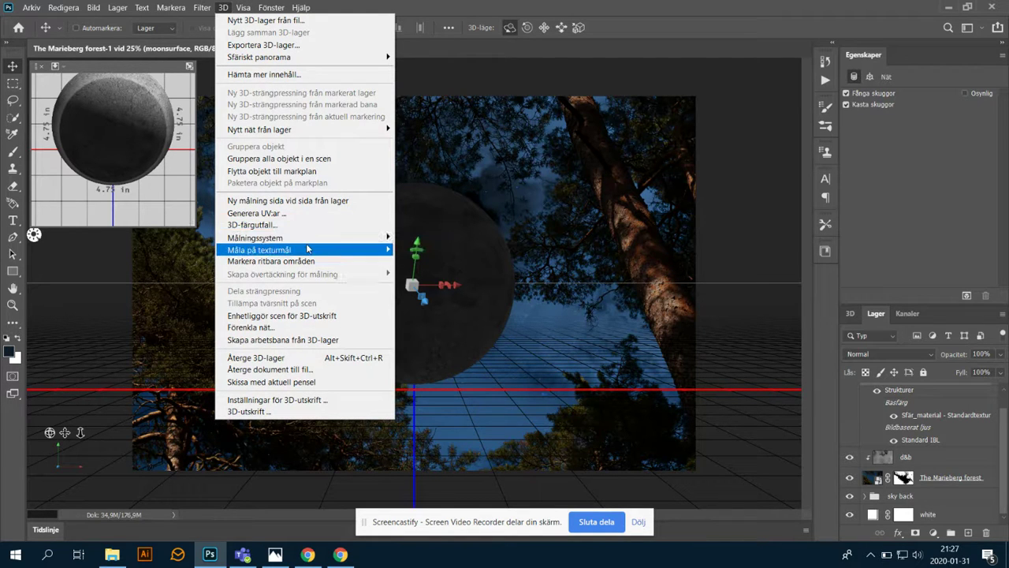
mouse_move(308, 250)
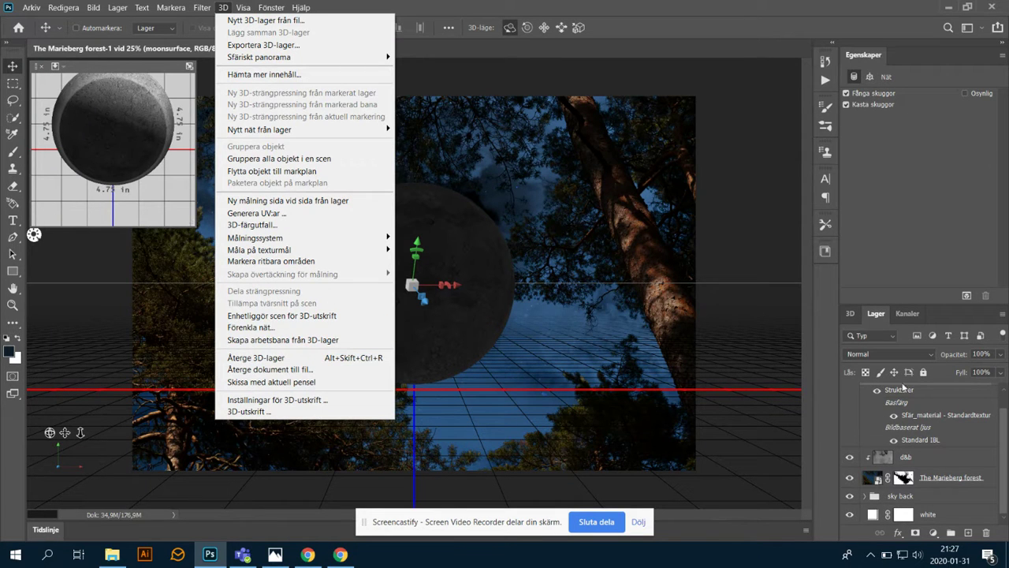
click(864, 323)
click(850, 314)
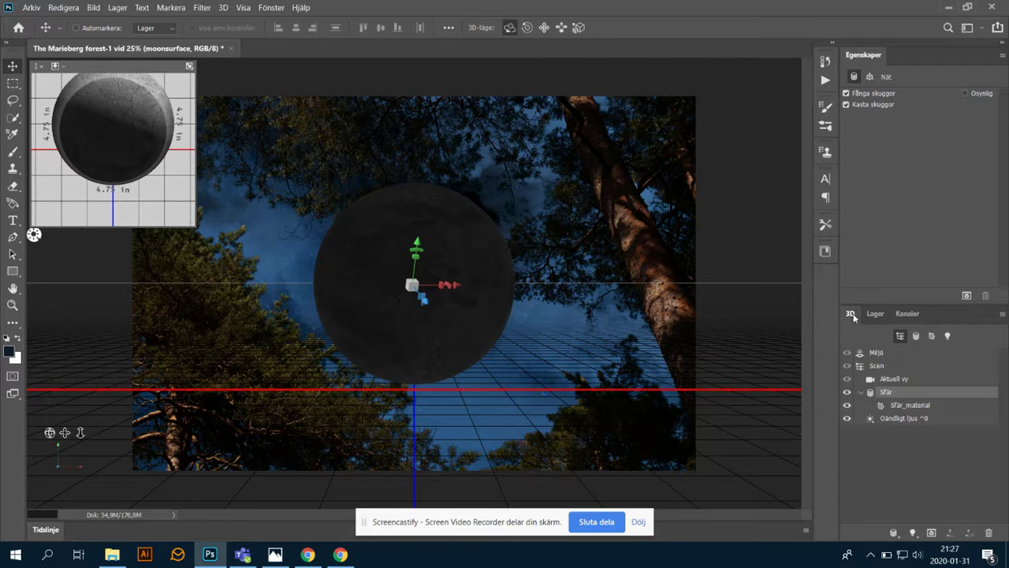
click(911, 406)
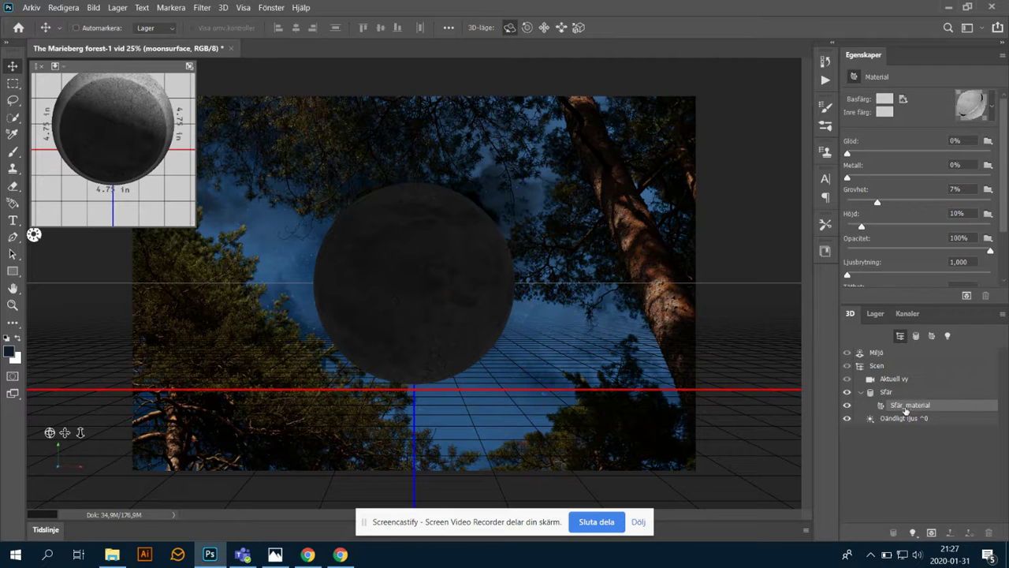
Step: Select the sphere mesh again and try rotating it further around its centre
click(488, 293)
drag(451, 286, 671, 273)
mouse_move(422, 272)
mouse_down()
mouse_move(473, 260)
mouse_move(552, 268)
mouse_move(365, 197)
mouse_move(659, 278)
mouse_move(255, 199)
mouse_move(147, 92)
mouse_move(46, 57)
mouse_up()
Step: Delete the 3D moonsurface layer from the document
click(875, 314)
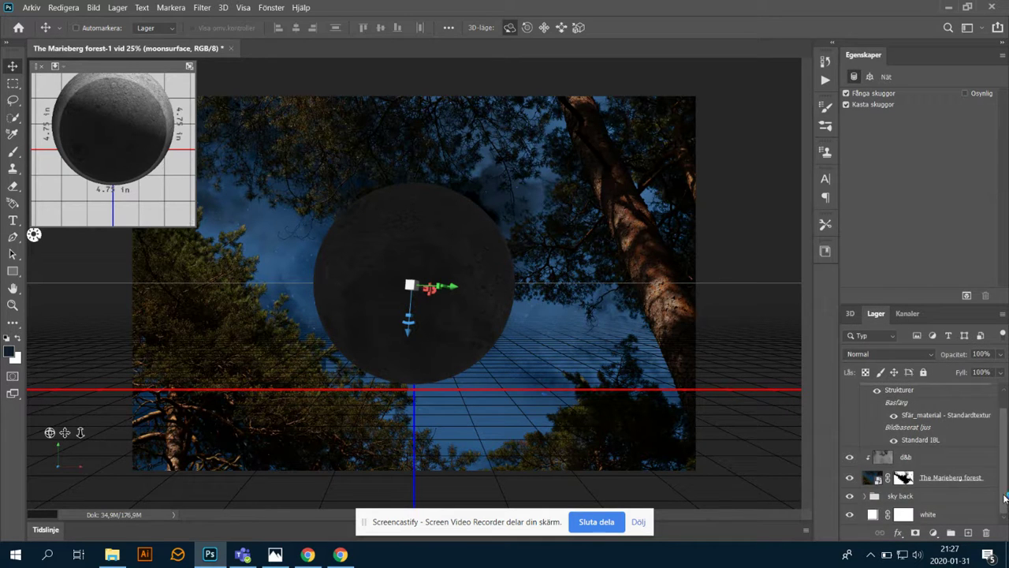
scroll(1005, 498, up, 1)
drag(927, 394, 986, 533)
Step: Place moonsurface.jpg as an embedded object above the d&b layer, keeping its default fitted size
click(63, 7)
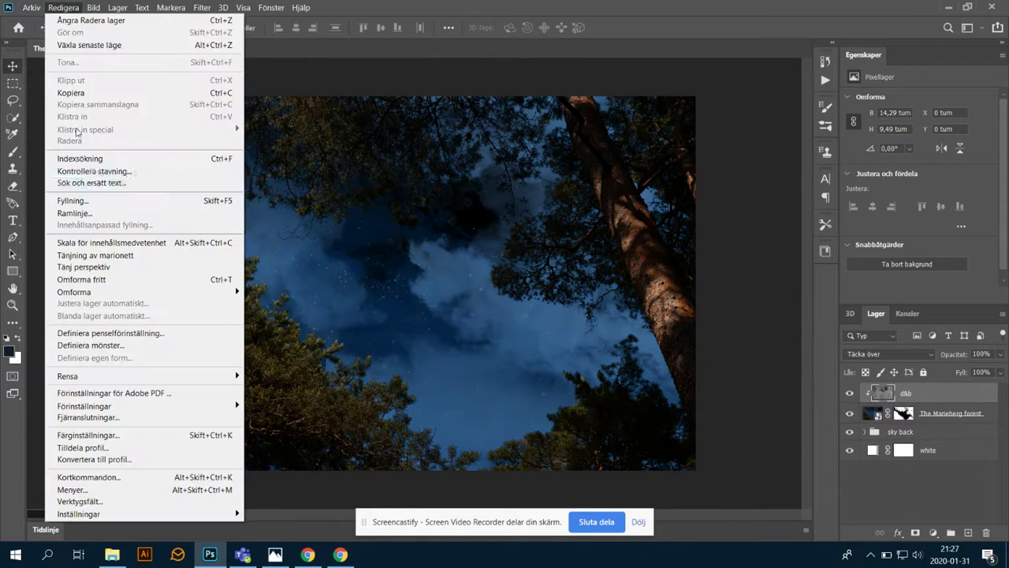
mouse_move(31, 7)
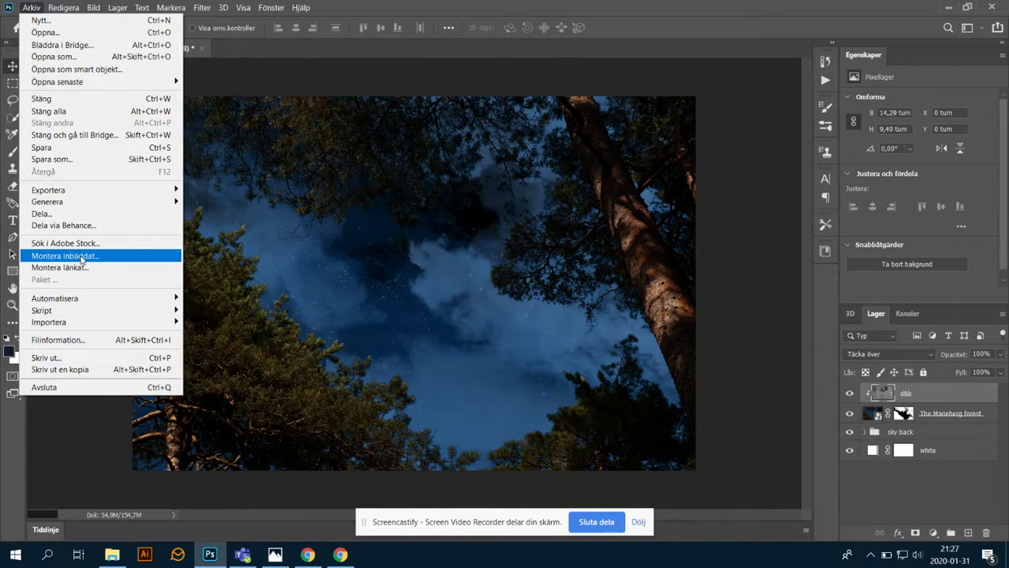
click(81, 257)
click(183, 115)
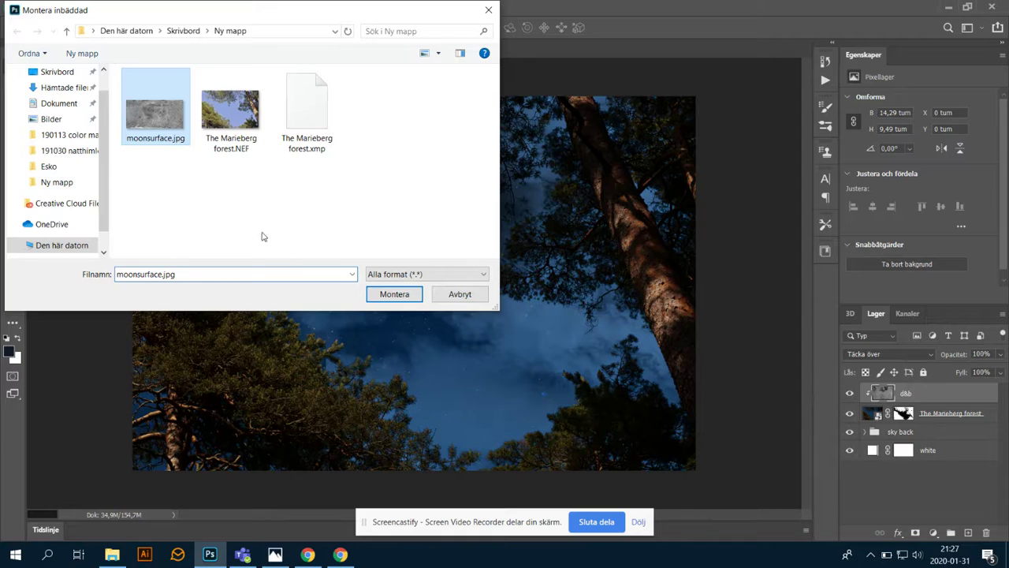
click(386, 293)
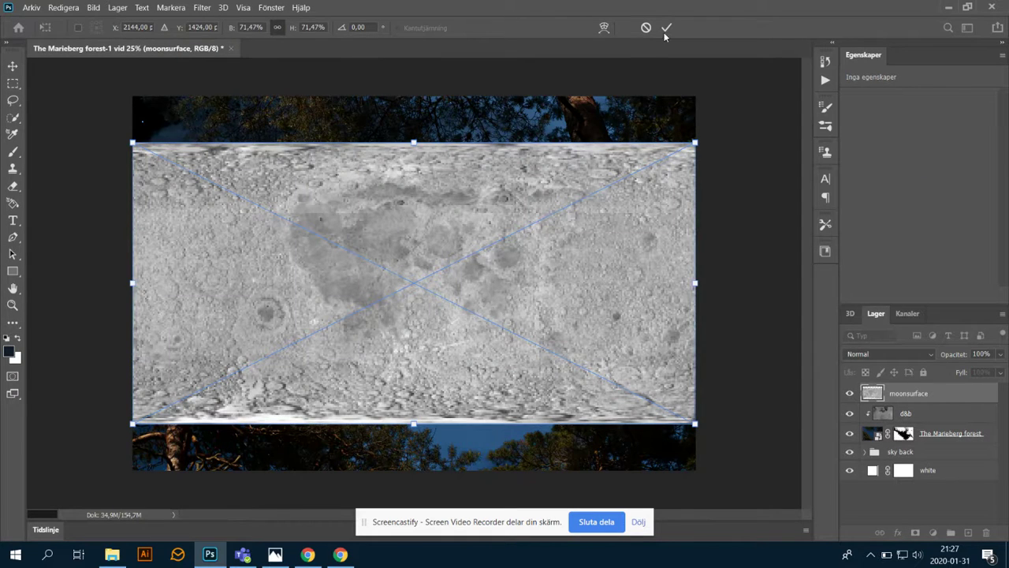
click(666, 28)
Step: Create a 3D mesh from the new moonsurface layer using the Sfär preset
click(264, 7)
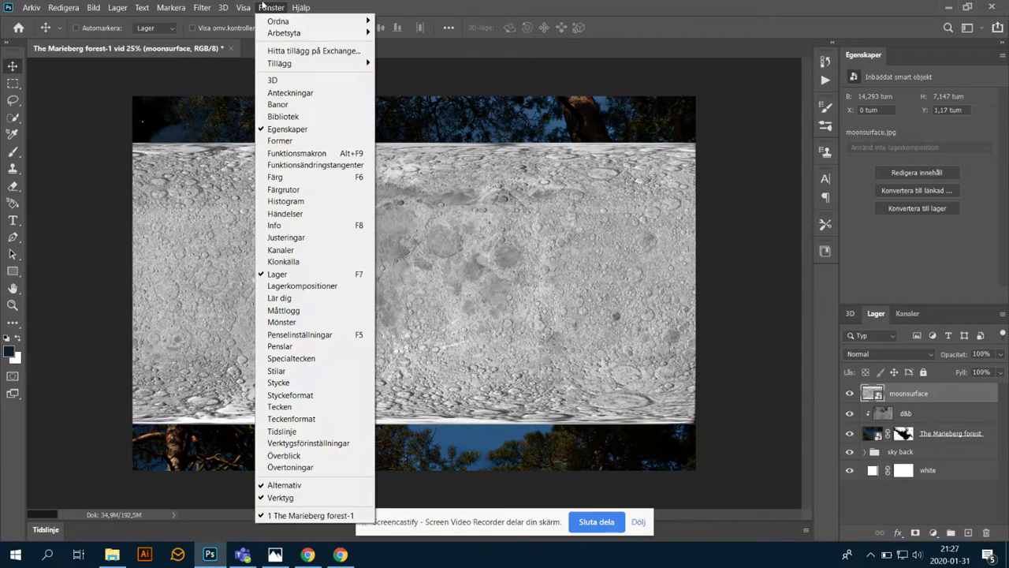
mouse_move(223, 7)
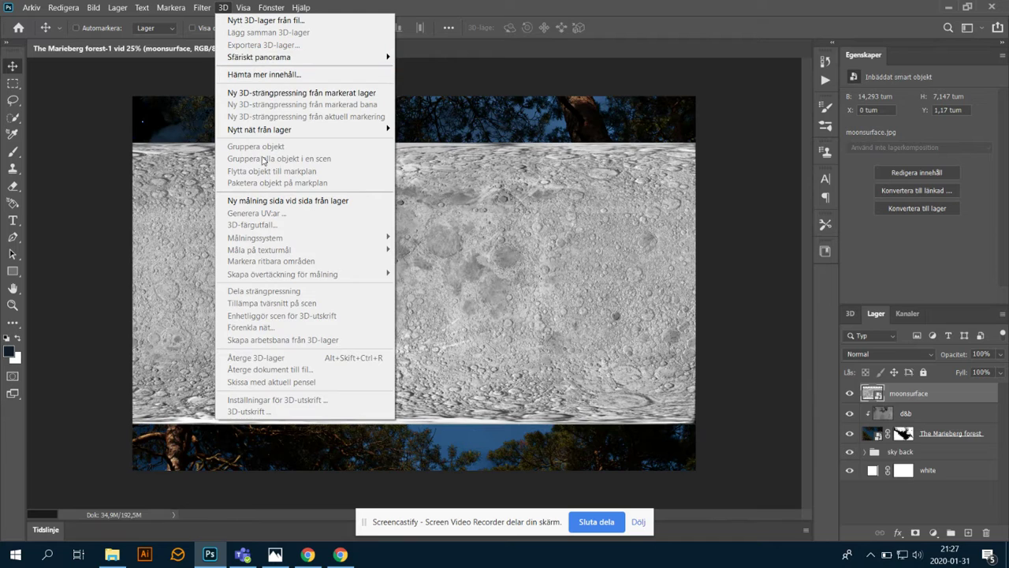
mouse_move(347, 132)
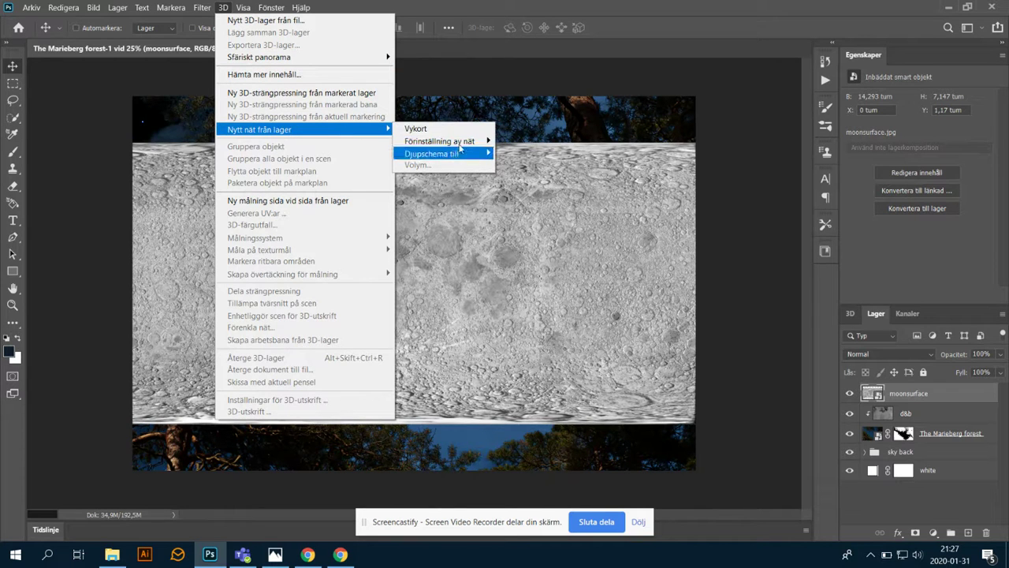
mouse_move(460, 147)
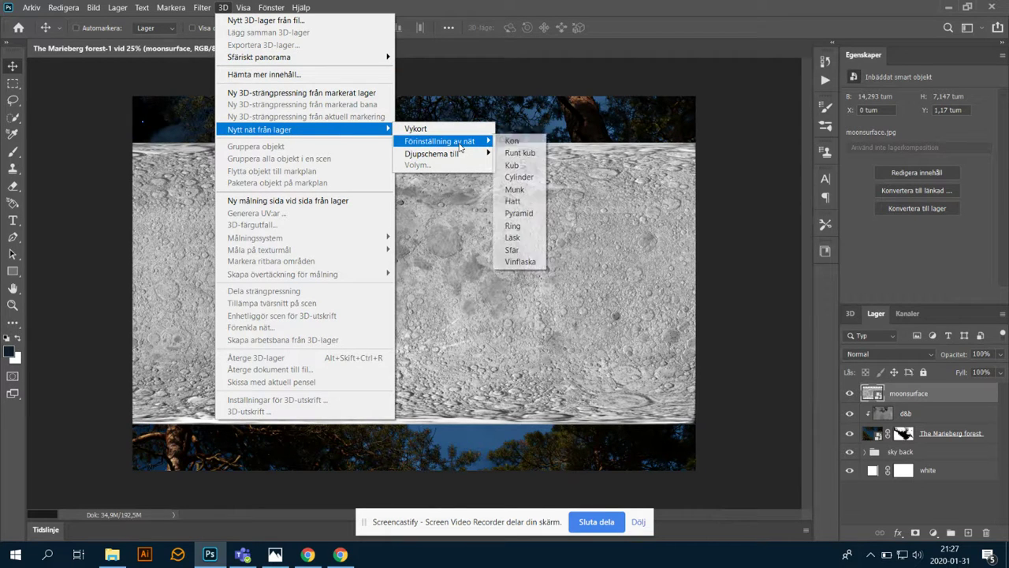
click(533, 250)
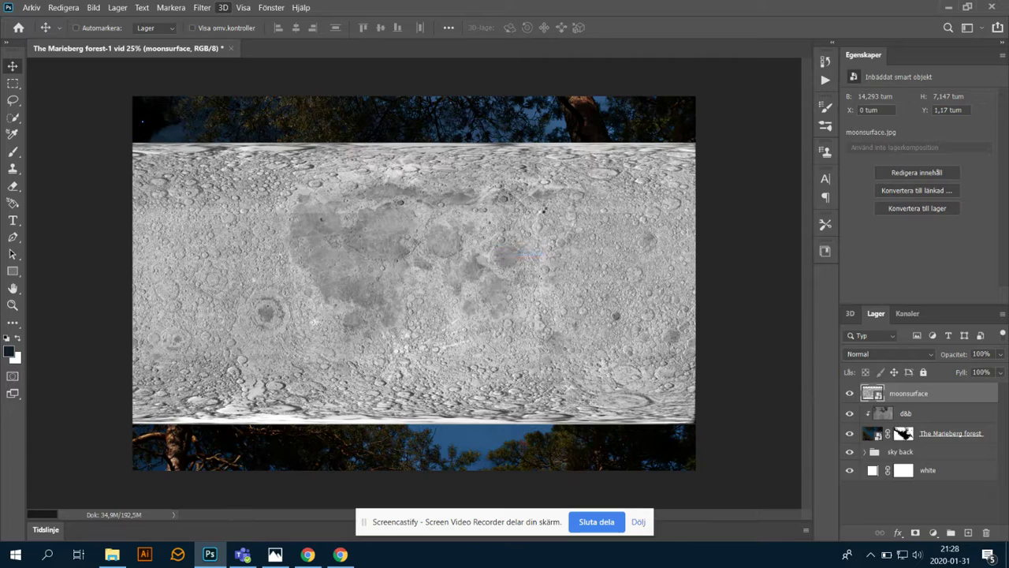
Step: Orbit the 3D view around the moon sphere to bring another part of its surface forward, and select the sphere mesh
drag(500, 230, 504, 319)
click(443, 249)
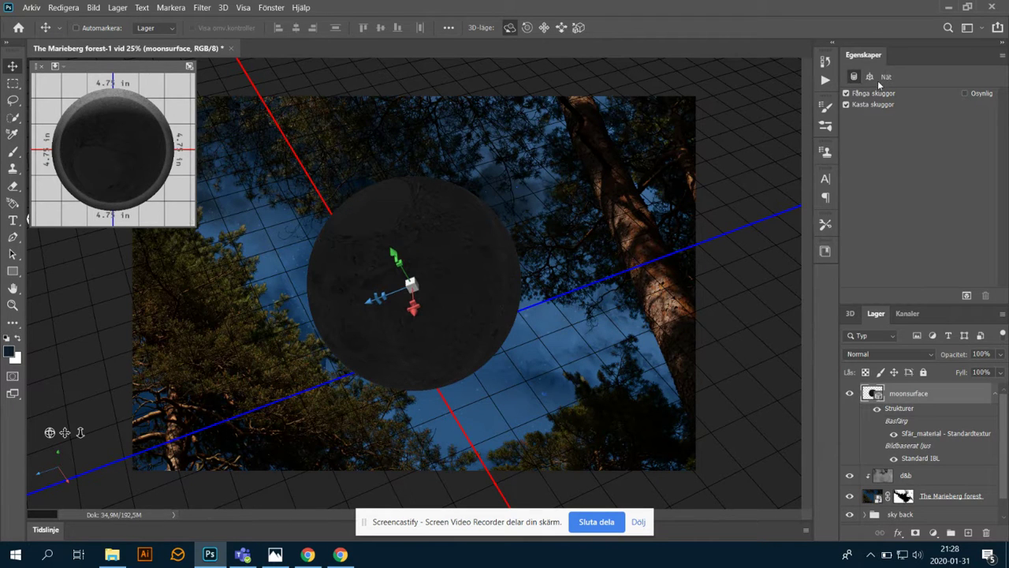
drag(587, 351, 369, 363)
click(369, 364)
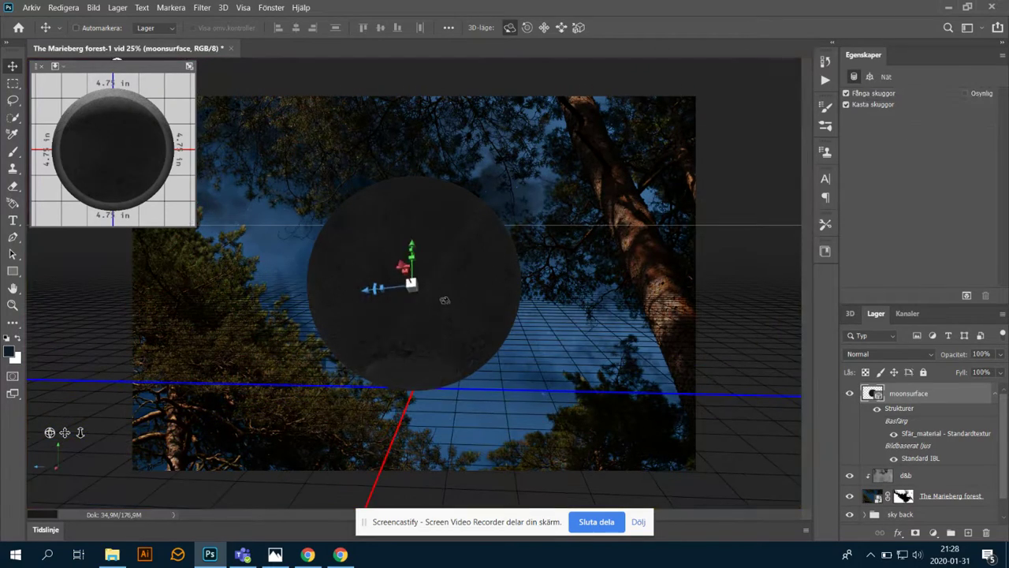
Step: Rotate the moon sphere slightly and set the glow (Glöd) of its Sfär_material to 54%
drag(453, 252, 479, 242)
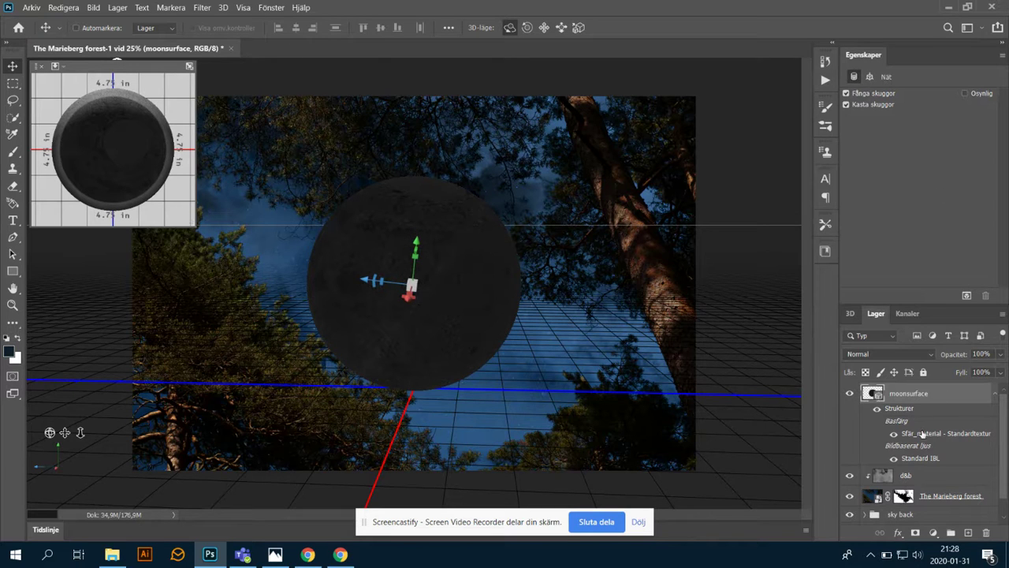
click(850, 314)
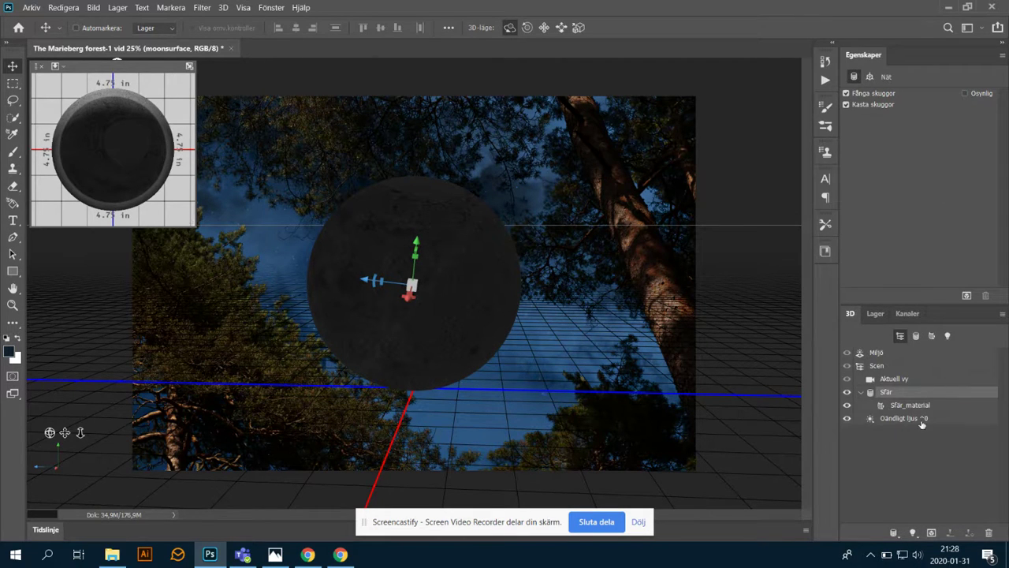
click(926, 406)
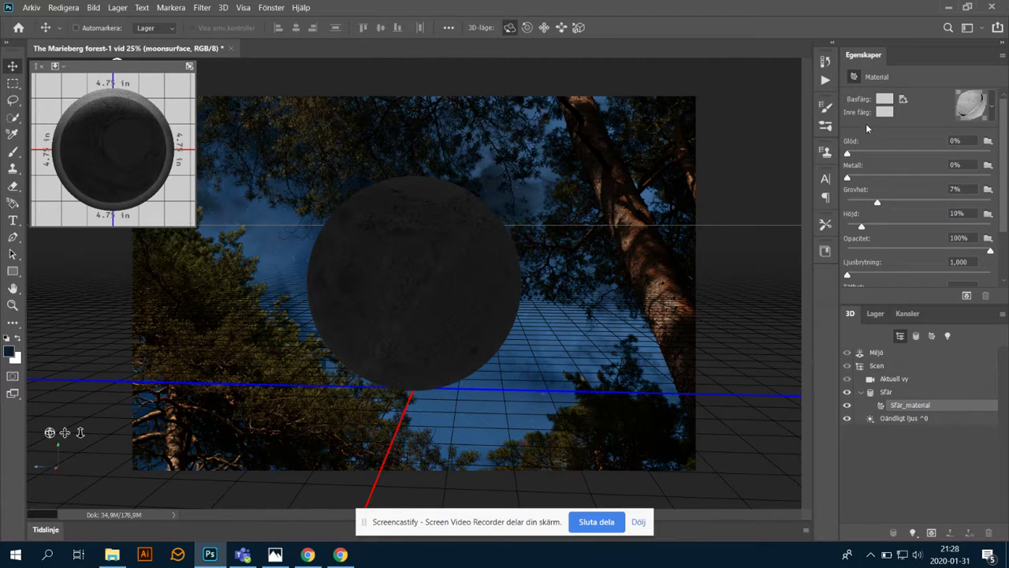
drag(848, 155, 928, 156)
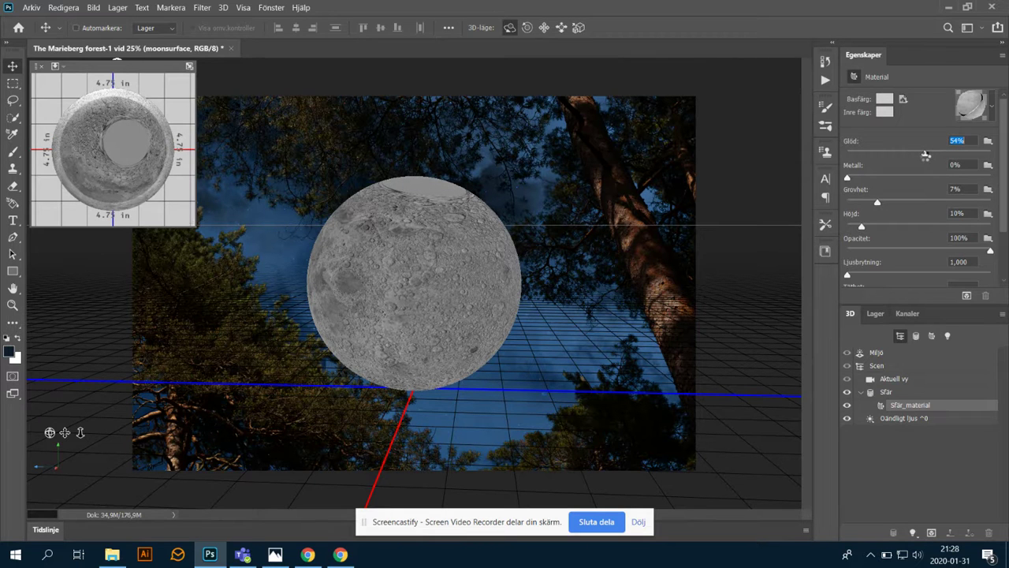
Step: Rotate the moon sphere to check its surface all around, leaving the dark lunar plains facing forward, and select its material
click(573, 343)
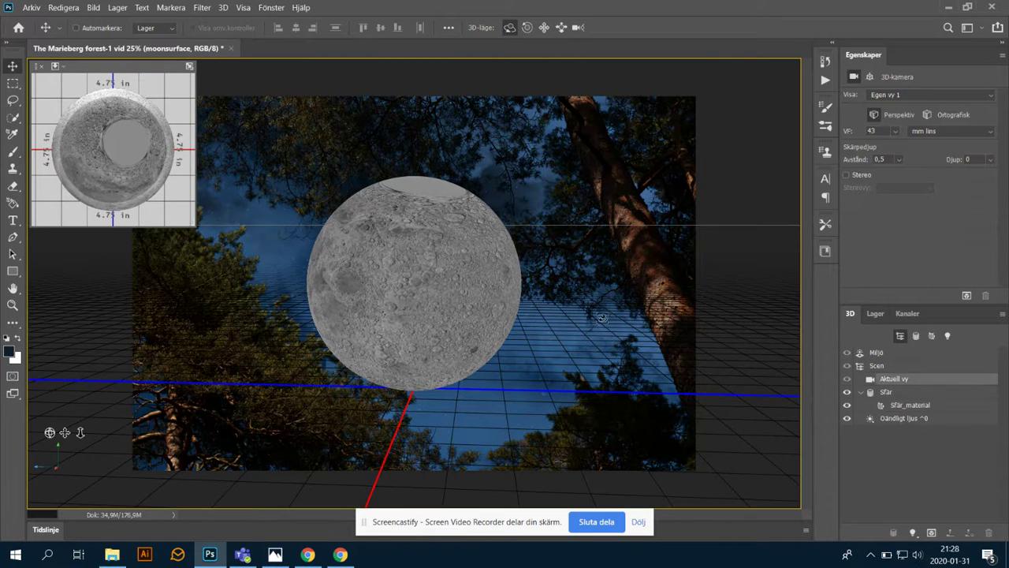
click(481, 337)
drag(481, 337, 755, 366)
drag(651, 337, 701, 259)
drag(320, 337, 405, 331)
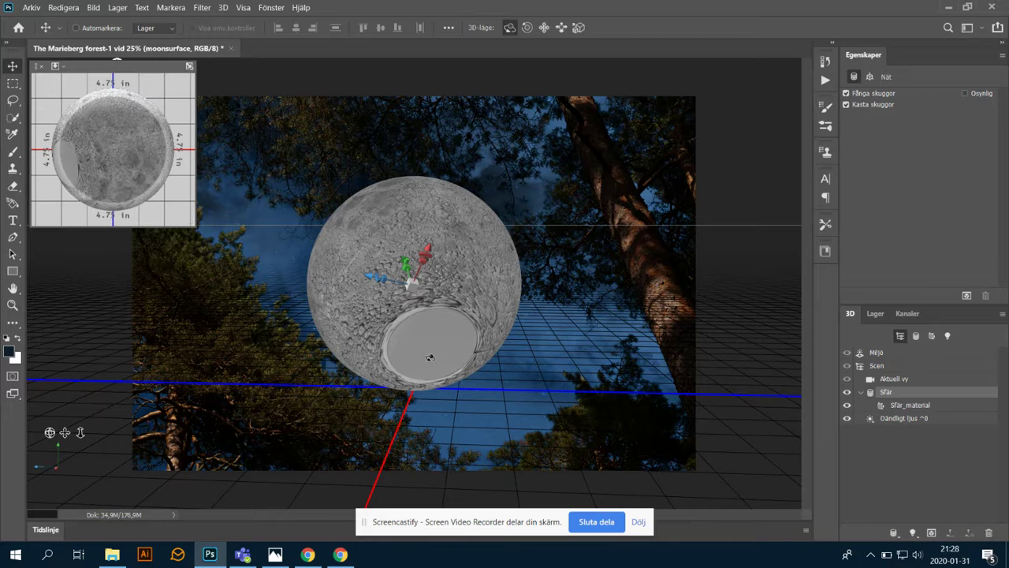
drag(447, 253, 446, 307)
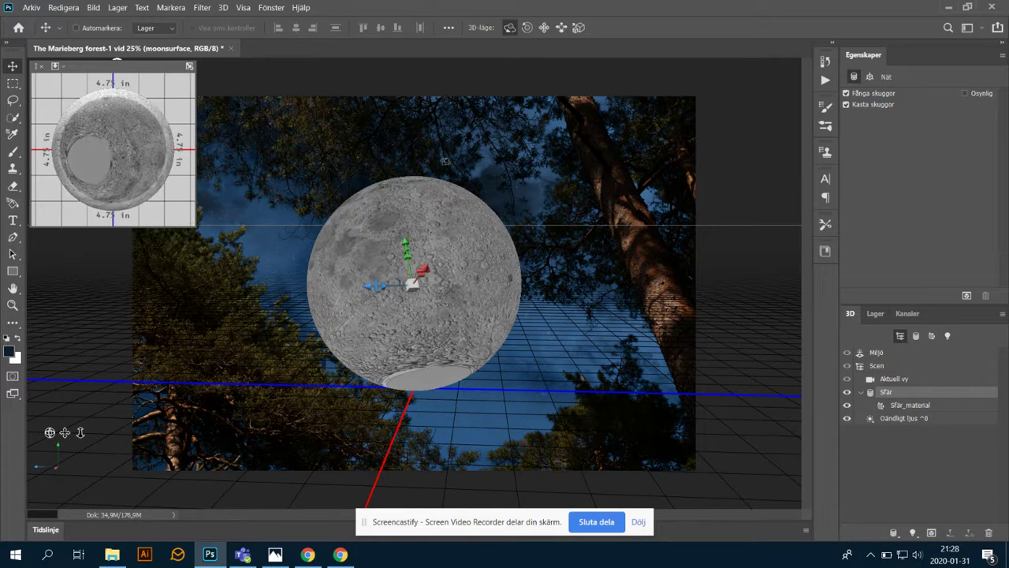
drag(446, 202, 407, 205)
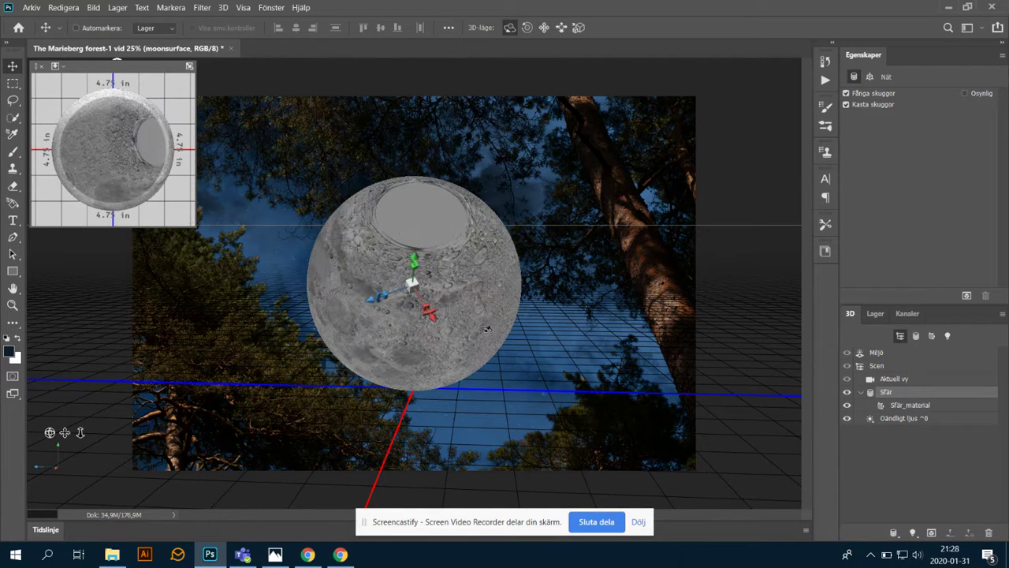
drag(464, 245, 450, 221)
click(461, 251)
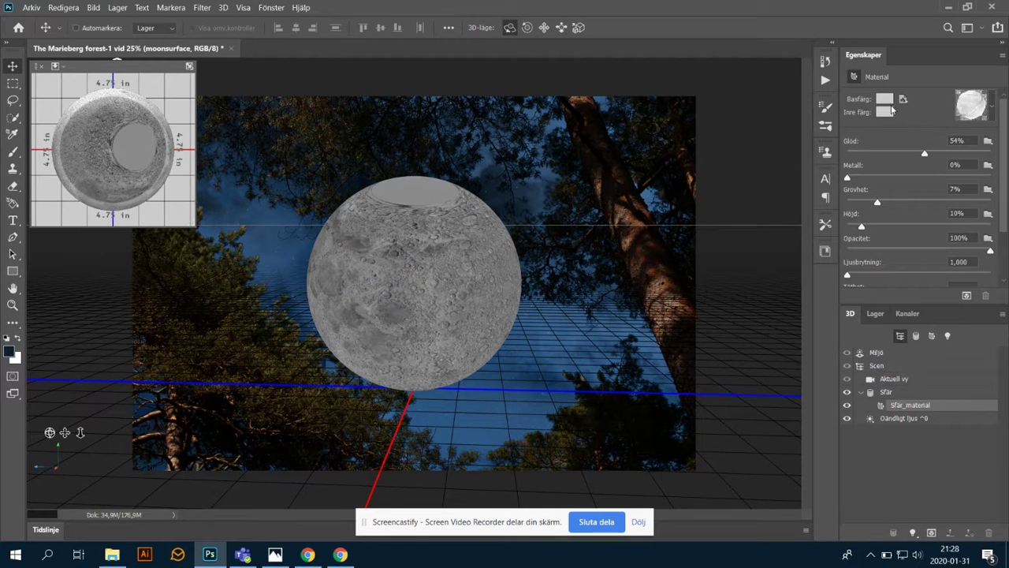
Step: Open the base color texture of the sphere's Sfär_material for editing as its own document
click(903, 100)
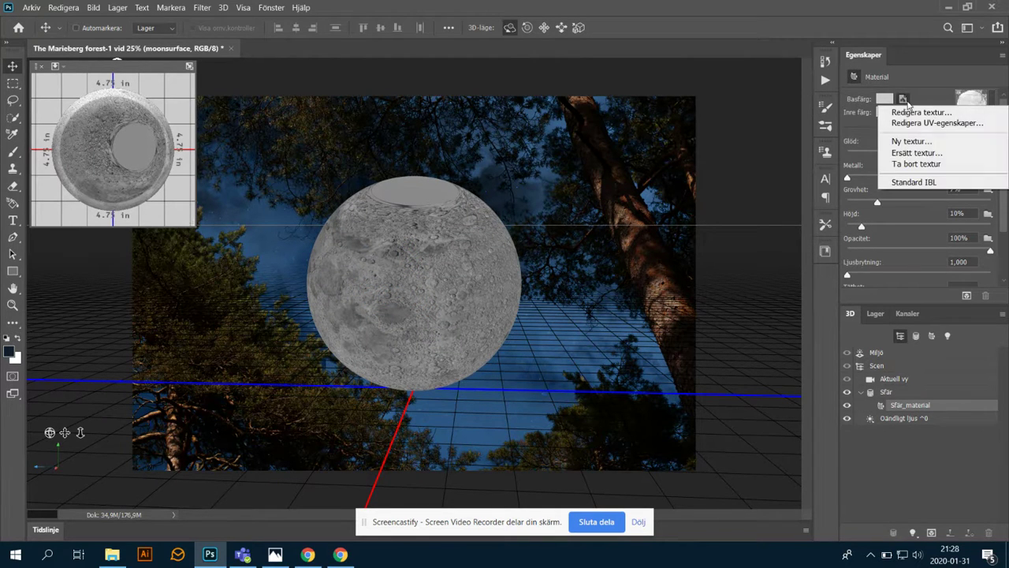
click(924, 93)
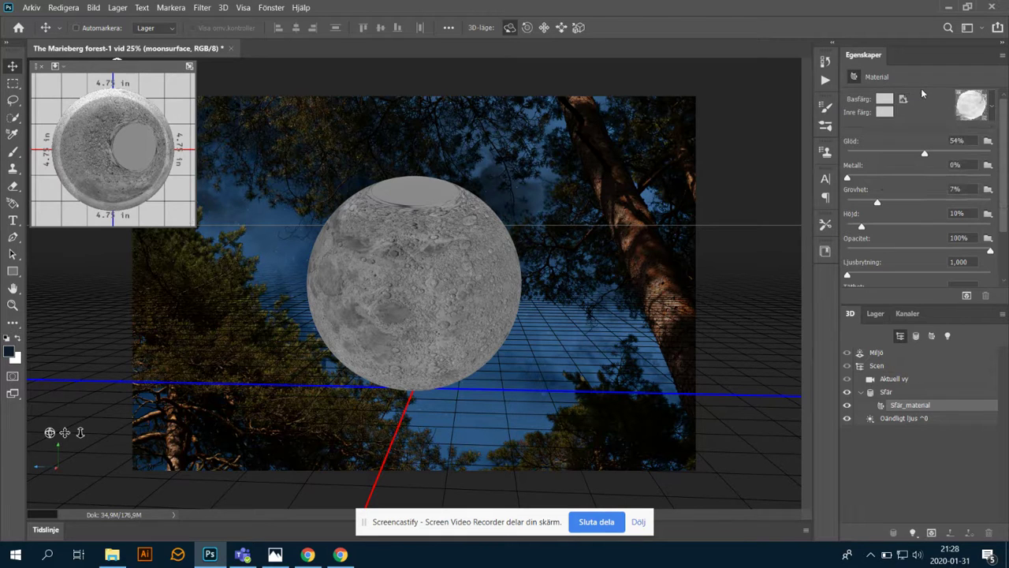
click(461, 300)
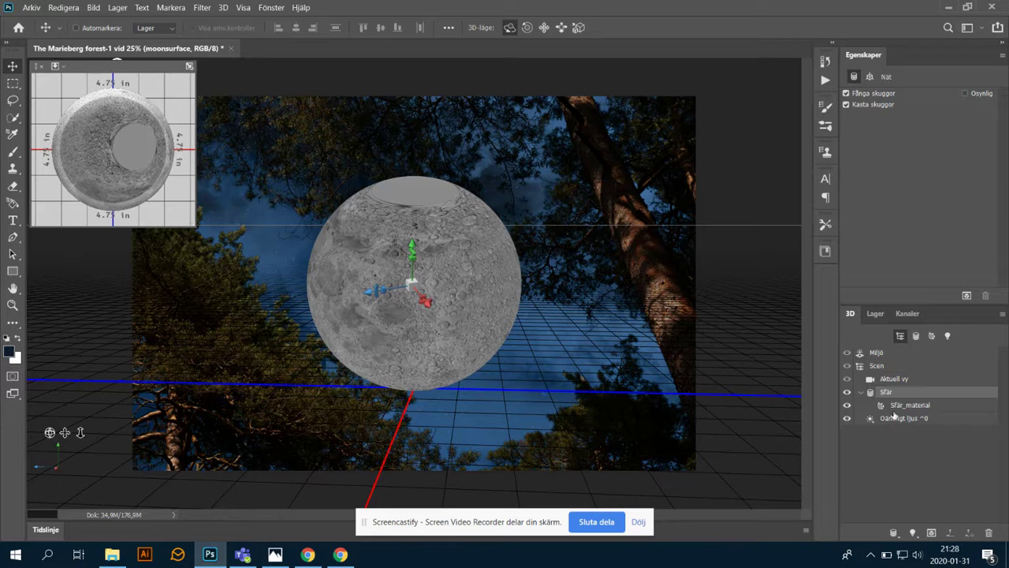
click(926, 405)
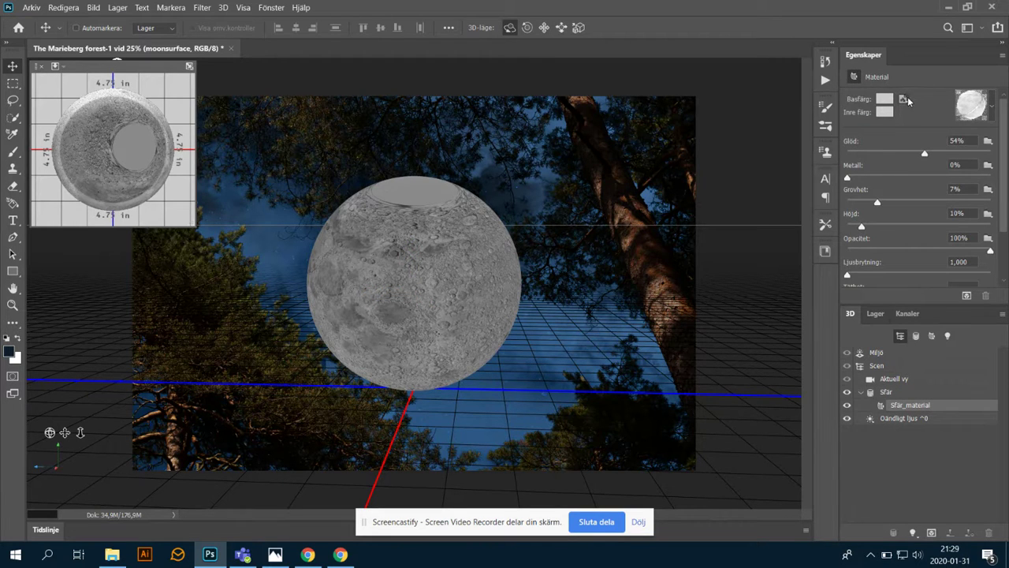
mouse_move(908, 101)
click(906, 100)
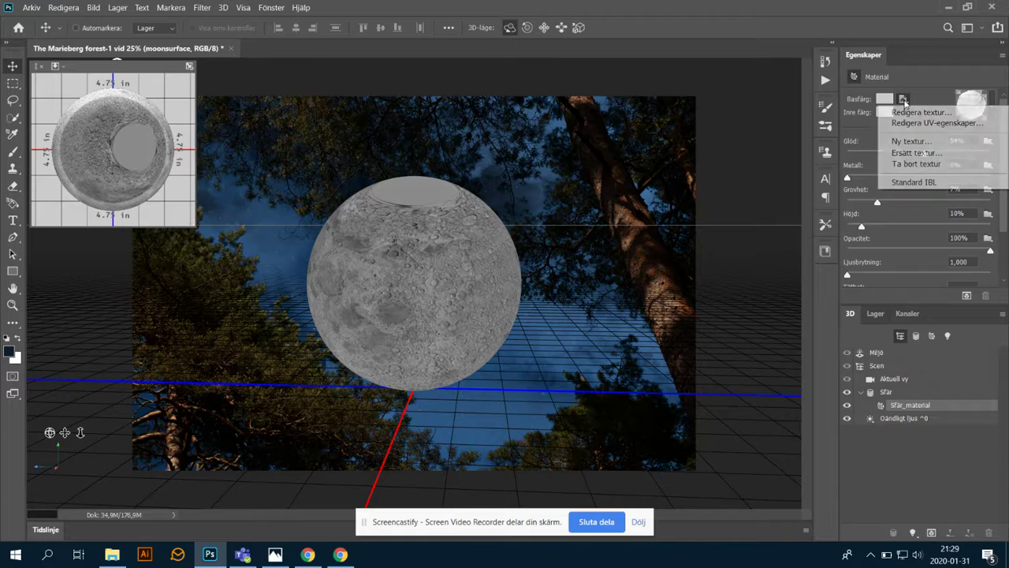
click(920, 113)
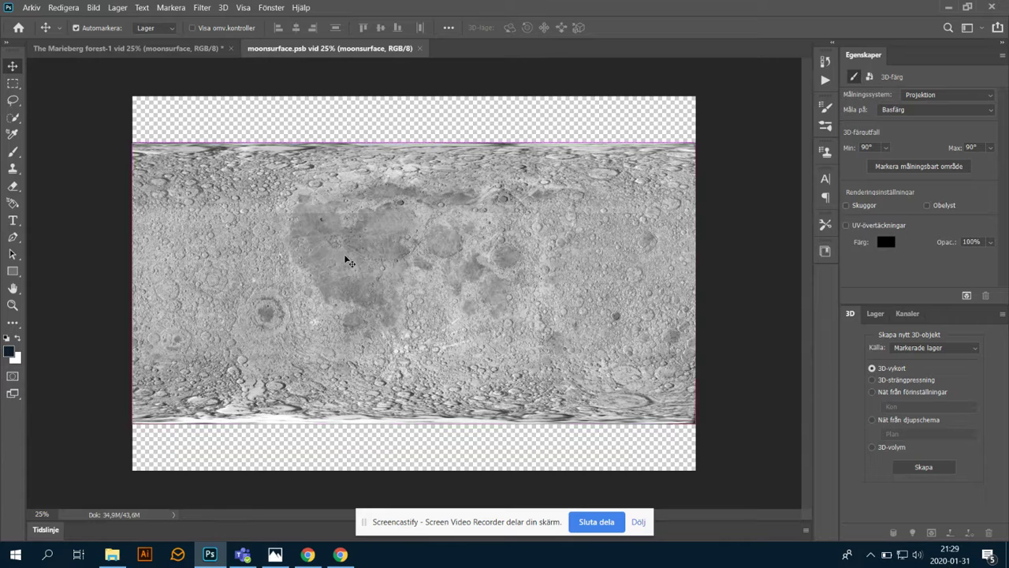
Step: Scale the moon surface image to 98.40% so it covers the whole canvas, and save and close the texture document
key(ctrl+t)
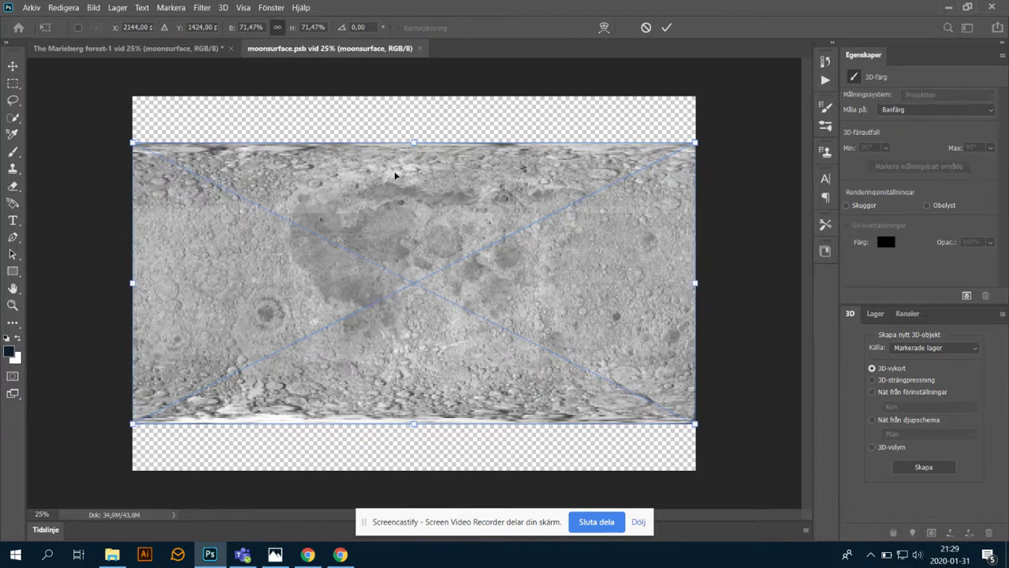
drag(420, 143, 418, 90)
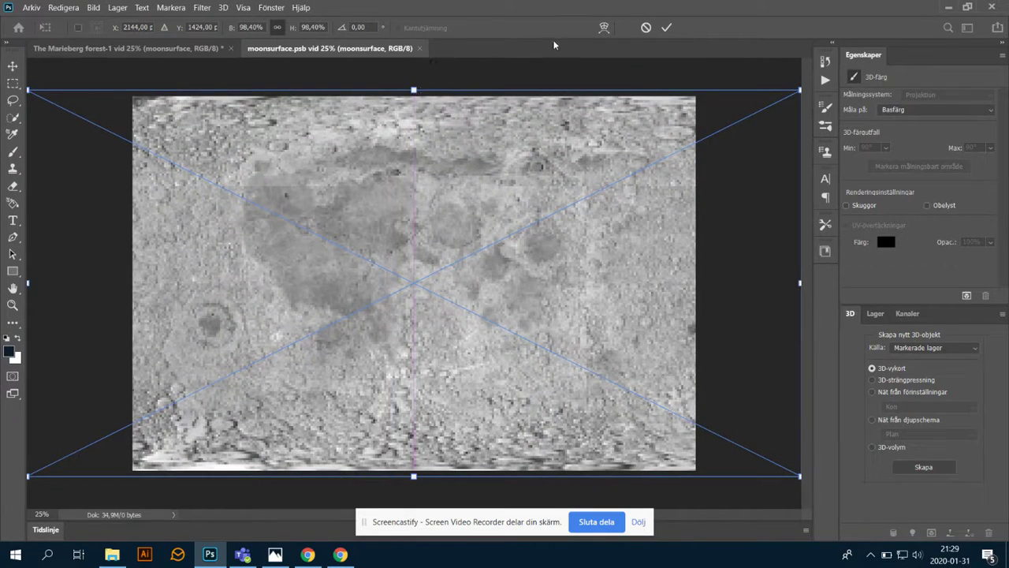
click(665, 28)
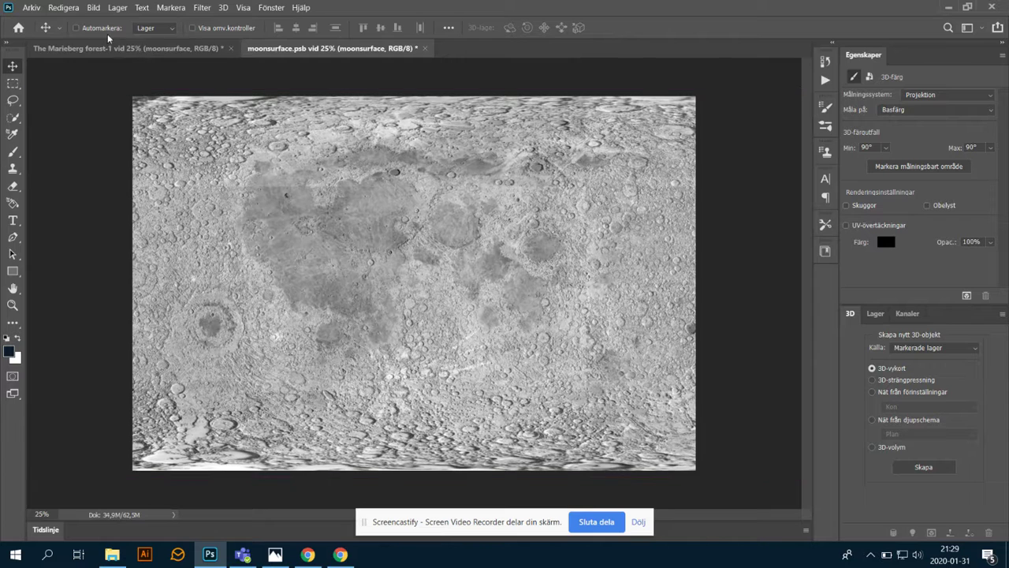
click(31, 8)
click(67, 147)
click(421, 48)
Step: Set the sphere material's roughness (Grovhet) to 19% and its glow (Glöd) to 97%
click(583, 279)
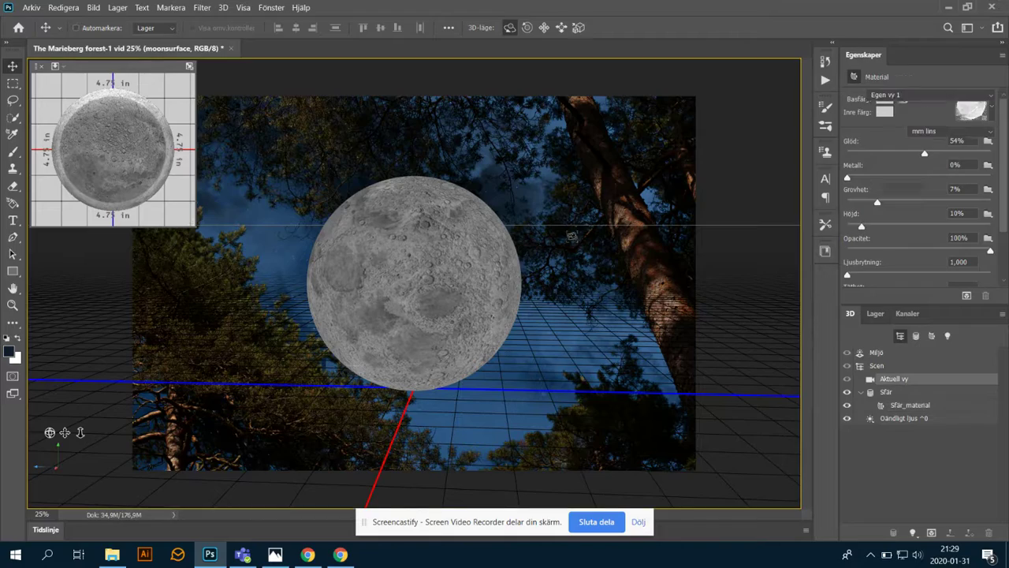
mouse_move(550, 224)
mouse_down()
mouse_move(521, 241)
mouse_move(497, 228)
mouse_move(481, 252)
mouse_move(549, 224)
mouse_up()
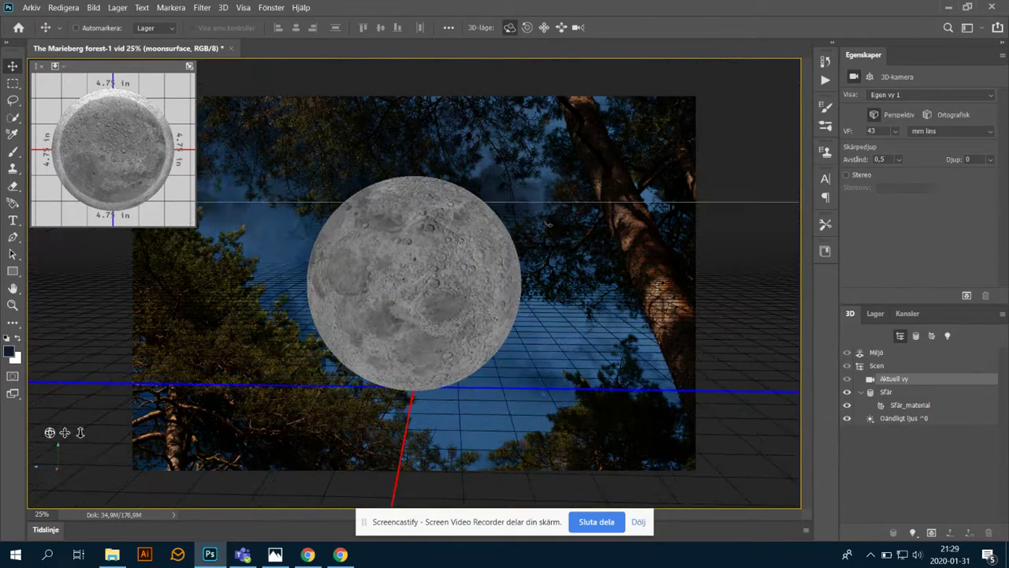
click(908, 404)
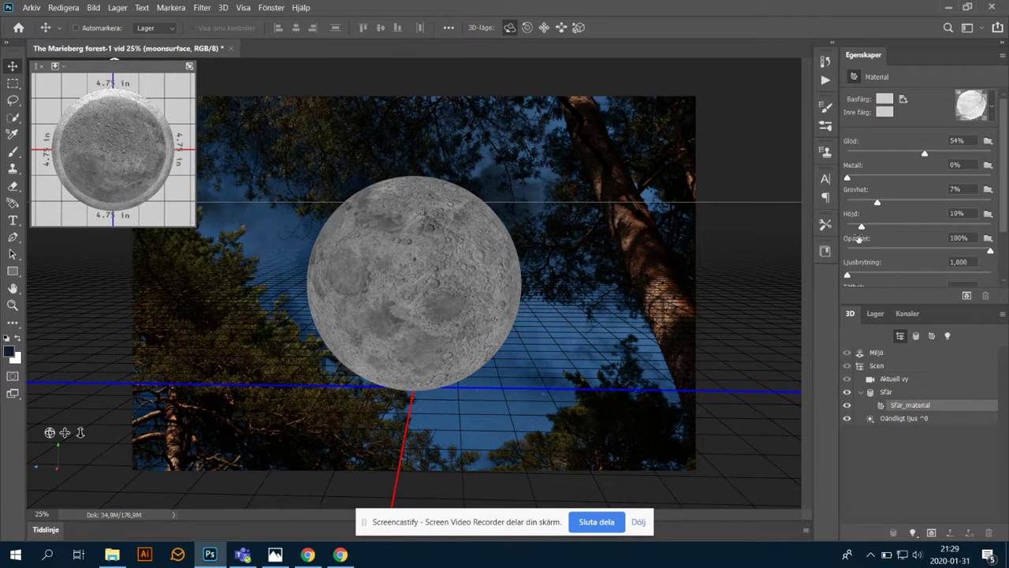
drag(875, 204, 903, 205)
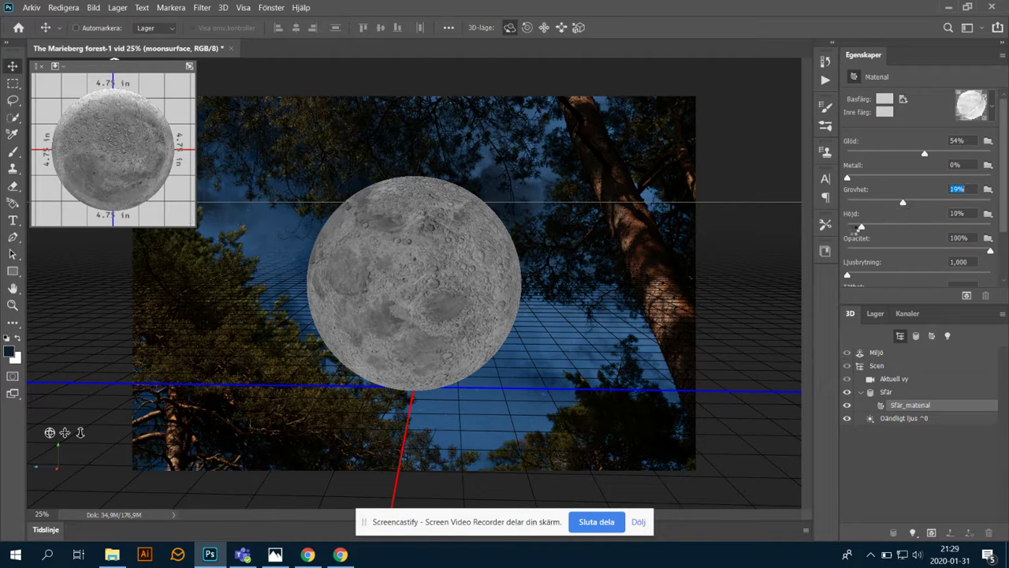
drag(926, 152, 982, 153)
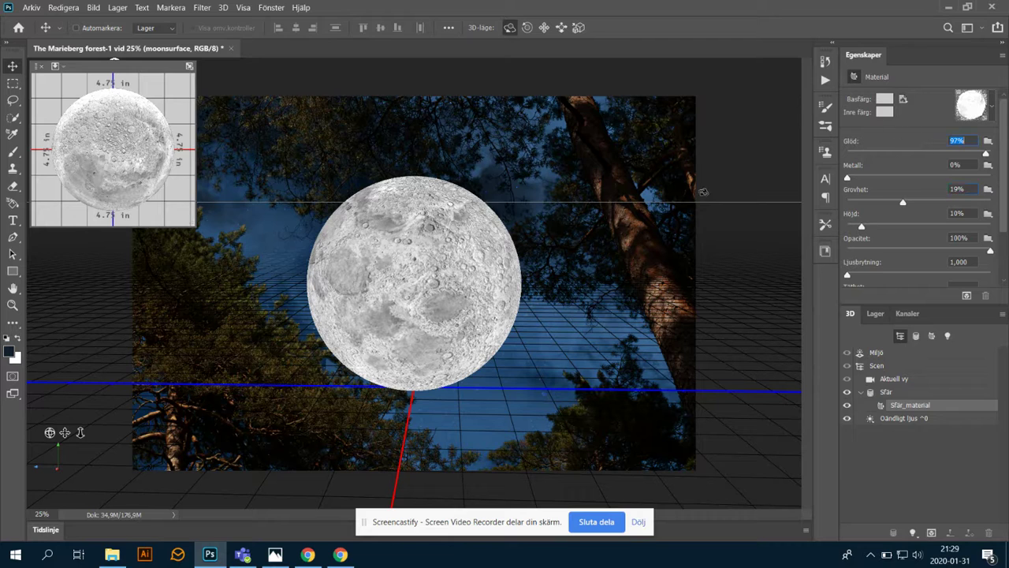
Step: Collapse the moonsurface layer's details and move the layer between The Marieberg forest and the sky back group
click(874, 314)
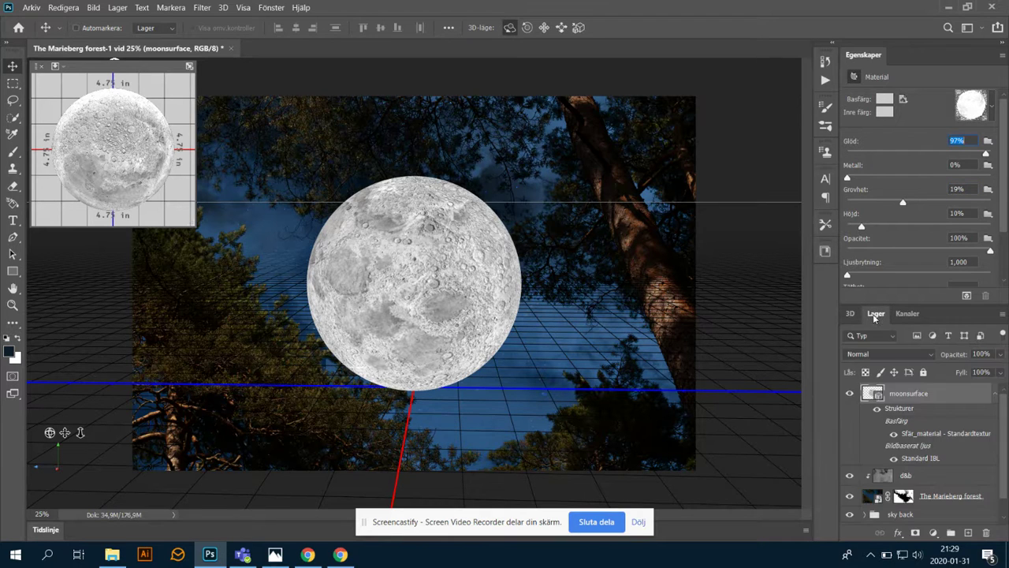
click(995, 393)
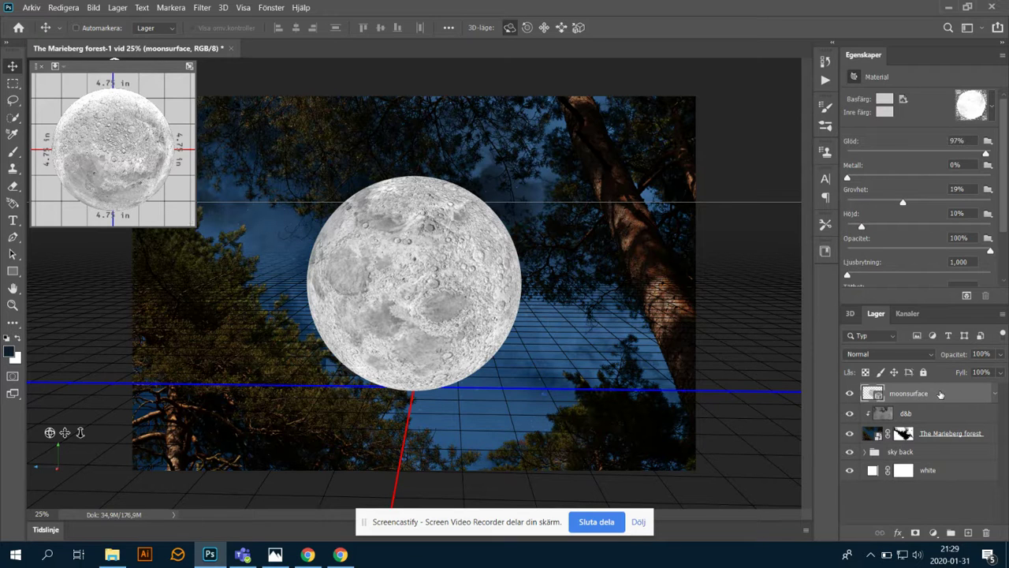
drag(939, 393, 948, 440)
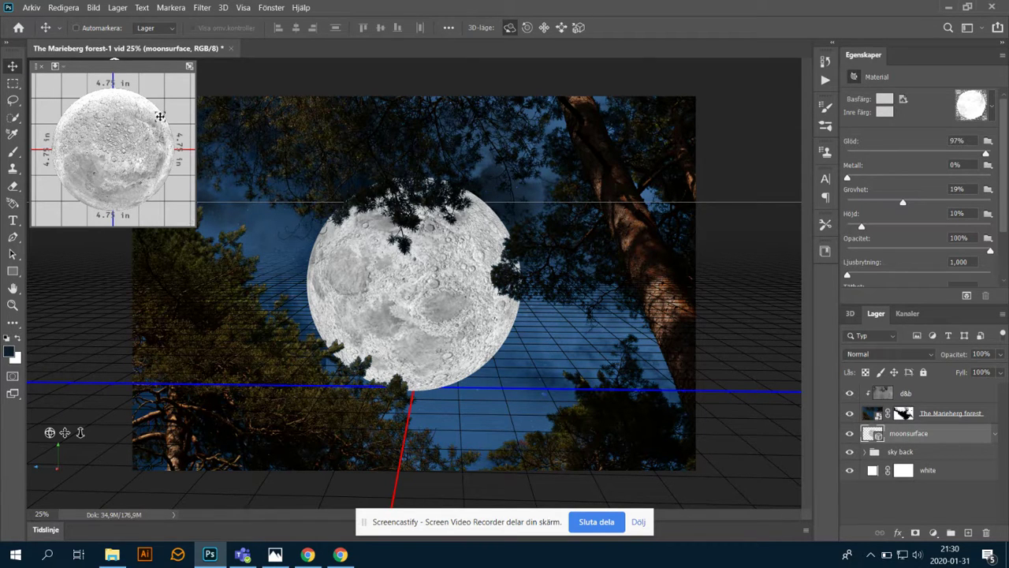
Step: Preview the moon behind the trees without the 3D guides, and return to the Move tool
click(13, 83)
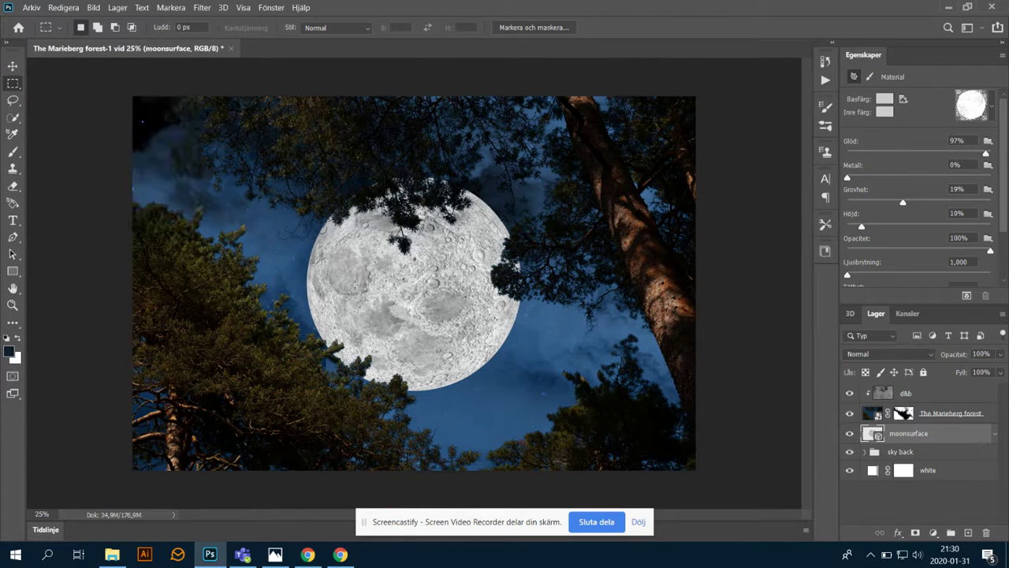
click(14, 135)
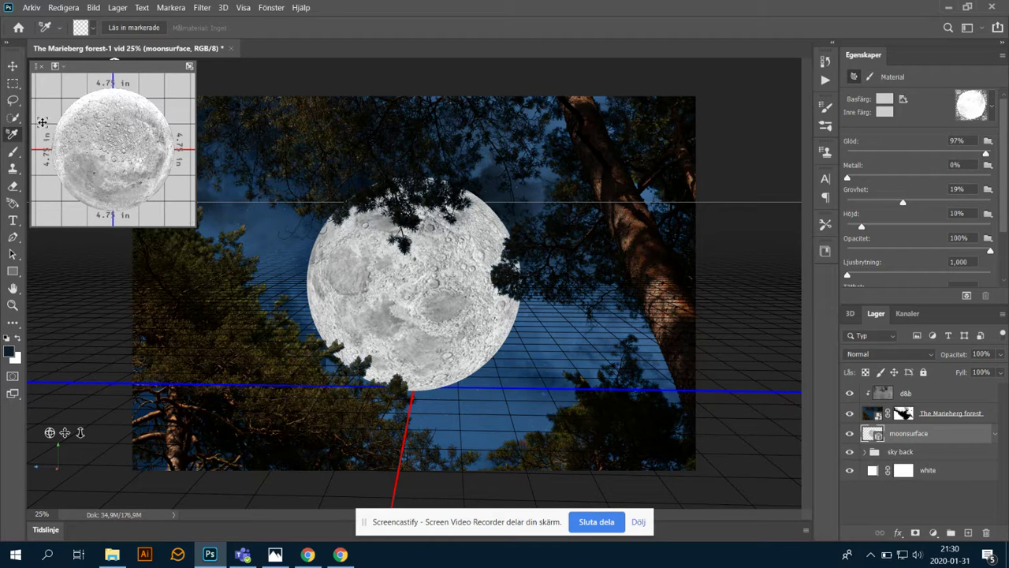
click(14, 83)
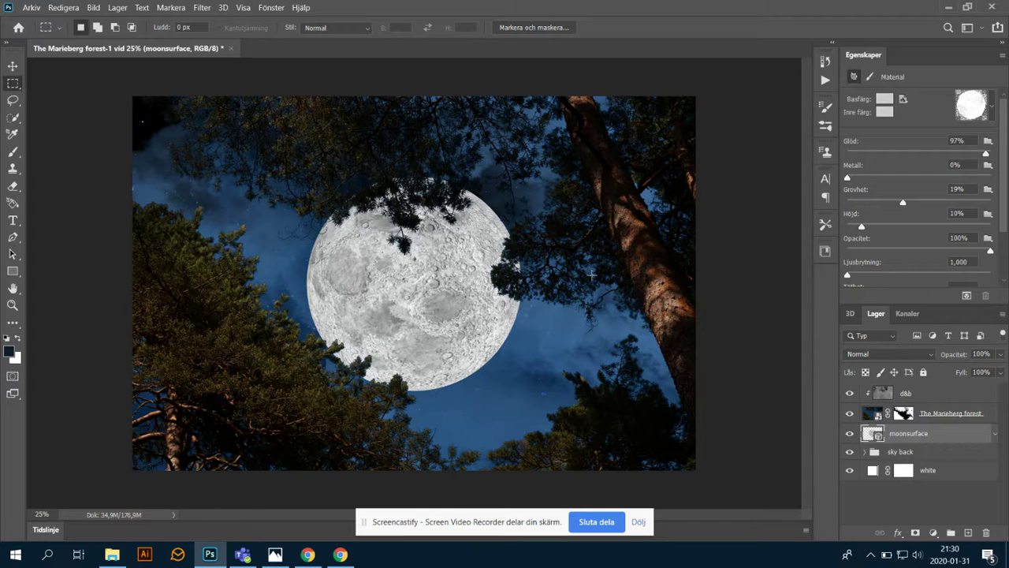
click(13, 66)
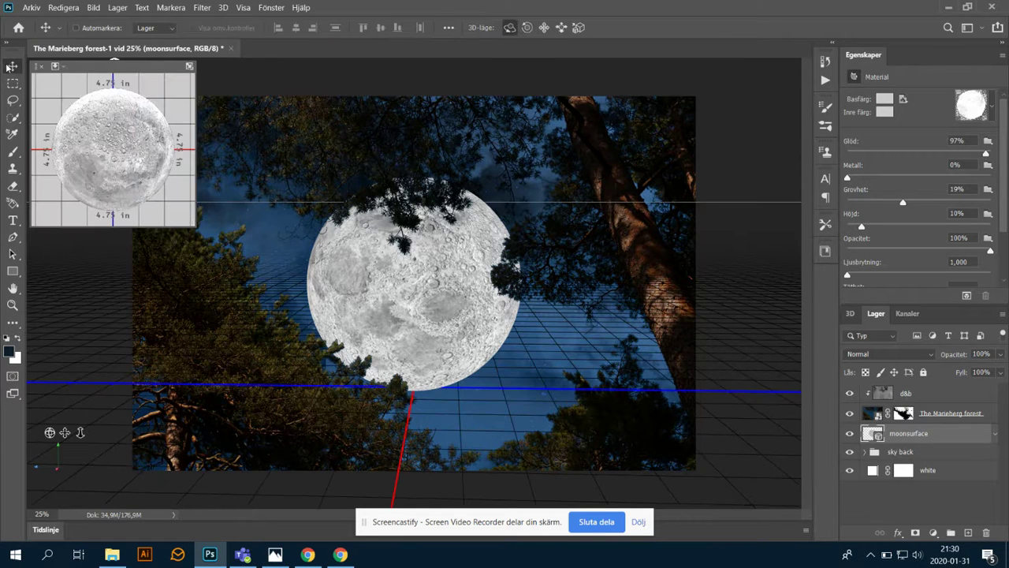
Step: Scale the moon sphere uniformly down to about 4.15 in and shift it sideways behind the branches near the large tree trunk
click(462, 274)
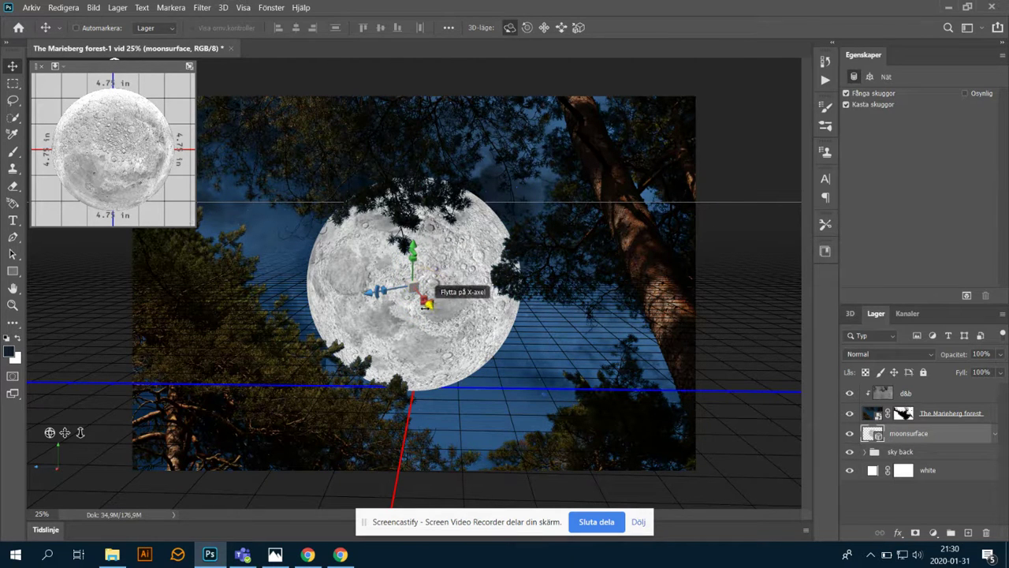
drag(416, 278, 420, 309)
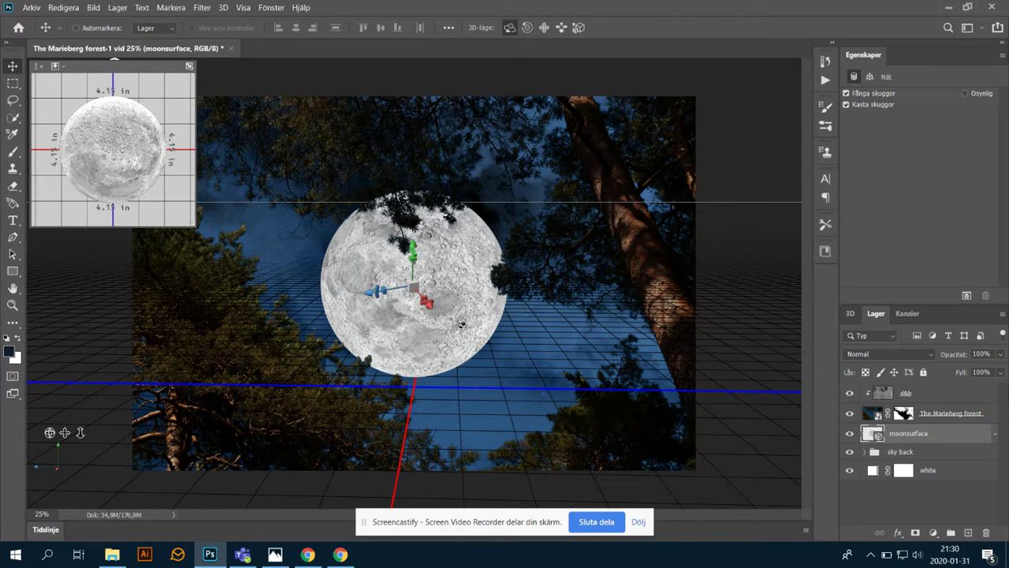
drag(429, 303, 421, 295)
mouse_move(434, 325)
mouse_down()
mouse_move(422, 309)
mouse_move(429, 315)
mouse_up()
drag(368, 309, 427, 290)
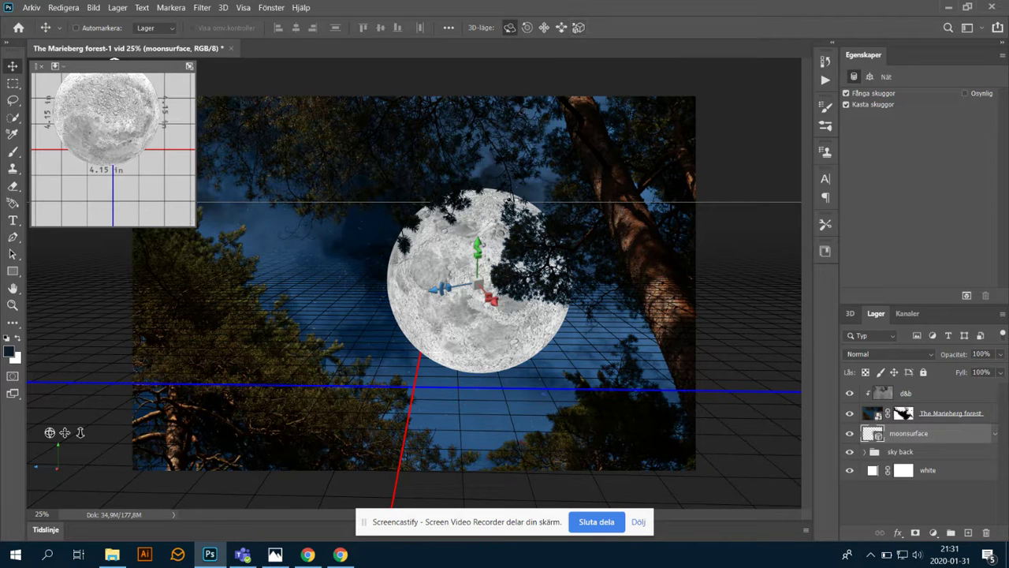
click(508, 202)
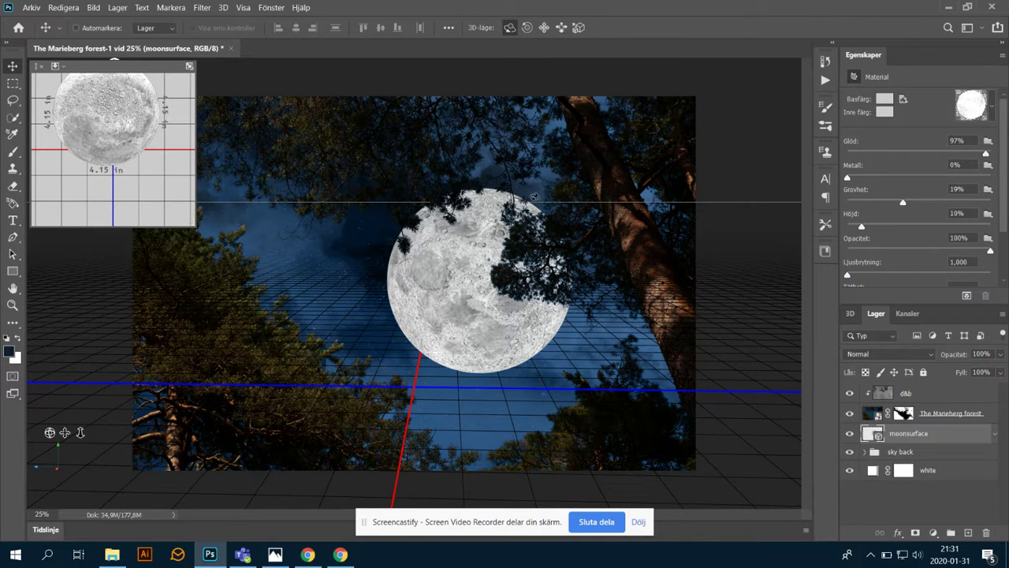
click(468, 303)
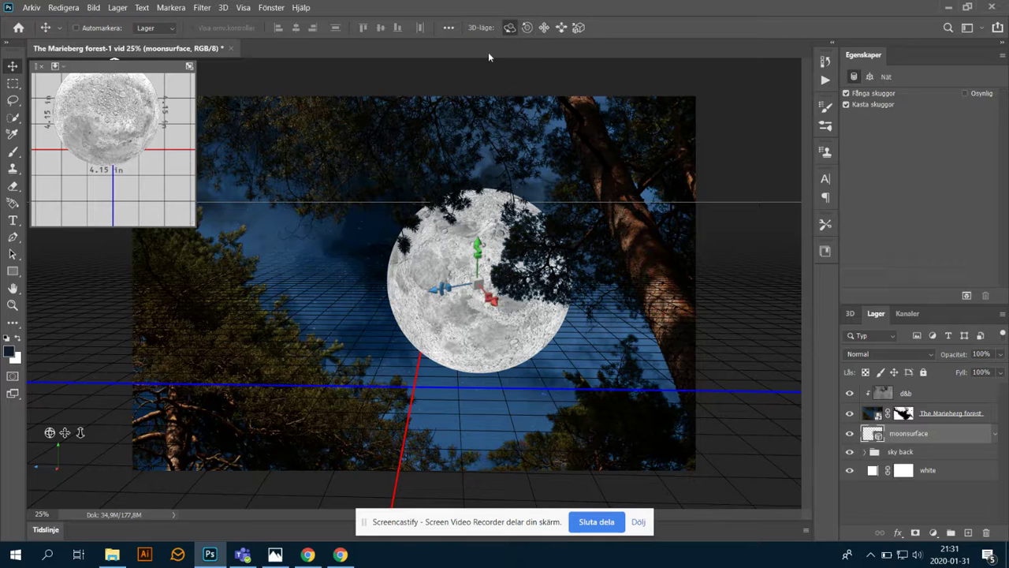
click(934, 488)
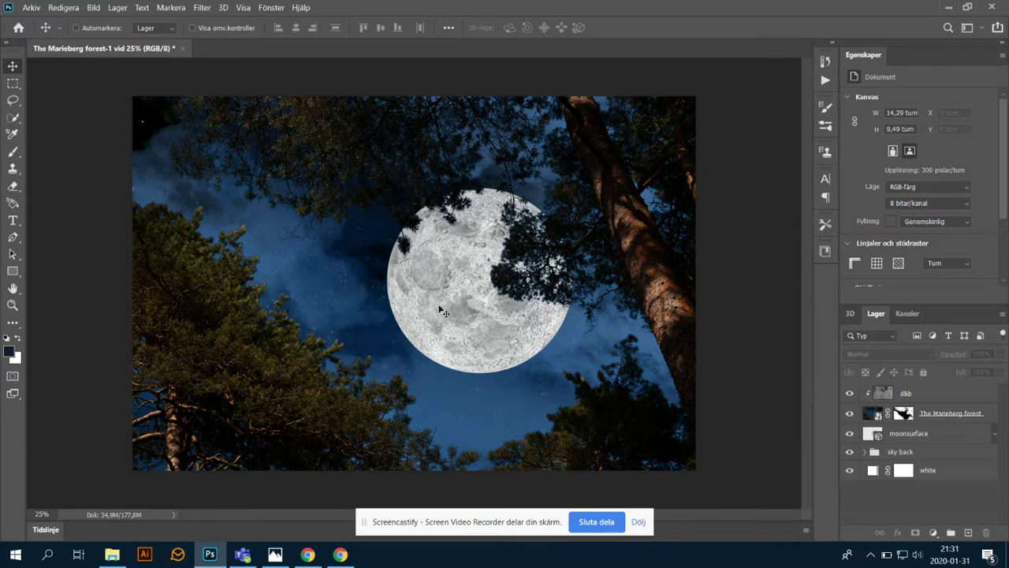
click(935, 411)
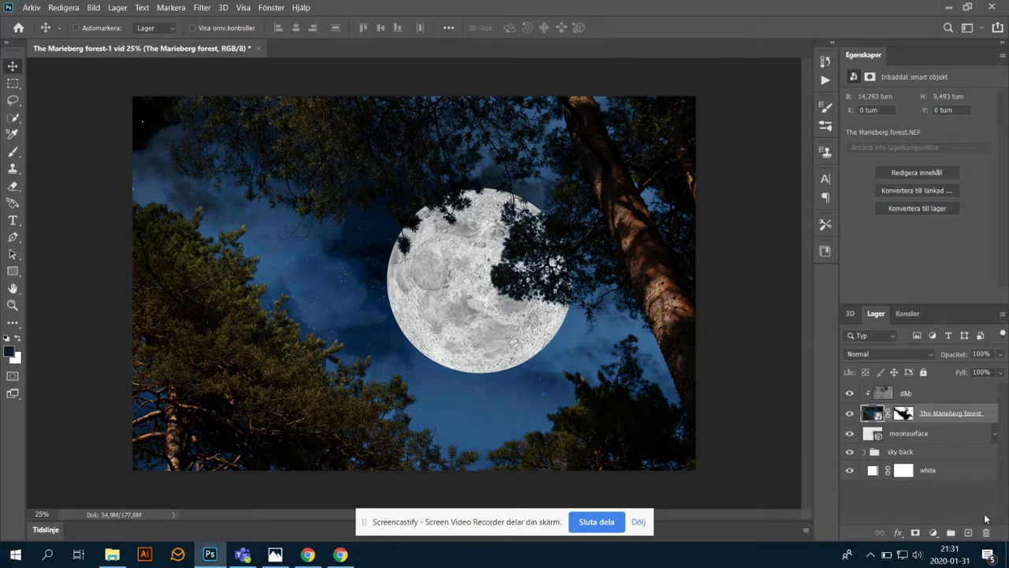
click(933, 533)
click(858, 507)
Step: Duplicate the Färgfyllning 4 cloud fill from the sky back group, place the copy directly above moonsurface, and collapse the group
click(864, 451)
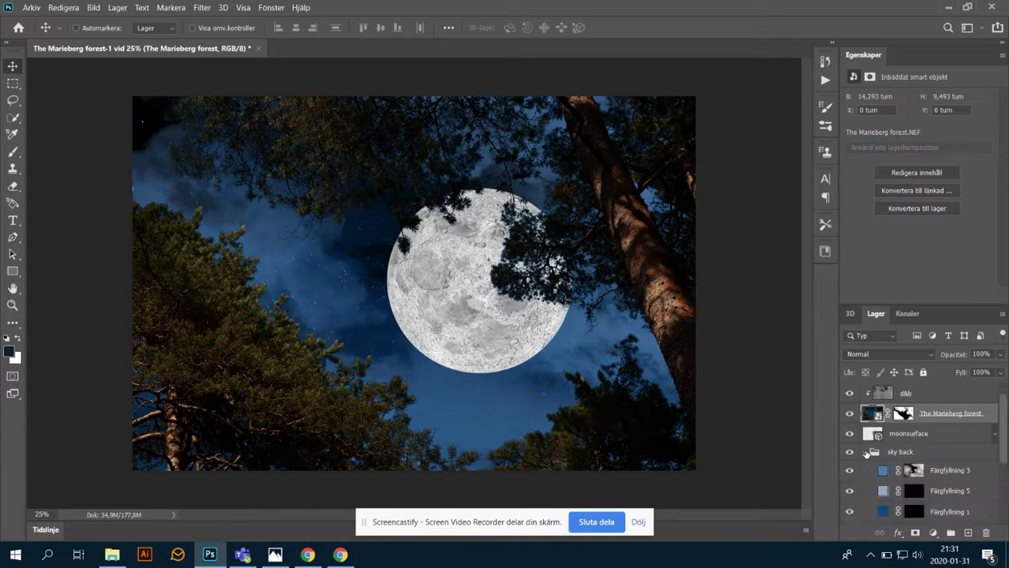
scroll(972, 484, down, 4)
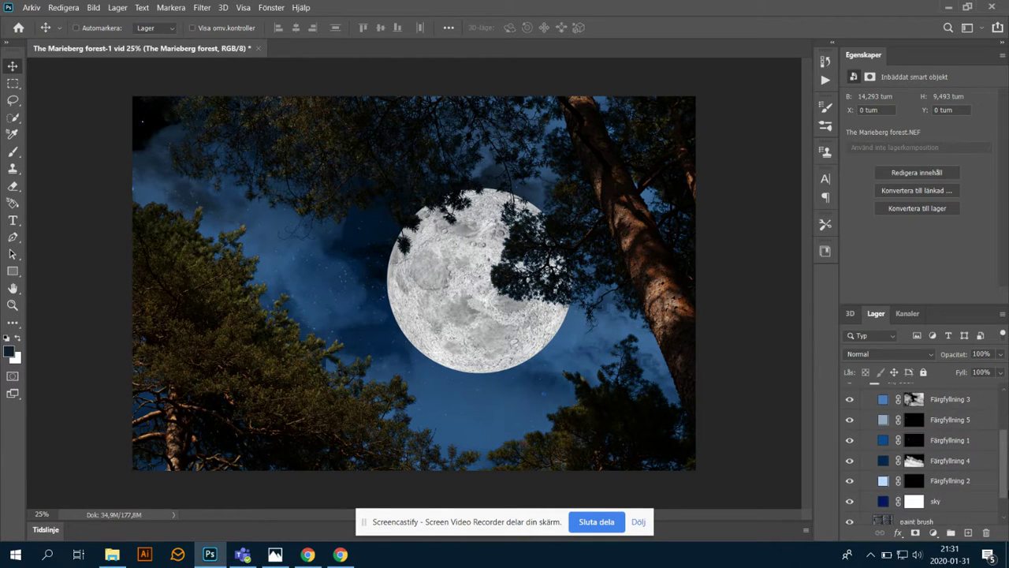
click(955, 455)
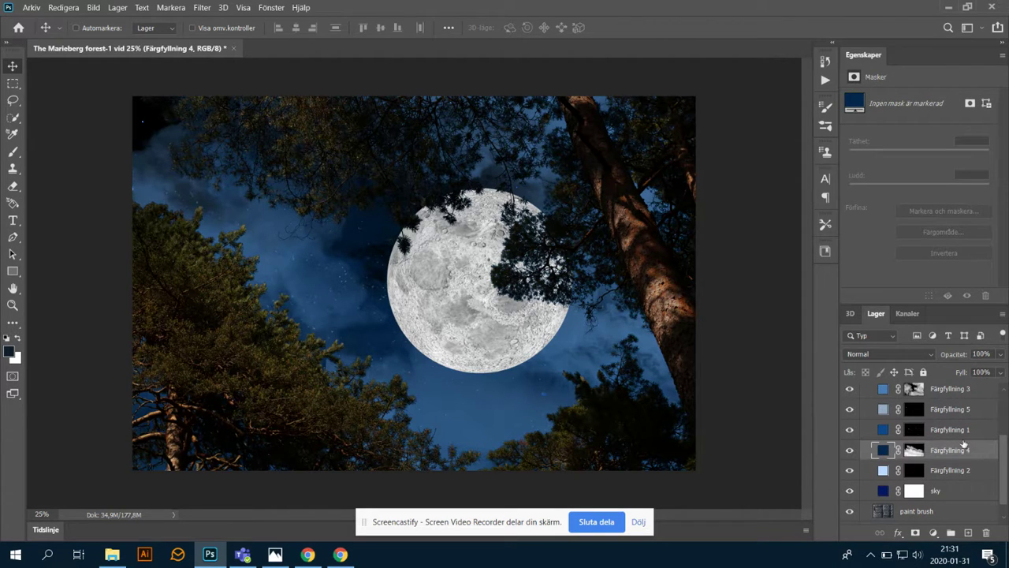
key(ctrl+j)
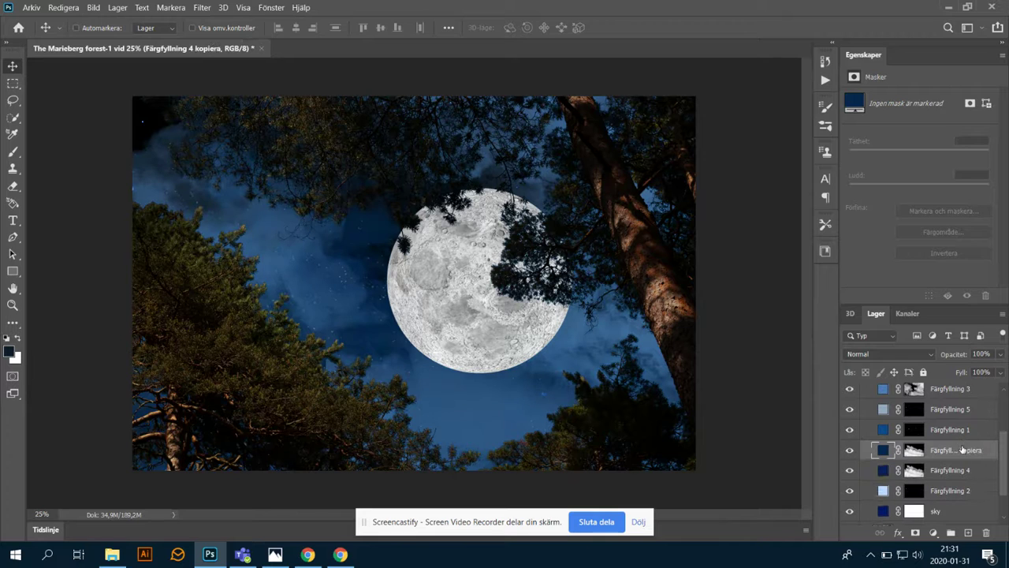
drag(955, 457, 959, 431)
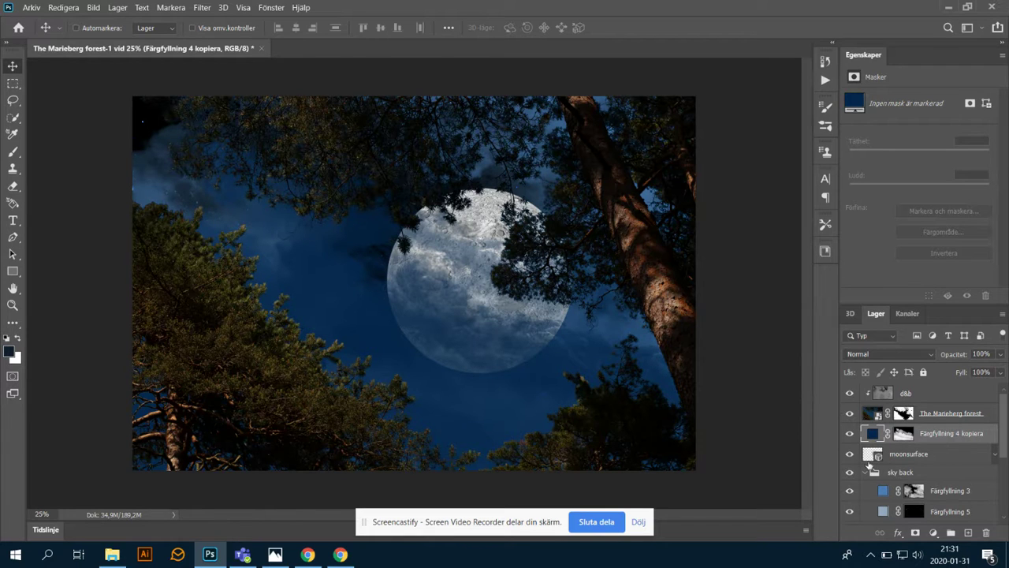
click(865, 471)
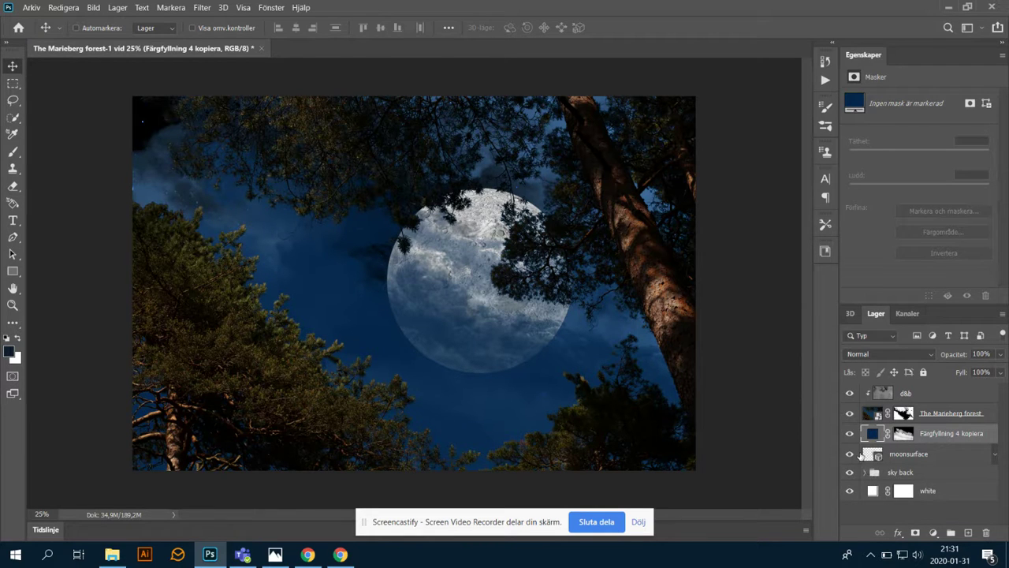
Step: Compare the image with and without the copied cloud fill, and recolour that fill to very dark blue, 040f1a
click(850, 433)
click(850, 434)
double_click(874, 436)
mouse_move(739, 322)
mouse_down()
mouse_move(703, 220)
mouse_move(716, 336)
mouse_move(761, 337)
mouse_move(767, 355)
mouse_move(750, 330)
mouse_move(763, 331)
mouse_move(748, 351)
mouse_up()
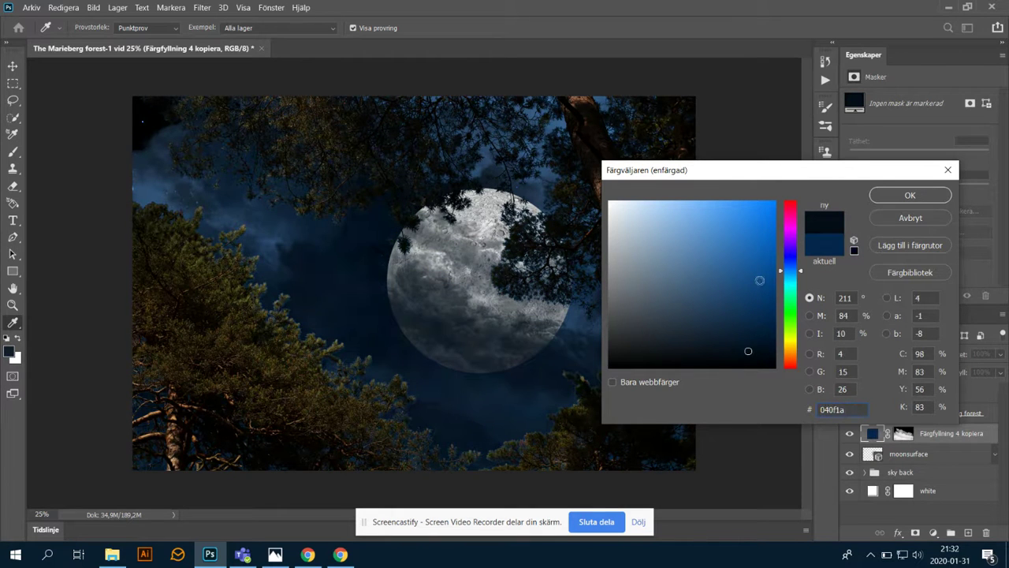
click(899, 201)
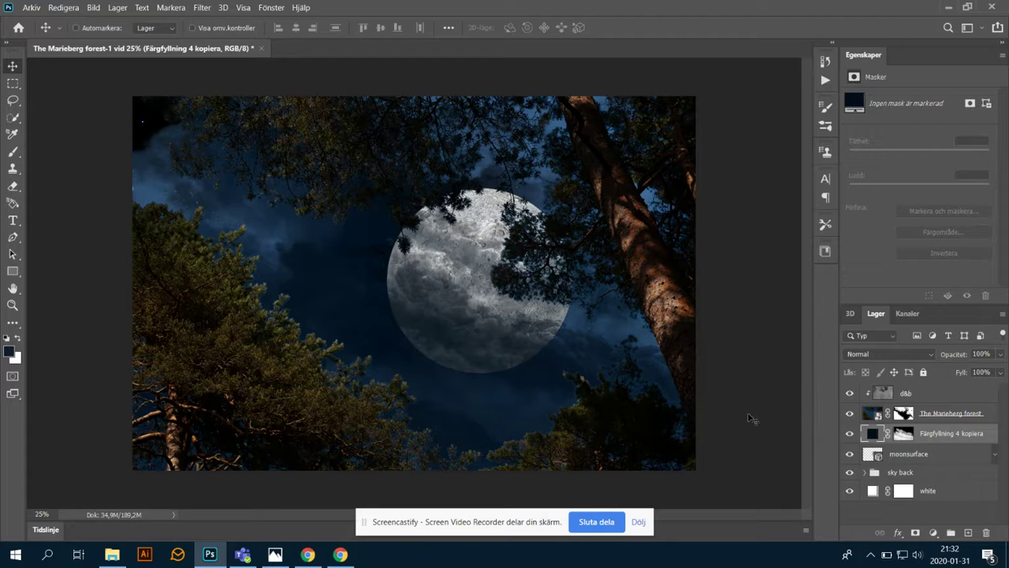
Step: Rotate the copied cloud fill about 24.5° counterclockwise and enlarge it so its clouds spread across the moon and beyond the canvas
key(ctrl+t)
drag(708, 269, 715, 148)
drag(748, 180, 747, 188)
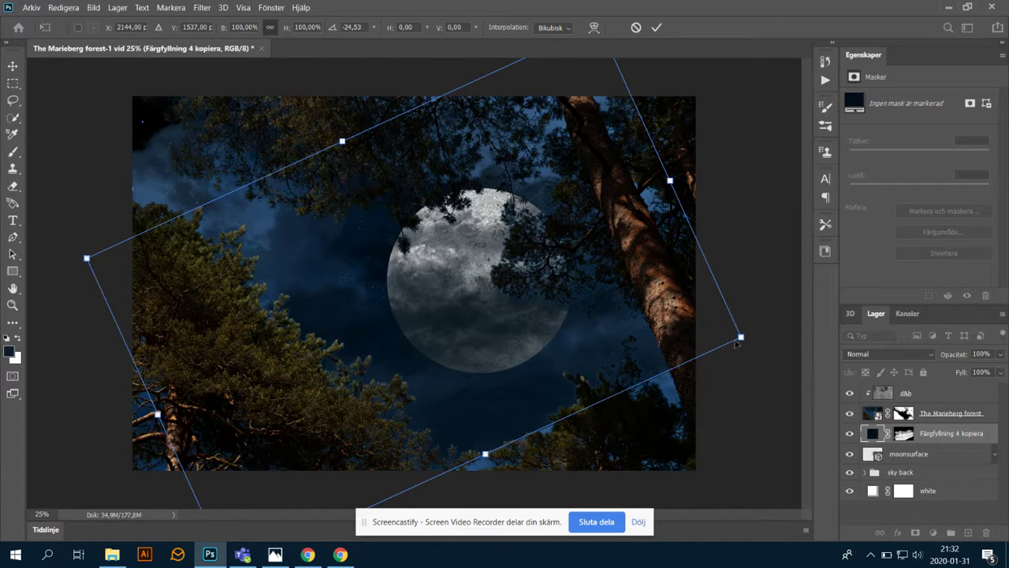
drag(741, 337, 863, 408)
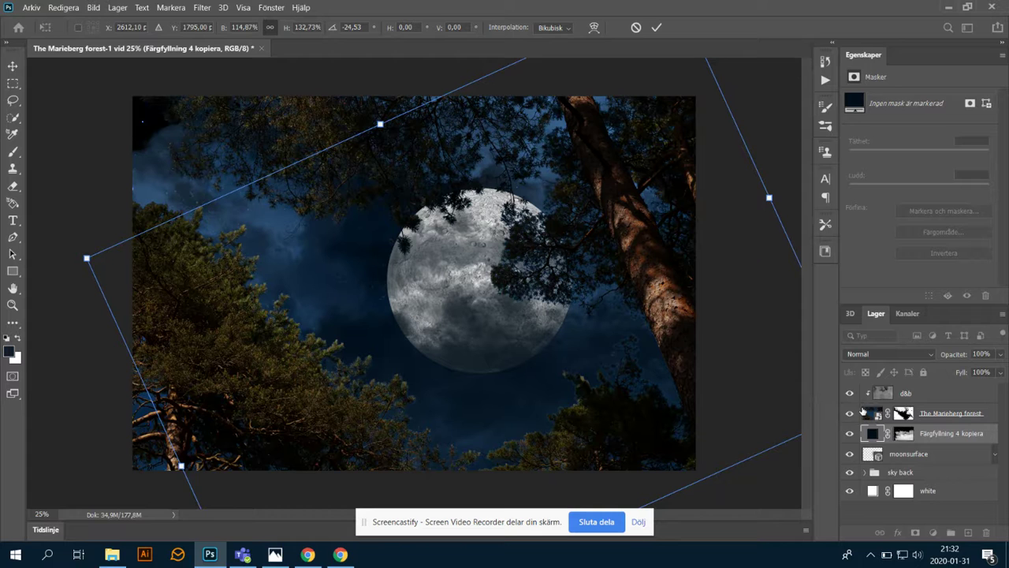
drag(87, 258, 41, 255)
key(Return)
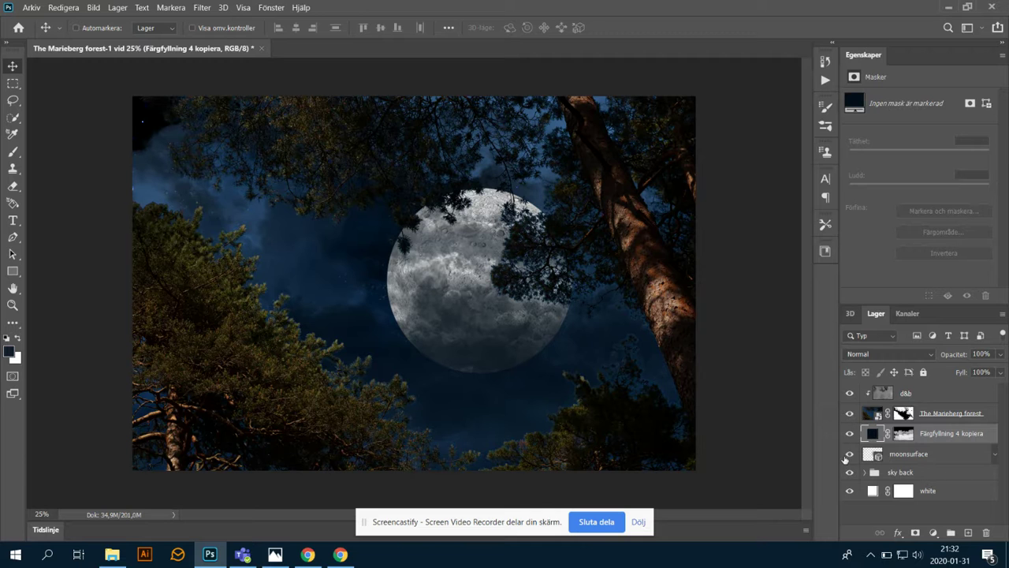
Step: Add a light grey solid colour fill layer, dcdcdc, directly above the moonsurface layer
click(849, 454)
click(848, 454)
click(915, 457)
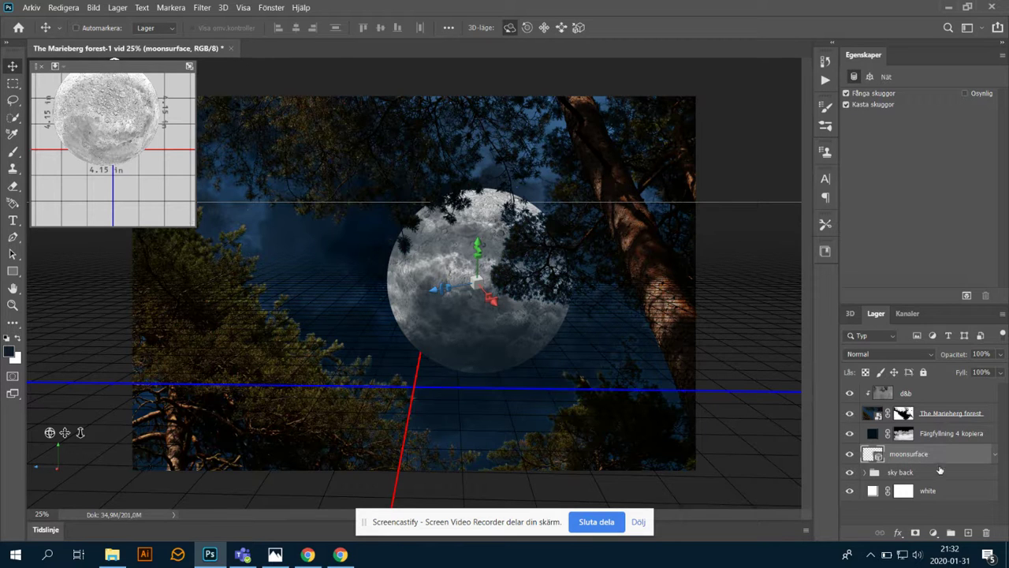
click(933, 533)
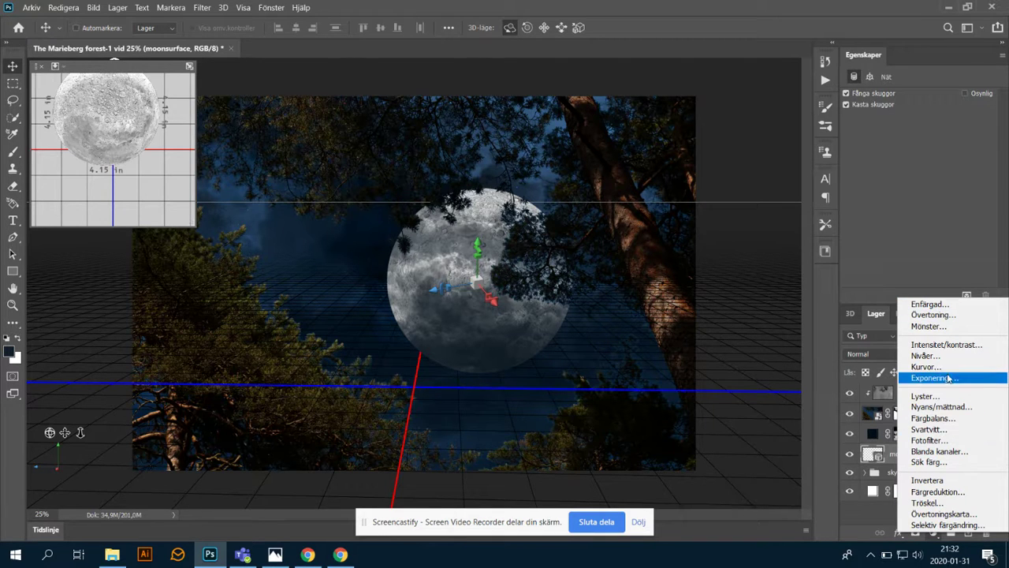
click(942, 304)
drag(631, 240, 608, 207)
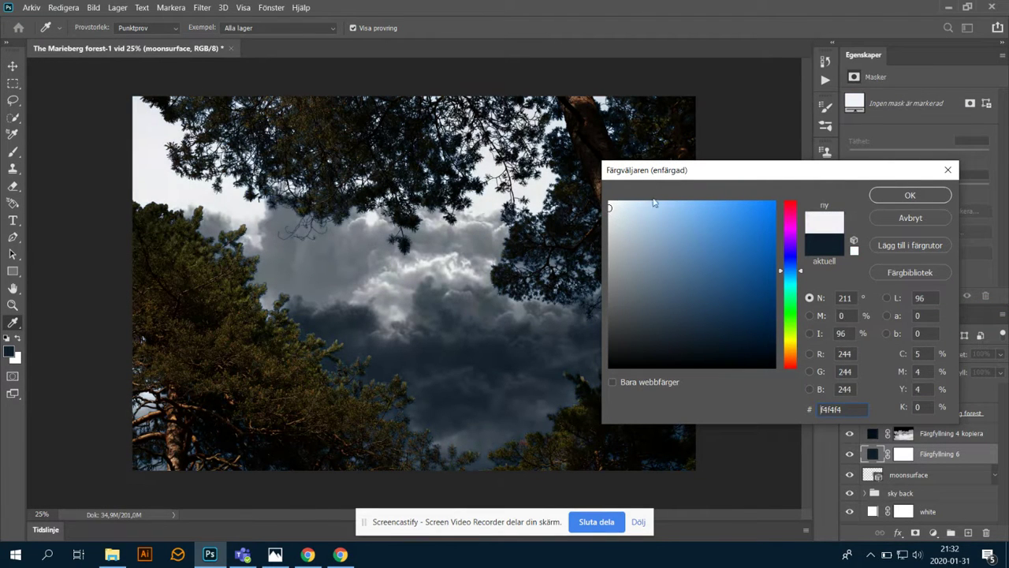
drag(609, 248, 606, 227)
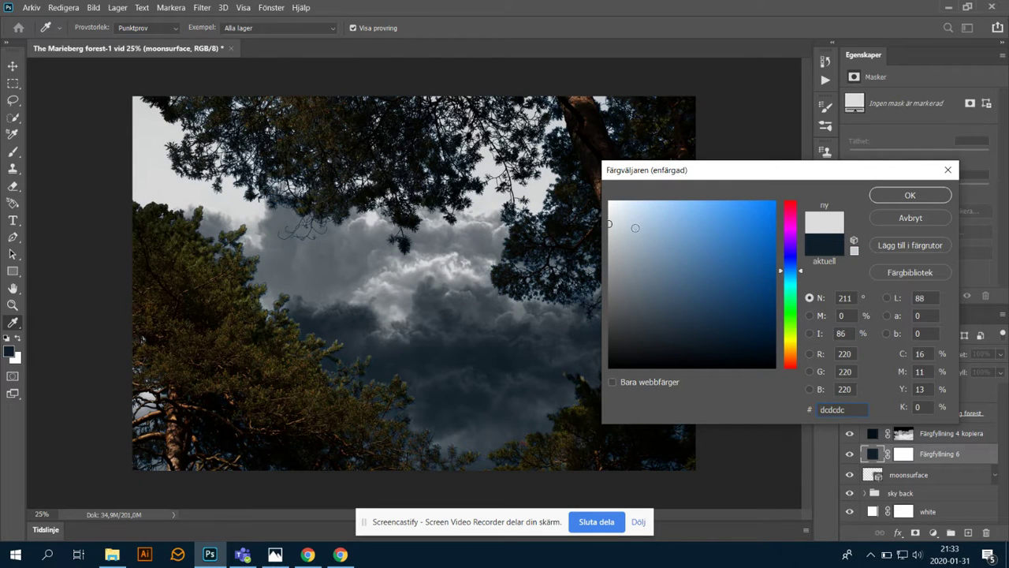
click(900, 194)
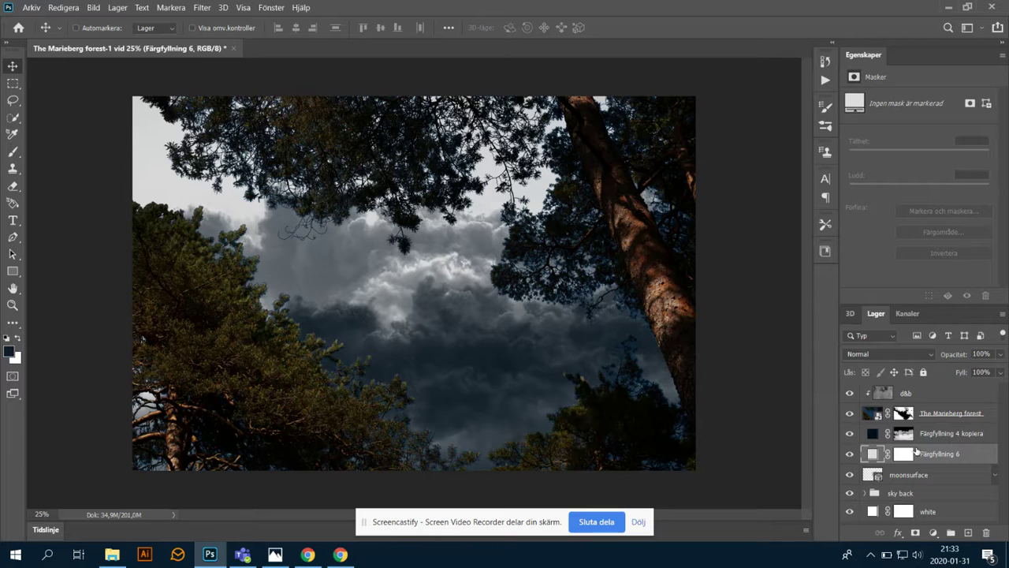
Step: Invert the light grey fill's layer mask so that the fill is completely hidden
click(905, 455)
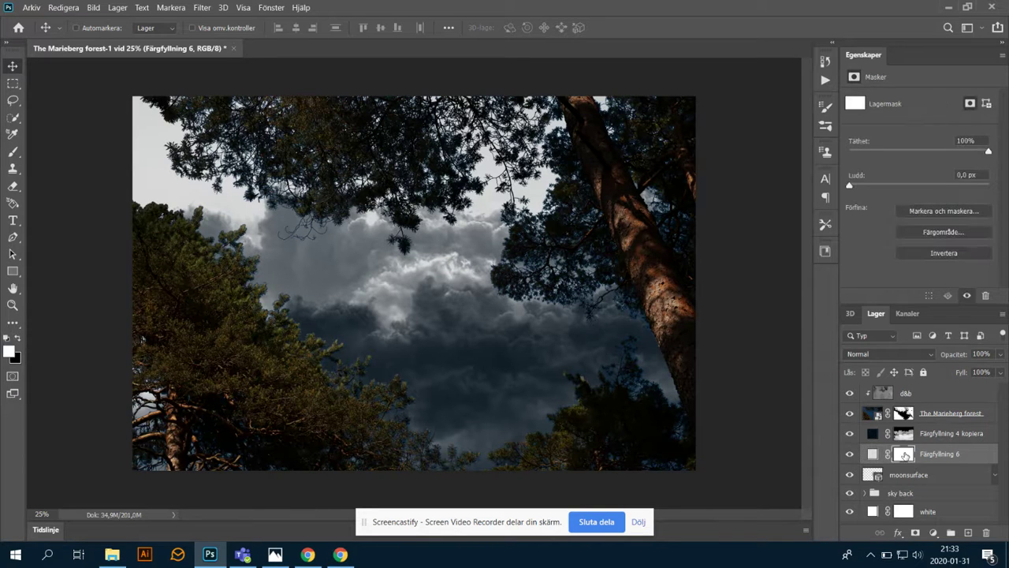
key(ctrl)
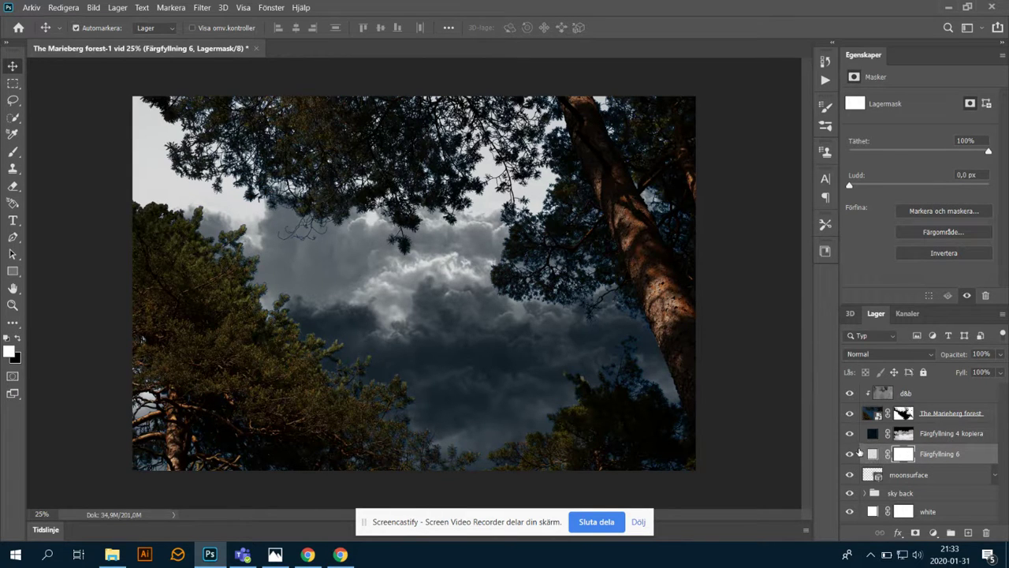
key(ctrl+i)
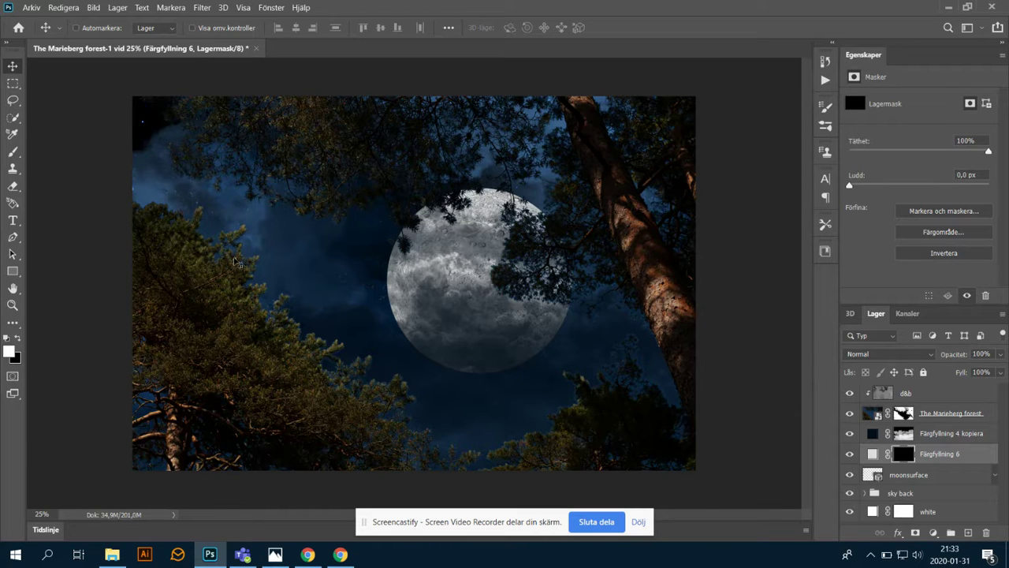
Step: Switch to the Det viktigaste (standard) workspace and activate the Gradient tool
click(13, 205)
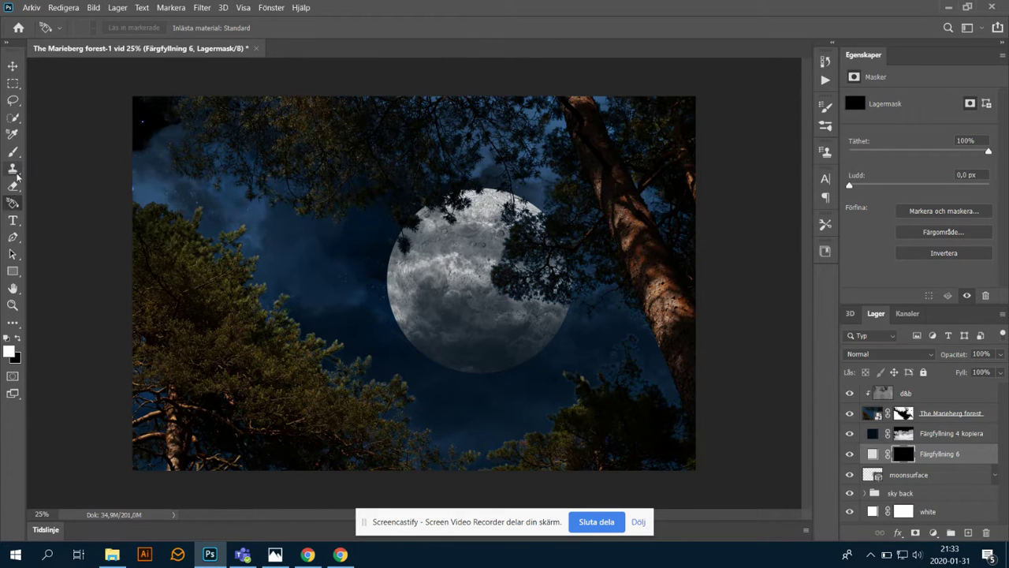
click(271, 7)
mouse_move(299, 33)
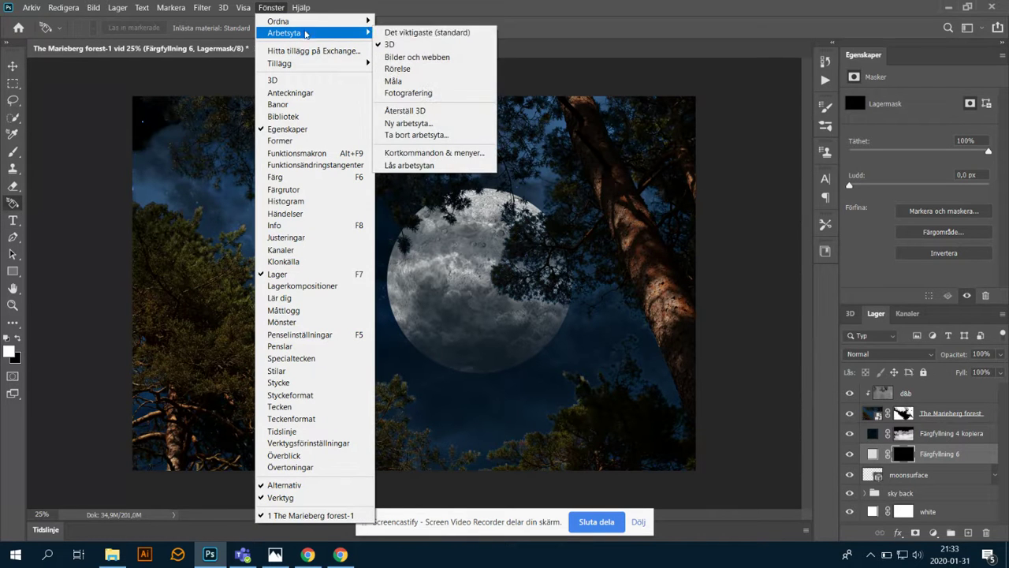
click(438, 33)
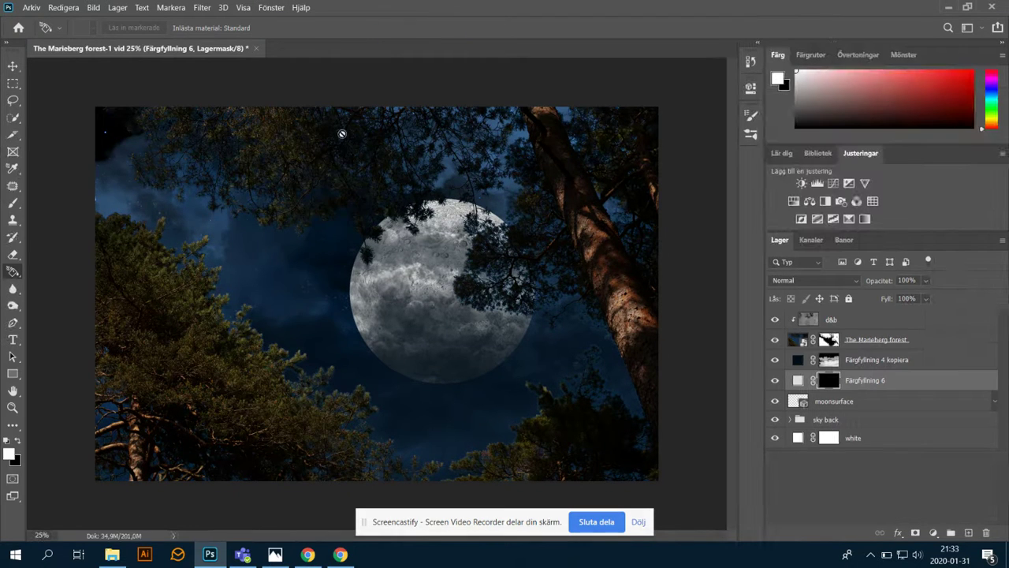
right_click(11, 272)
click(55, 269)
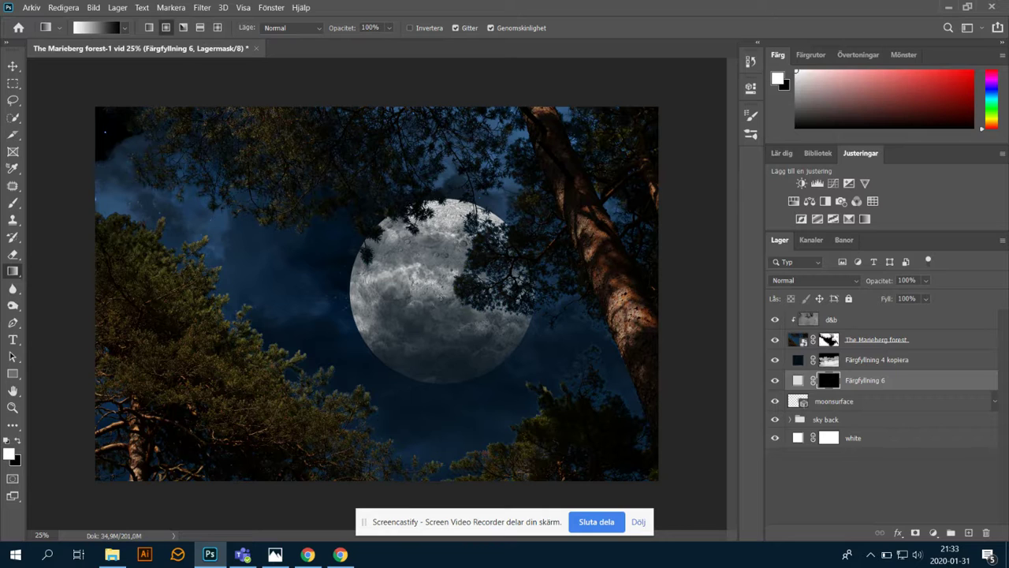
Step: Draw white-to-black radial gradients from the moon's centre on the light grey fill's mask until a soft glow surrounds the moon
drag(425, 294, 368, 359)
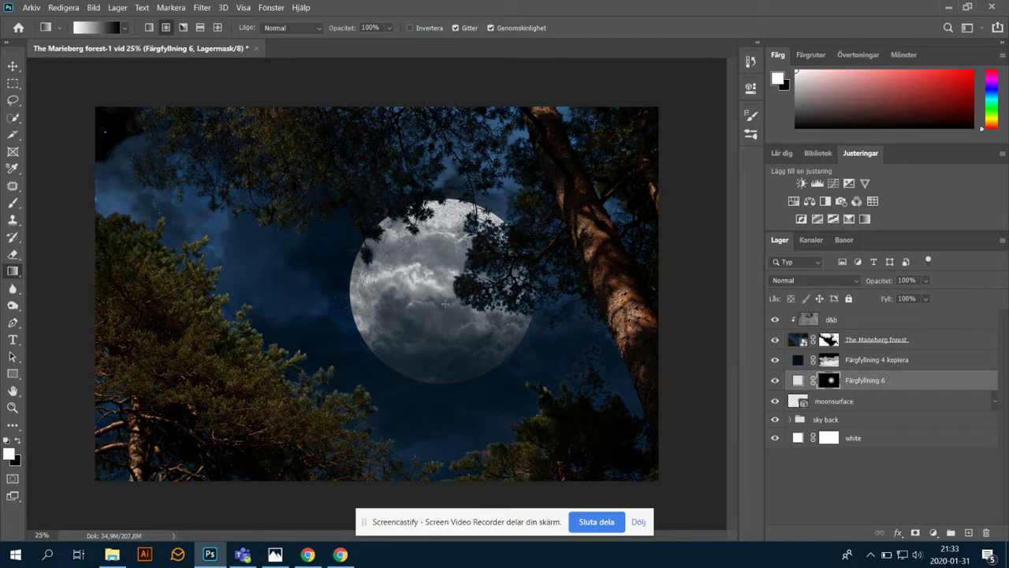
drag(445, 289, 328, 398)
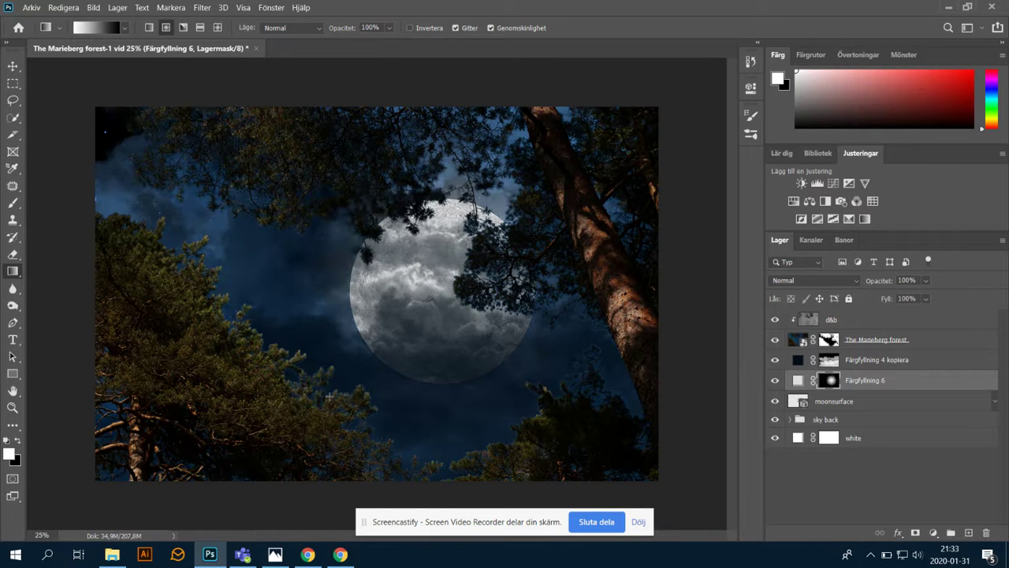
drag(436, 302, 334, 413)
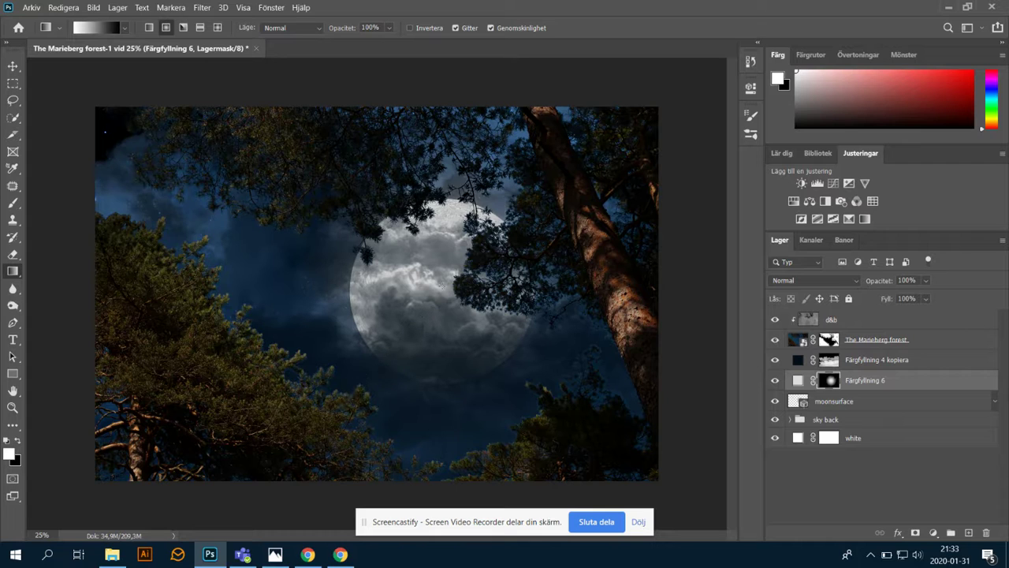
drag(444, 281, 320, 392)
drag(436, 300, 265, 454)
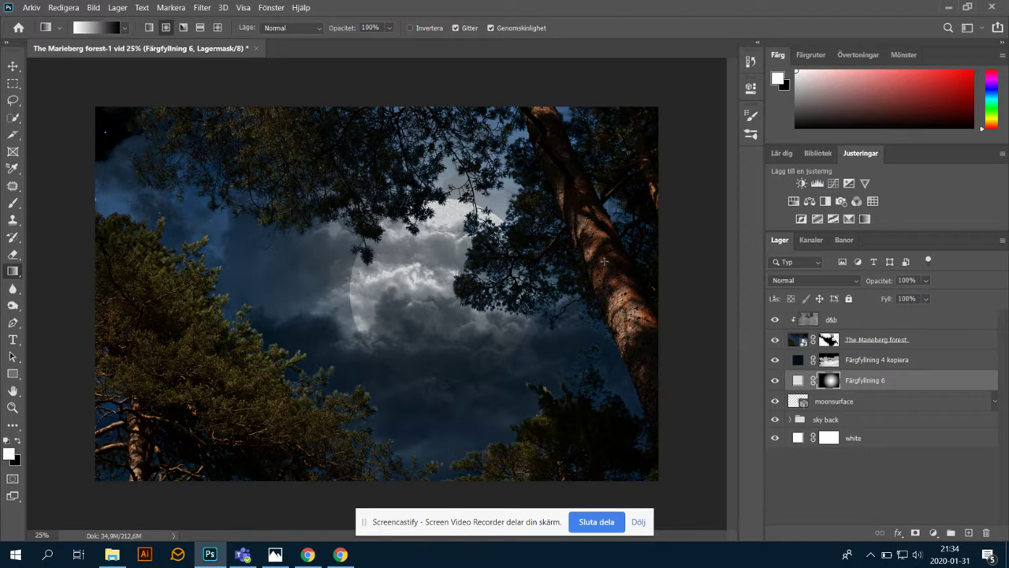
drag(432, 302, 363, 387)
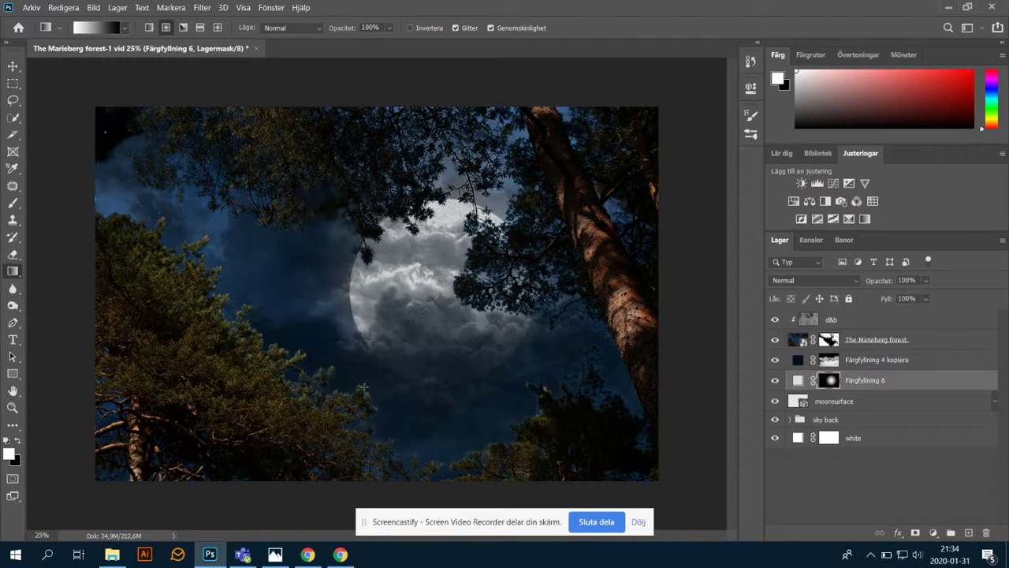
drag(437, 295, 350, 413)
drag(412, 287, 345, 289)
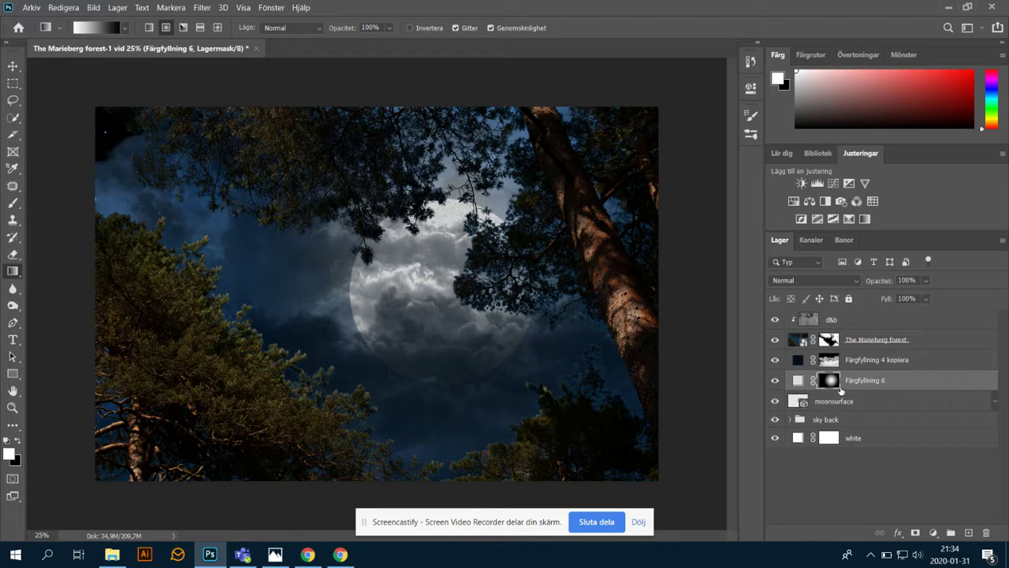
Step: Compare the image with and without Färgfyllning 4 kopiera, and lower that layer's opacity to 87%
click(775, 360)
click(775, 361)
click(927, 280)
drag(933, 293, 933, 294)
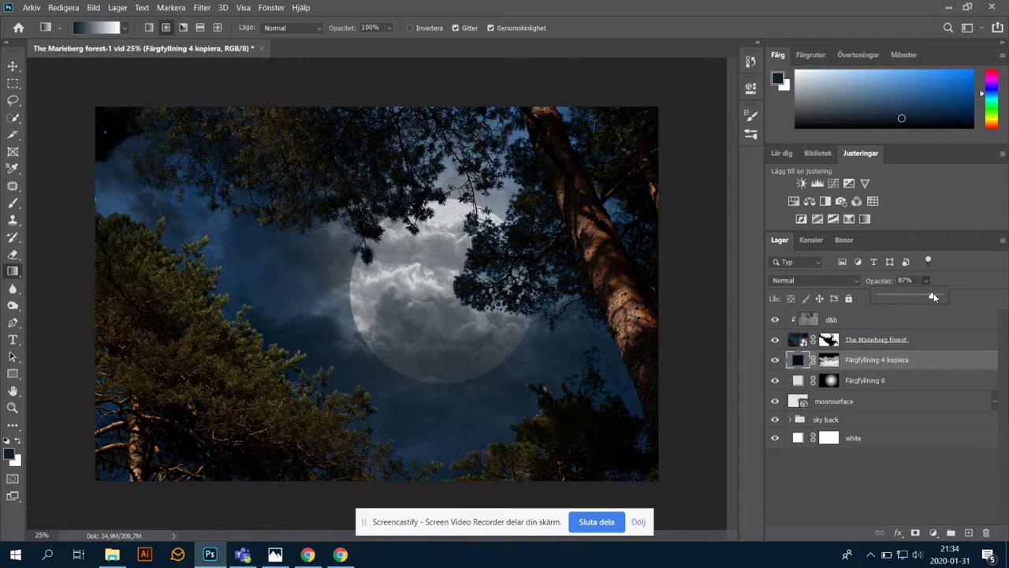
Step: Examine what Färgfyllning 1, 5 and 4 in the sky back group each contribute by switching their visibility off and on
click(792, 422)
click(792, 421)
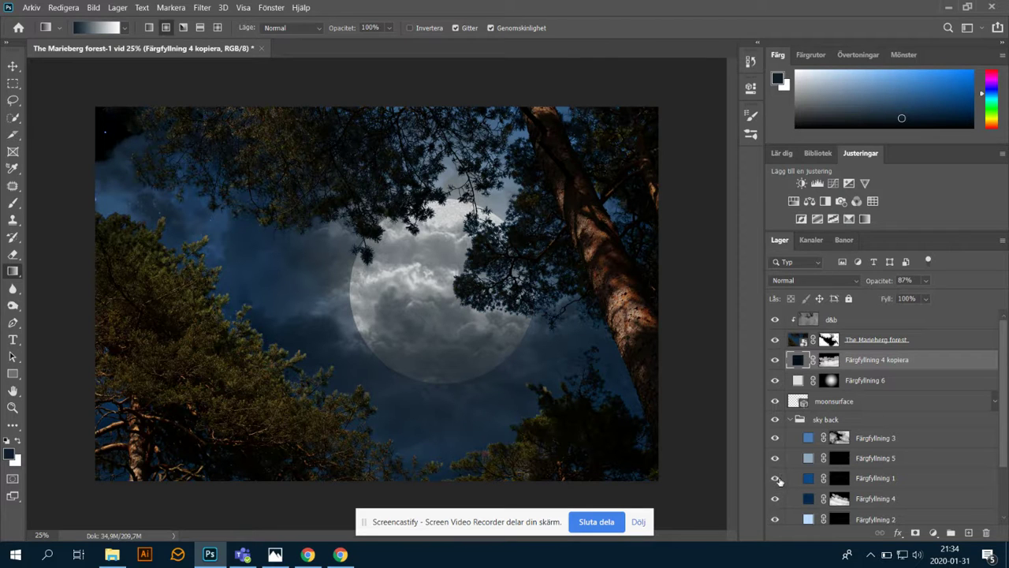
click(776, 479)
click(775, 479)
click(774, 458)
click(775, 459)
click(777, 498)
click(776, 498)
click(777, 499)
click(778, 500)
click(778, 499)
Step: Recolour the Färgfyllning 4 cloud fill in the sky back group to dark purple, 2c1748, and collapse the group
double_click(807, 498)
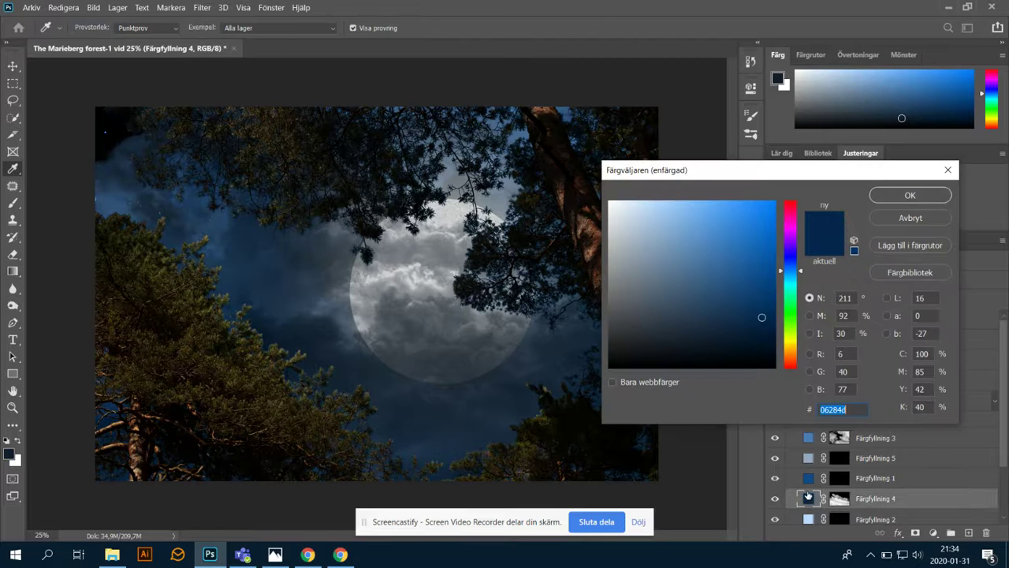
click(793, 249)
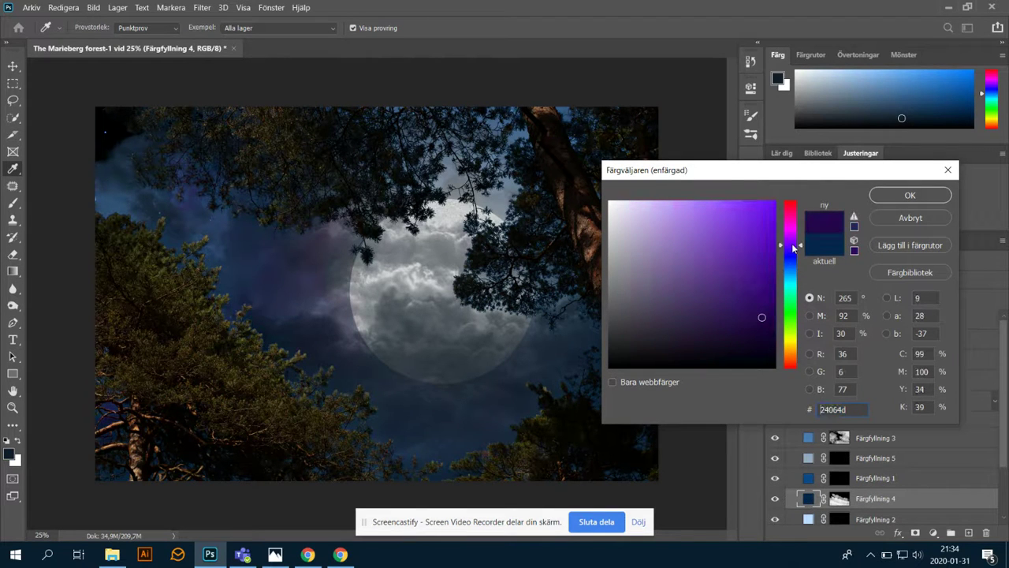
click(729, 284)
click(721, 321)
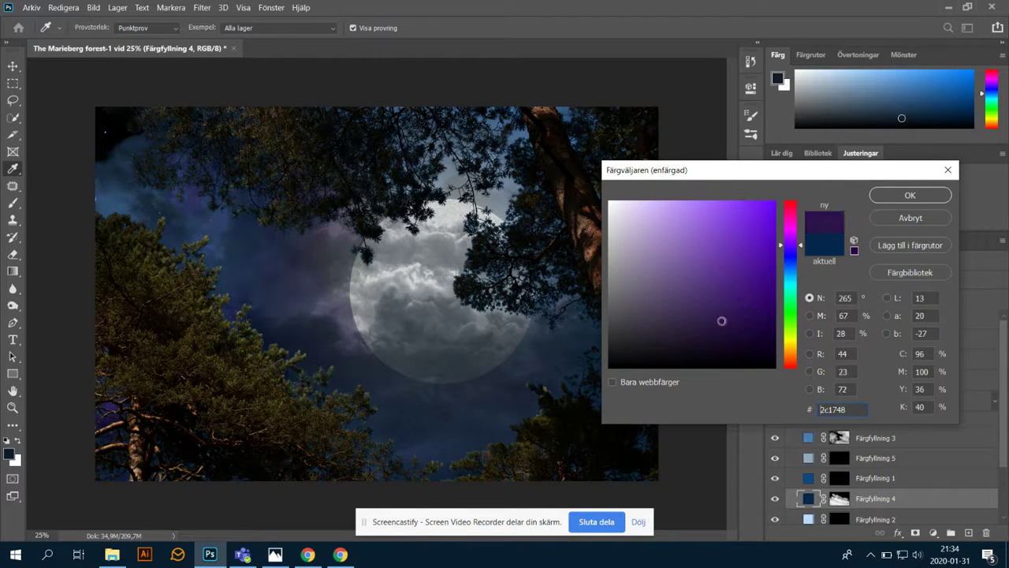
click(907, 195)
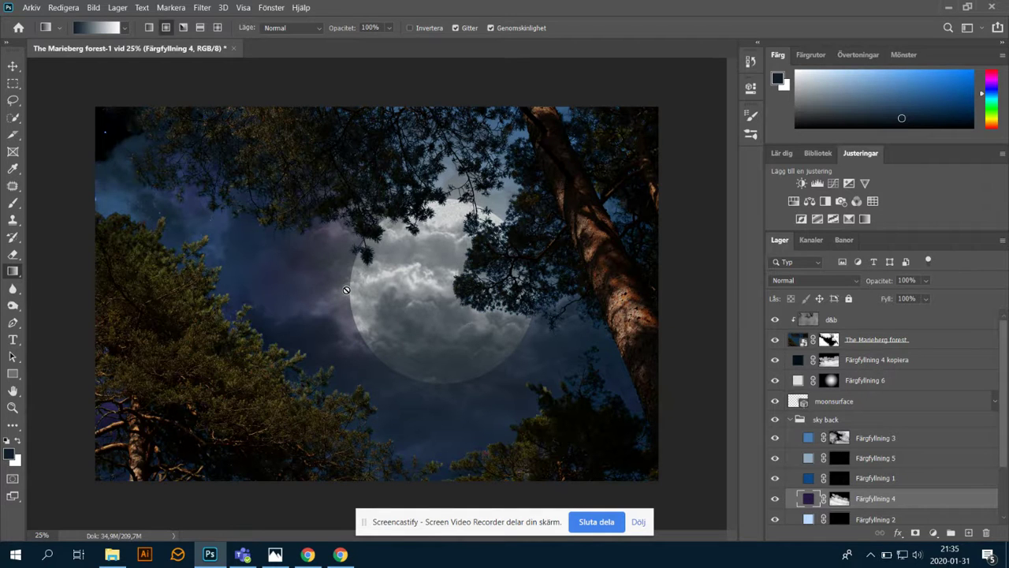
click(790, 424)
click(789, 421)
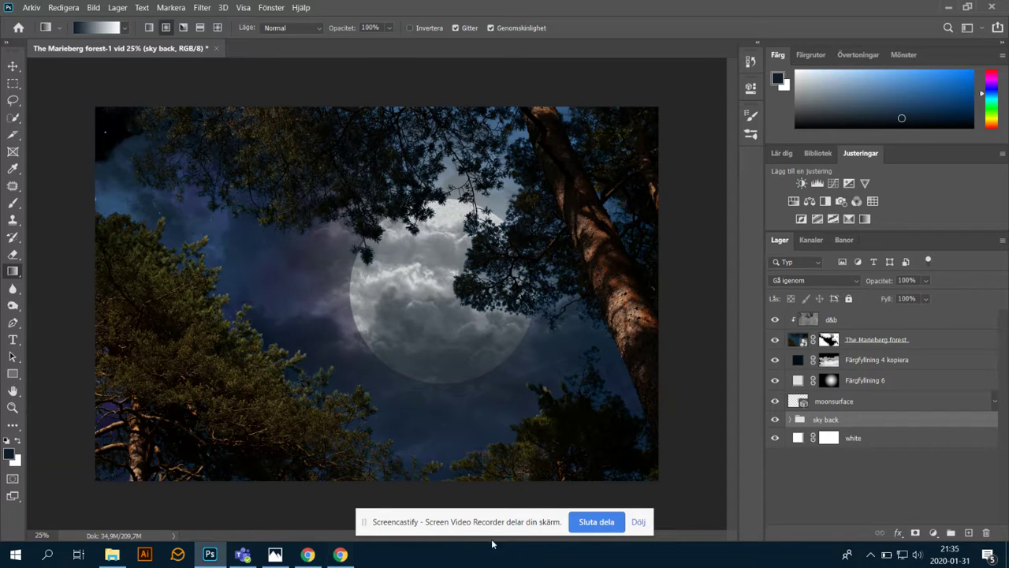
Step: Switch to the Chrome window showing the övningar page
click(307, 555)
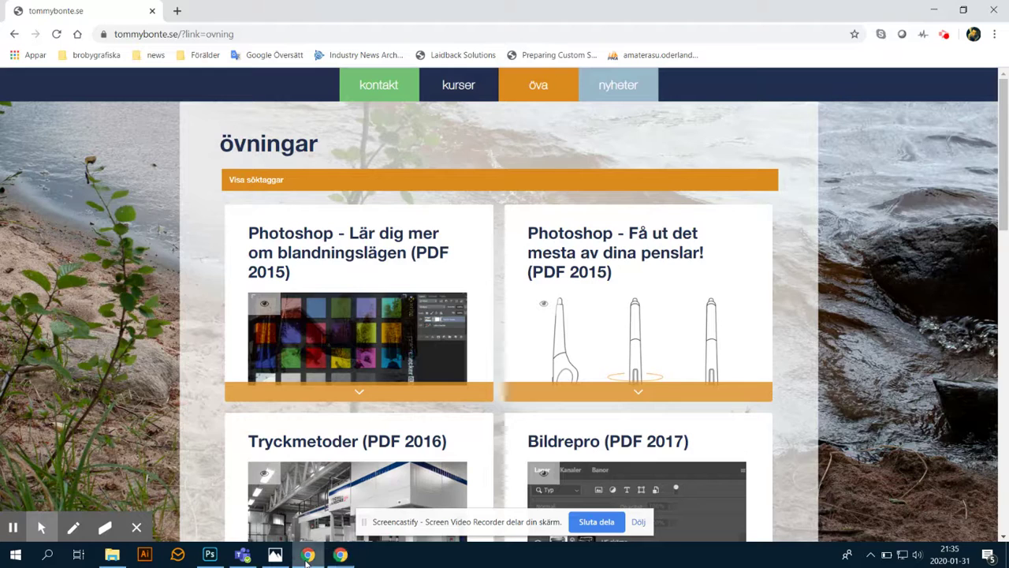